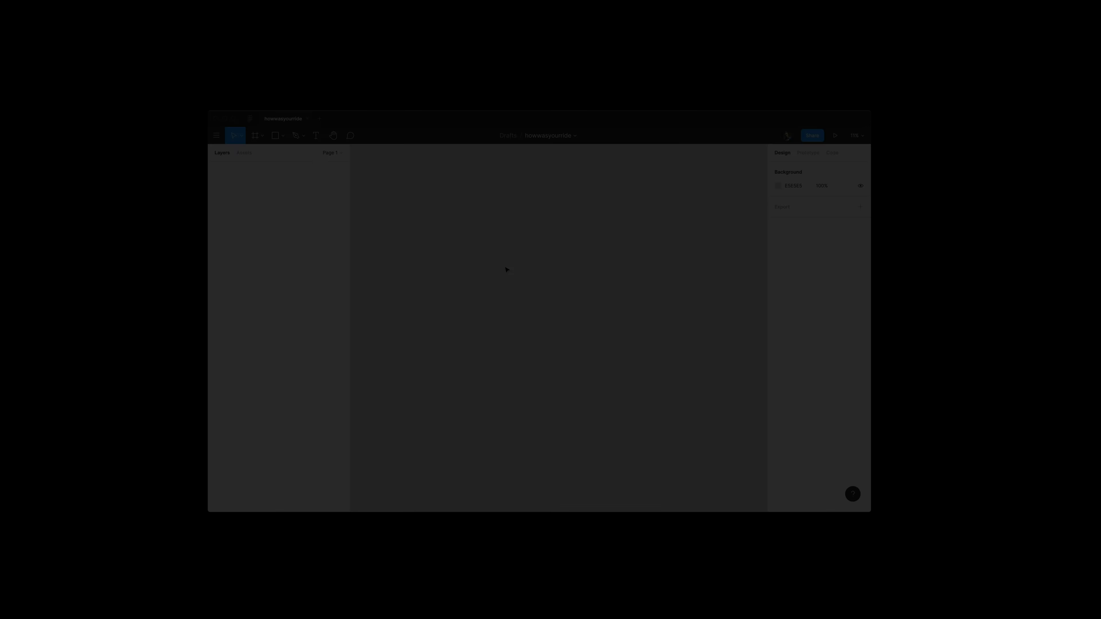
Step: Create an iPhone 11 Pro / X frame and add the text "How was your ride?" inside it
key("f")
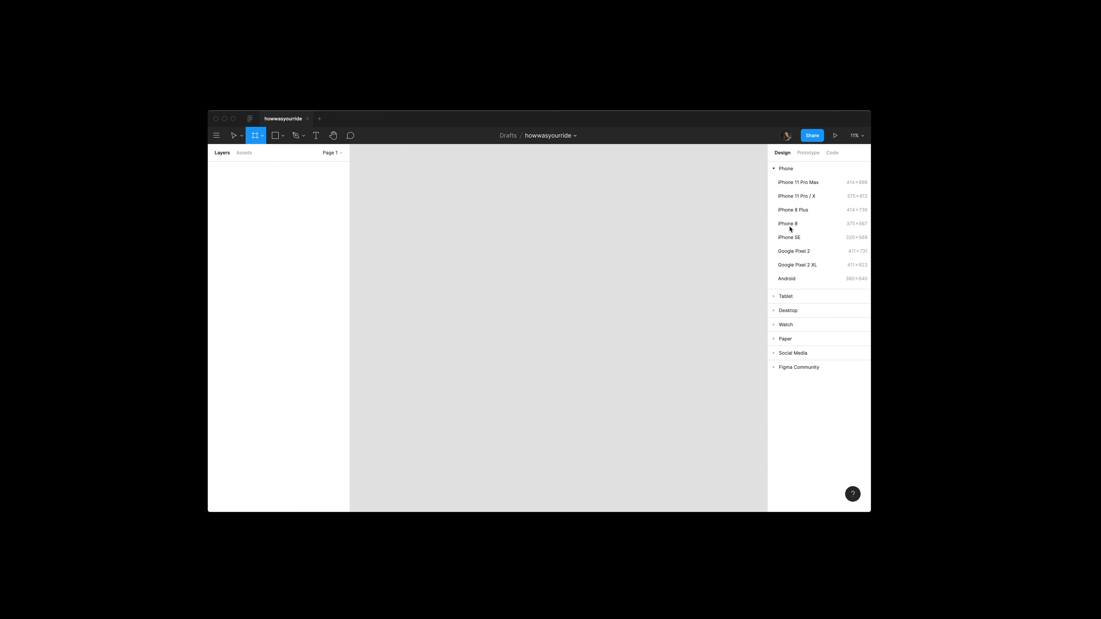
left_click(804, 198)
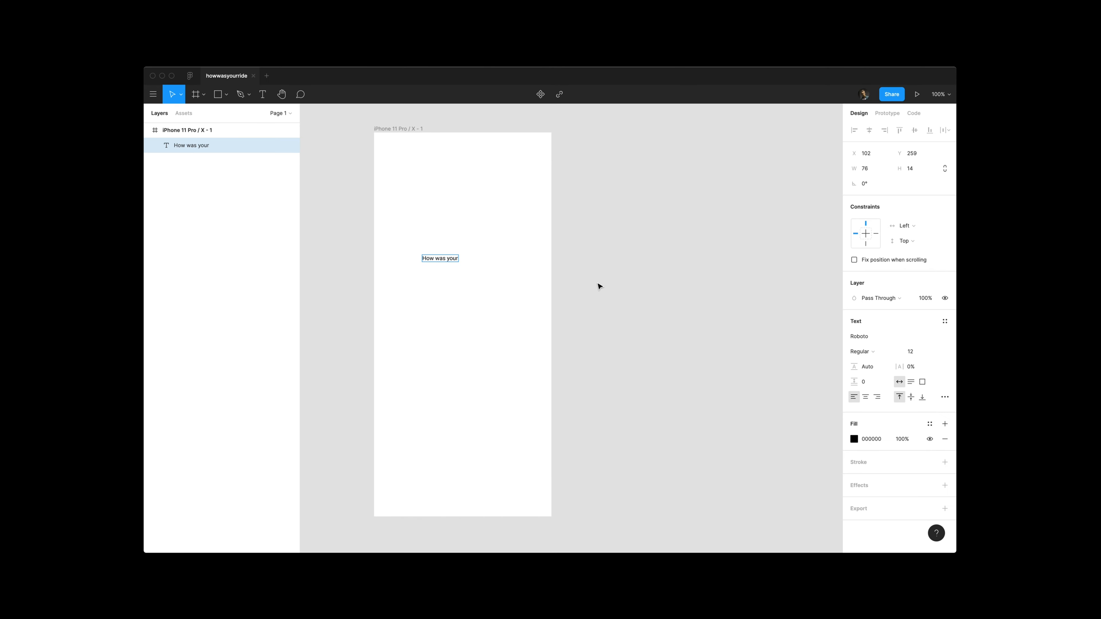
type("?")
key("Escape")
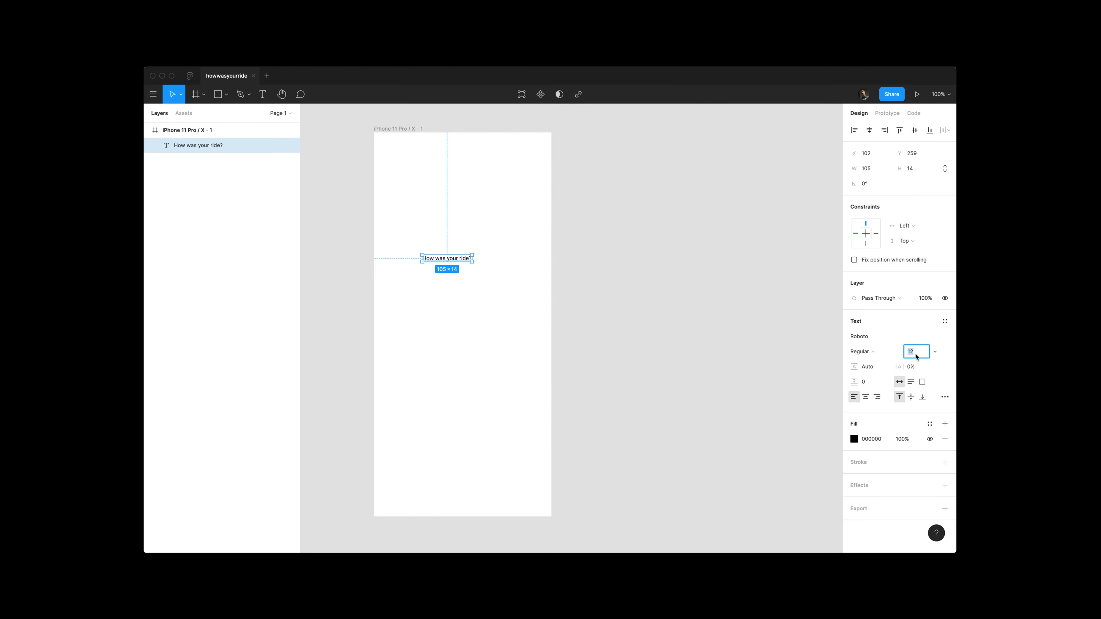
Step: Format the heading as Sk-Modernist Bold, size 42, centre it horizontally in the frame, and narrow its box so it wraps onto two lines
key("Return")
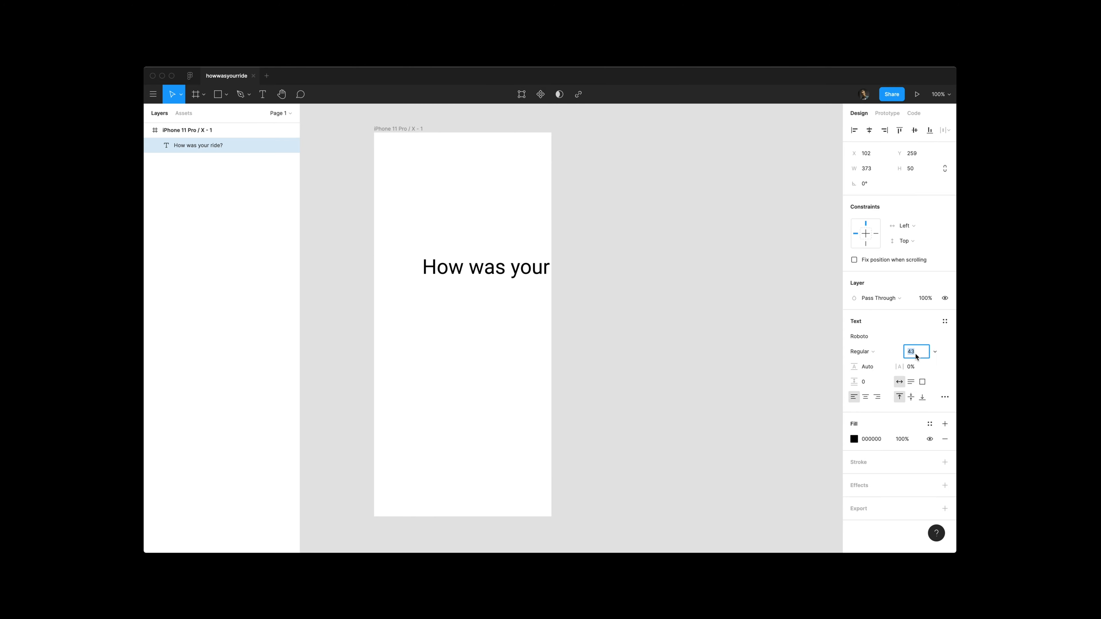
key("Down")
left_click(866, 397)
left_click(869, 130)
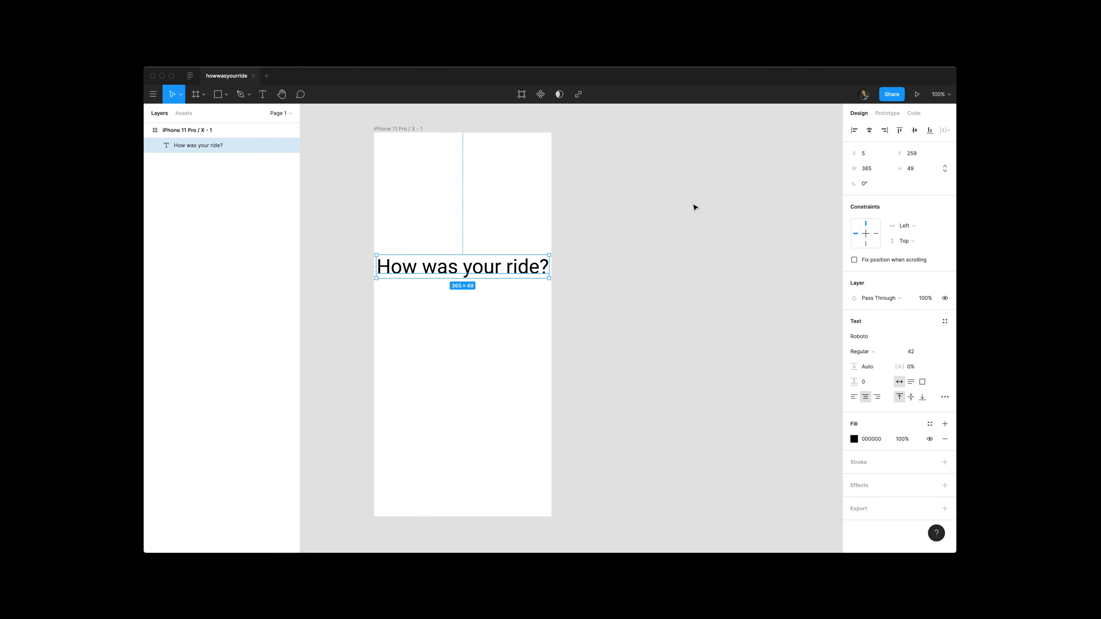
left_click_drag(555, 271, 502, 277)
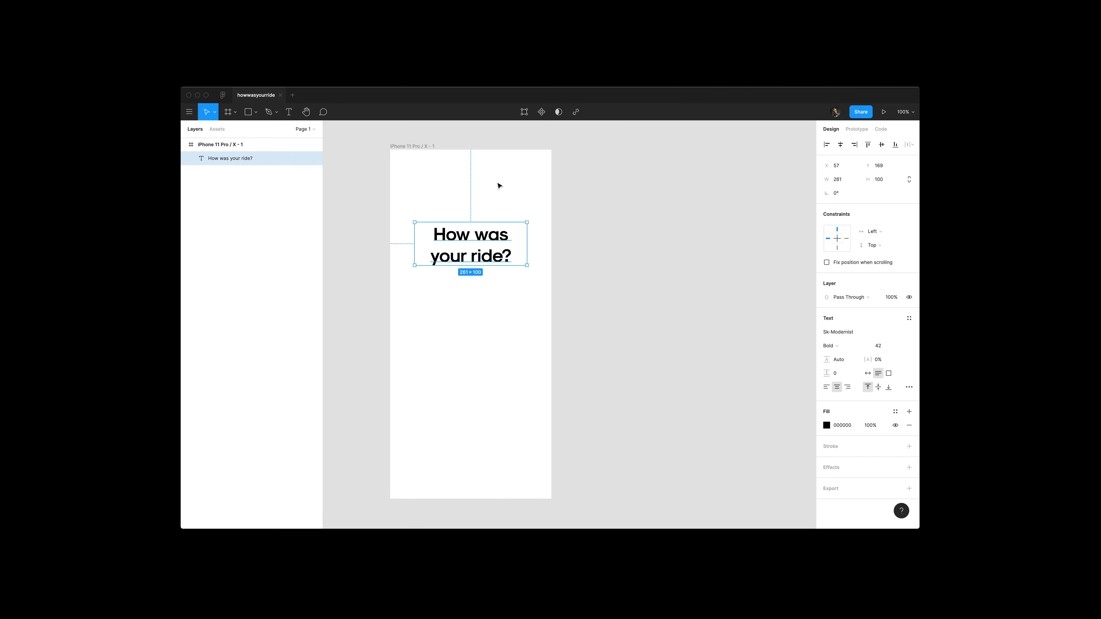
Step: Draw a close cross about 21 × 21 with the Pen tool near the frame's upper-left corner
left_click(449, 184)
key("p")
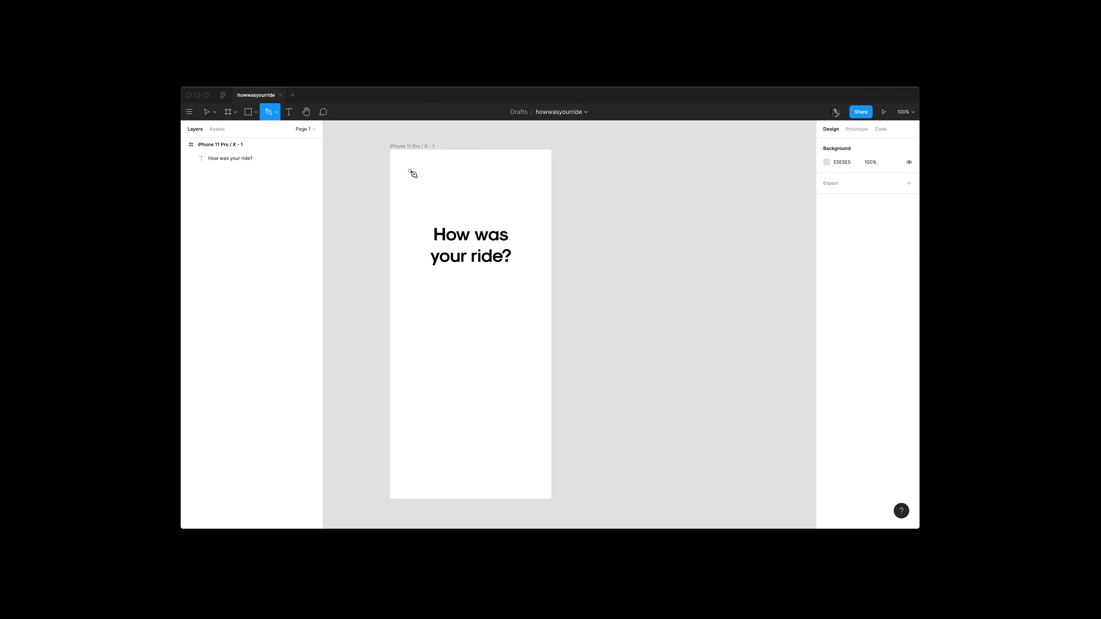
left_click(413, 168)
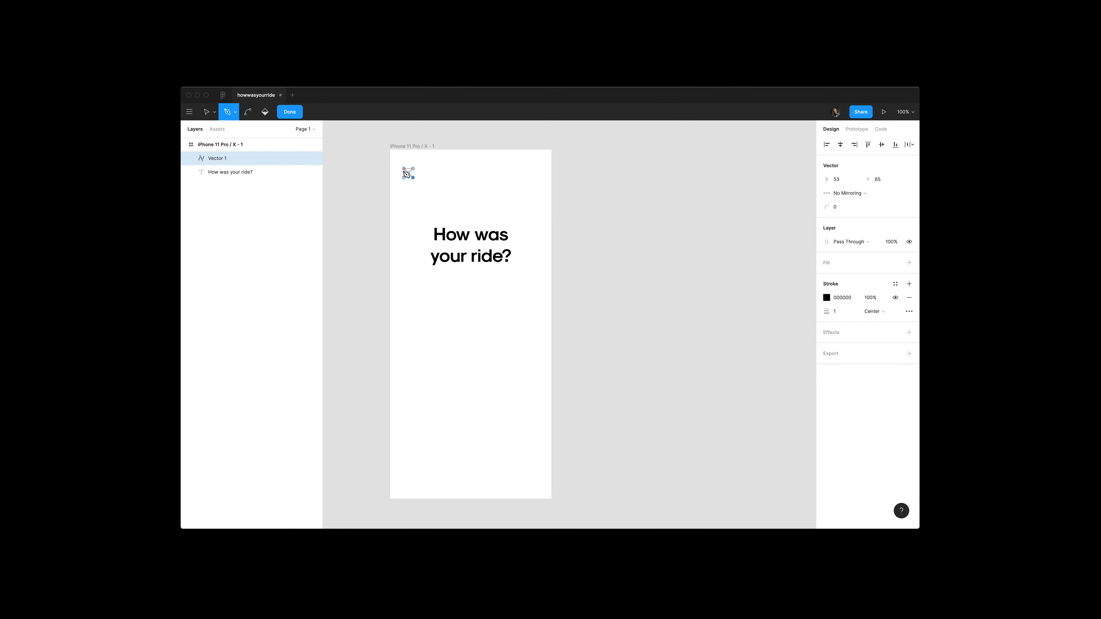
key("Return")
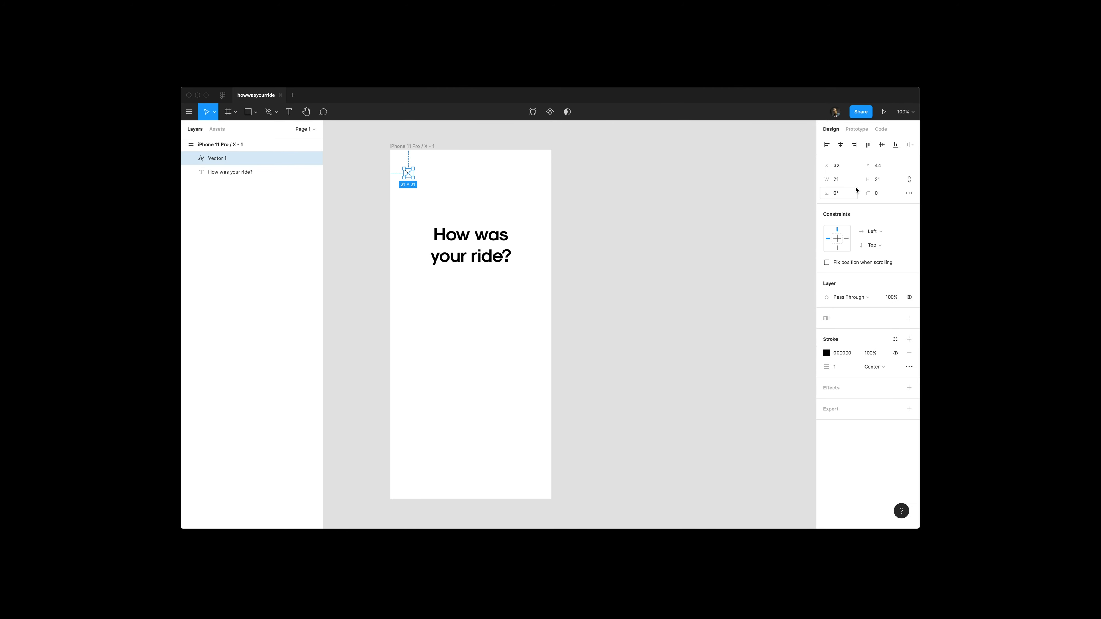
Step: Resize the cross to 17 × 17, set its stroke width to 2, and move it slightly down
left_click(887, 184)
type("17")
key("Return")
left_click(844, 368)
type("2")
key("Return")
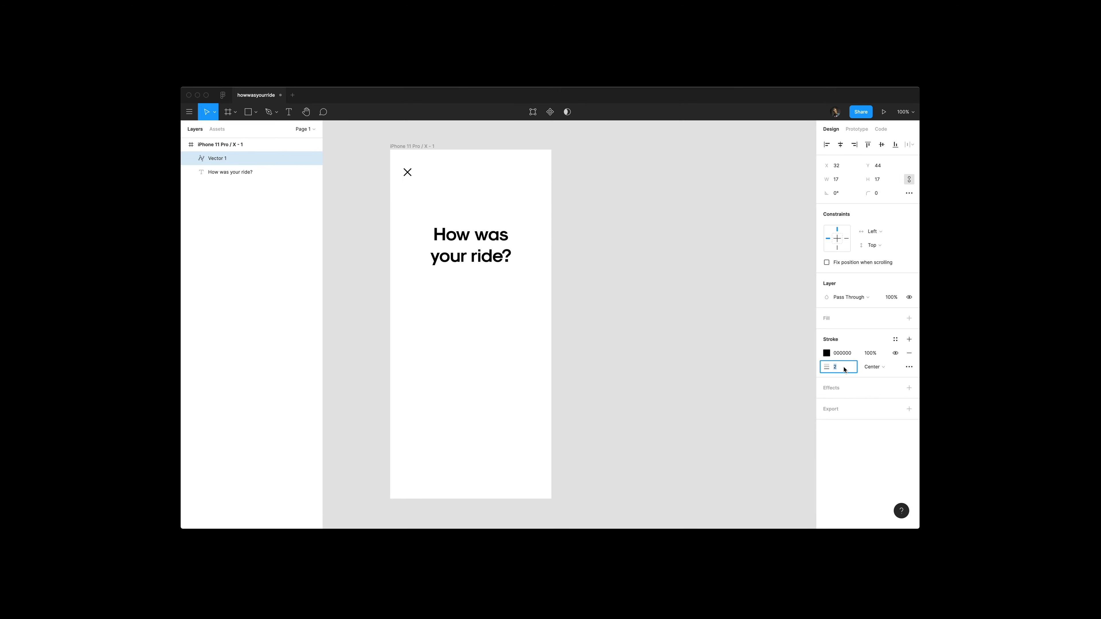
left_click_drag(408, 173, 407, 179)
Step: Duplicate the heading above the original, beside the cross, and shorten the copy to "How was"
left_click(502, 255)
left_click_drag(501, 256, 502, 201)
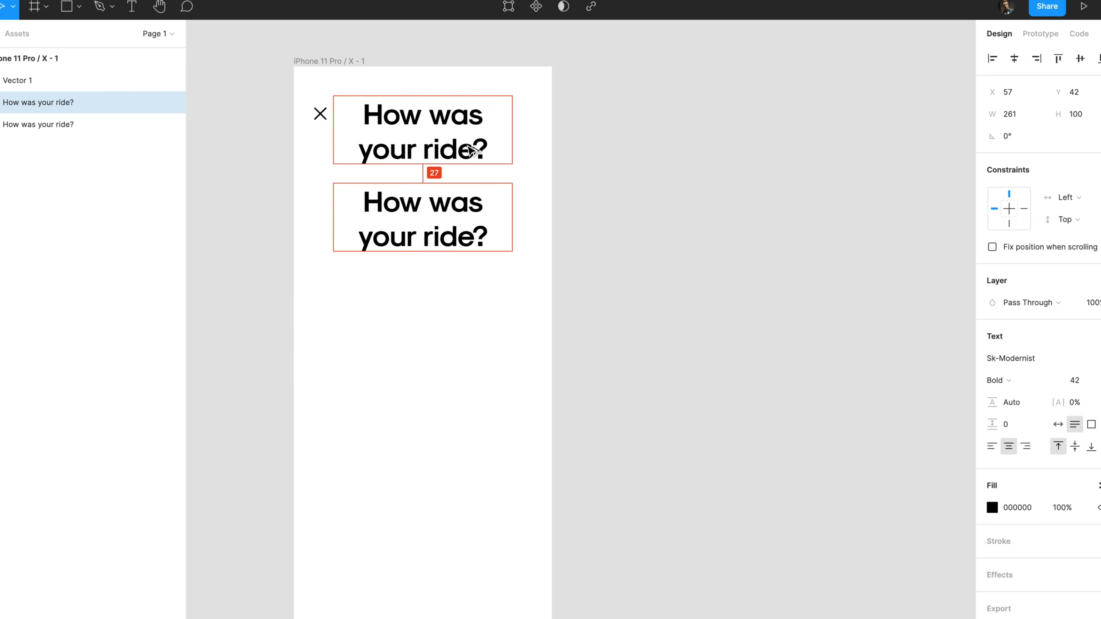
left_click_drag(468, 147, 469, 154)
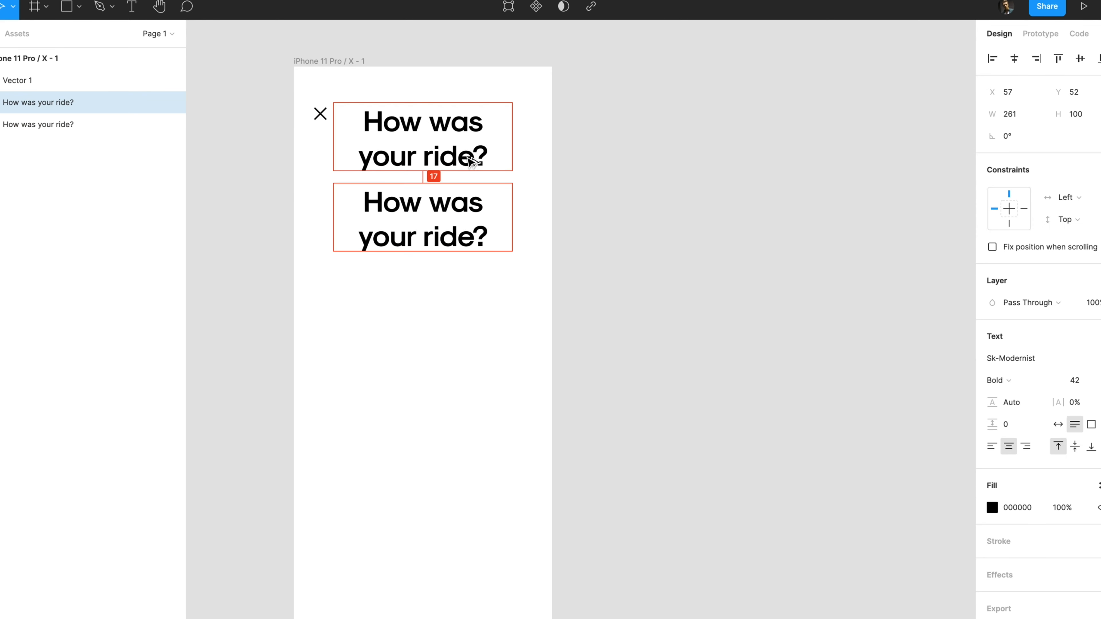
double_click(441, 160)
left_click(383, 156)
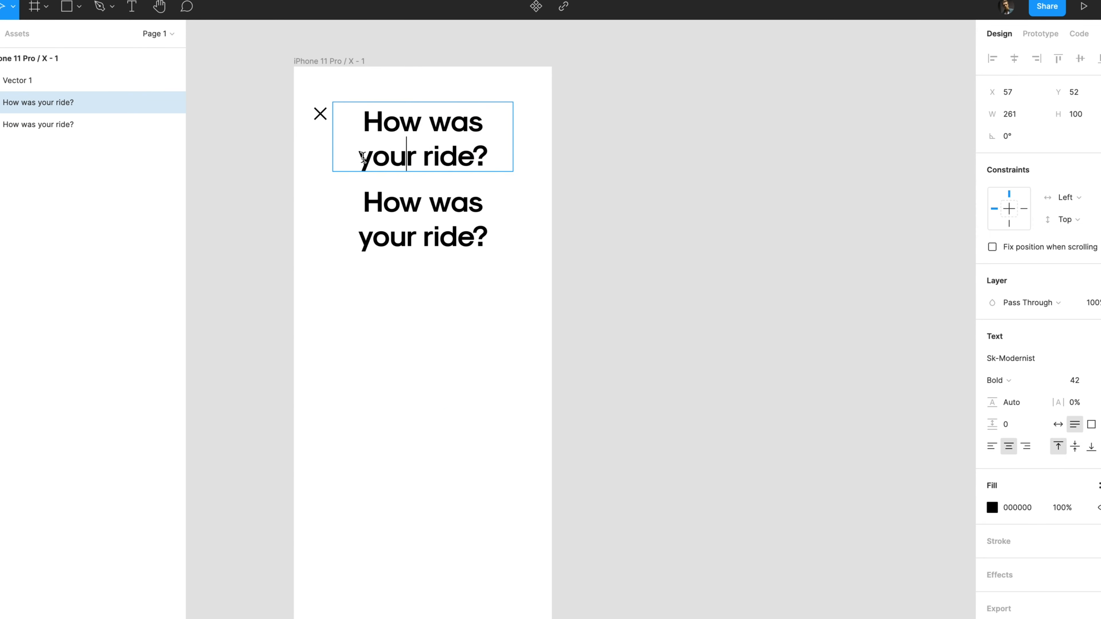
left_click_drag(360, 158, 497, 173)
key("BackSpace")
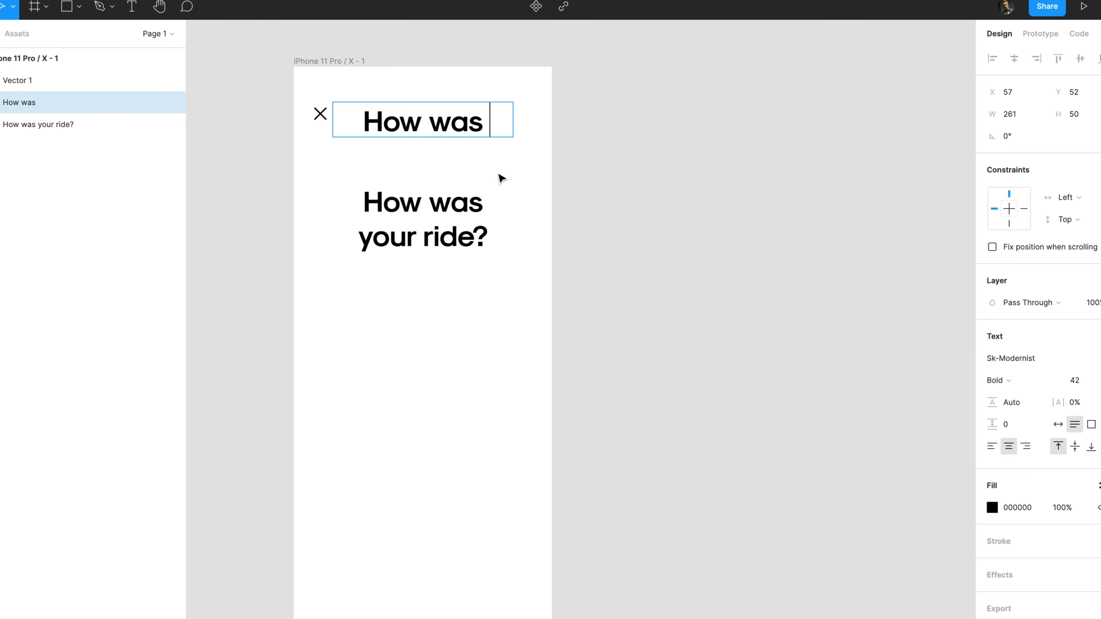
key("Escape")
Step: Set the "How was" copy to Regular weight, size 19, with auto width
left_click(1085, 381)
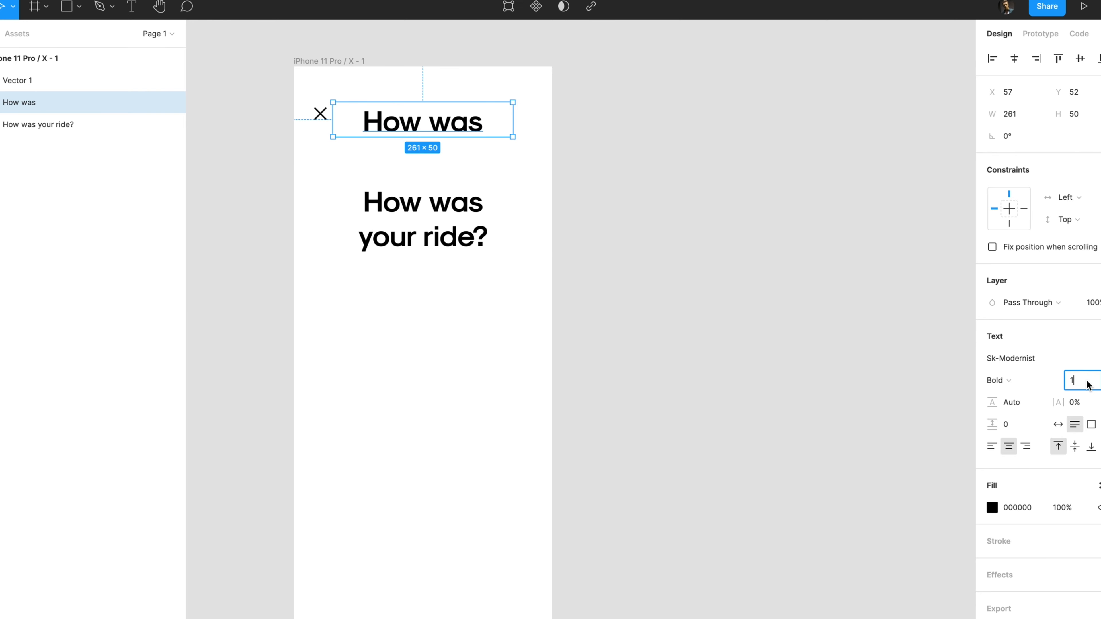
type("19")
key("Return")
left_click(1053, 381)
left_click(1034, 364)
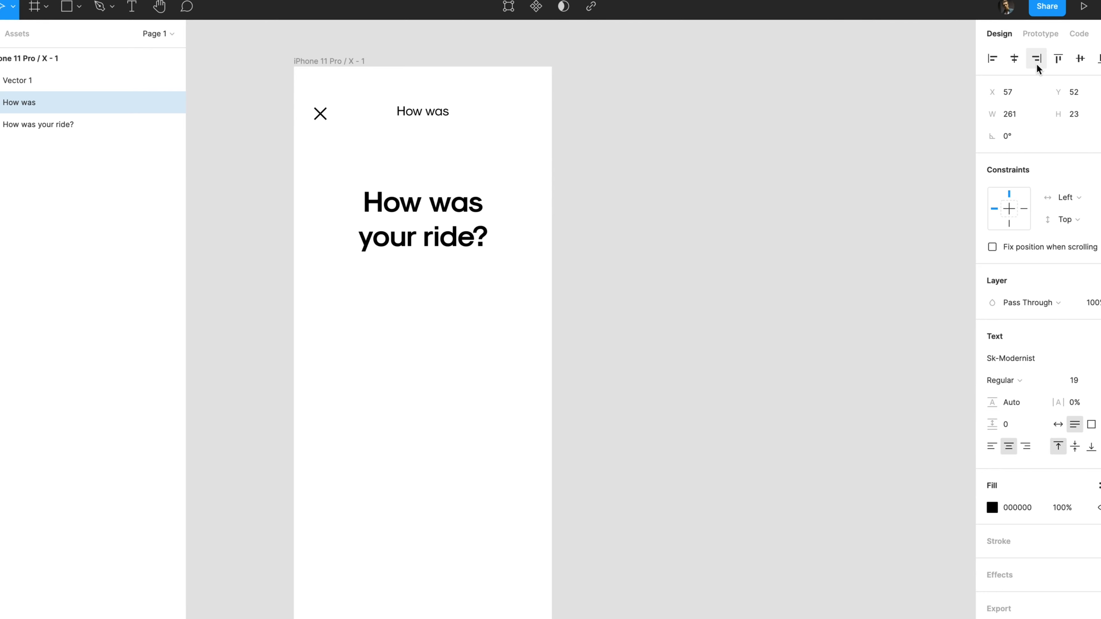
left_click(1058, 424)
Step: Replace the text of the small title beside the cross with "Ride finished"
double_click(434, 111)
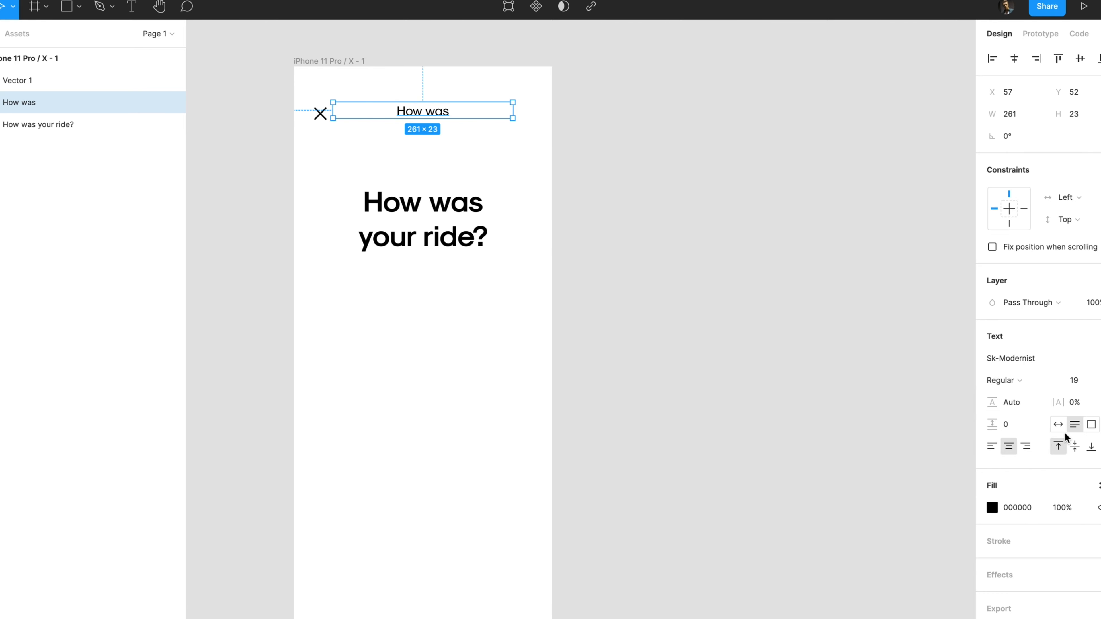
type("Ride finished")
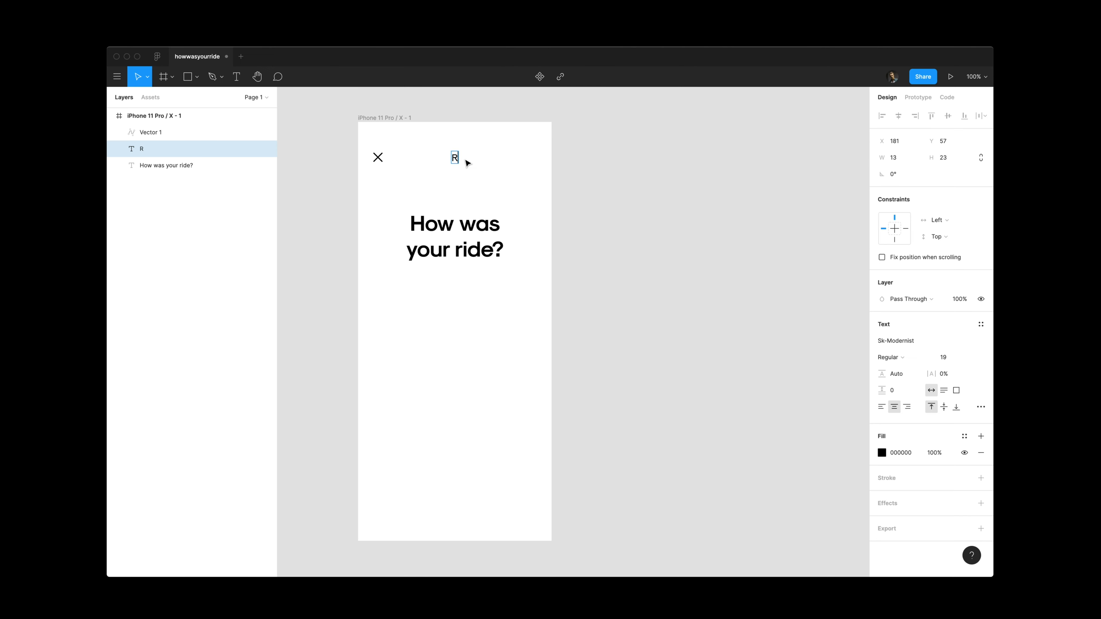
key("Escape")
Step: Duplicate the "Ride finished" title beneath the heading and change the copy's text to "Good"
left_click_drag(454, 158, 466, 280)
type("Good")
key("Escape")
left_click(486, 280)
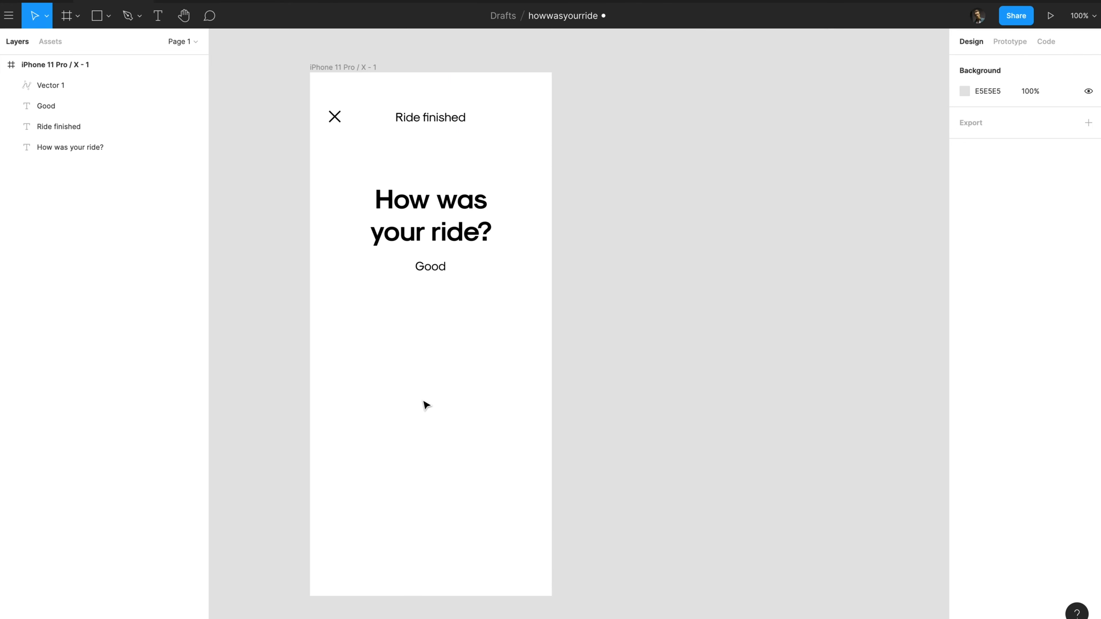
Step: Draw a smiley face below "Good" with two 44 × 44 circles as eyes and a curved mouth about 142 wide with stroke 2
key("o")
mouse_move(376, 315)
left_mouse_down()
mouse_move(405, 343)
mouse_move(451, 334)
left_mouse_up()
key("p")
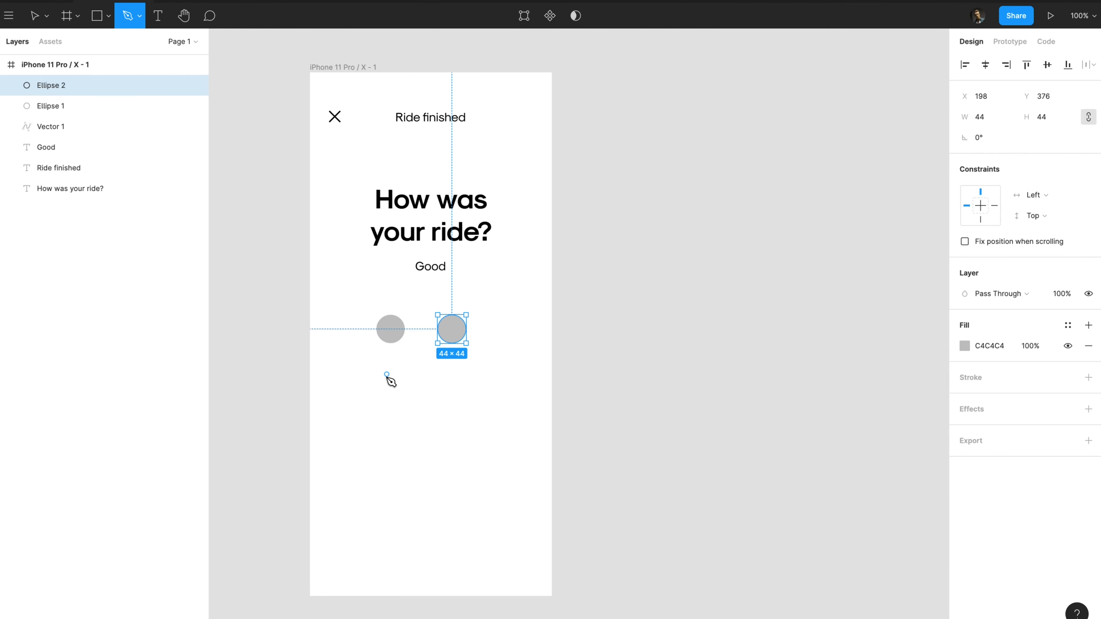
left_click(369, 396)
mouse_move(461, 401)
left_mouse_down()
mouse_move(510, 377)
mouse_move(517, 355)
left_mouse_up()
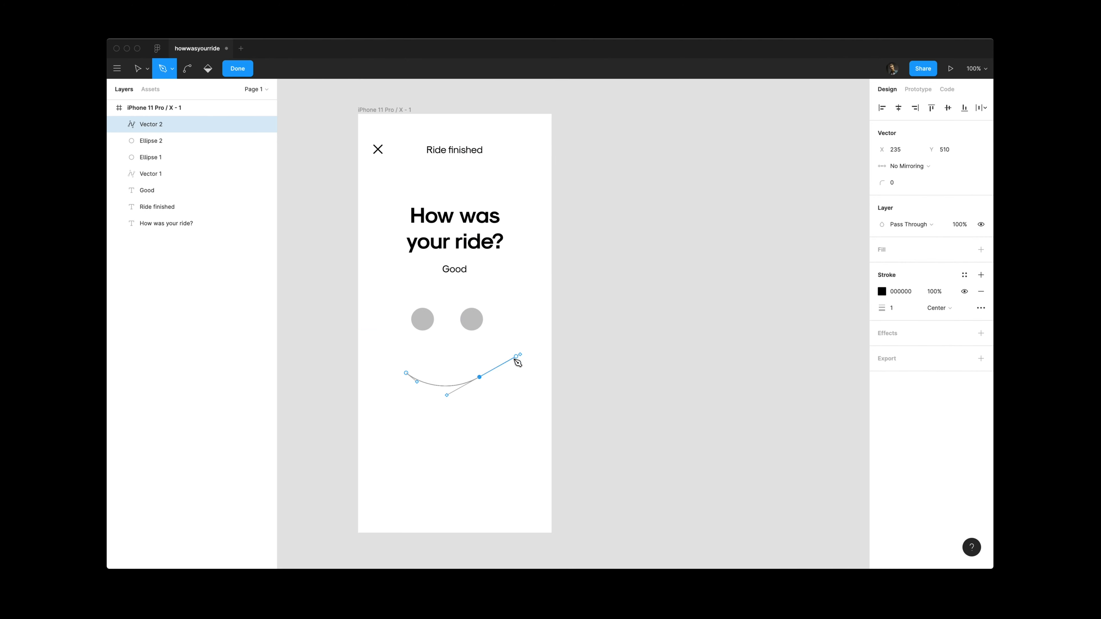
key("Return")
left_click_drag(464, 381, 473, 377)
left_click(896, 375)
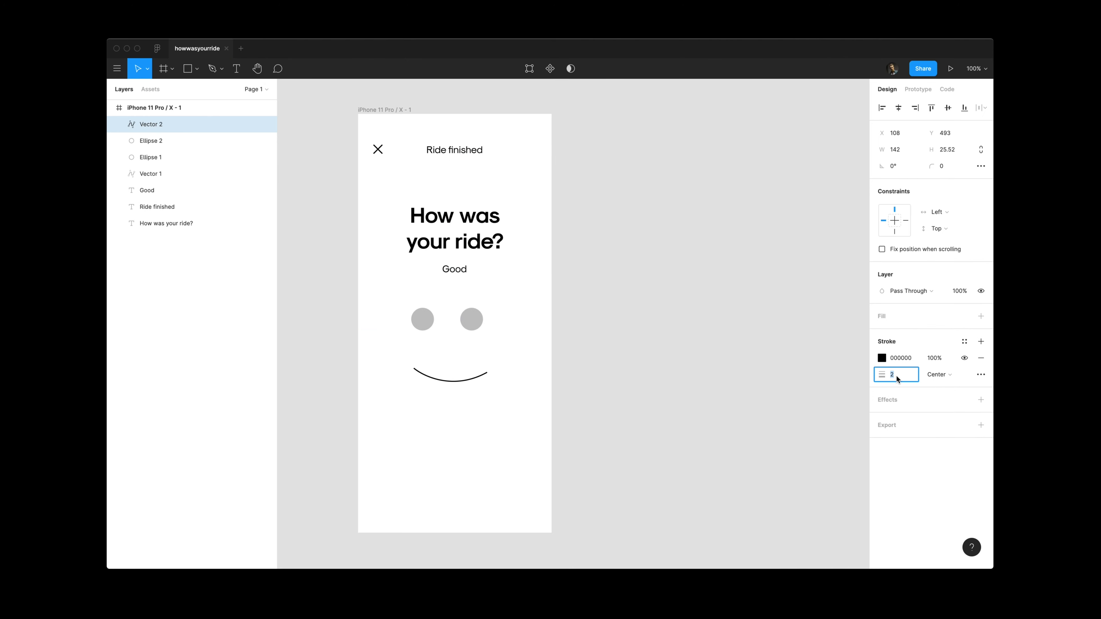
Step: Duplicate the heading below the mouth, change the copy's text to "Add acomment", and set it to Regular, size 19
left_click(511, 270)
left_click(479, 242)
left_click_drag(479, 242, 460, 451)
double_click(457, 445)
type("Add acomment")
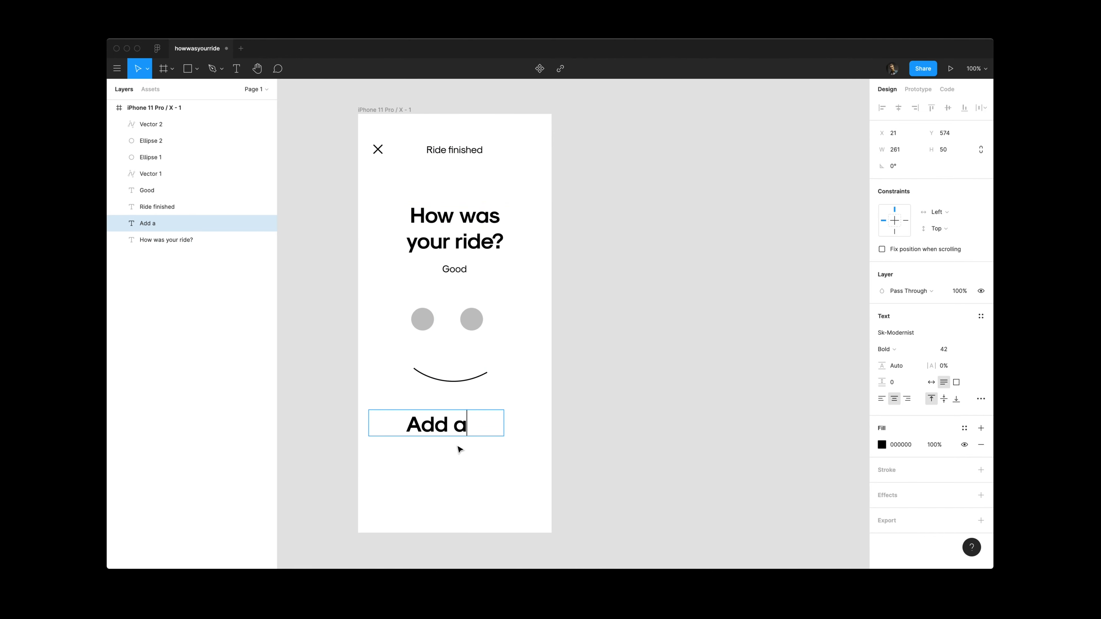
key("Escape")
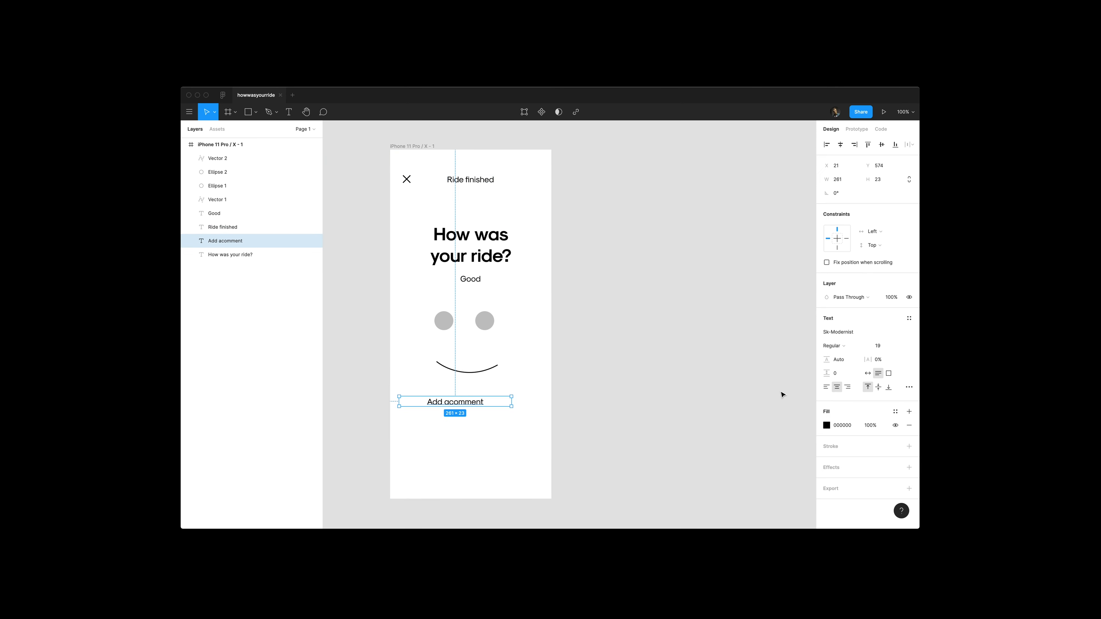
Step: Left-align the "Add acomment" label, give it auto width, and move it lower in the frame
left_click(826, 387)
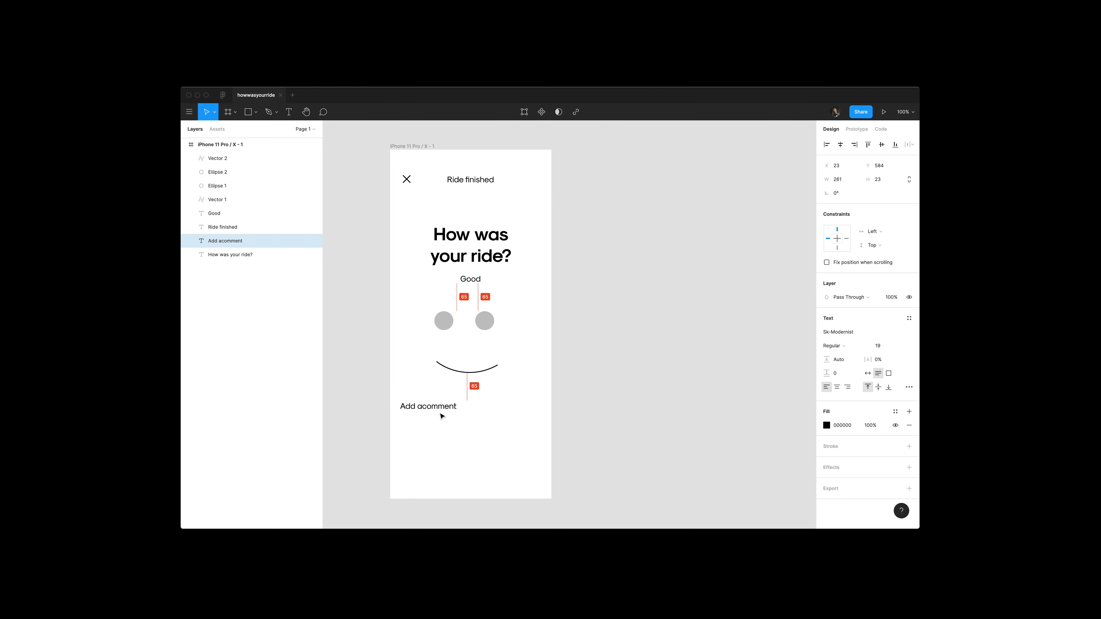
left_click_drag(442, 405, 462, 435)
left_click(868, 374)
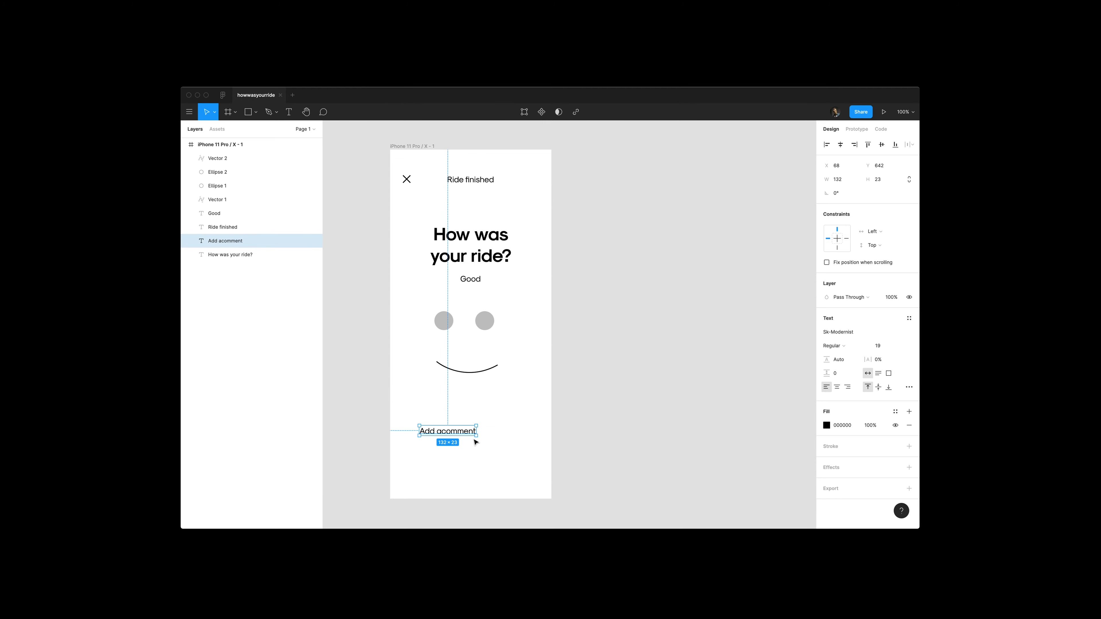
left_click(524, 442)
left_click_drag(480, 439, 418, 444)
left_click(418, 453)
Step: Draw a 21 × 21 circle before the comment label, remove its fill, and give it a black centre-aligned stroke of 2
key("o")
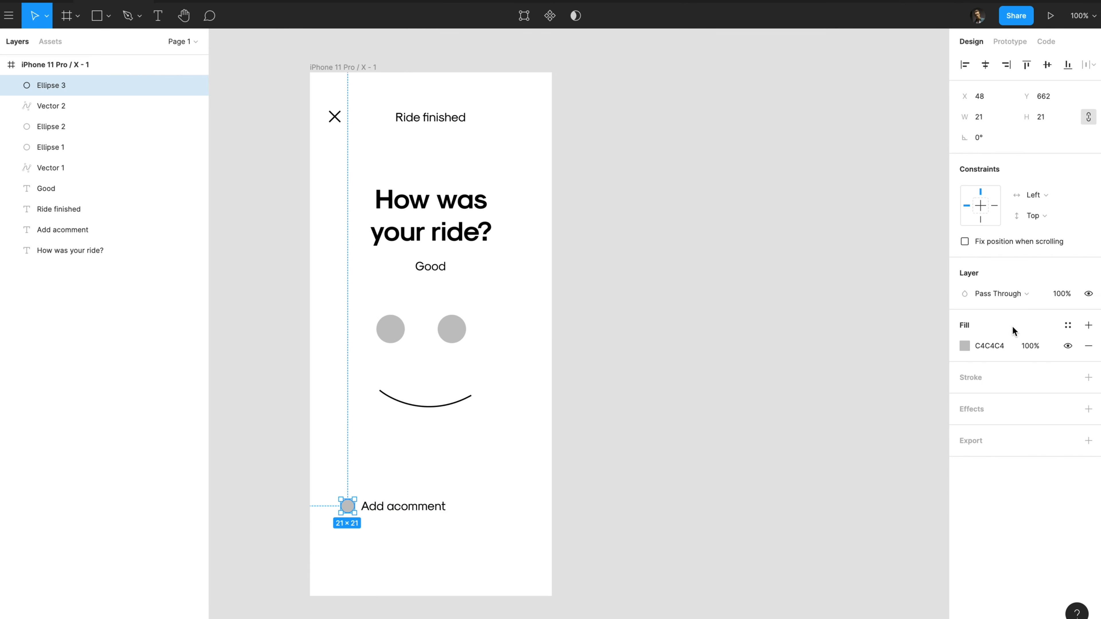
left_click(1088, 346)
left_click(1088, 356)
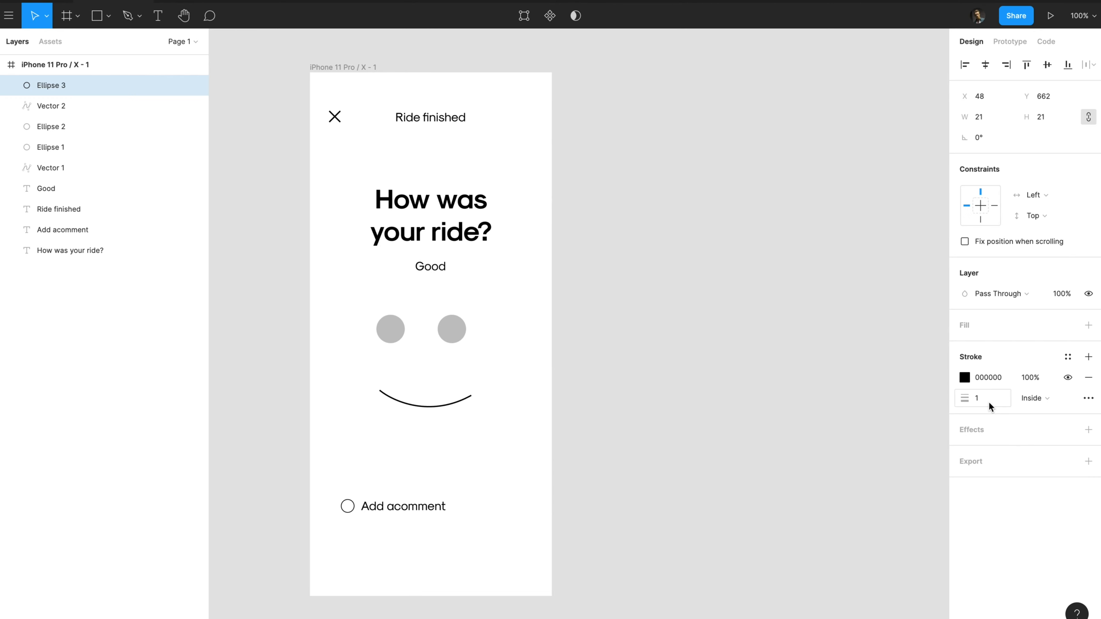
type("2")
key("Return")
left_click(1042, 400)
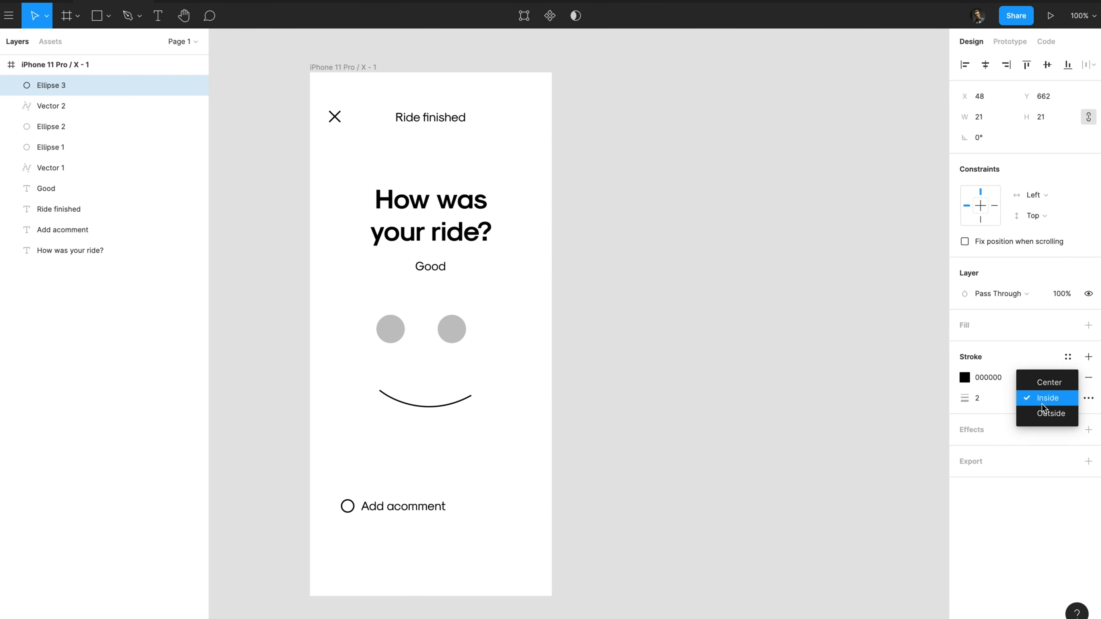
left_click(1048, 383)
Step: Draw a button rectangle about 319 × 59 below the comment label
left_click(359, 551)
left_click_drag(348, 505, 533, 566)
key("r")
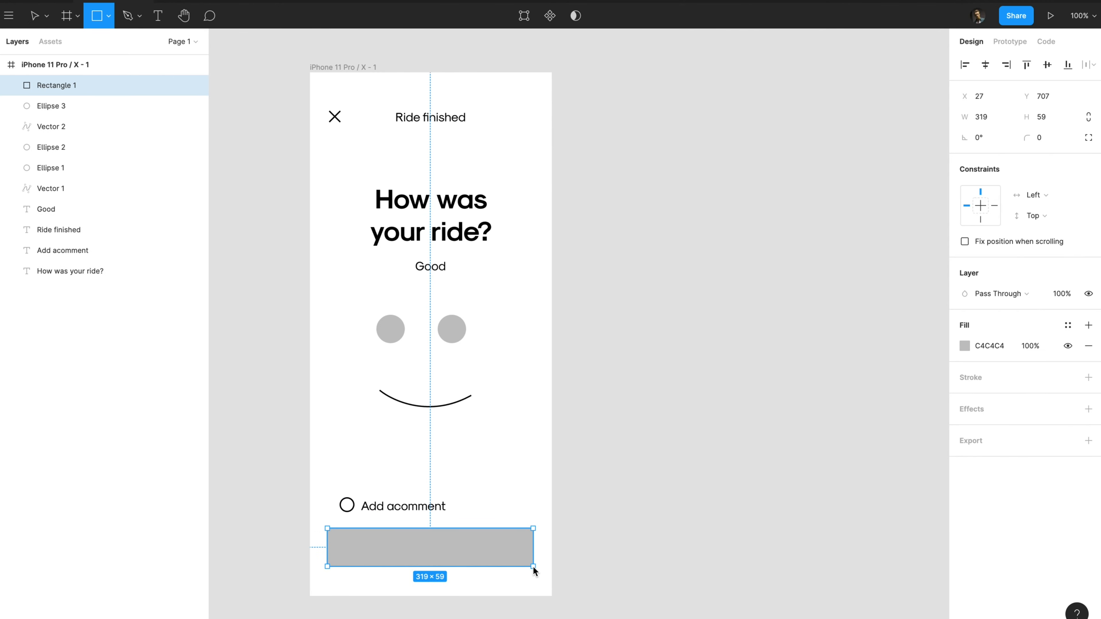
Step: Place a copy of the comment label on top of the button rectangle and make it Bold
left_click(466, 442)
left_click_drag(467, 442, 481, 467, "alt")
key("BackSpace")
key("super+v")
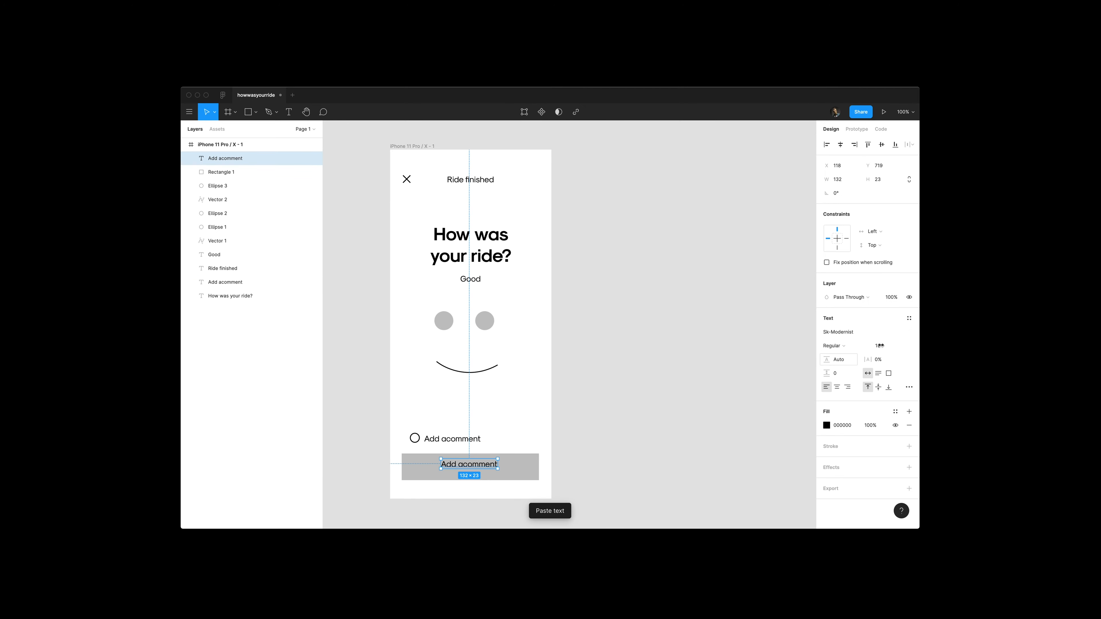
left_click(848, 347)
left_click(847, 358)
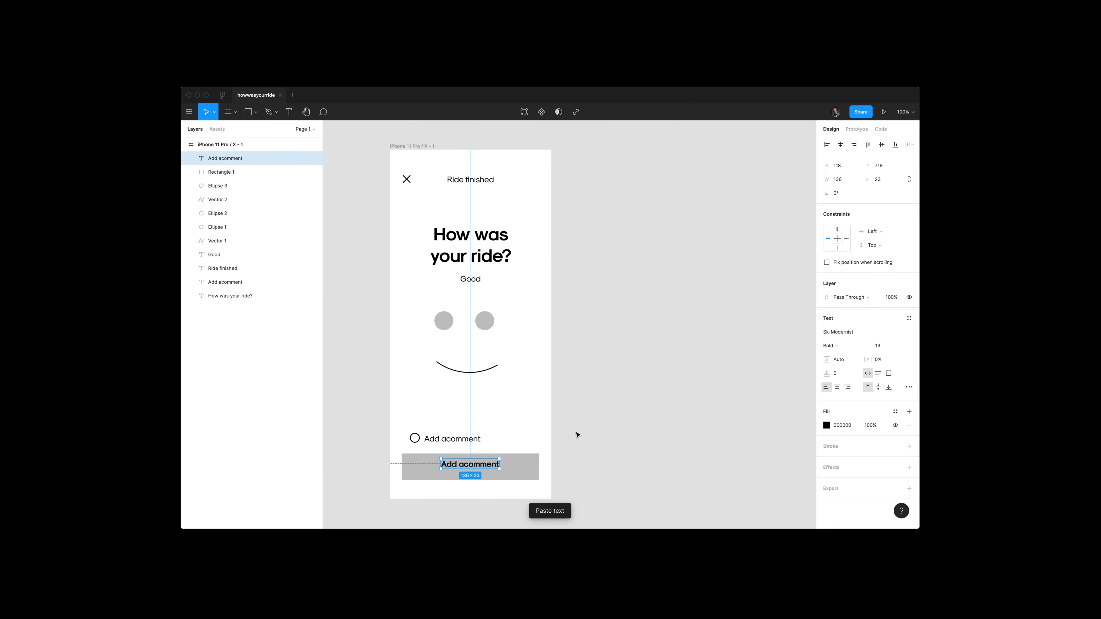
Step: Change the button label's text to "Done", centre-align the text, and centre the label horizontally in the frame
double_click(497, 465)
type("Do")
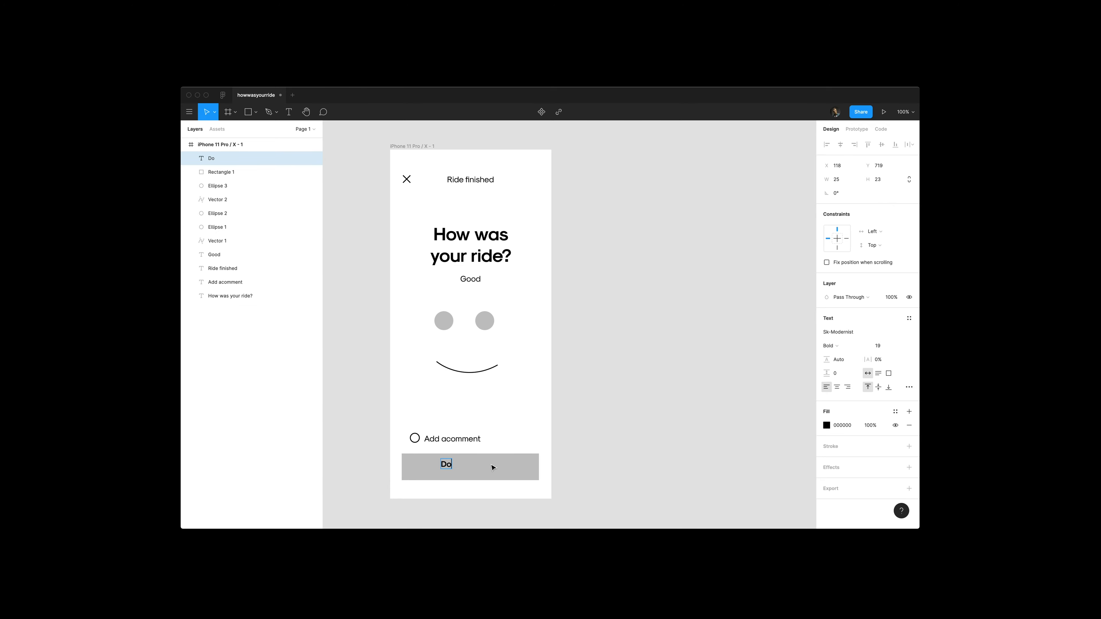
type("ne")
key("Escape")
left_click(837, 387)
left_click(840, 145)
Step: Set the button rectangle's corner radius to 13
left_click(530, 463)
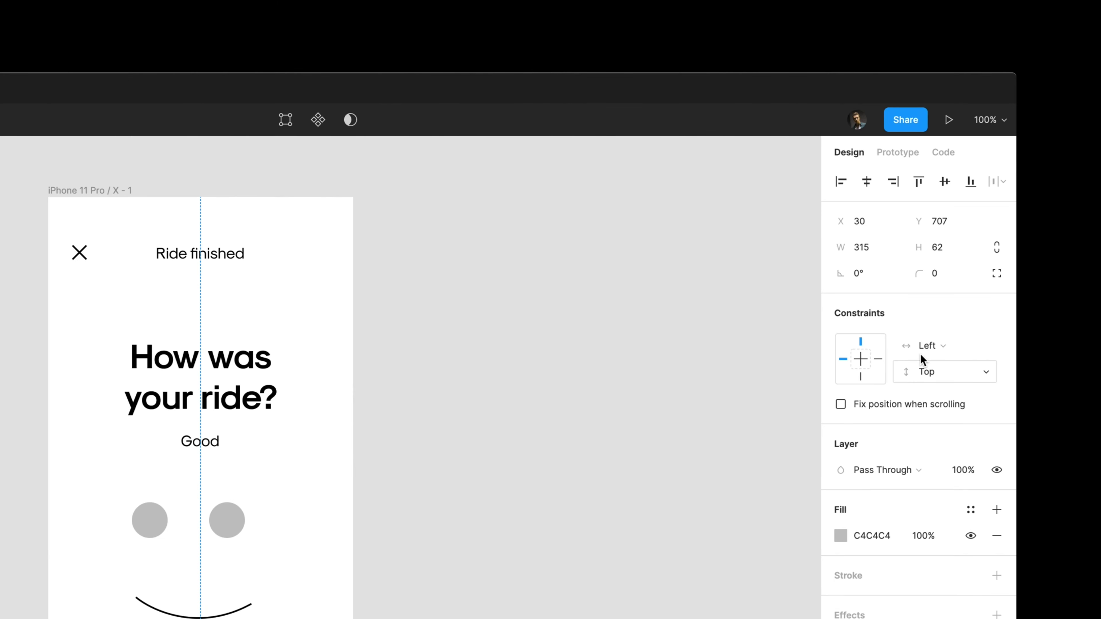
left_click(960, 269)
type("10")
key("Return")
key("Up")
key("Up")
key("Up")
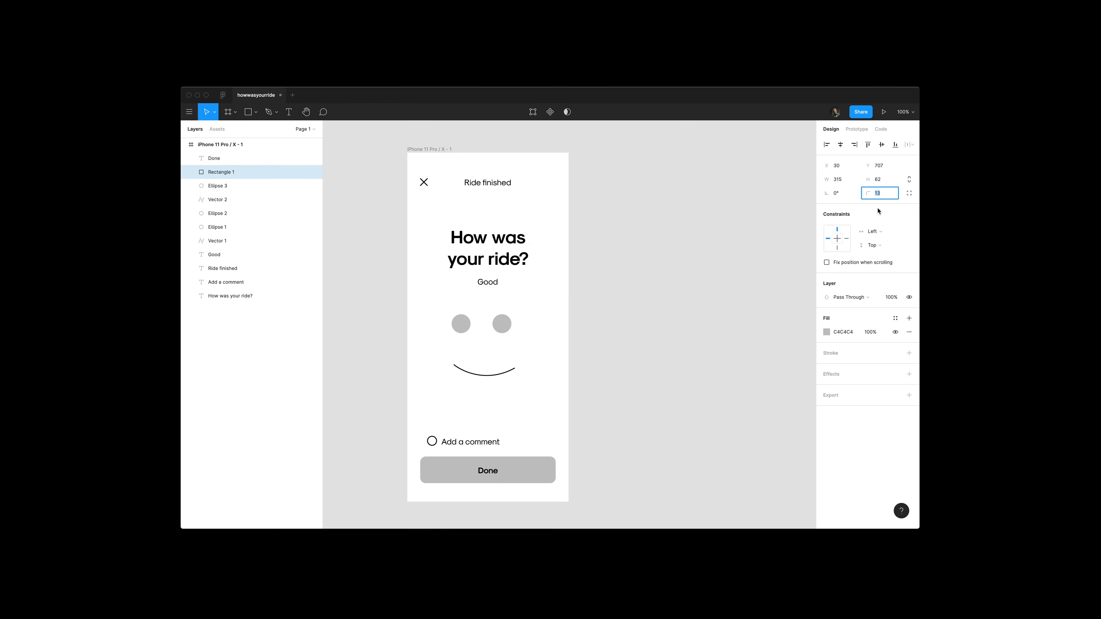
Step: Fill the button rectangle with black (000000) and make the "Done" label white (FFFFFF)
left_click(827, 331)
left_click_drag(732, 390, 649, 490)
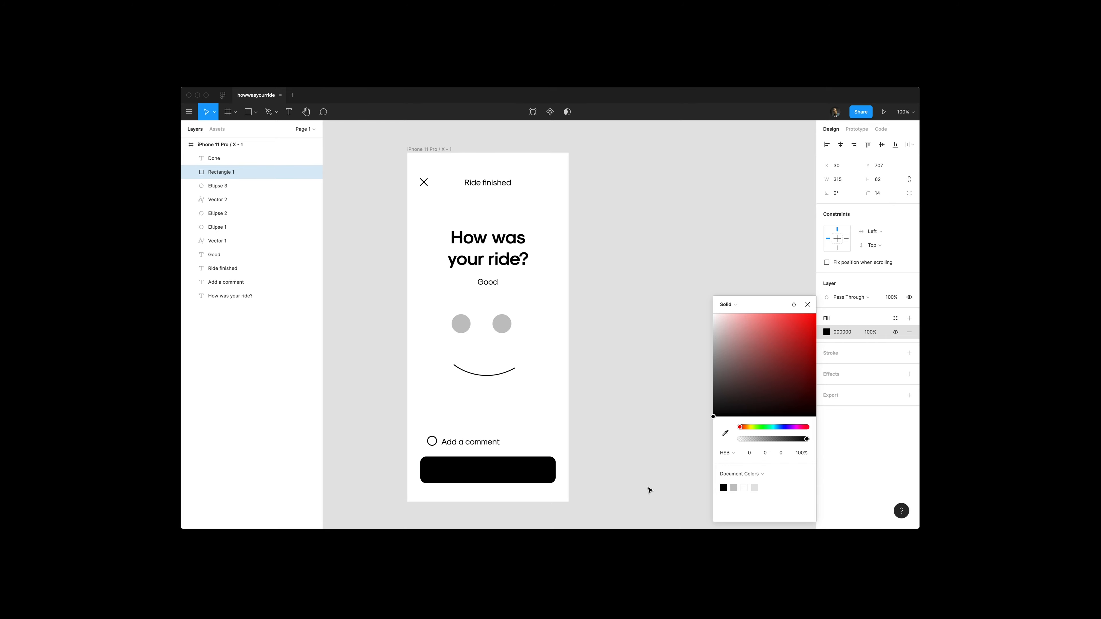
left_click(489, 471)
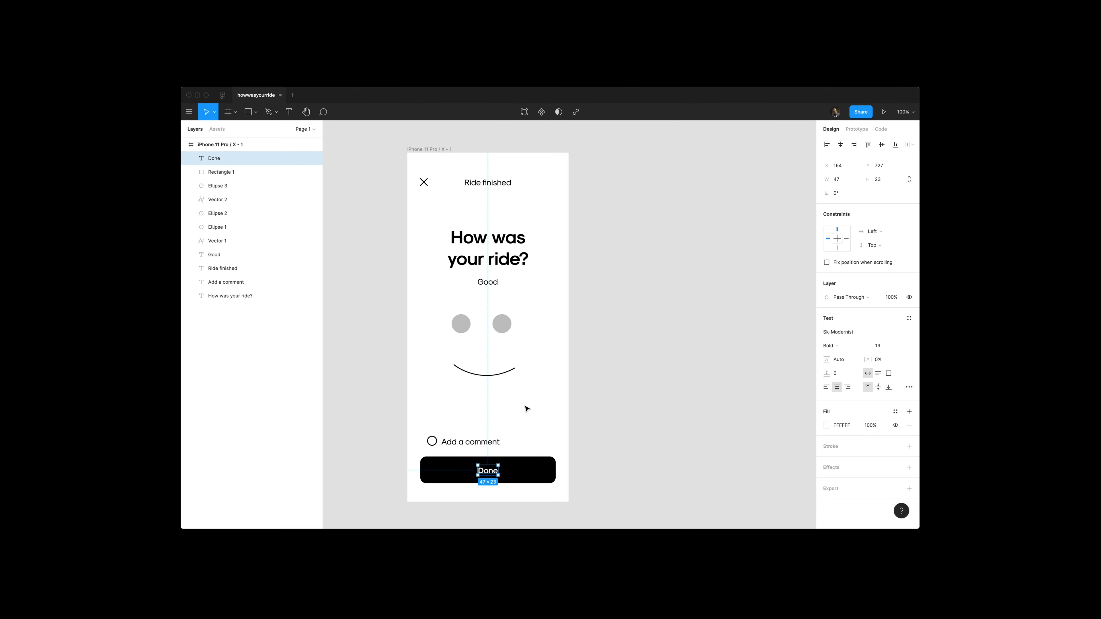
Step: Draw a 55 × 55 square below the smile, remove its fill, and give it a black stroke aligned to Center
key("r")
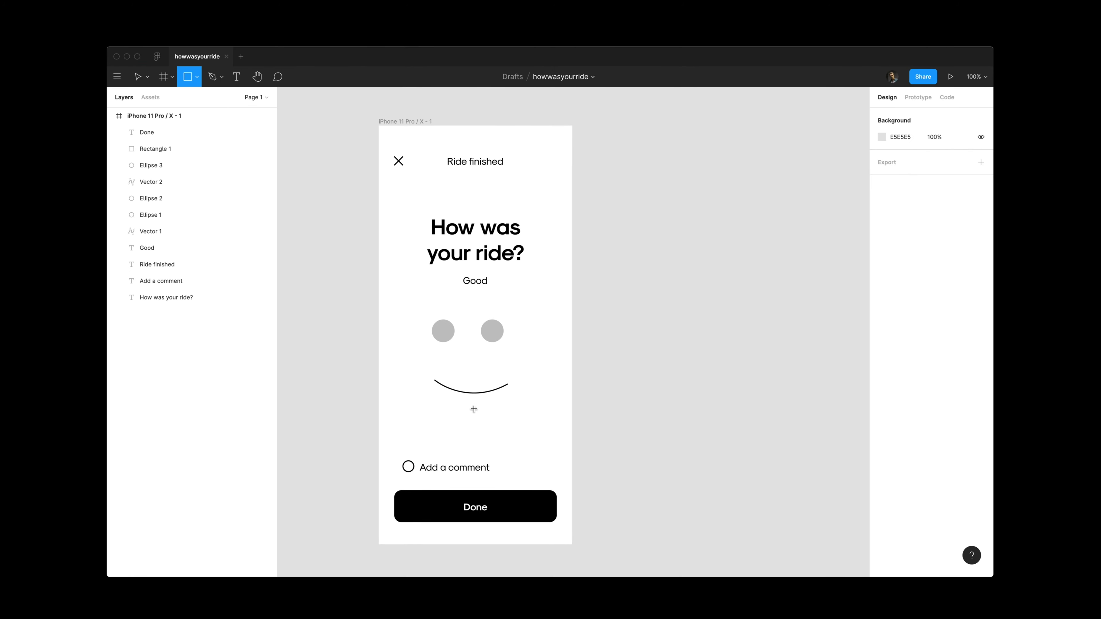
left_click_drag(475, 407, 503, 435)
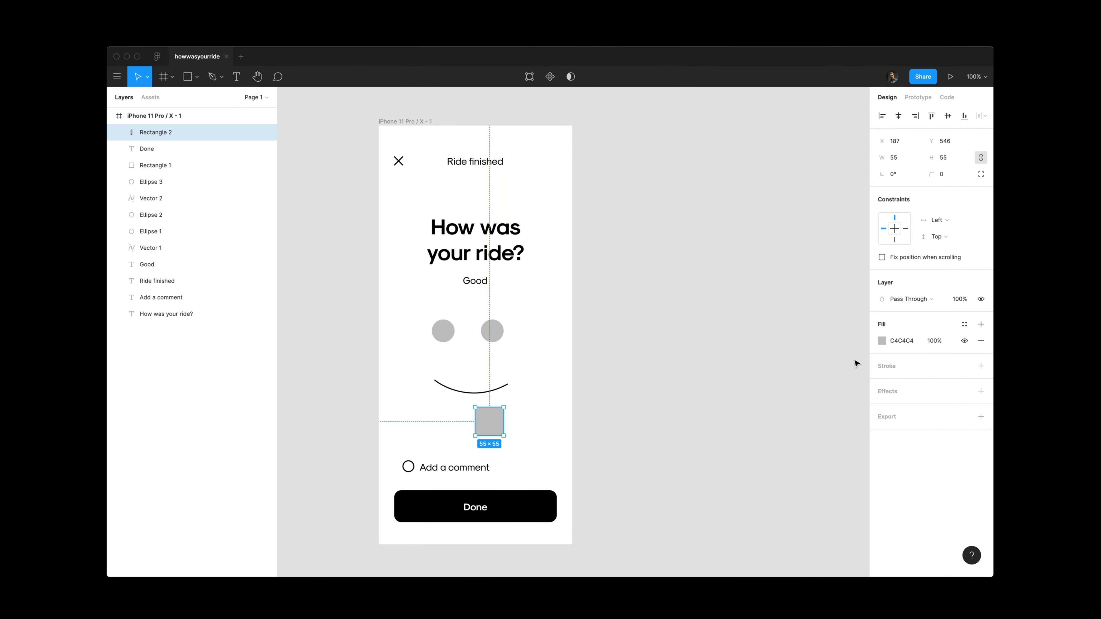
left_click(981, 340)
left_click(980, 349)
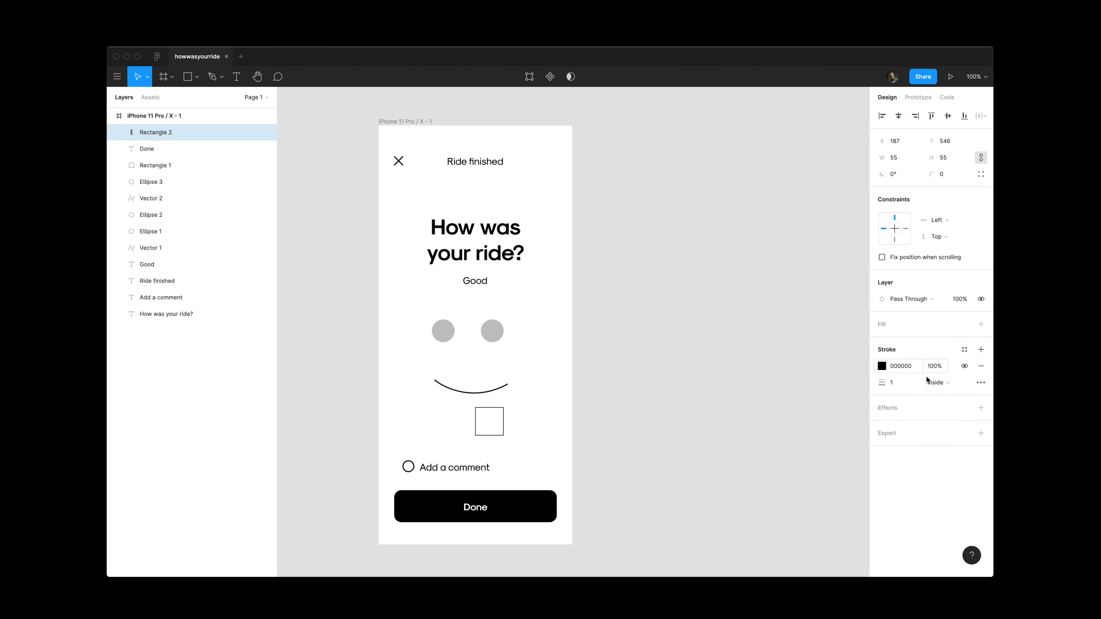
left_click(940, 382)
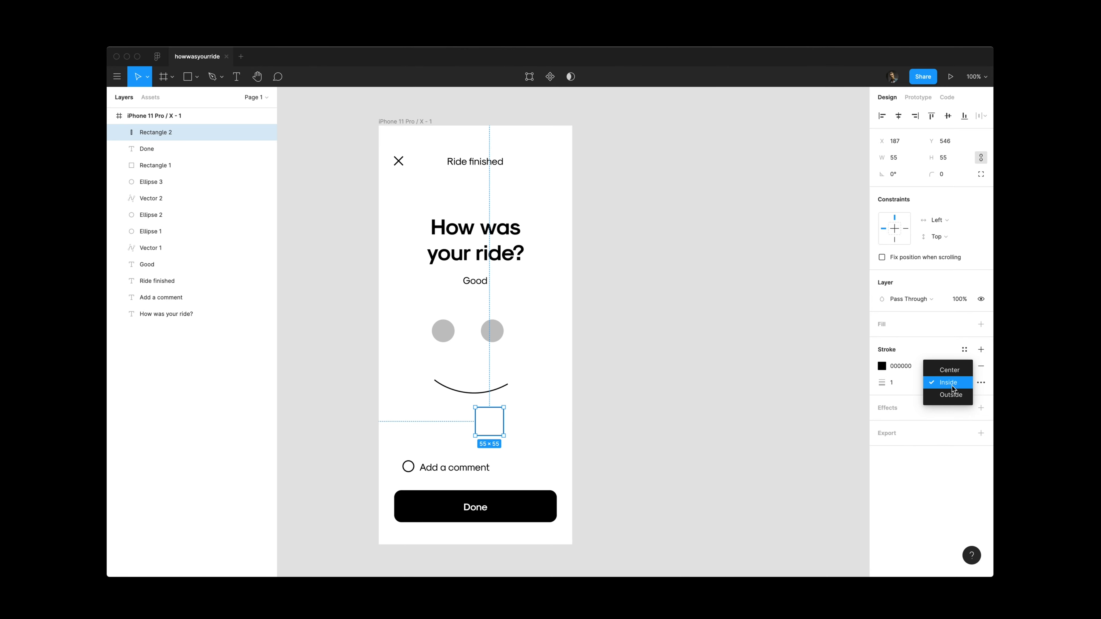
left_click(951, 373)
Step: Set the corner radius of the 55 × 55 square to 18
key("shift+Up")
key("shift+Down")
left_click(953, 176)
type("20")
key("Return")
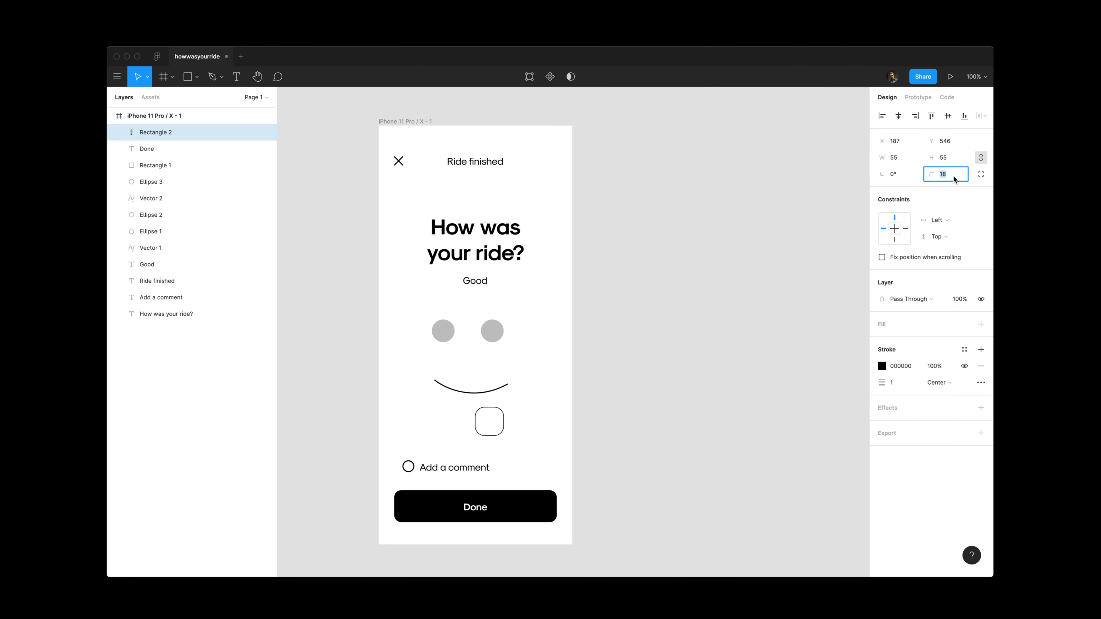
Step: Duplicate the rounded square, scale the copy down to 11 × 11 at its centre, and replace its stroke with a black fill
key("super+d")
left_click_drag(503, 408, 492, 424)
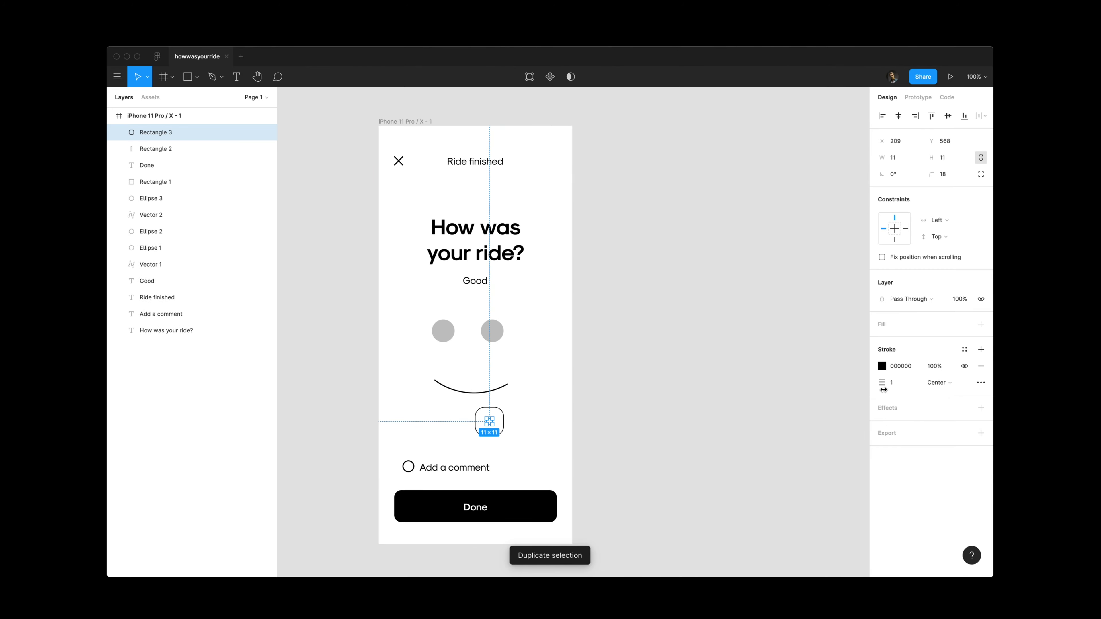
left_click(980, 367)
left_click(980, 324)
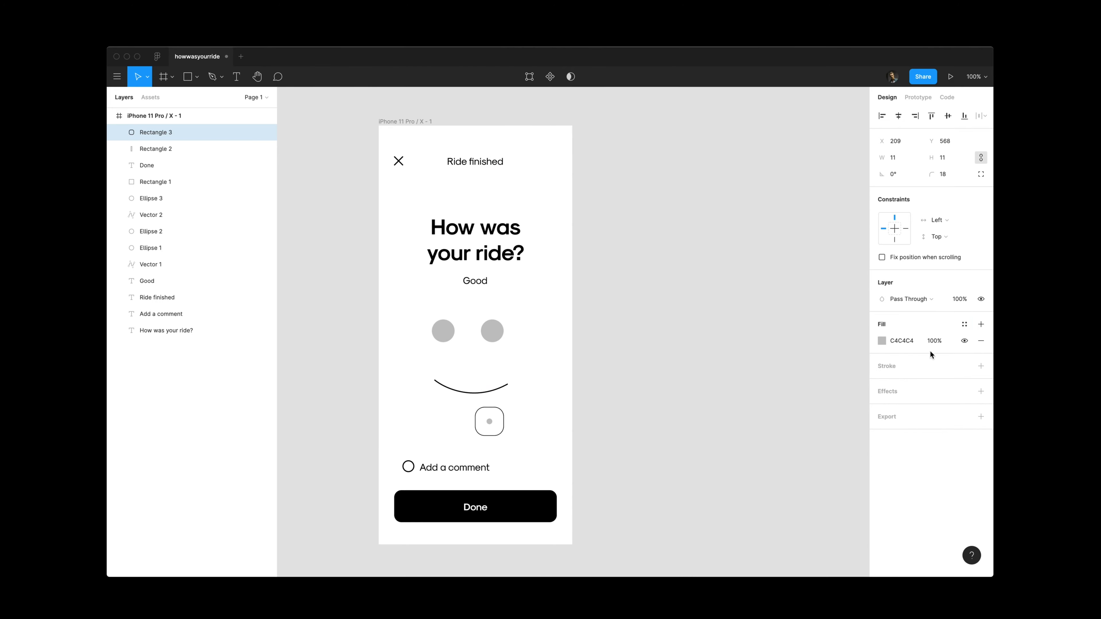
left_click(881, 340)
left_click(819, 373)
left_click(757, 528)
left_click(592, 459)
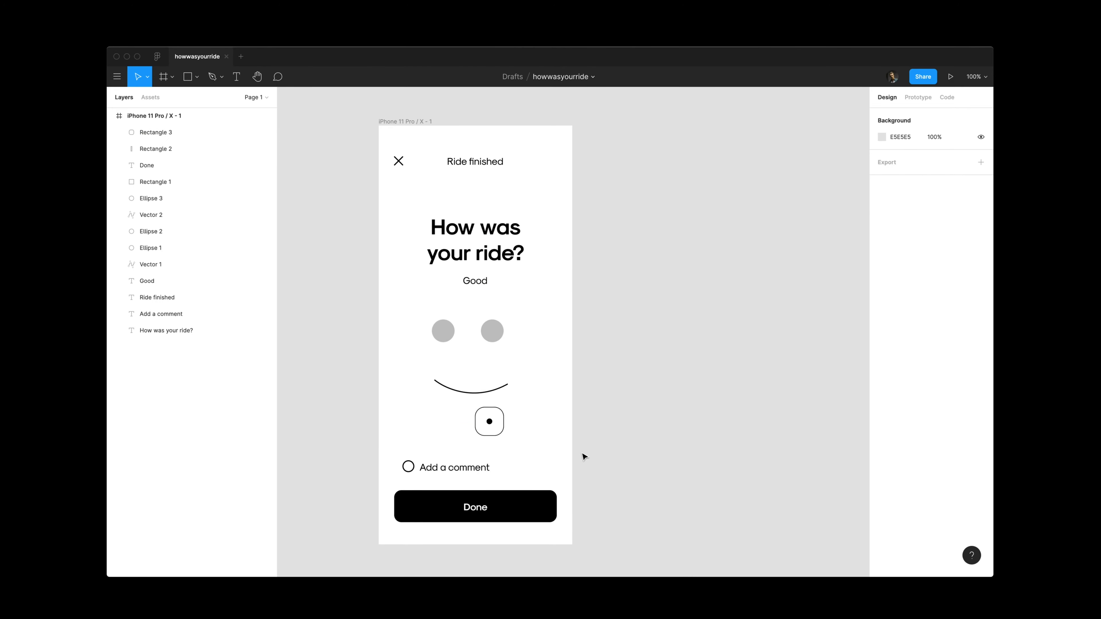
Step: Draw a slider track rectangle about 289 wide across the rounded square and reduce its height to 1
key("r")
left_click_drag(403, 420, 553, 424)
key("super+Up")
key("super+Up")
key("super+Up")
key("super+Up")
key("super+Up")
key("super+Up")
key("super+Up")
key("super+Up")
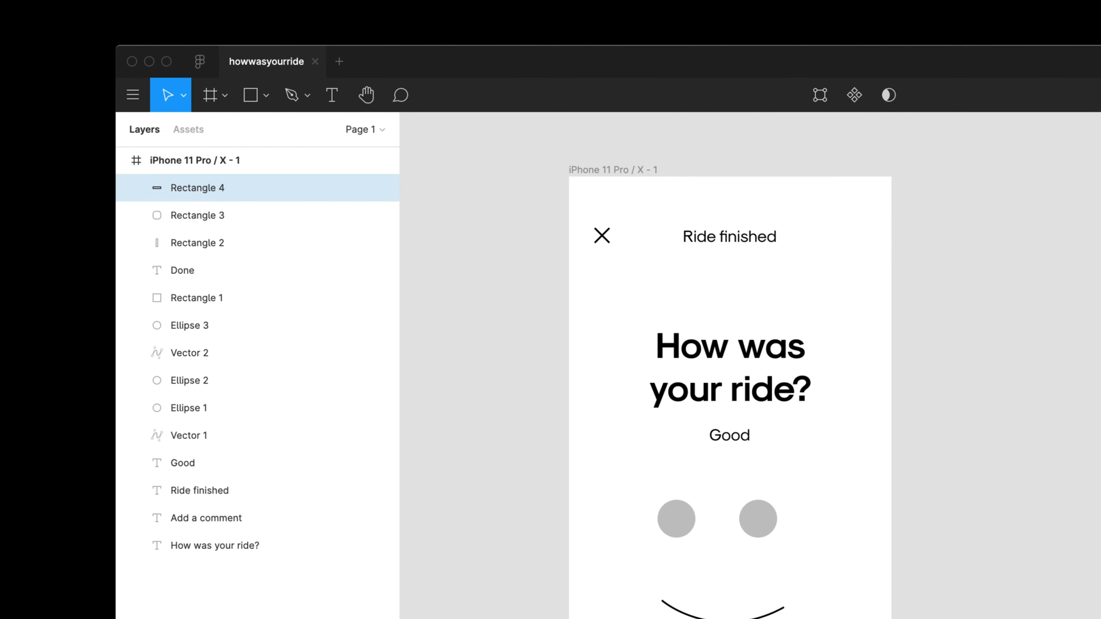
Step: Send the slider track backward so it sits beneath the handle shapes in the layer order
key("super+bracketleft")
key("super+bracketleft")
key("super+bracketleft")
key("super+bracketleft")
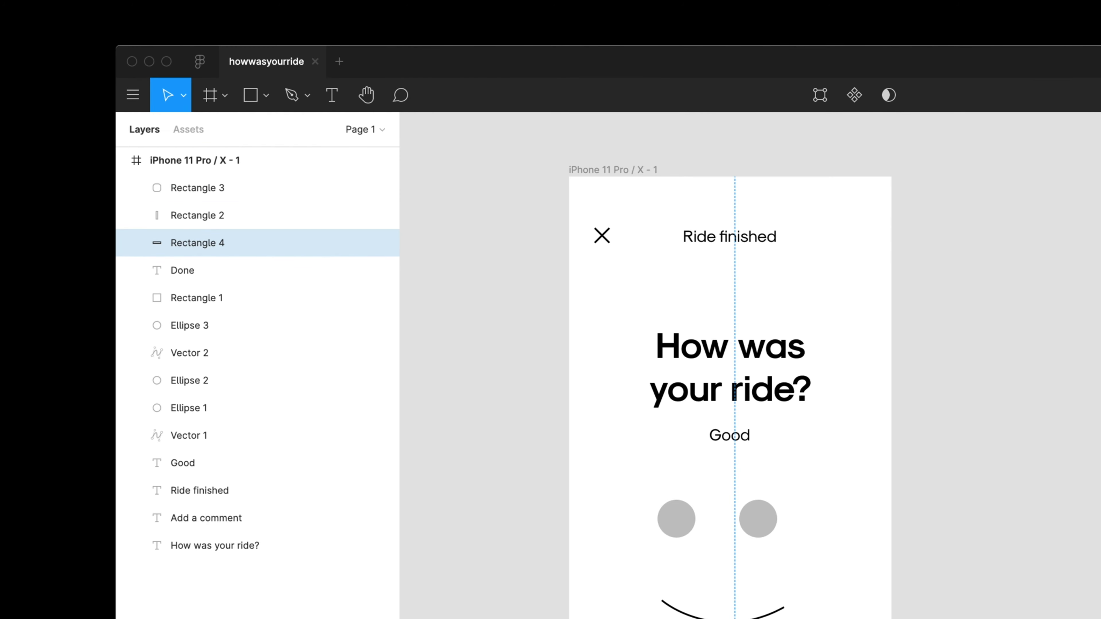
Step: Set the slider handle outline's stroke weight to 2 and lower the outline's opacity
left_click(508, 389)
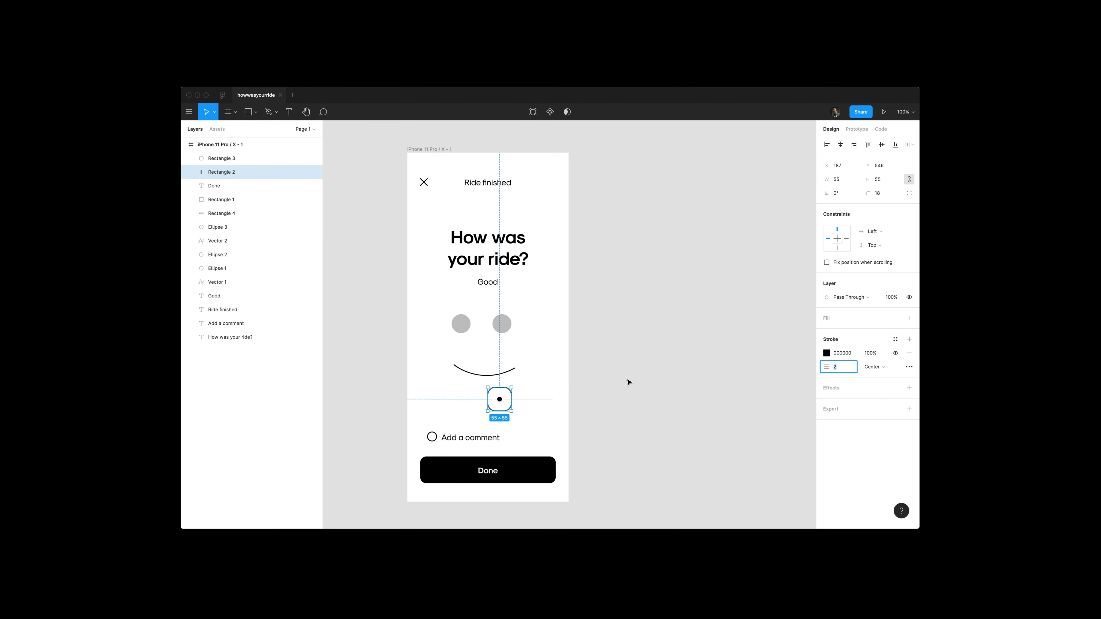
left_click(564, 383)
left_click(512, 397)
key("2")
key("1")
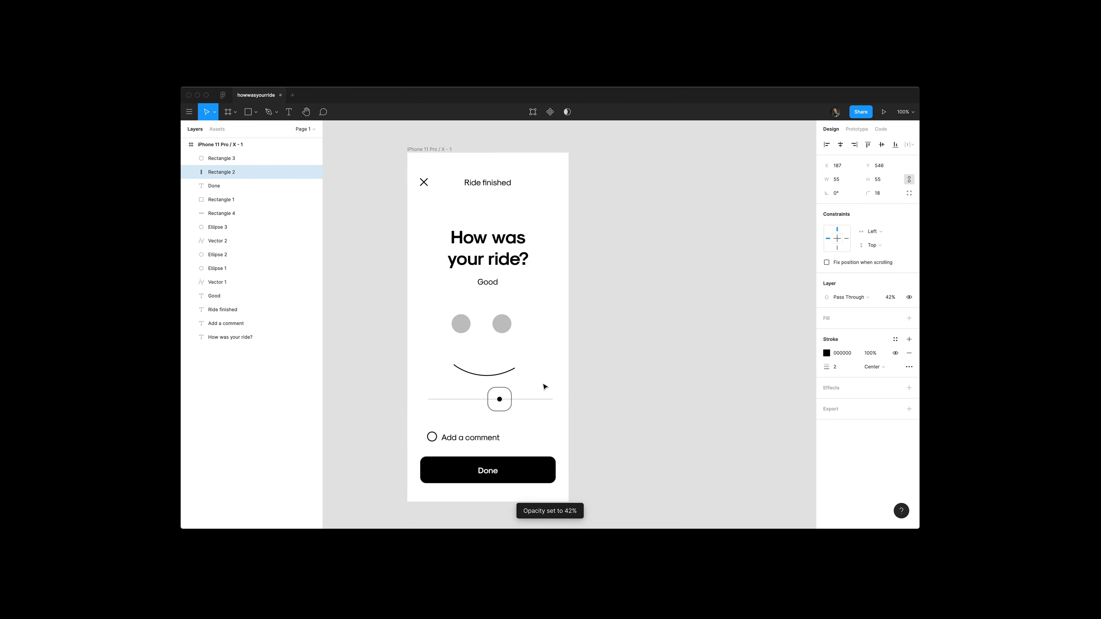
Step: Set the slider track's opacity to 10% and centre it horizontally, 43 from each side of the frame
key("1")
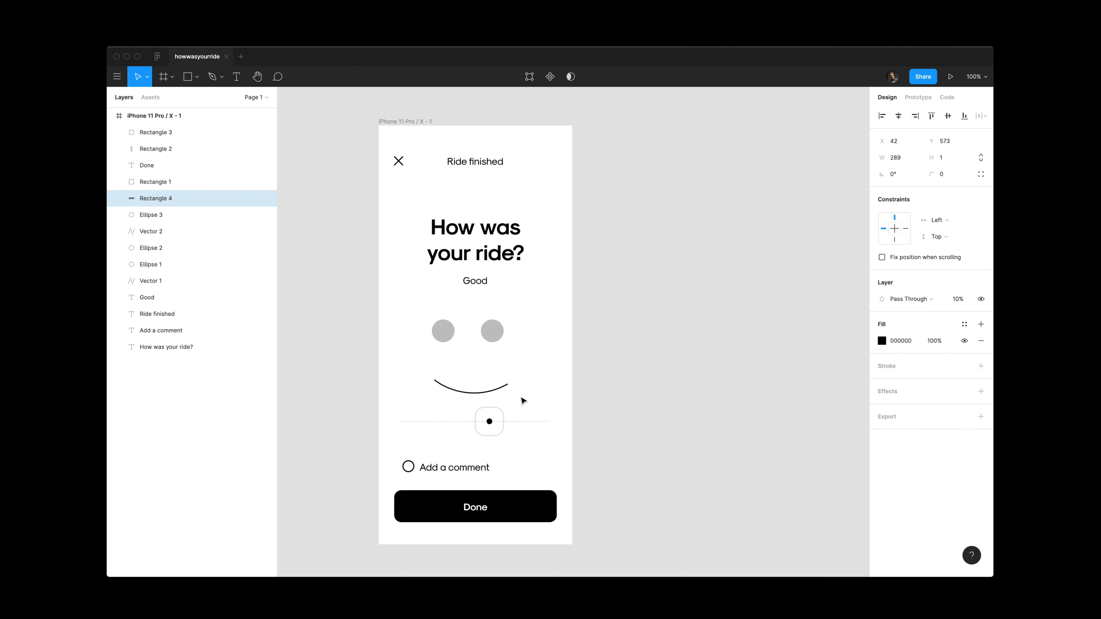
key("alt")
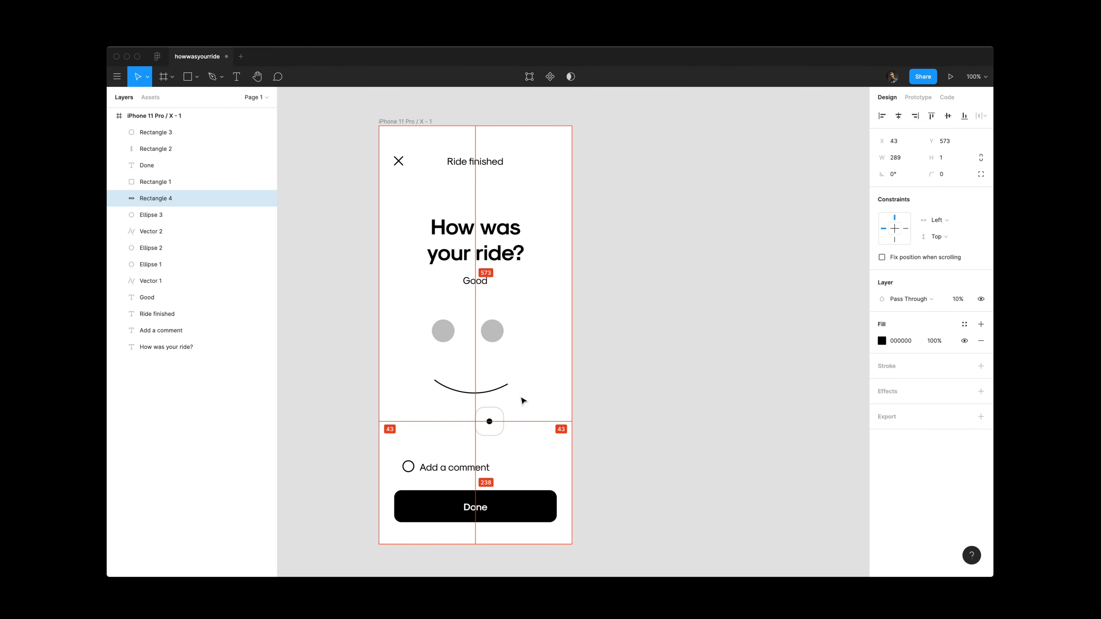
left_click(521, 399)
Step: Change the right eye circle's fill to white (FFFFFF)
left_click(494, 336)
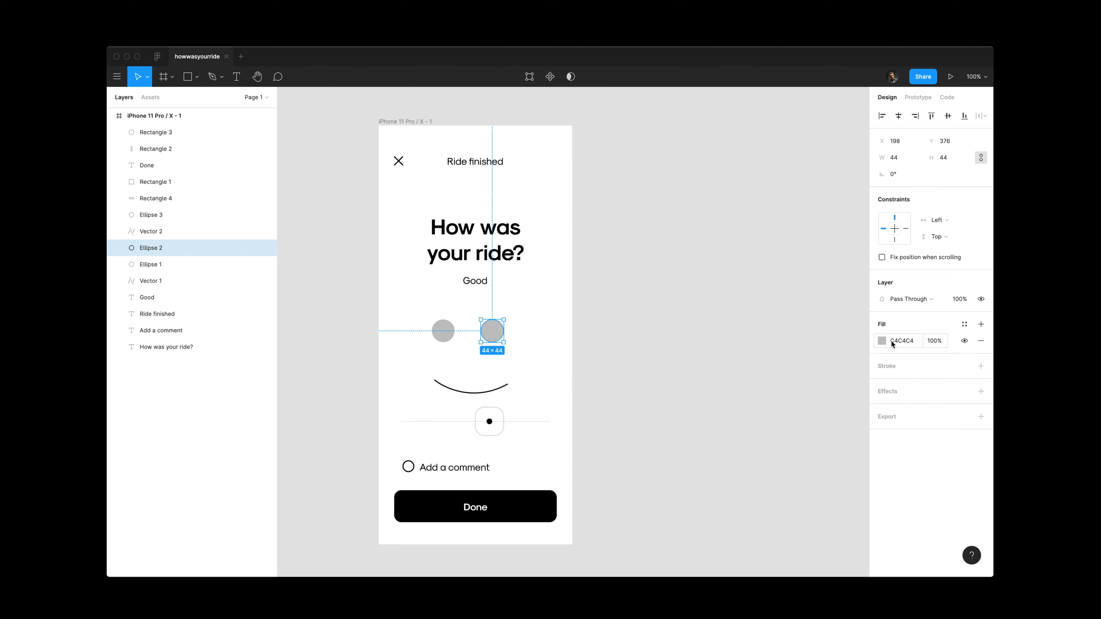
left_click(882, 341)
left_click_drag(772, 347, 708, 290)
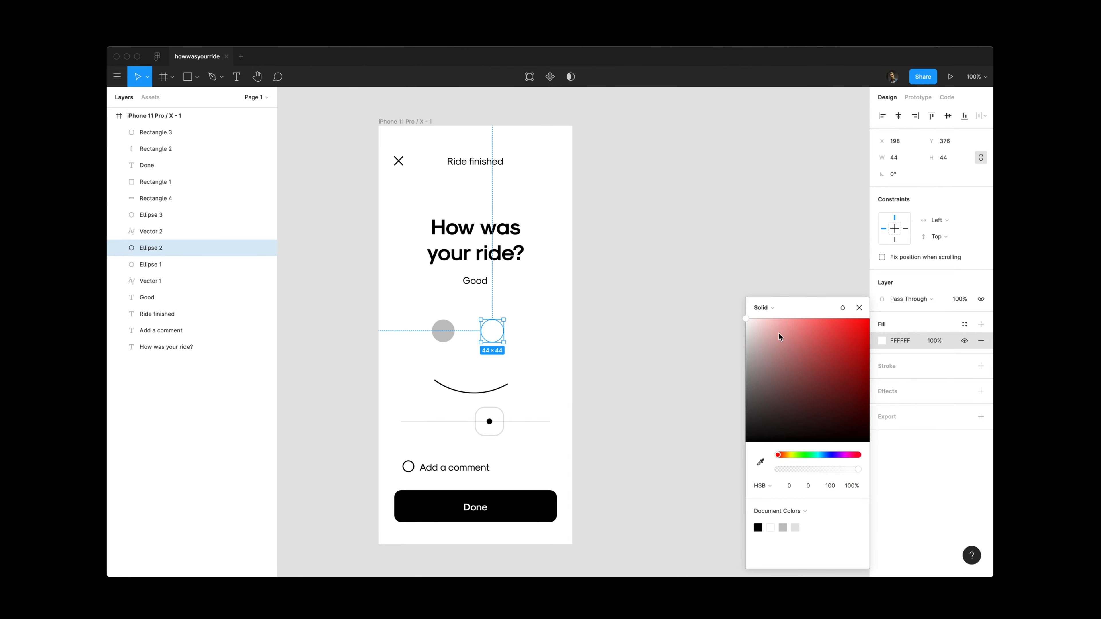
Step: Add a black stroke of weight 2 to the right eye circle and align it to Center
left_click(931, 366)
left_click(932, 367)
left_click(902, 397)
key("Up")
left_click(946, 401)
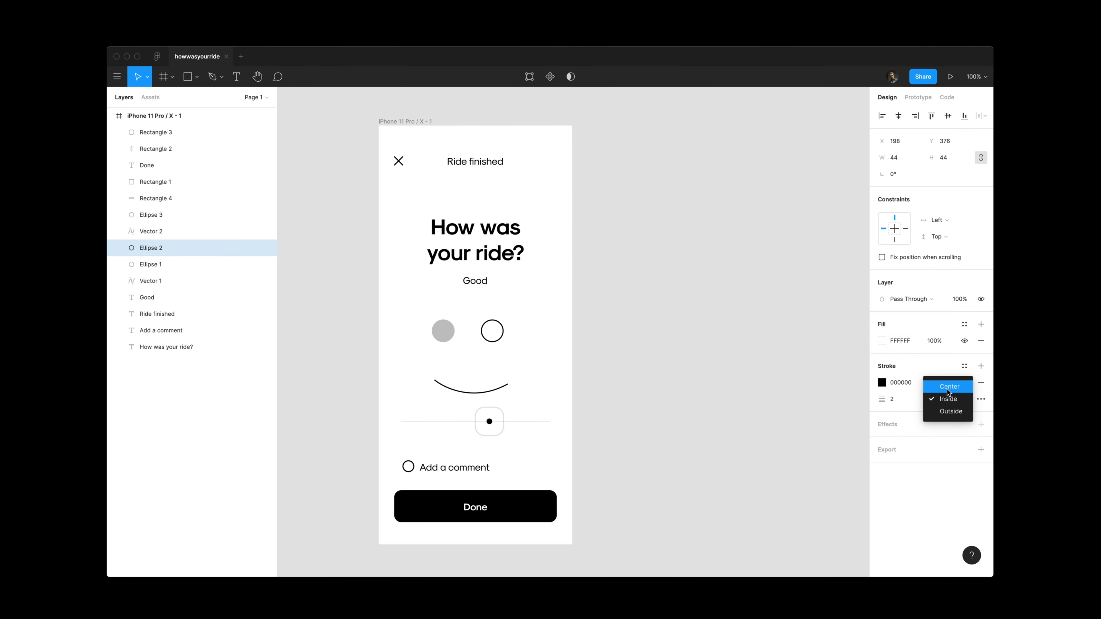
left_click(940, 410)
Step: Copy the right eye circle's properties onto the left eye circle
key("alt+super+c")
left_click(450, 337)
key("alt+super+v")
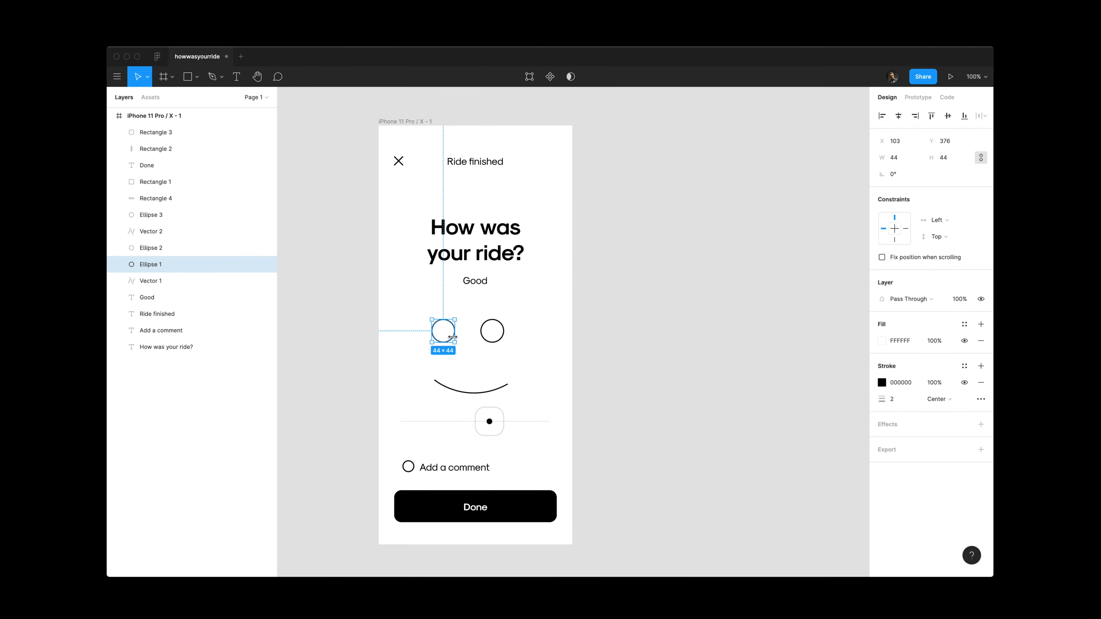
Step: Create the left pupil from a duplicate of the left eye circle scaled to 14 × 14, with no stroke and a black fill
key("super+d")
left_click_drag(454, 320, 448, 328)
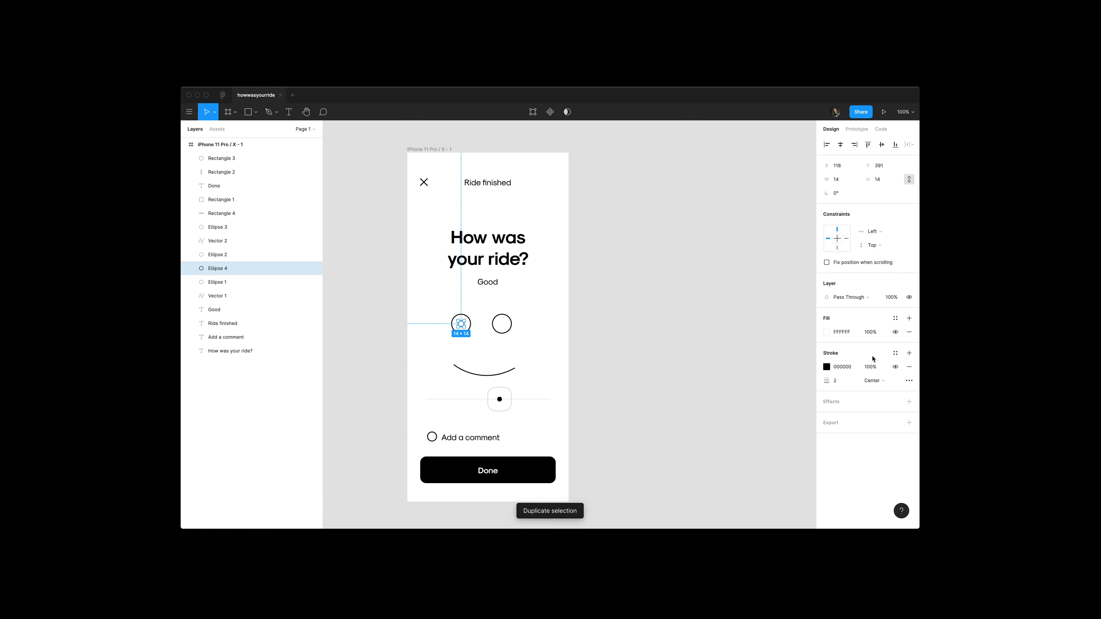
left_click(909, 366)
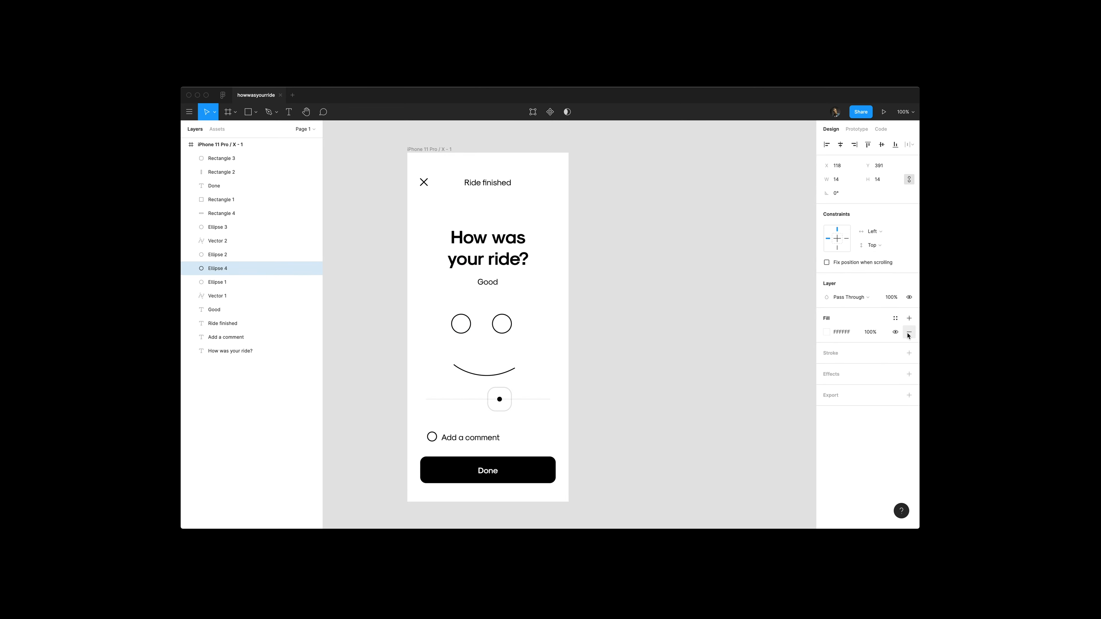
left_click(827, 333)
left_click_drag(753, 385, 690, 448)
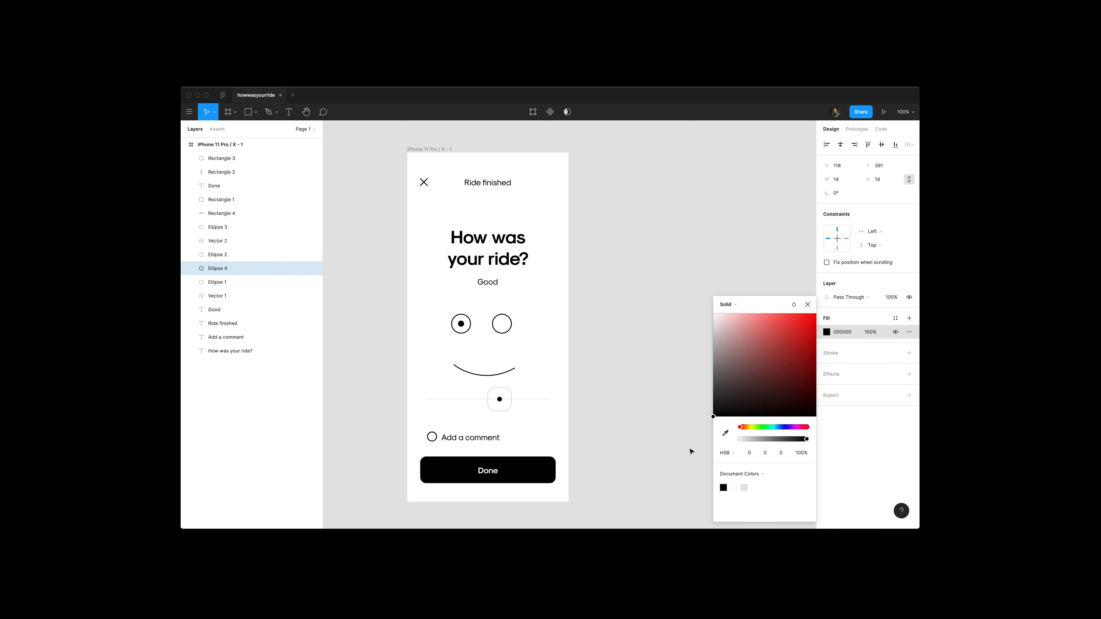
Step: Shrink the left pupil to 11 × 11
left_click(527, 352)
key("super+Left")
key("super+Left")
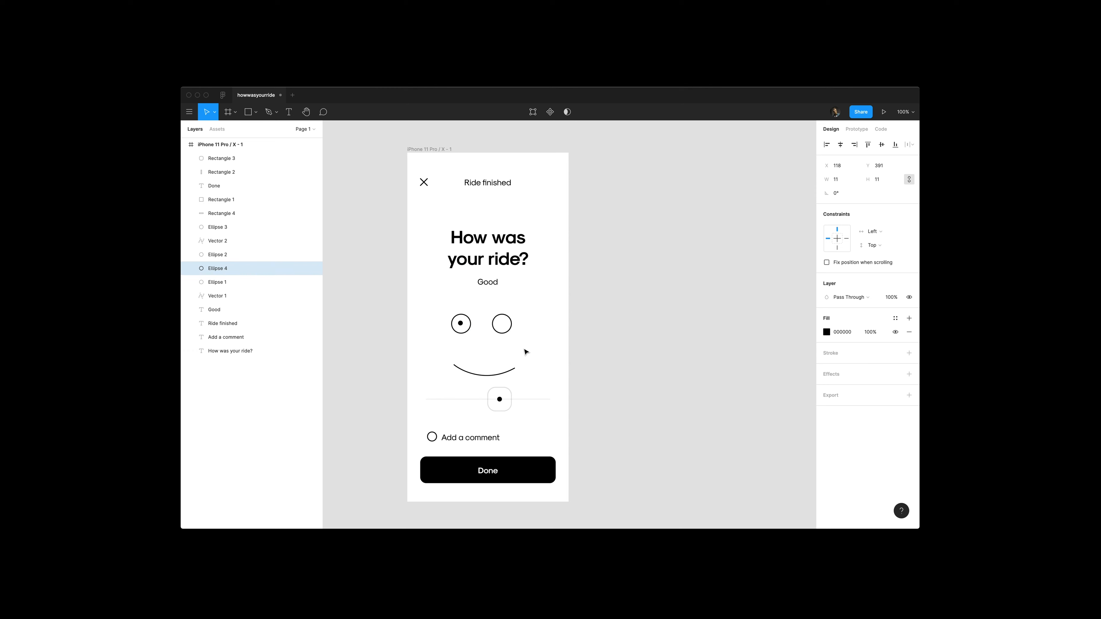
Step: Move the smile up toward the eyes and place a copy of the left pupil inside the right eye, in front of its circle
left_click_drag(488, 377, 487, 366)
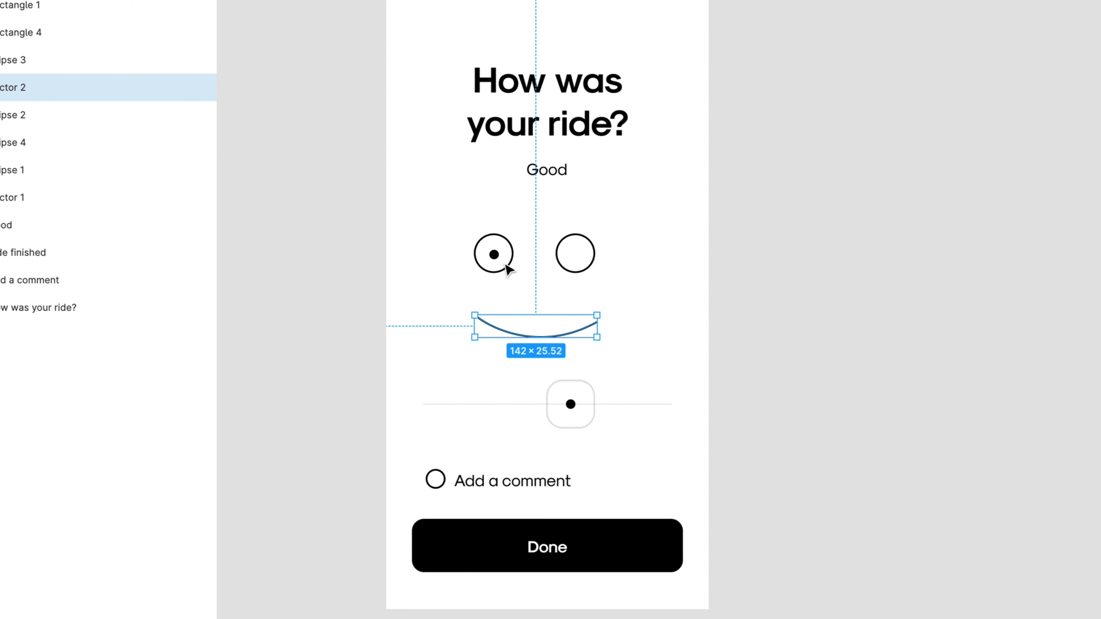
left_click_drag(492, 255, 577, 264)
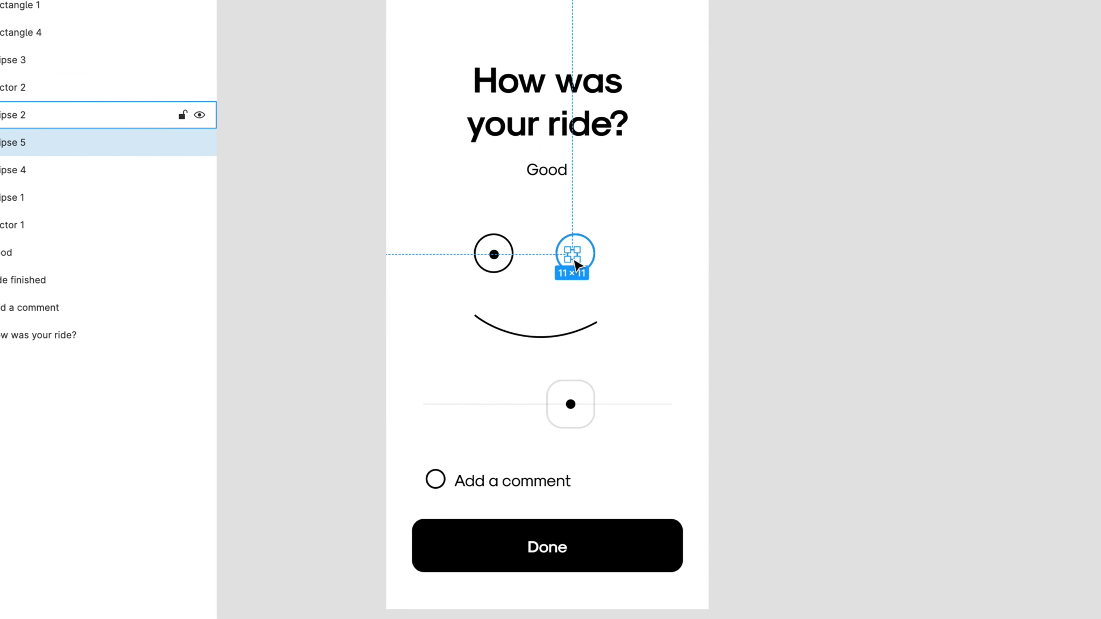
key("ctrl+]")
left_click_drag(576, 259, 577, 259)
Step: Try placing the pupils toward the outer edges of their eyes
key("Right")
key("Right")
key("shift+Right")
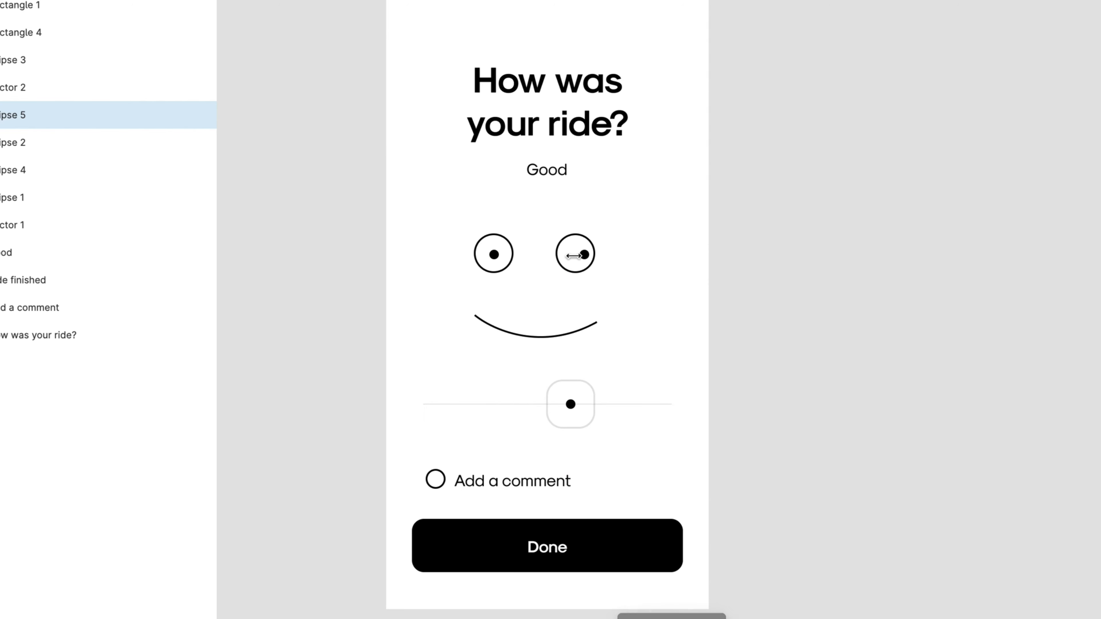
left_click(494, 255)
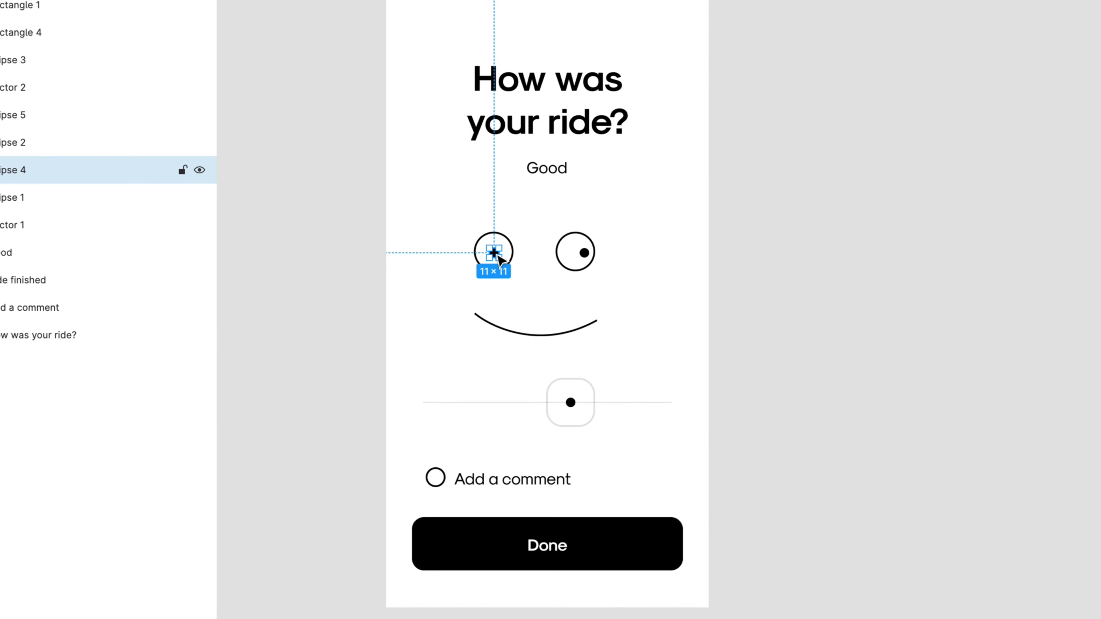
left_click(695, 212)
Step: Position both pupils at the lower centre of their eye circles so the face looks down
left_click(583, 253)
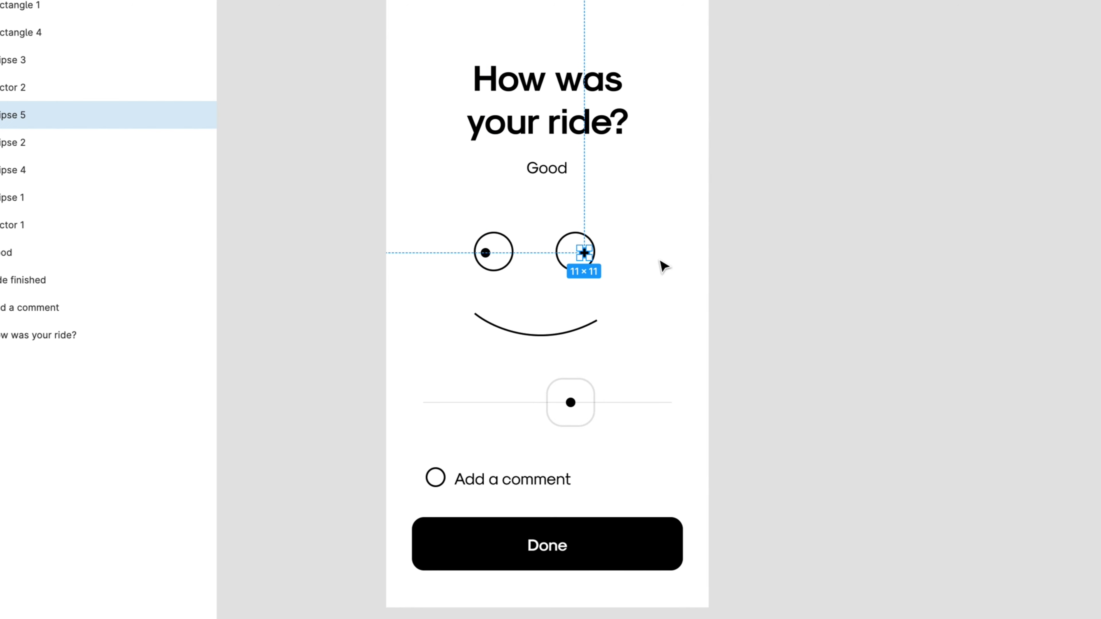
key("shift+Down")
key("shift+Left")
key("Right")
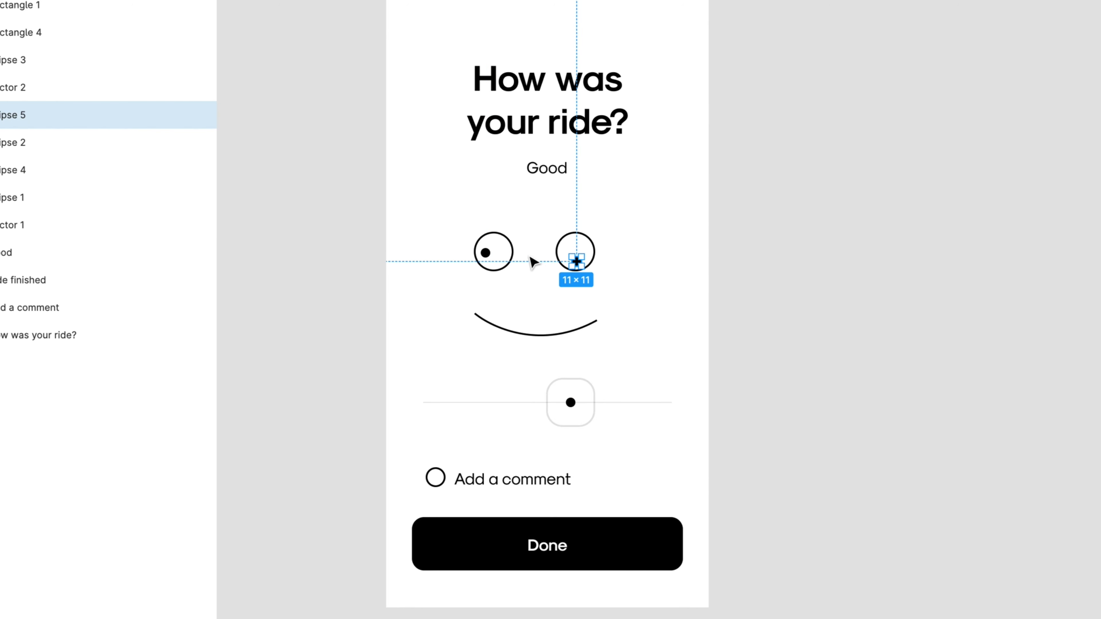
left_click(491, 256)
key("shift+Down")
key("shift+Right")
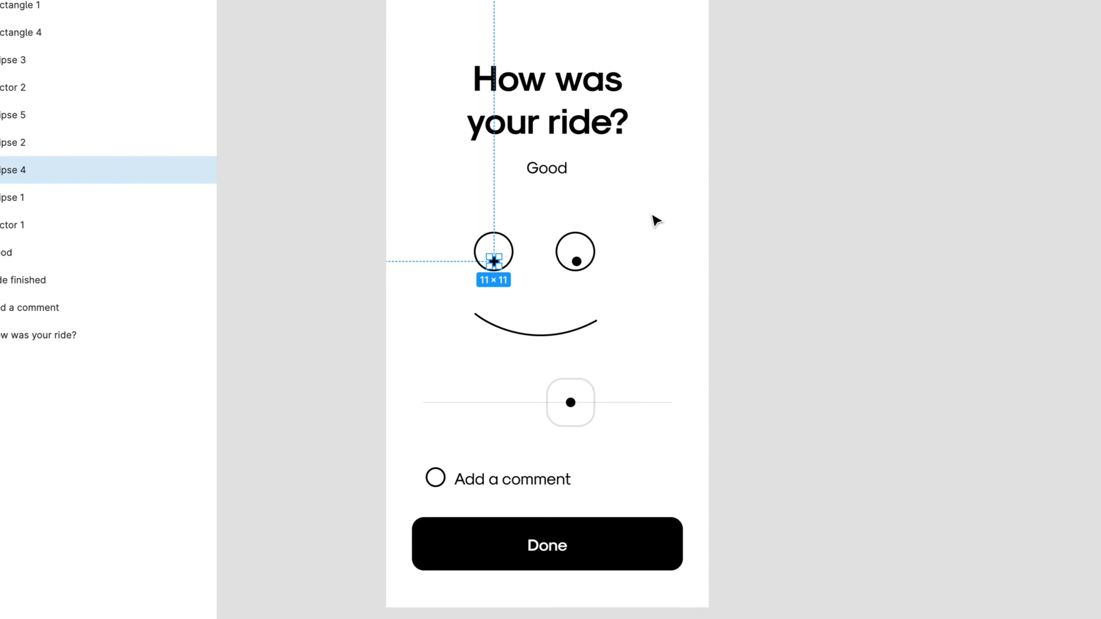
left_click(652, 230)
Step: Move the smile further up and thicken the strokes of the smile and both eye circles
left_click_drag(643, 225, 524, 269)
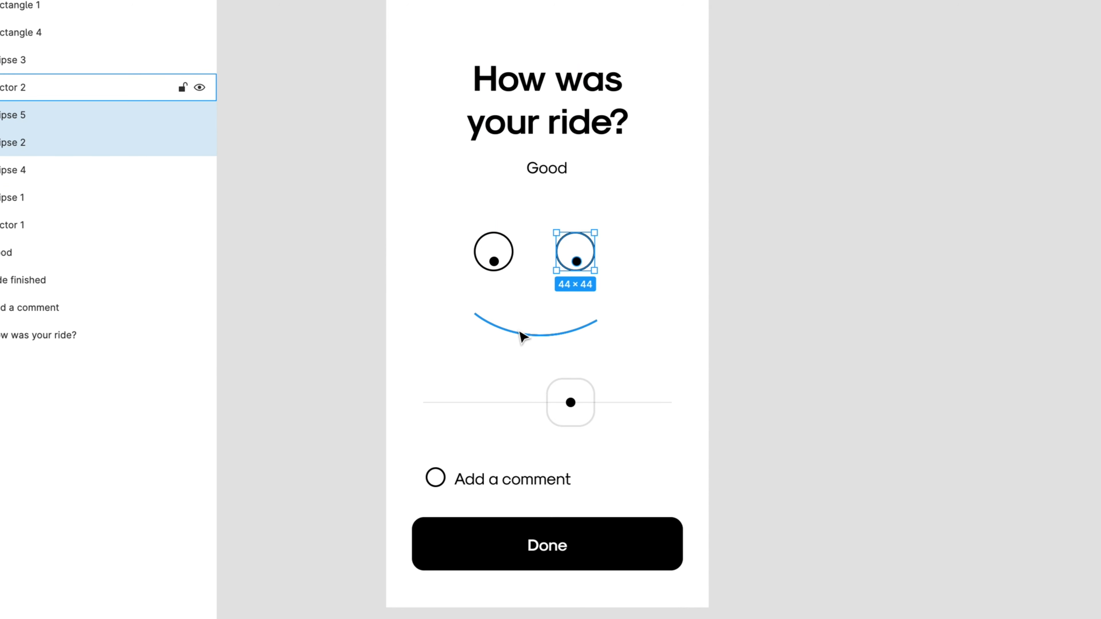
left_click_drag(524, 334, 523, 322)
left_click(563, 265, "shift")
left_click(514, 247, "shift")
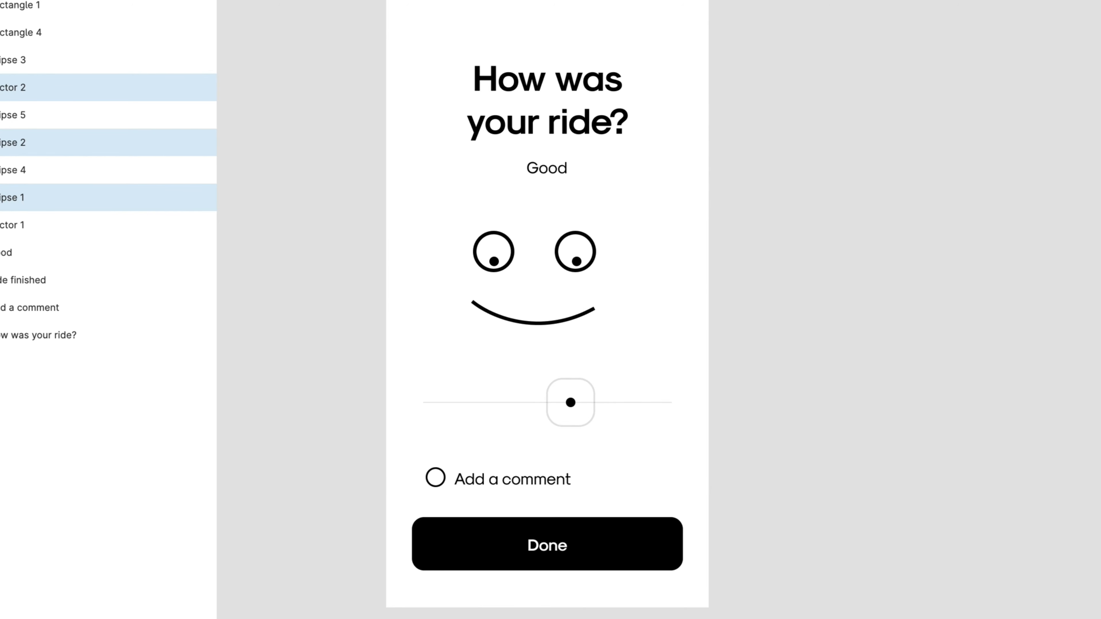
Step: Group the eyes, pupils and smile, and centre the group horizontally in the frame
left_click(730, 316)
left_click_drag(639, 236, 444, 347)
key("ctrl+g")
key("alt+h")
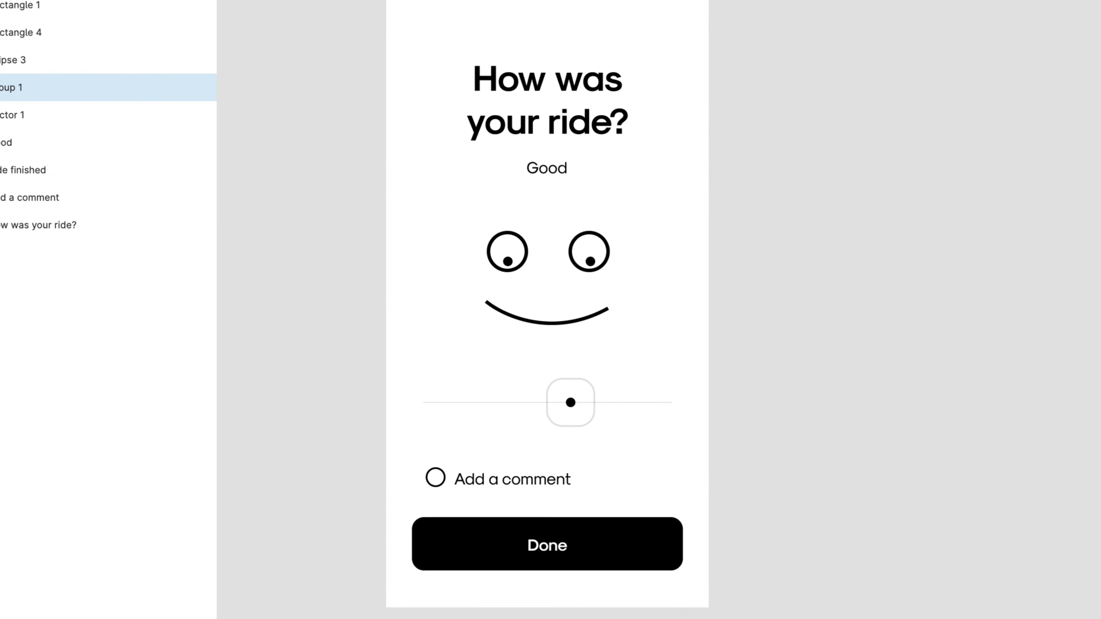
Step: Move the face group up slightly, and shift the "How was your ride?" heading and "Good" label upward
left_click_drag(519, 264, 516, 254)
left_click_drag(622, 190, 464, 90)
key("shift+Up")
key("shift+Up")
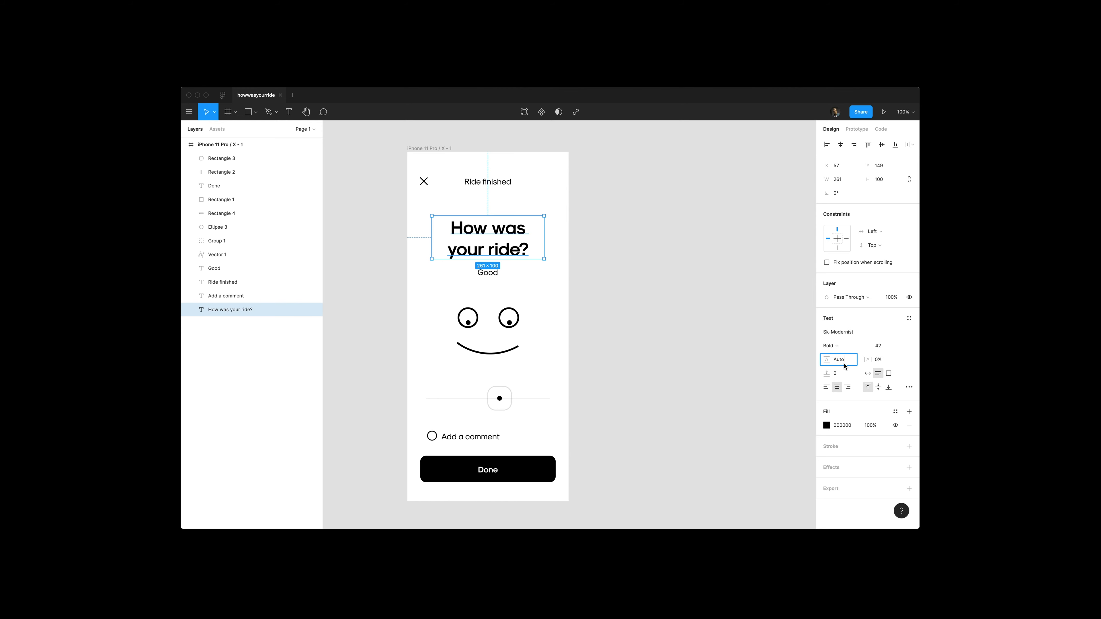
Step: Set the letter spacing of the "How was your ride?" heading to -4%
left_click(883, 363)
type("-4")
key("Return")
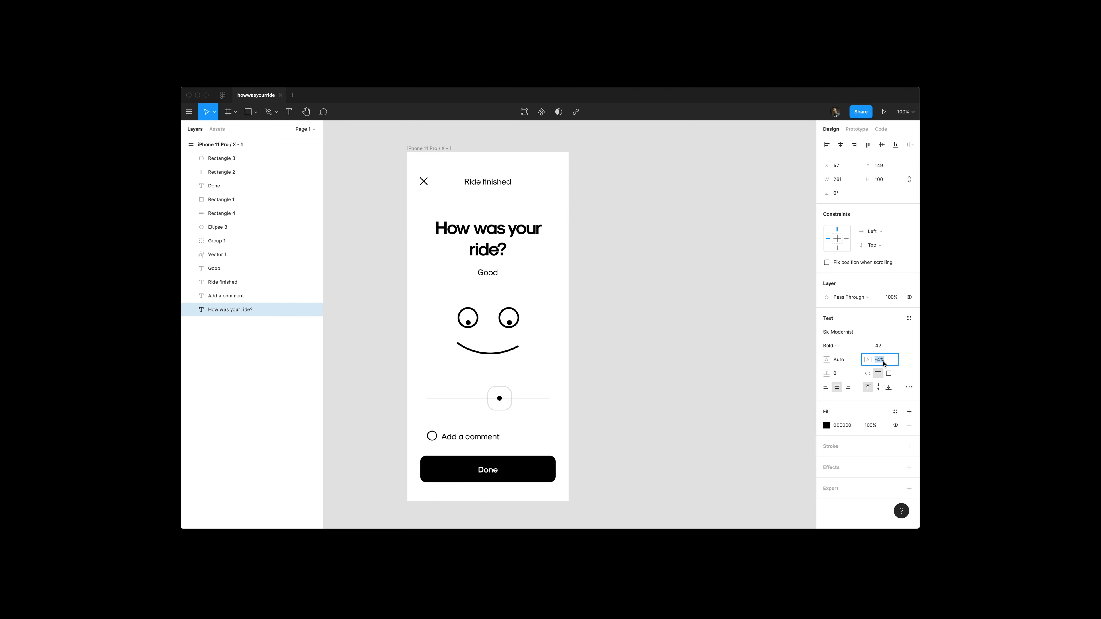
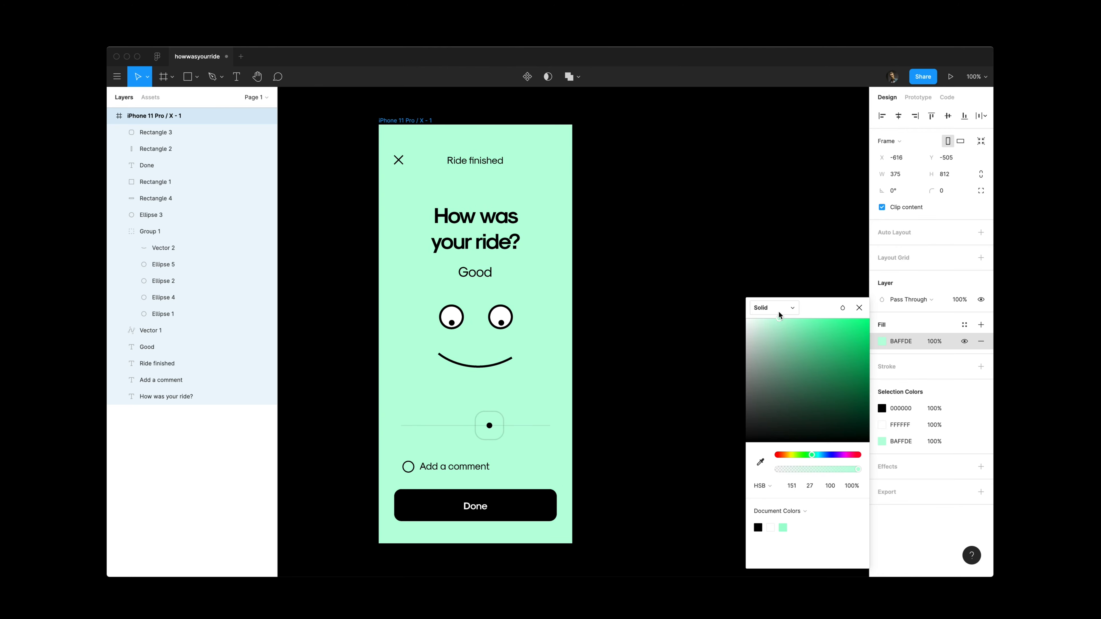
Step: Set the slider handle's outline to 100% opacity and increase its stroke thickness to 3
left_click(513, 401)
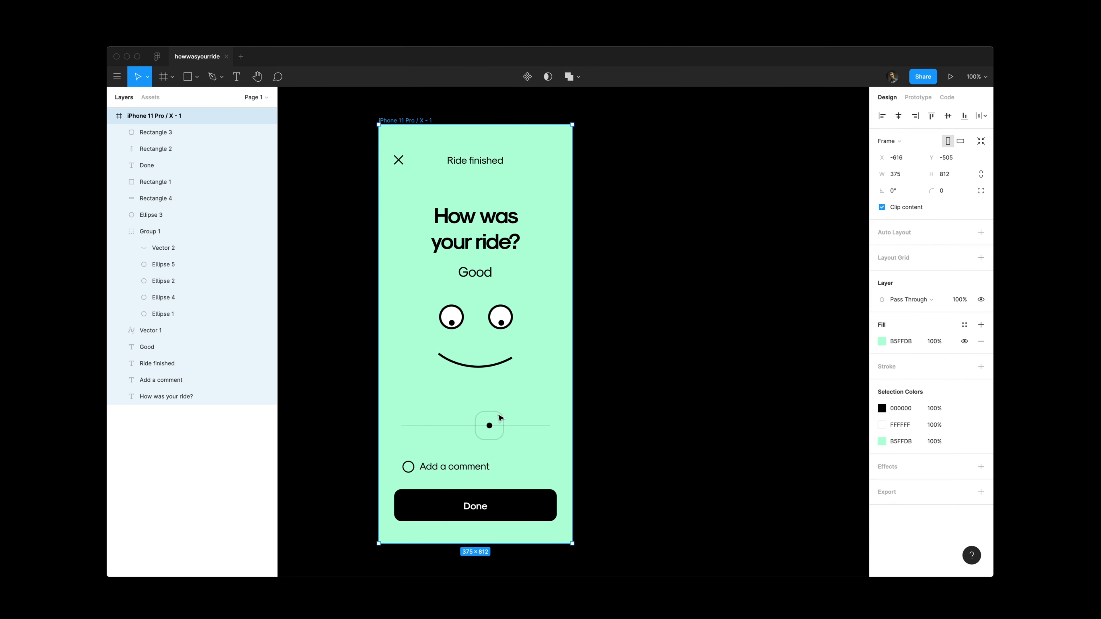
left_click(499, 417)
key("0")
left_click(906, 383)
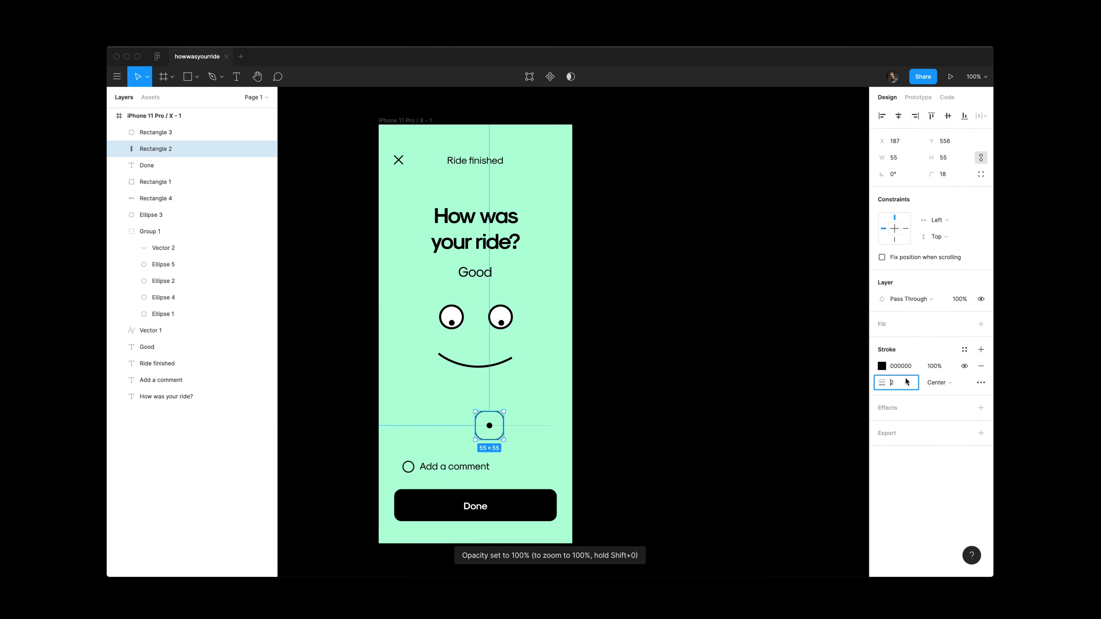
key("Up")
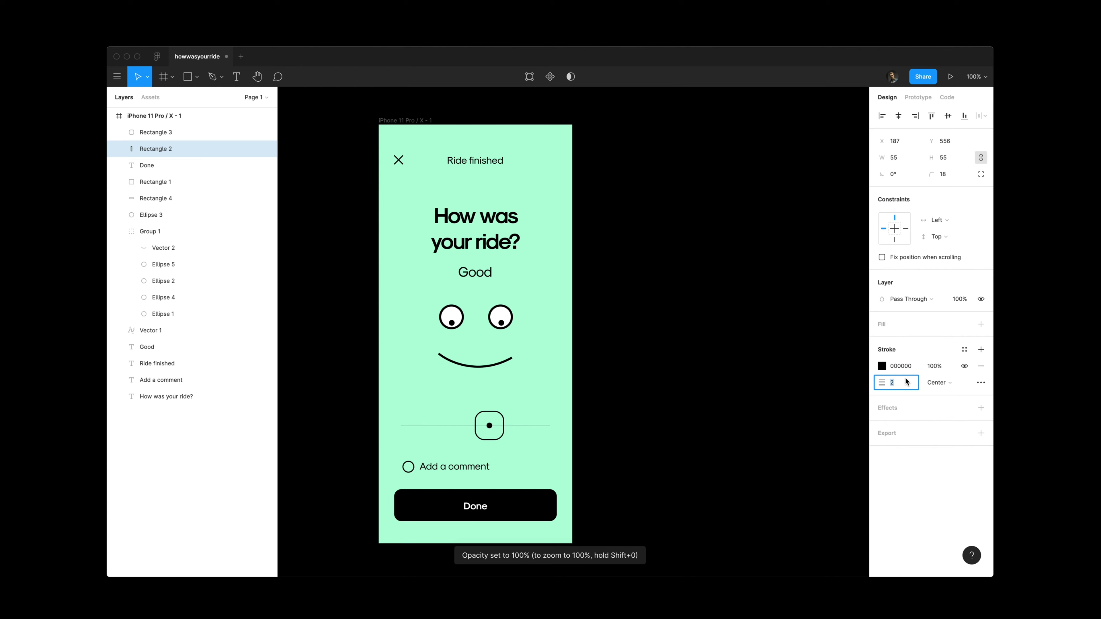
left_click(683, 405)
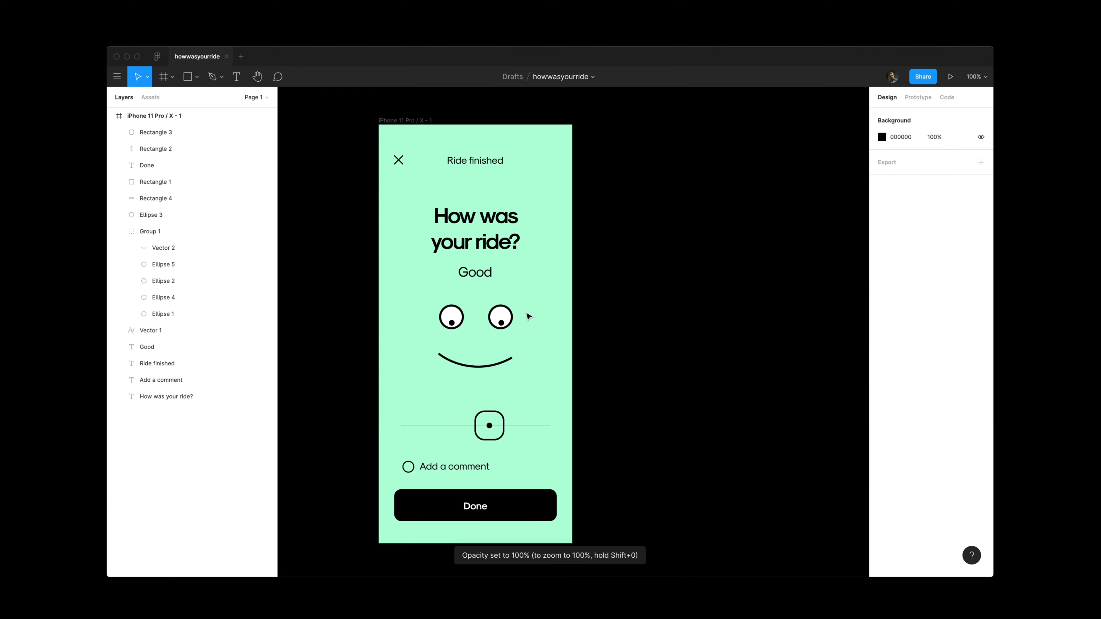
Step: Stretch both eye circles into ovals 54 px tall and move them up 2 px
left_click(511, 313)
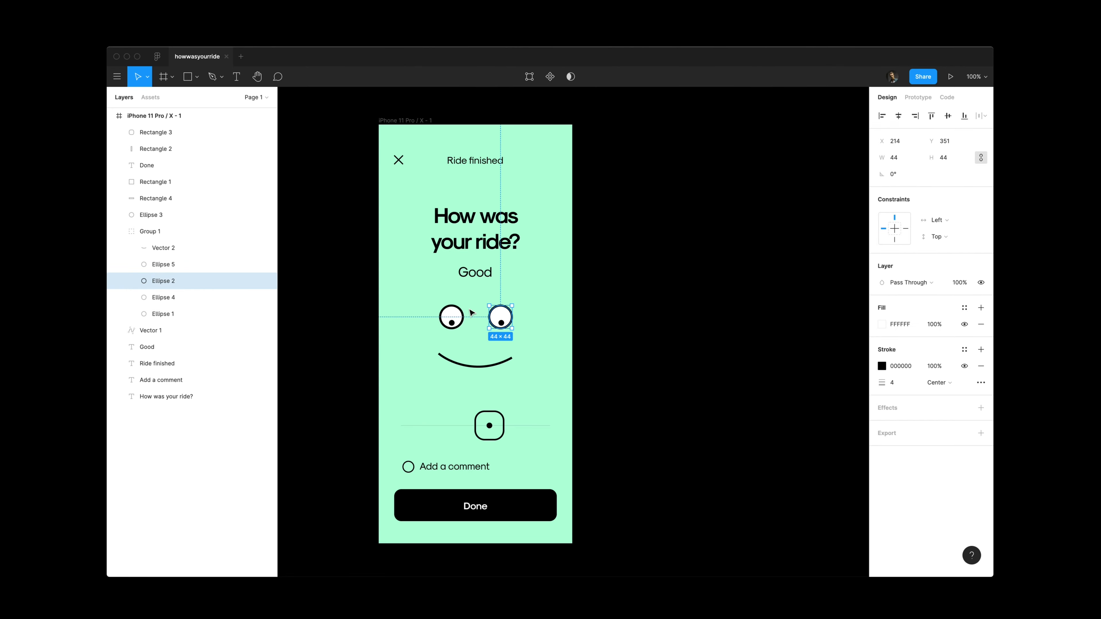
left_click(461, 316, "shift")
key("super+shift+Down")
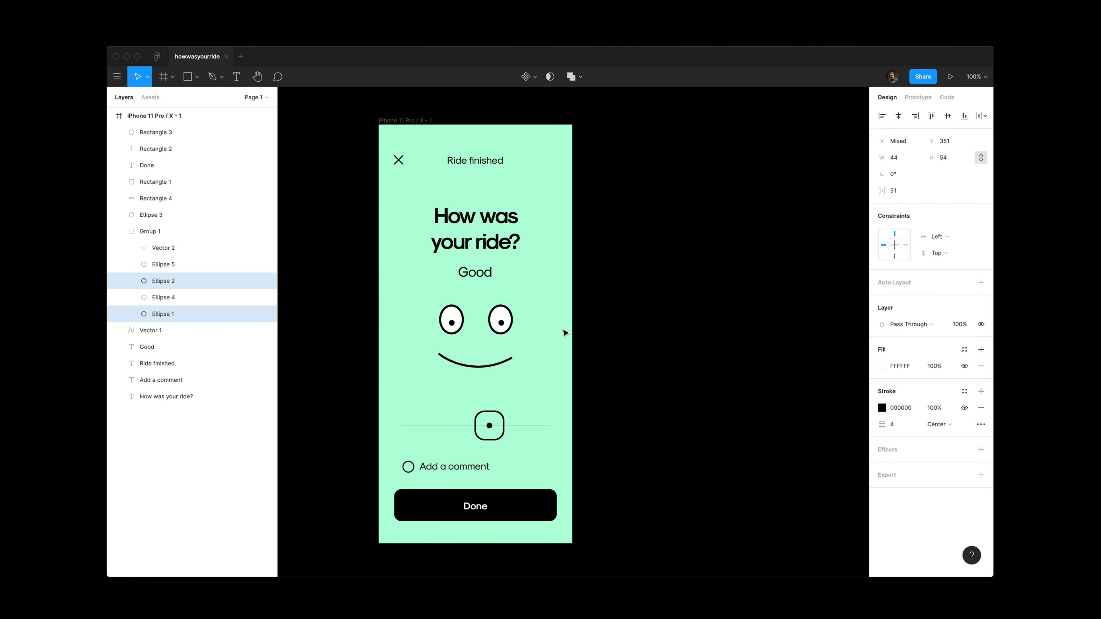
key("Up")
key("Up")
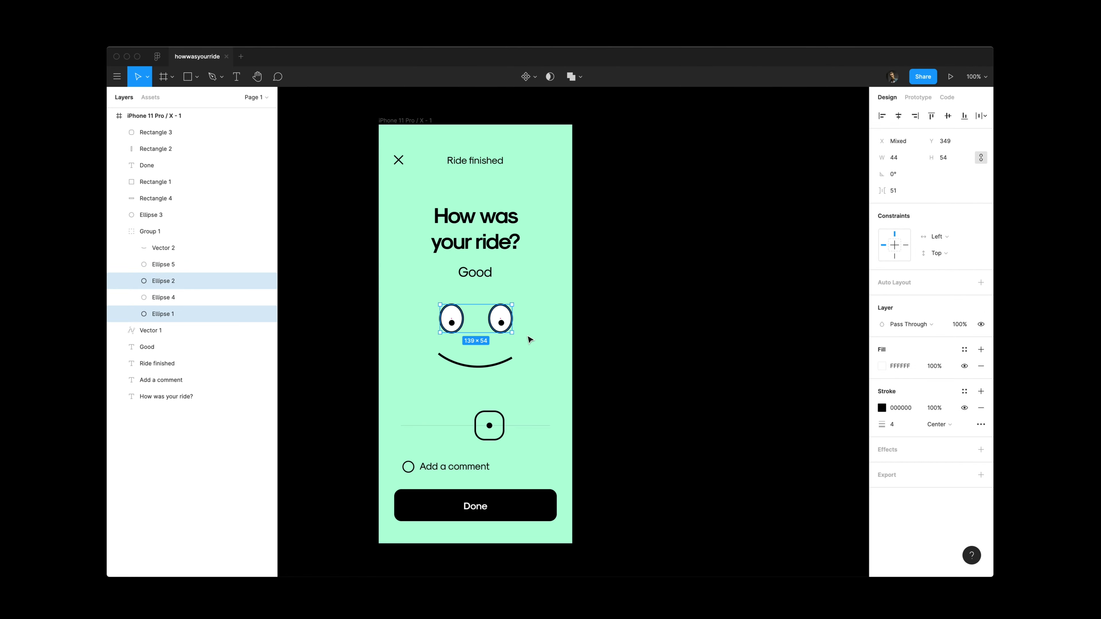
left_click(528, 339)
left_click(479, 364)
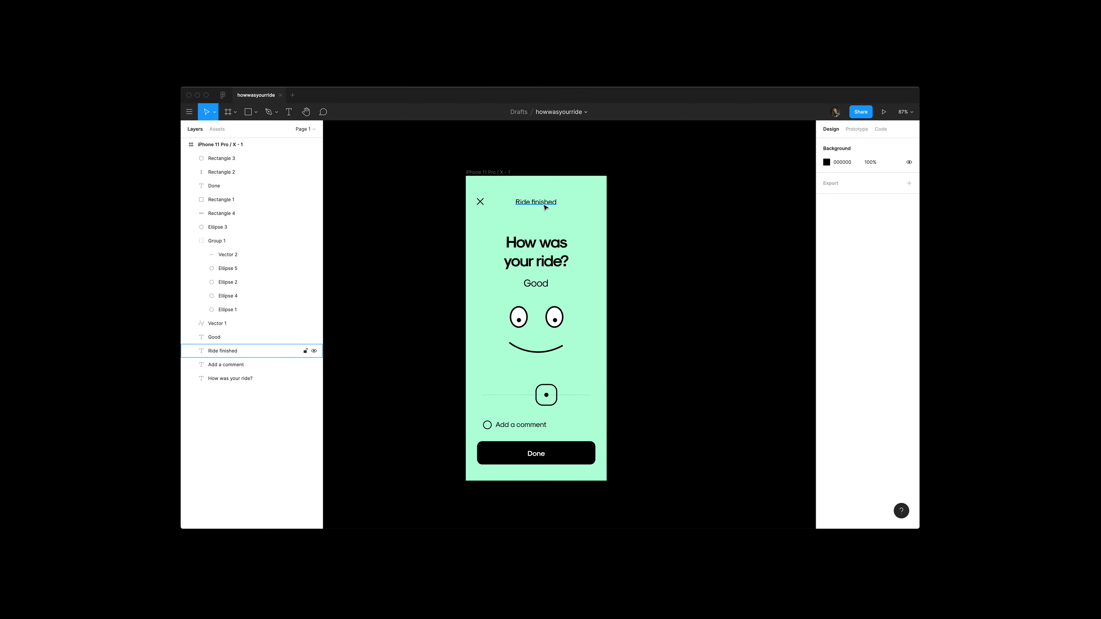
Step: Move the "Ride finished" title and the close icon up 5 px together
left_click(545, 205)
key("alt")
left_click(480, 202, "shift")
key("alt")
key("Up")
key("Up")
key("Up")
key("Up")
key("Up")
Step: Move the "How was your ride?" heading and the "Good" label up 30 px together
left_click_drag(586, 246, 542, 285)
key("alt")
key("shift+Up")
key("shift+Up")
key("shift+Up")
key("alt")
left_click(588, 225)
Step: Reshape the smile into a lopsided curve, with its left end lower and further in and its right end higher
double_click(545, 353)
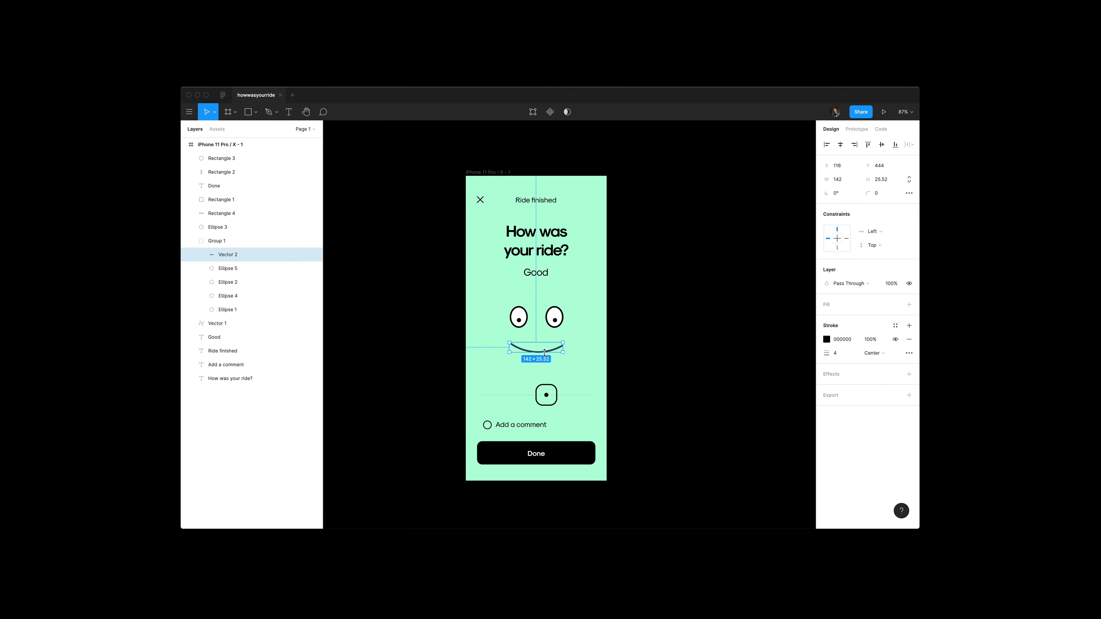
double_click(547, 355)
left_click_drag(509, 344, 543, 359)
double_click(574, 359)
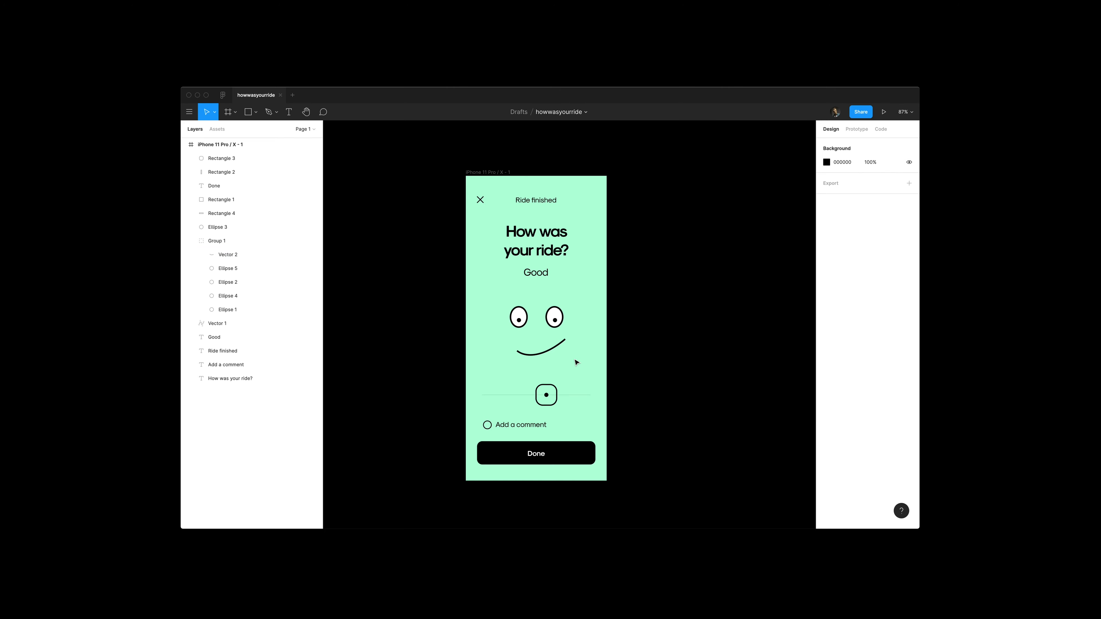
Step: Move both pupils up 10 px to the middle of the eyes
left_click(555, 320, "super")
left_click(519, 320, "shift+super")
key("shift+Up")
Step: Ungroup the face and fine-tune the position of its eyes and smile, shifting them slightly left
left_click_drag(582, 329, 490, 353)
key("super+shift+g")
key("shift+Up")
key("shift+Up")
key("shift+Left")
key("Right")
key("Right")
key("Right")
key("Right")
key("Right")
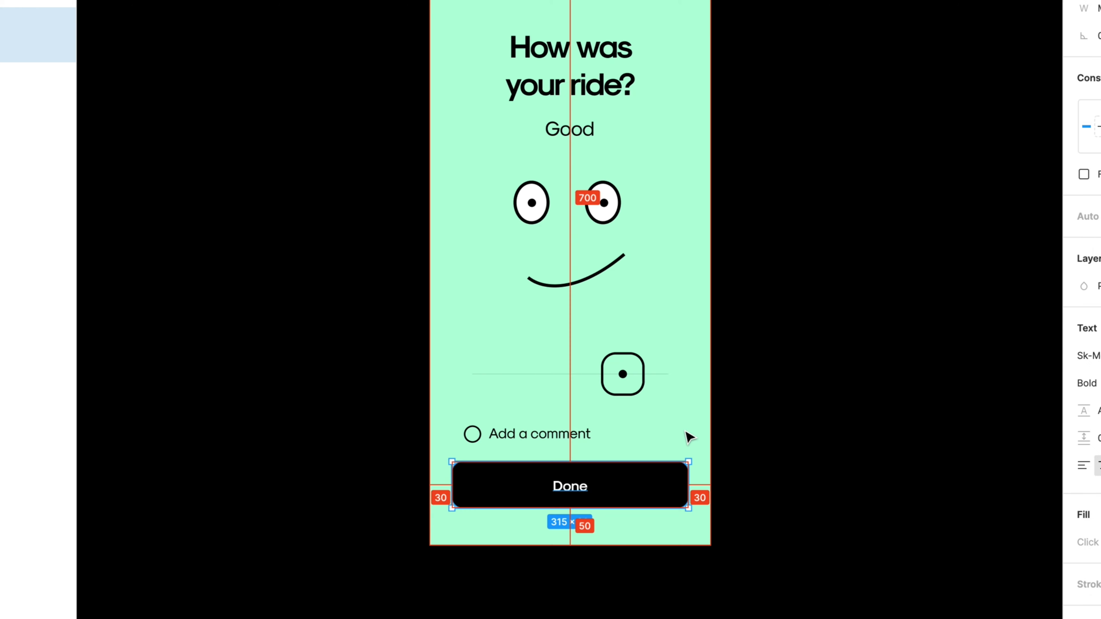
Step: Move the Done button with its label down 10 px and align the comment option with the button's left edge
left_click(689, 437)
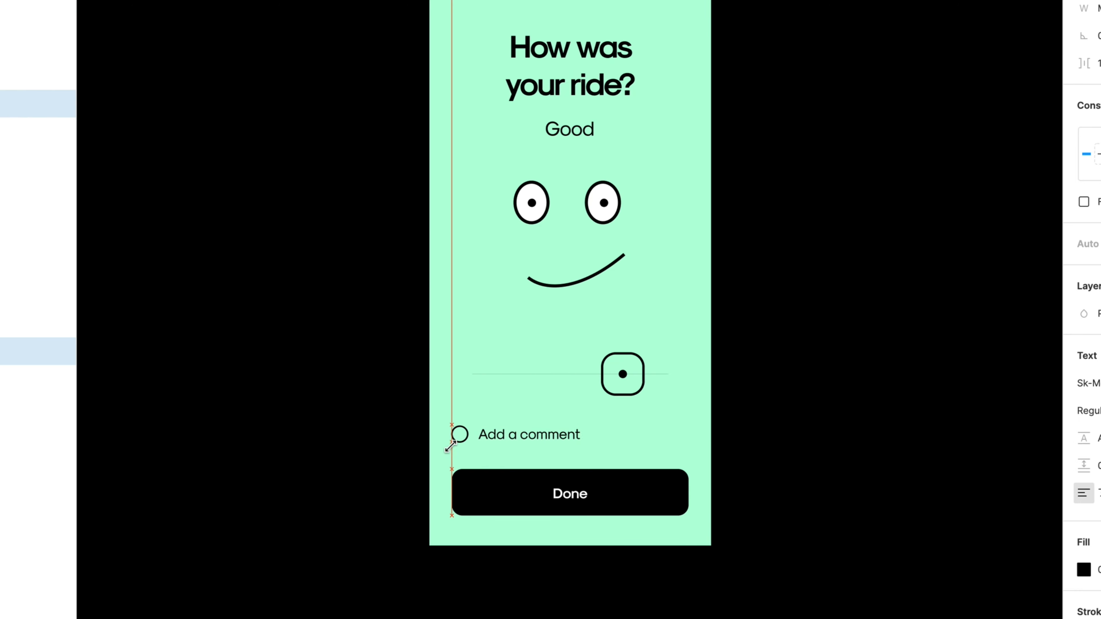
key("shift+Down")
key("shift+Up")
double_click(553, 503)
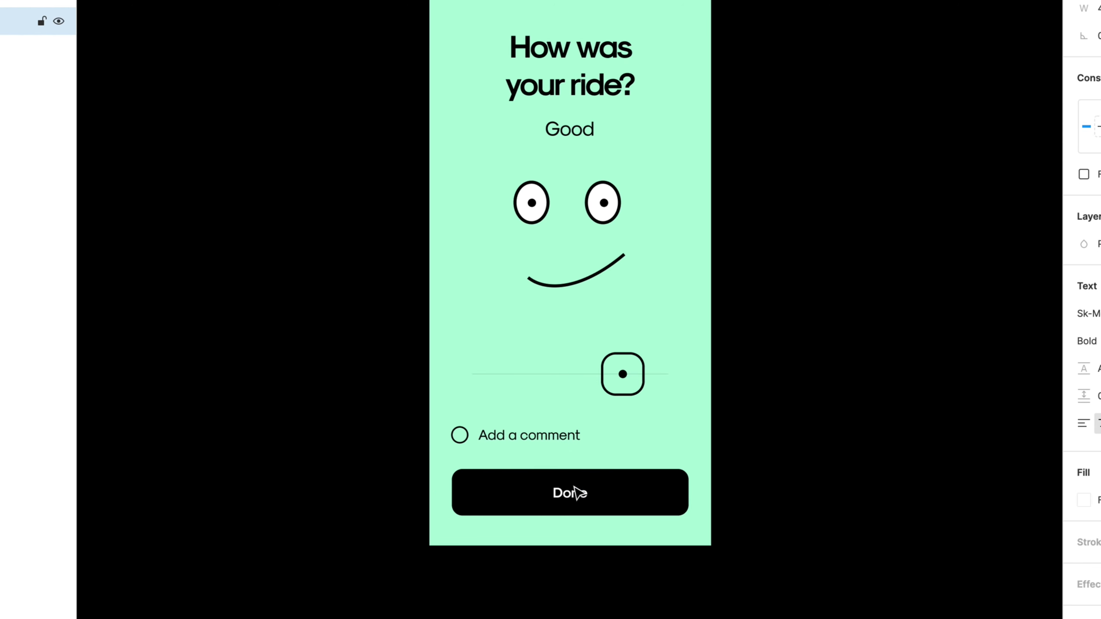
left_click(676, 401)
Step: Recolour the slider handle's outline white by sampling the white of the right eye
left_click(623, 373)
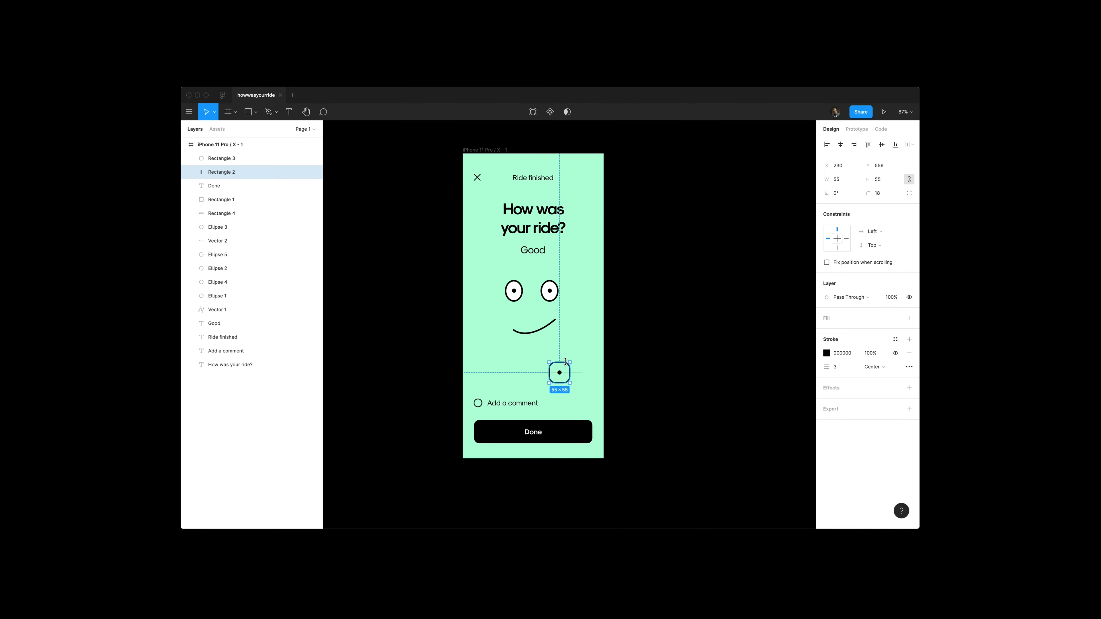
key("i")
left_click(552, 294)
left_click(565, 336)
Step: Squash the circle beside "Add a comment" vertically into a slightly flattened oval
left_click(477, 412)
left_click(478, 412)
left_click(477, 412)
left_click(504, 373)
left_click_drag(485, 317, 485, 325)
Step: Add a pointed tail to the lower left of the comment oval with the Pen tool, forming a speech bubble
key("Return")
key("z")
left_click(472, 373)
left_click(472, 373)
key("p")
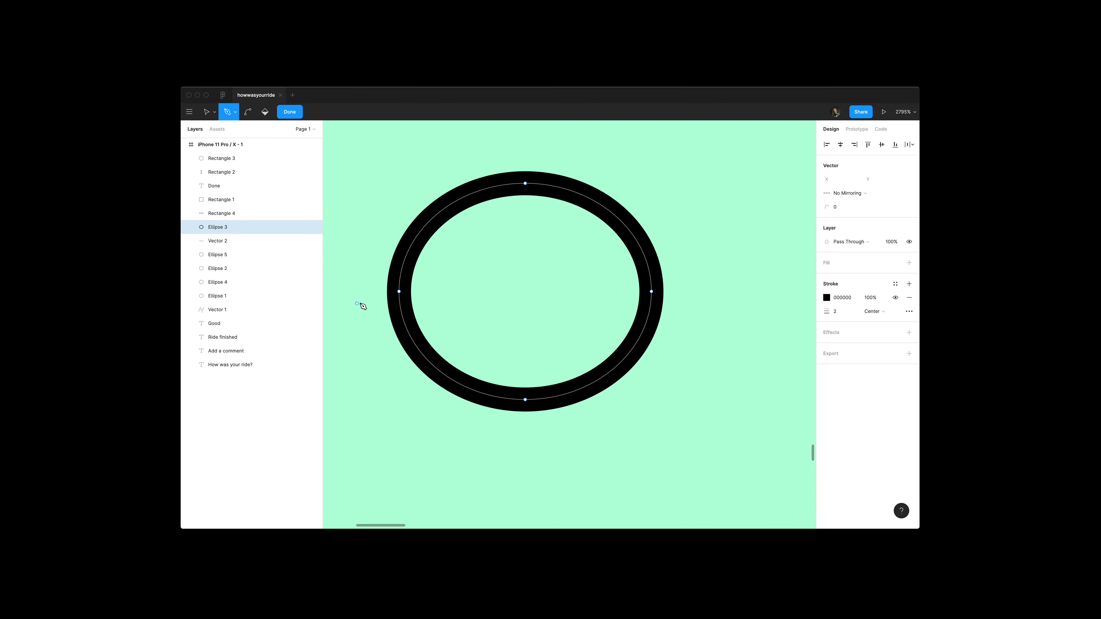
left_click_drag(423, 355, 418, 406)
left_click(405, 411)
left_click(471, 390)
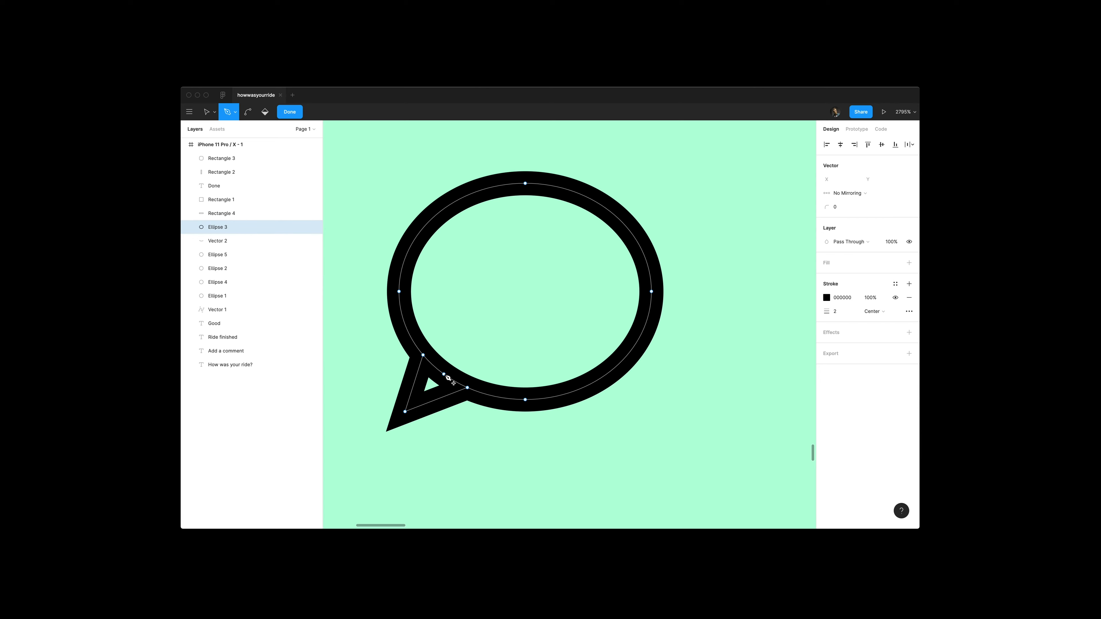
Step: Delete the inner point across the speech bubble's tail opening and smooth the tail's left corner into a curve
left_click(444, 374)
key("BackSpace")
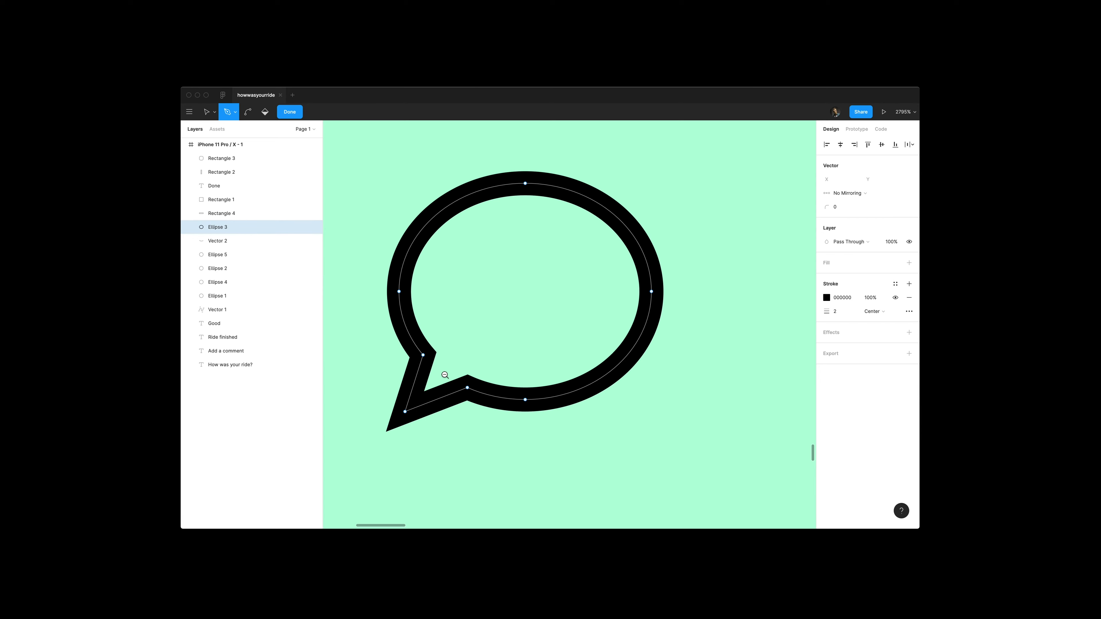
left_click(374, 413, "alt")
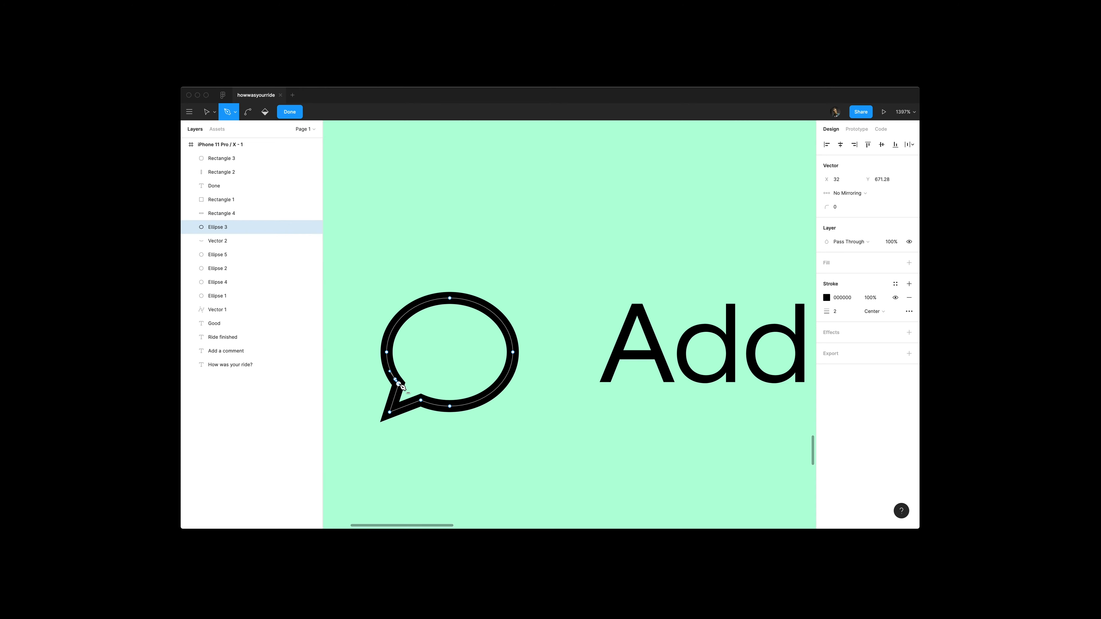
key("shift+BackSpace")
key("Escape")
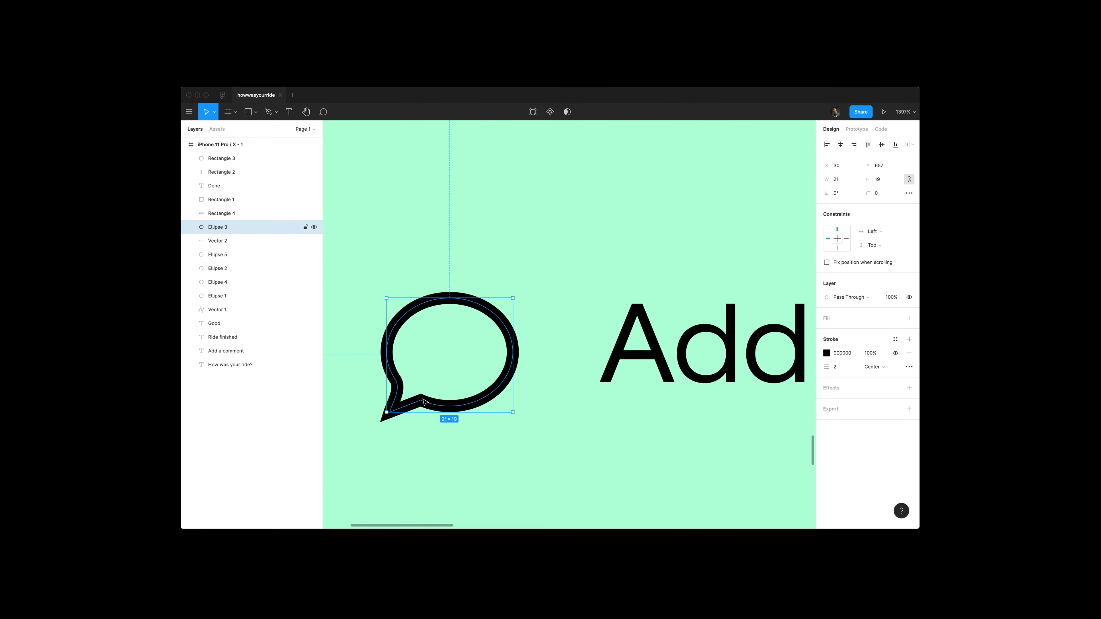
double_click(424, 402)
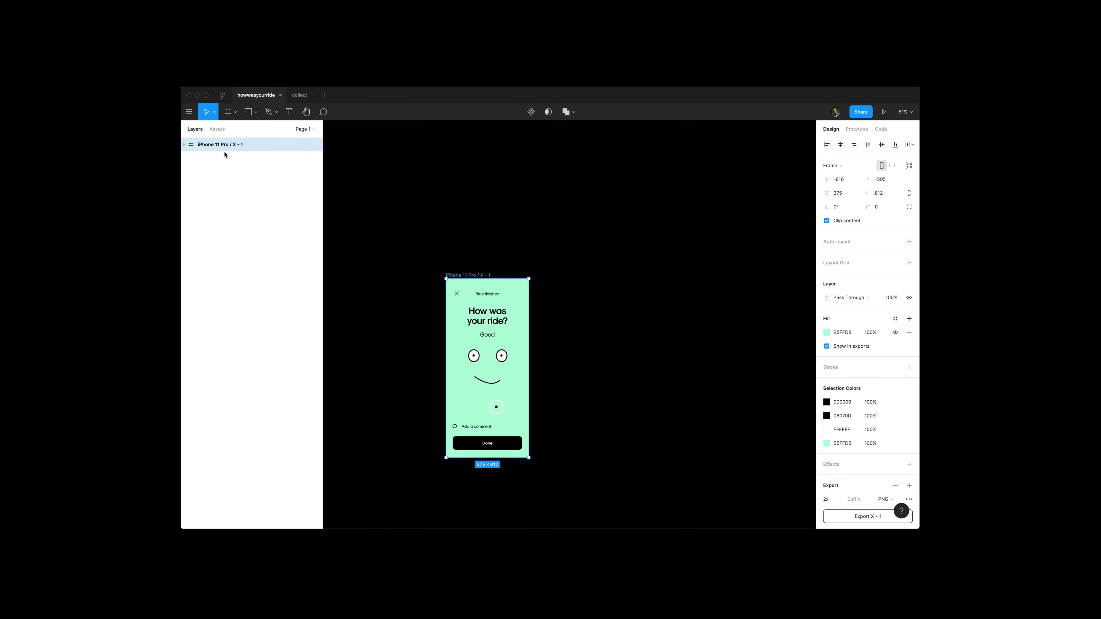
Step: Duplicate the iPhone frame once to its right and once to its left to get three screens in a row
double_click(224, 148)
key("Escape")
left_click_drag(469, 276, 572, 277)
scroll(572, 277, "left", 2)
scroll(572, 277, "down", 1)
left_click_drag(524, 243, 422, 246)
Step: Rename the three frames 1, 2 and 3 from left to right
double_click(219, 159)
type("1")
key("Return")
double_click(208, 172)
type("2")
left_click(619, 245)
key("super+r")
type("3")
key("Return")
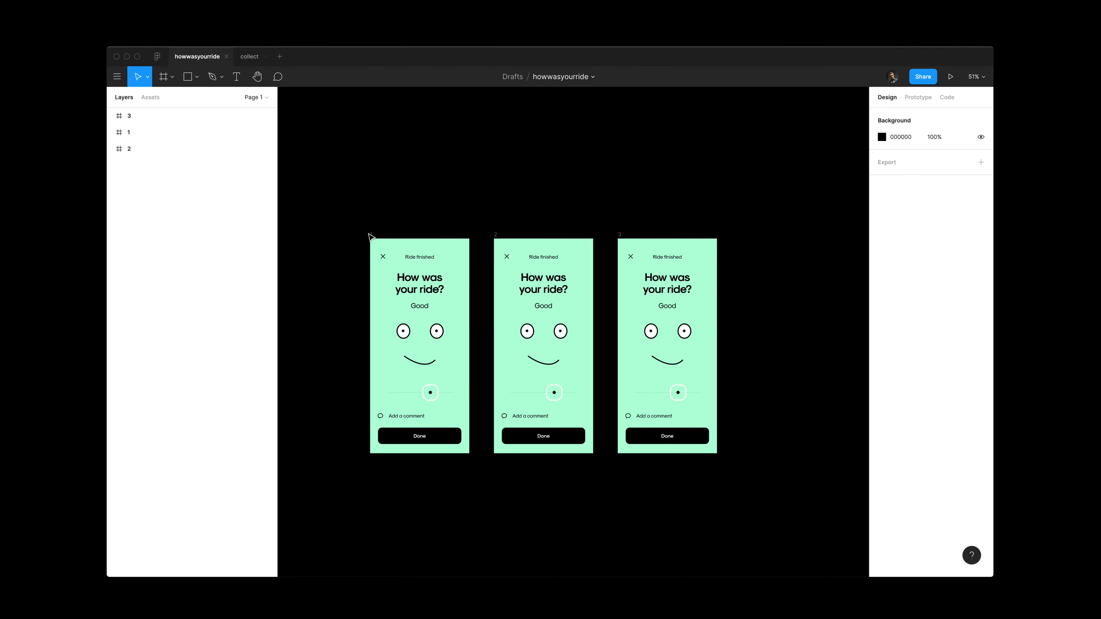
Step: Change frame 2's background fill to pale yellow FFEFB5
left_click(371, 235)
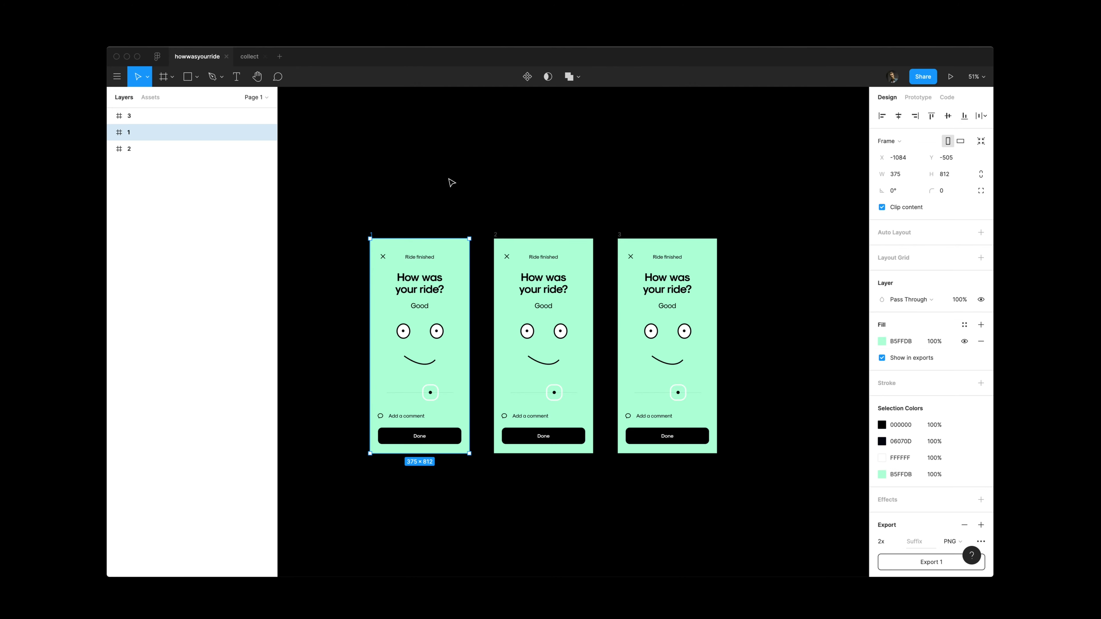
left_click(496, 235)
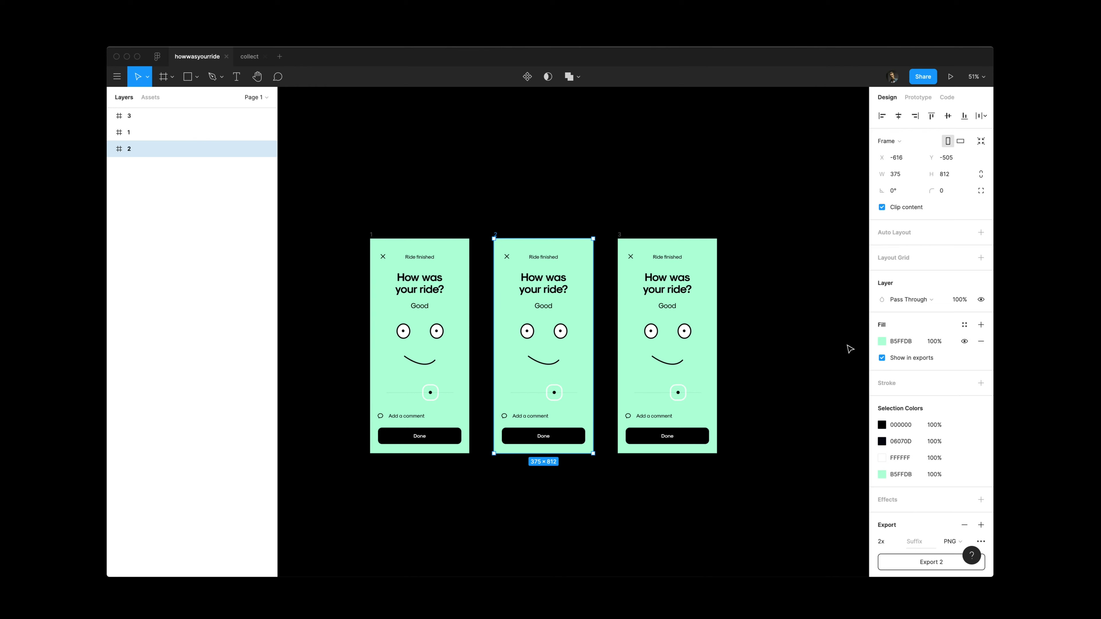
left_click(882, 341)
left_click_drag(809, 455, 789, 456)
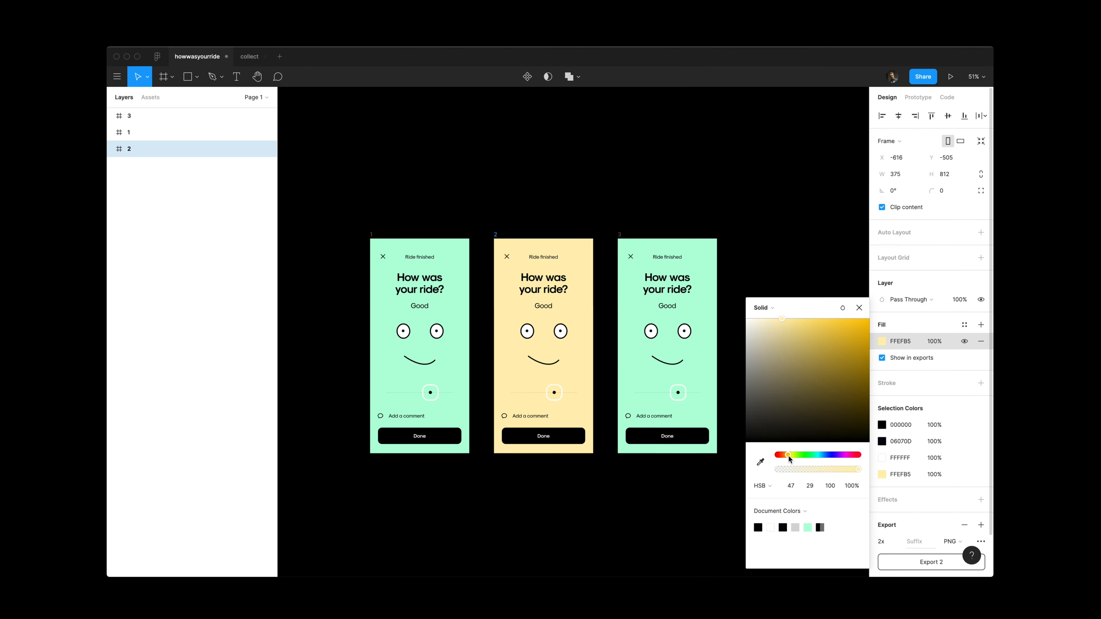
Step: Change frame 1's background fill to pale red FFC2B5
left_click(374, 237)
left_click(881, 341)
left_click_drag(800, 455, 780, 456)
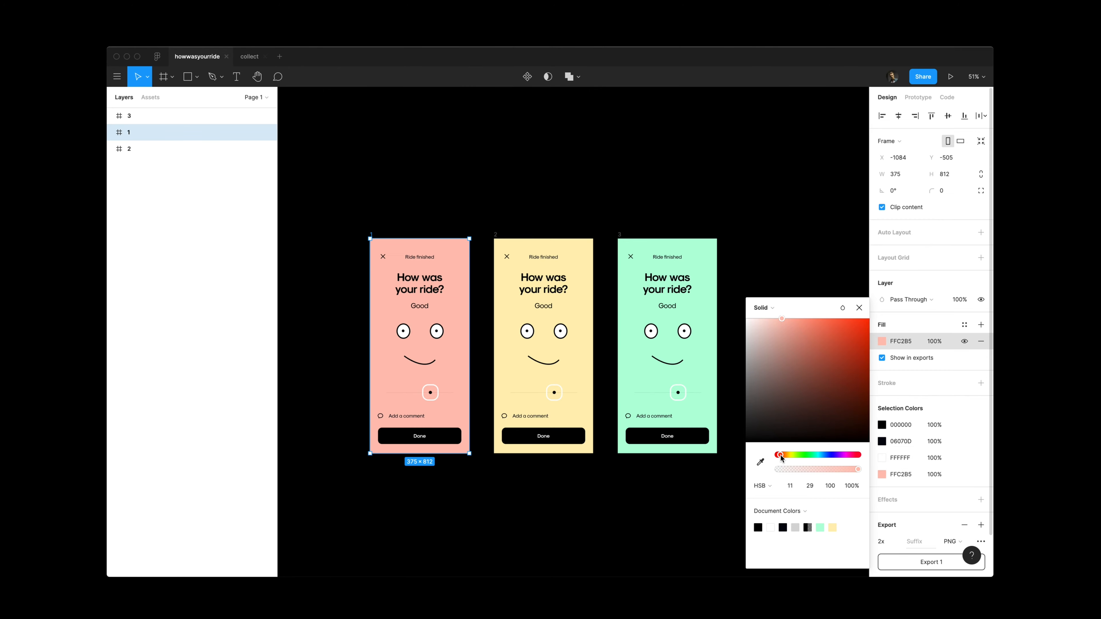
left_click(684, 441)
scroll(676, 436, "up", 1)
left_click(604, 390)
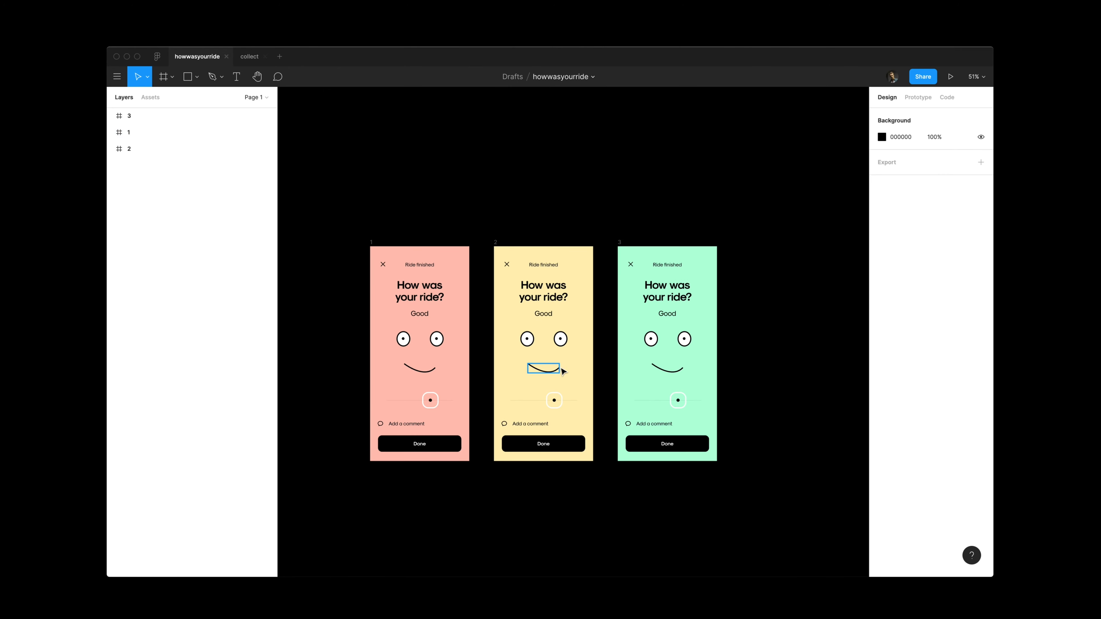
Step: Reshape frame 2's smile into a nearly straight mouth by moving its right end and flattening its curve
left_click(547, 372, "super")
scroll(547, 372, "up", 5)
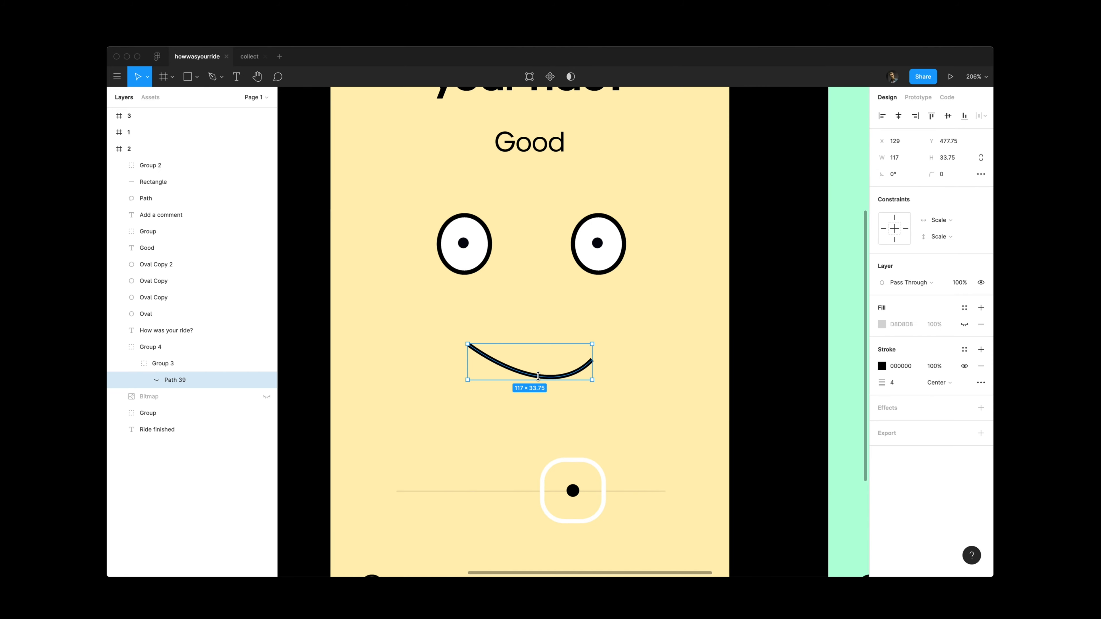
double_click(538, 376)
left_click_drag(593, 362, 596, 348)
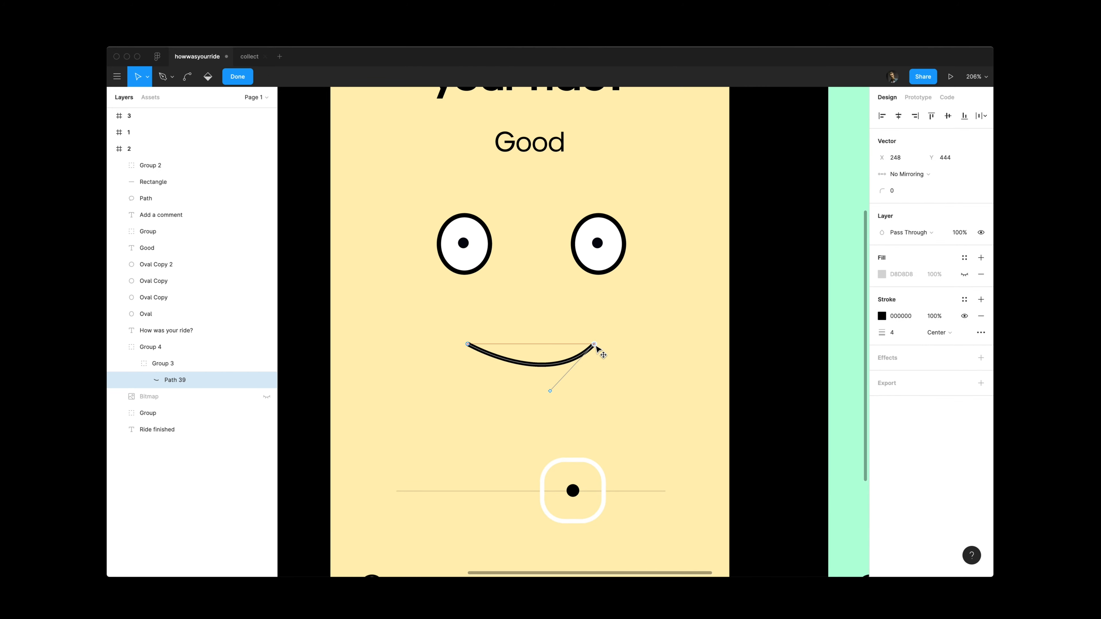
left_click_drag(549, 395, 529, 352)
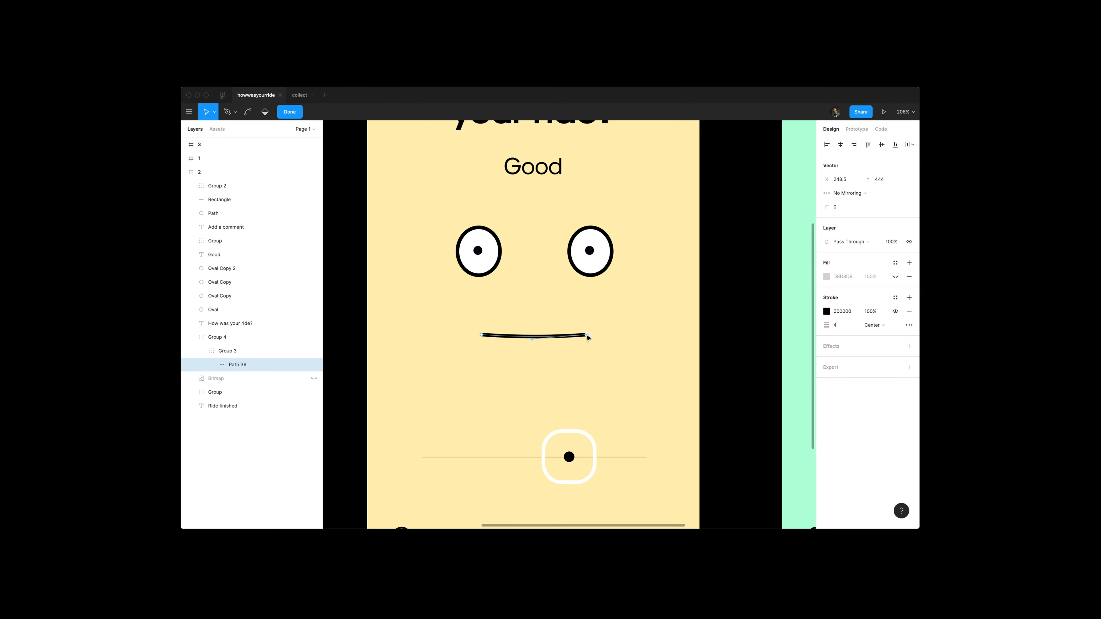
left_click_drag(588, 337, 585, 342)
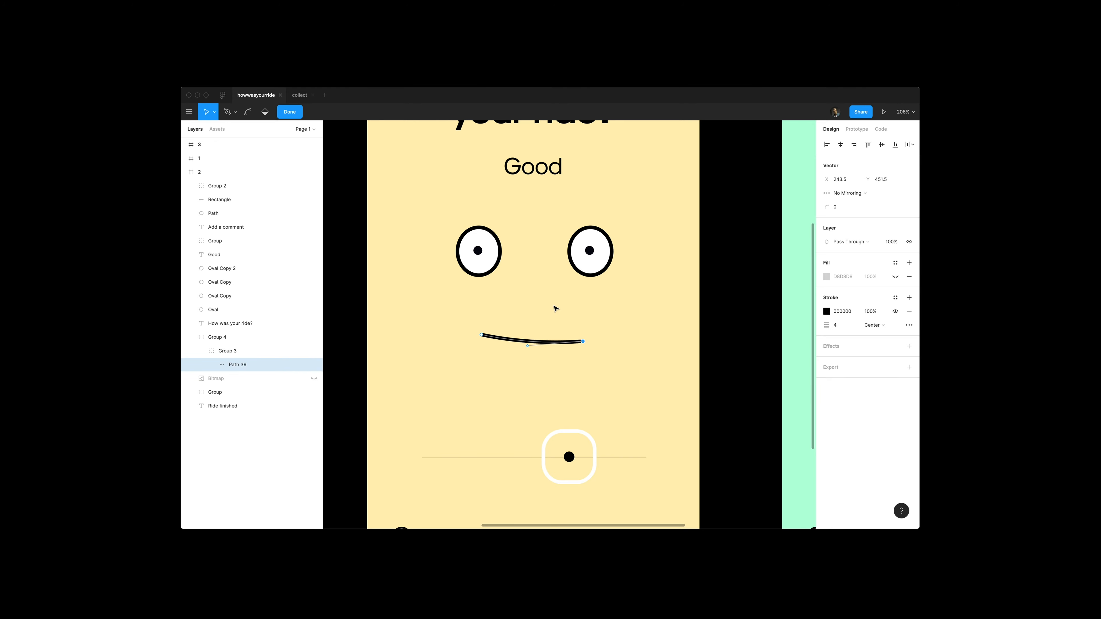
Step: Draw a closed four-sided shape about 58 × 58 over frame 2's right eye with the Pen tool
left_click(228, 112)
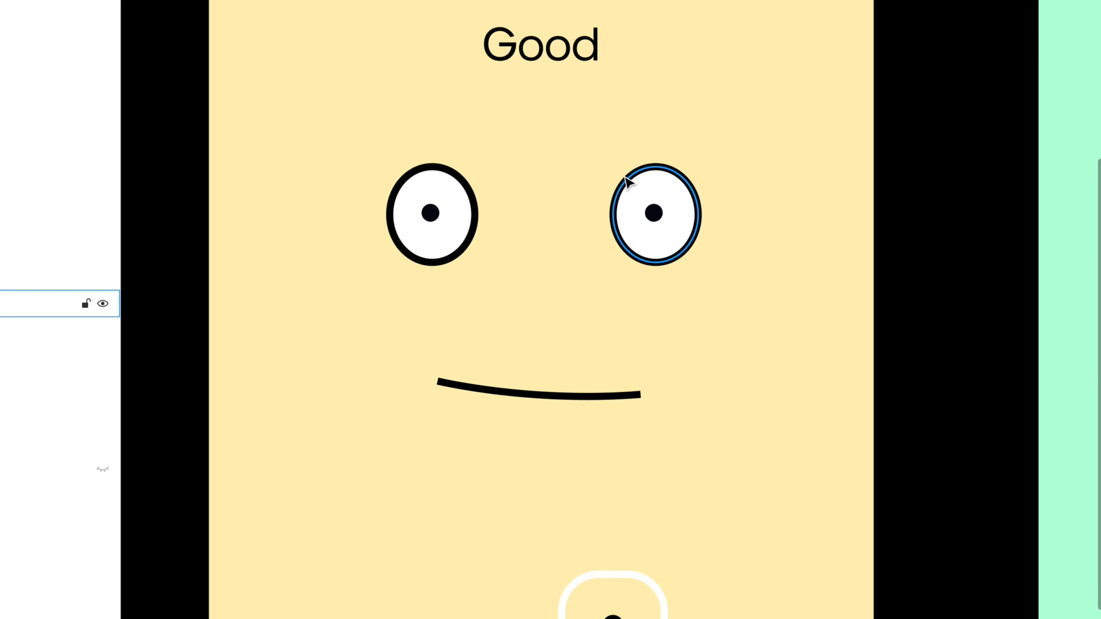
left_click(571, 227)
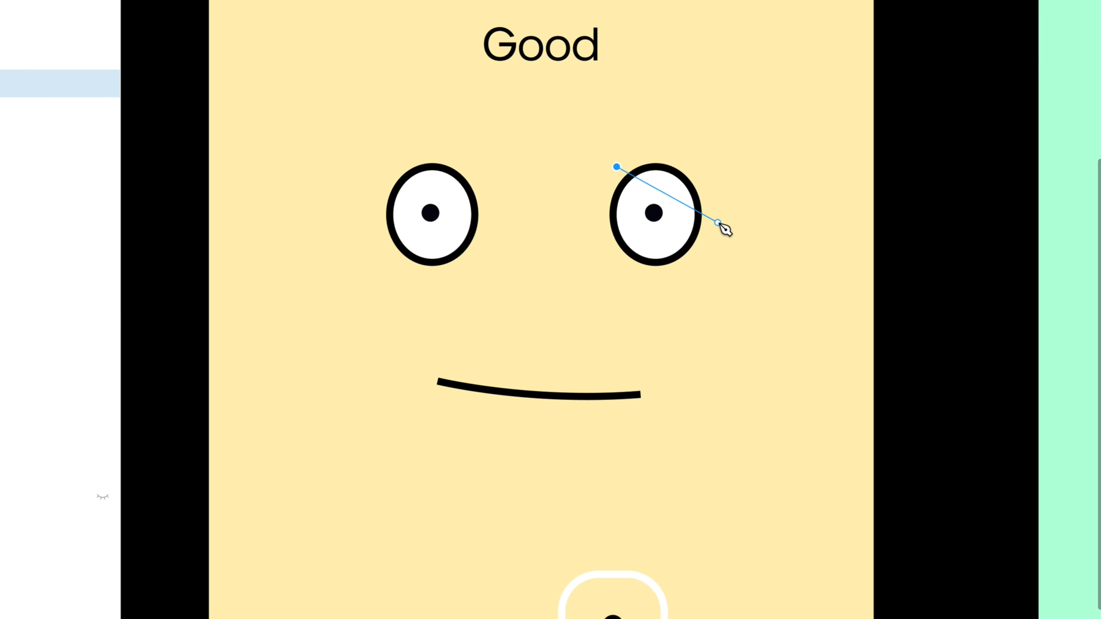
left_click(719, 220)
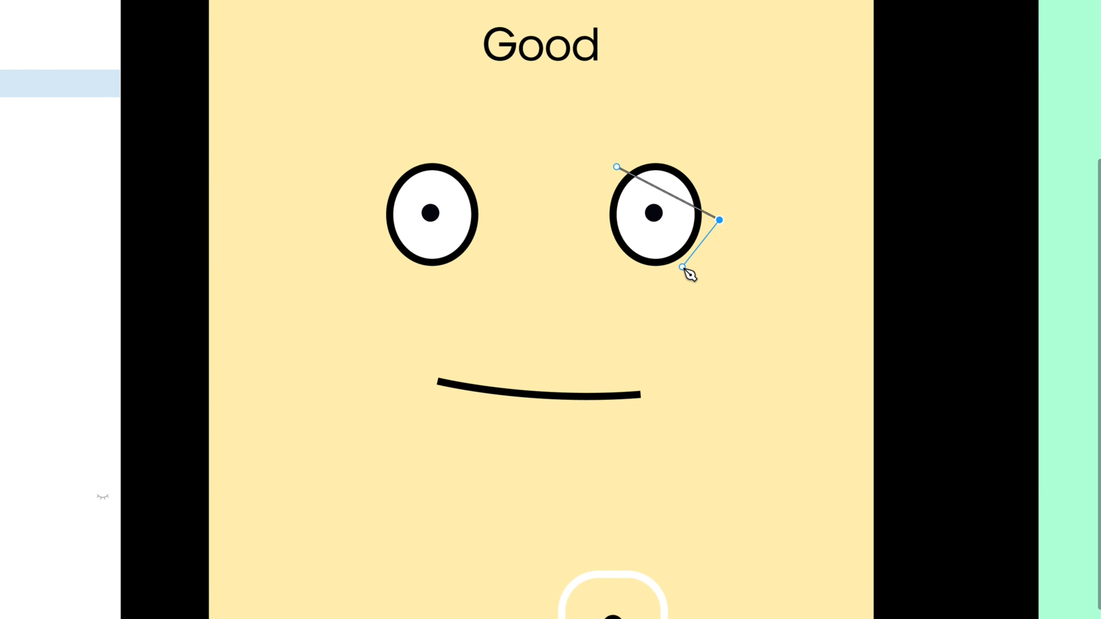
left_click(673, 269)
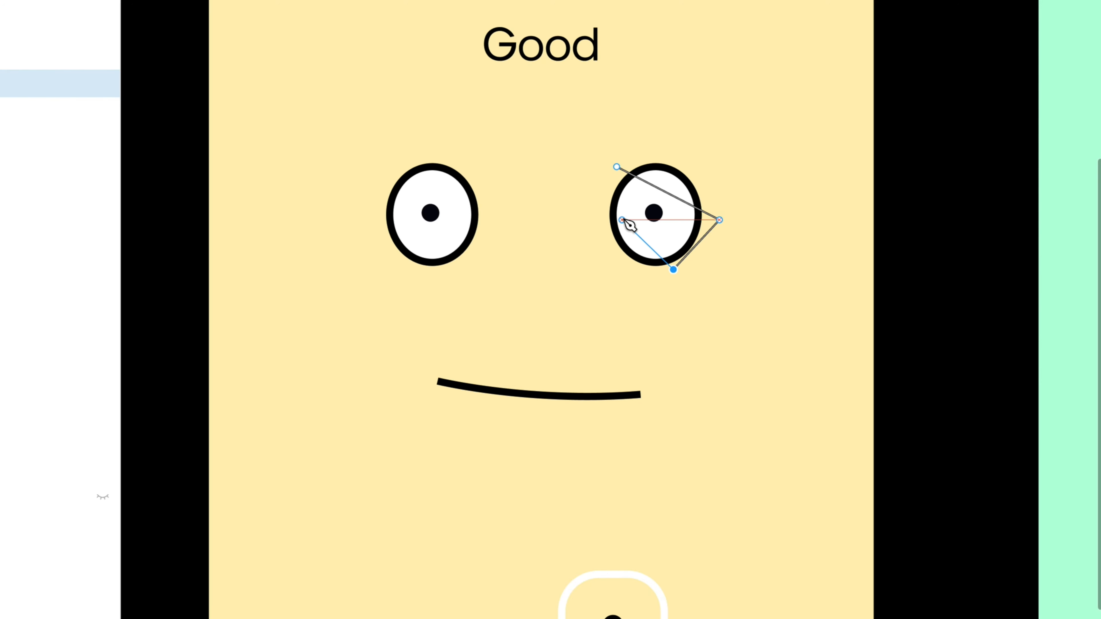
left_click(616, 210)
left_click(616, 168)
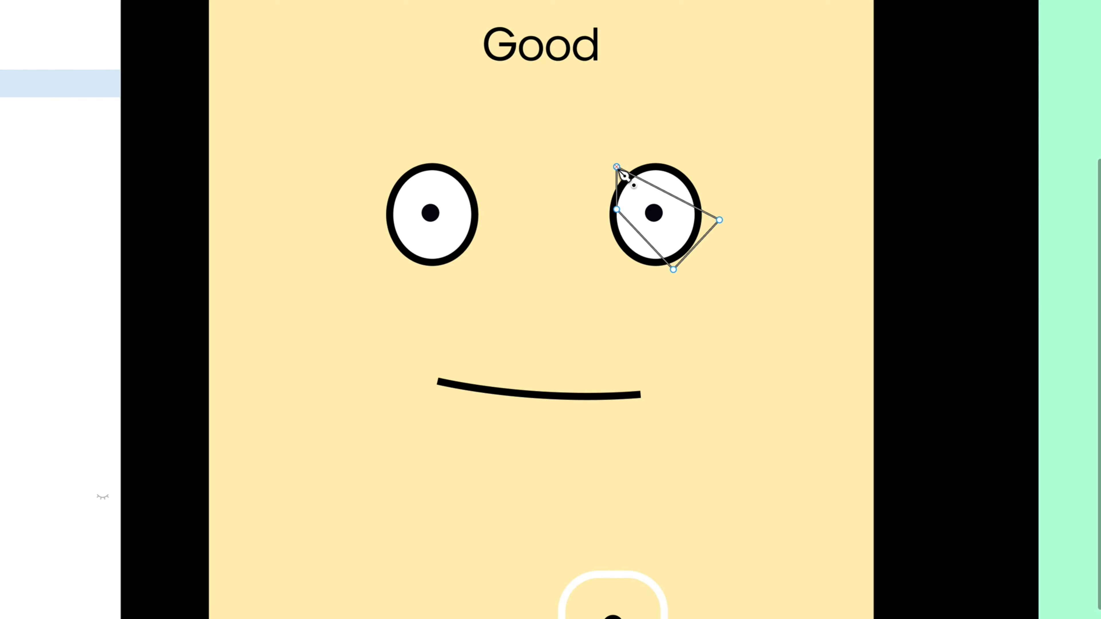
key("Escape")
key("Escape")
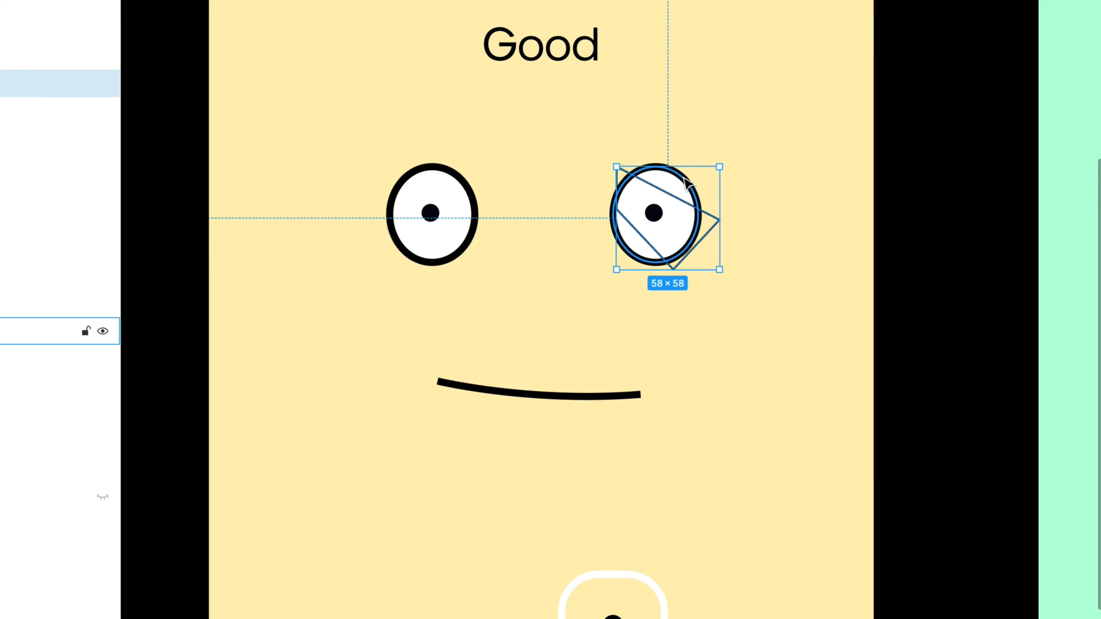
Step: Copy the right eye oval's fill and stroke onto the four-sided shape, and delete the oval in frame 2
left_click(689, 184)
left_click(724, 223)
key("super+alt+v")
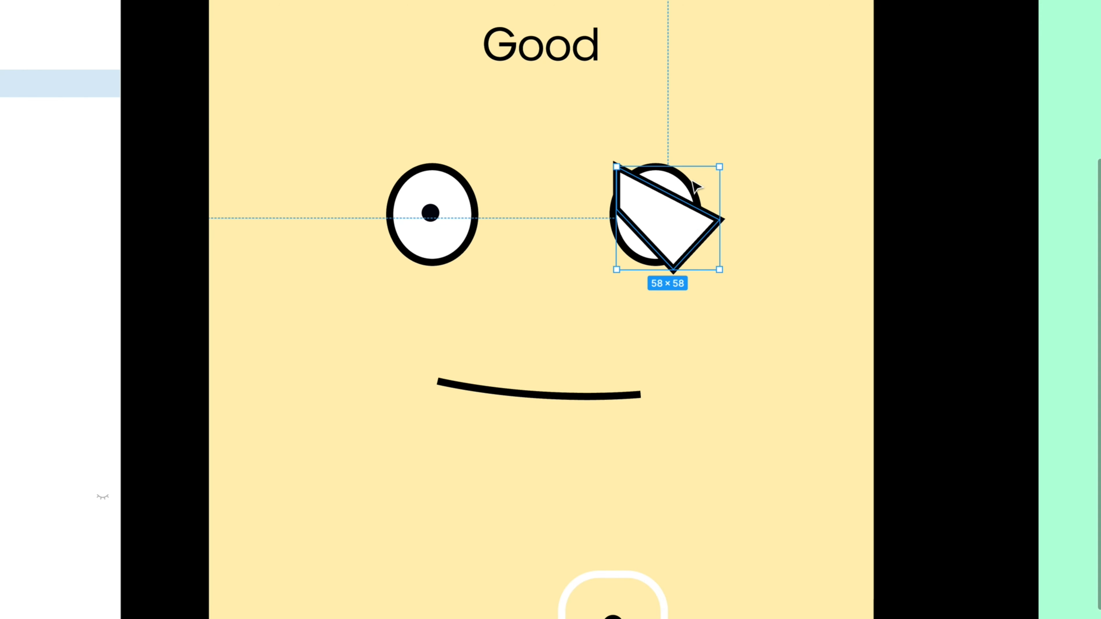
left_click(692, 184)
key("Delete")
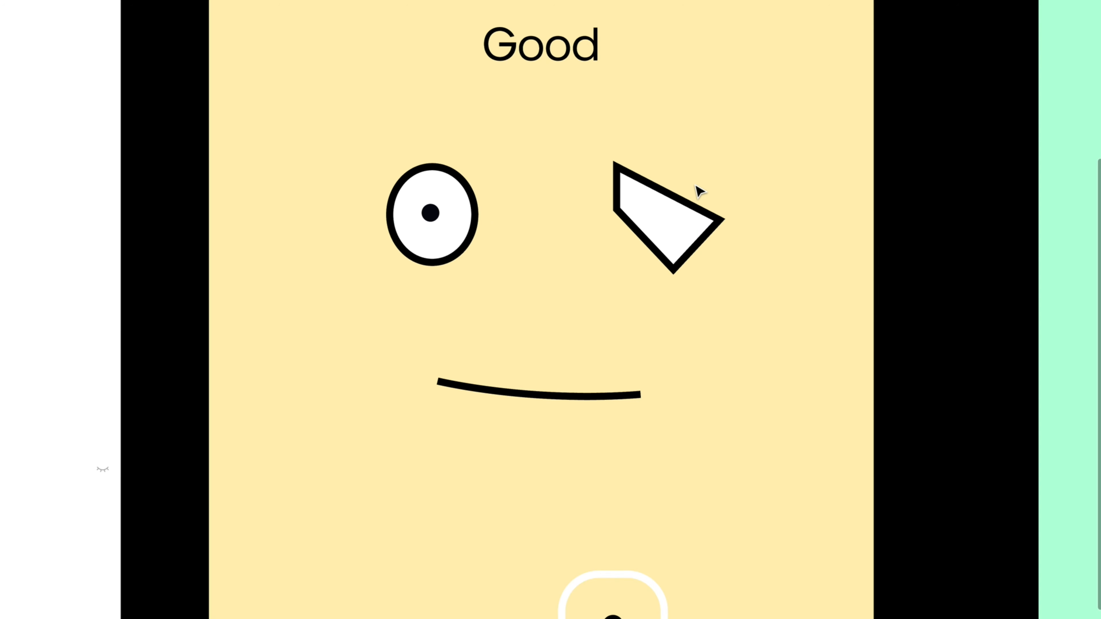
Step: Send frame 2's new right eye shape to the back so that it sits behind the pupil
left_click(692, 219)
key("super+bracketleft")
key("super+bracketleft")
key("super+bracketleft")
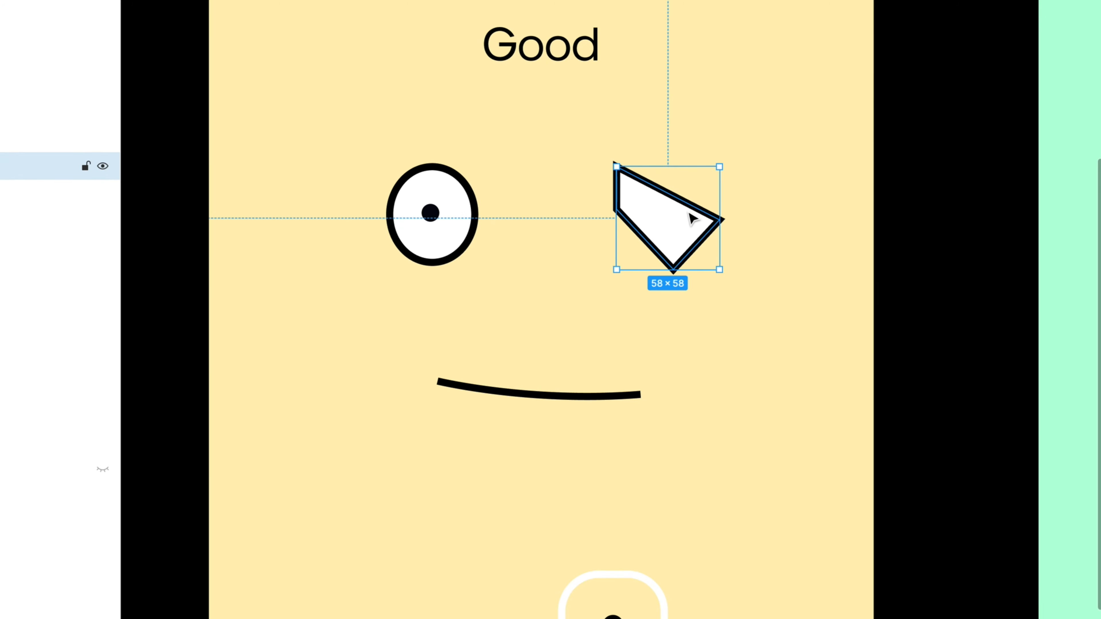
key("super+bracketleft")
key("super+bracketleft")
key("super+bracketleft")
key("super+bracketleft")
key("super+bracketleft")
key("super+alt+bracketleft")
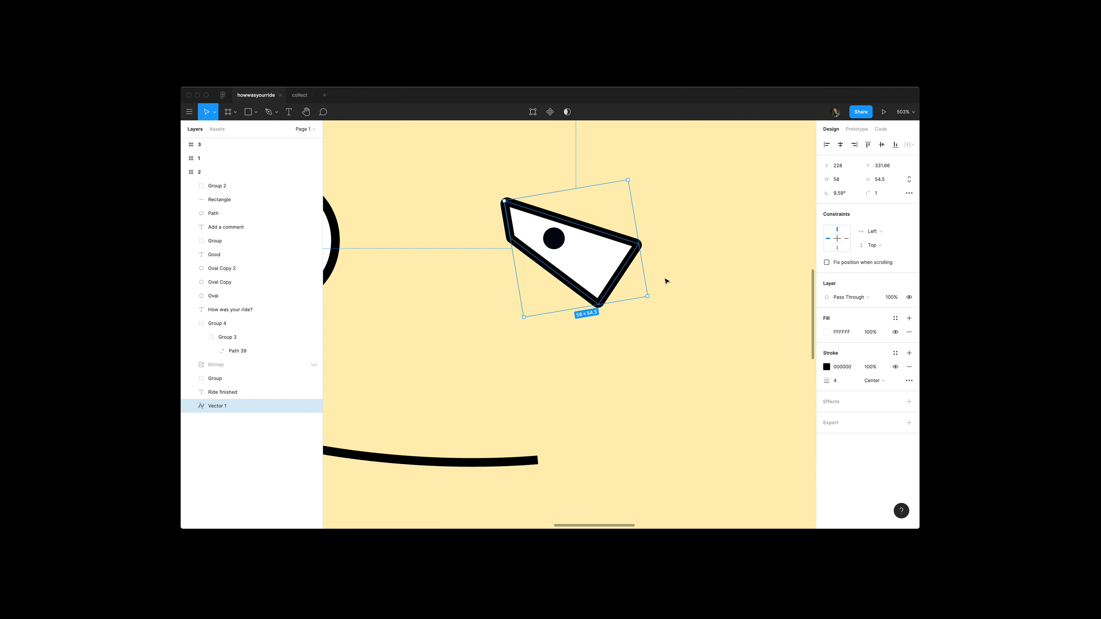
Step: Reshape the right eye's outline into a drooping half-closed eye by raising its lowest point and curving its lower and side corners
key("Return")
mouse_move(599, 305)
left_mouse_down()
mouse_move(627, 307)
mouse_move(595, 290)
left_mouse_up()
key("v")
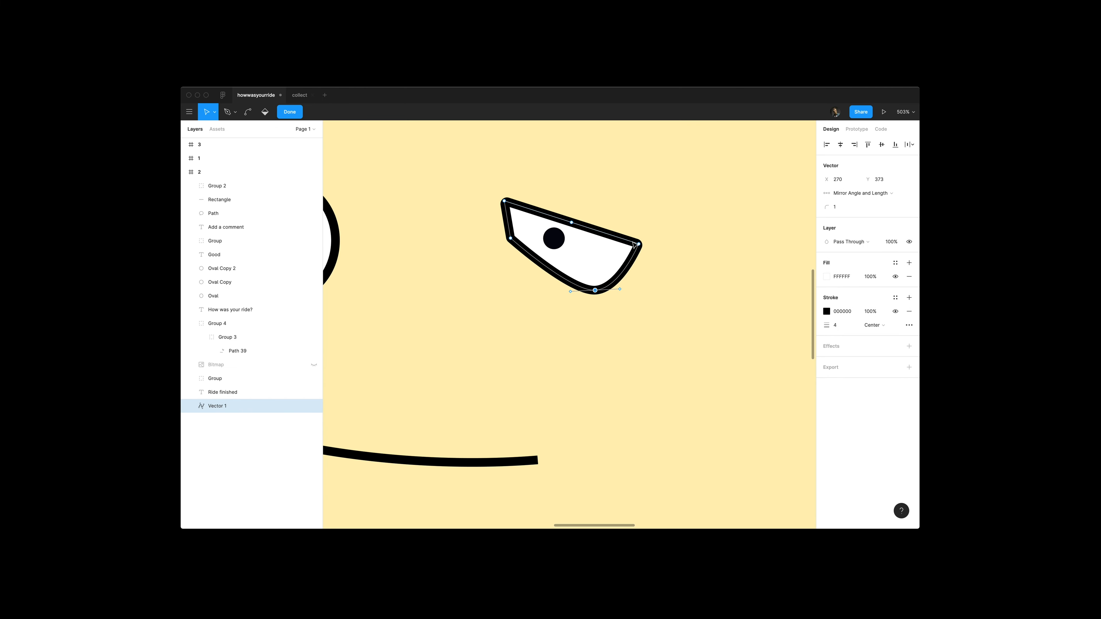
key("super")
left_click_drag(639, 244, 638, 228)
key("super")
mouse_move(512, 238)
left_mouse_down()
mouse_move(503, 223)
mouse_move(507, 241)
left_mouse_up()
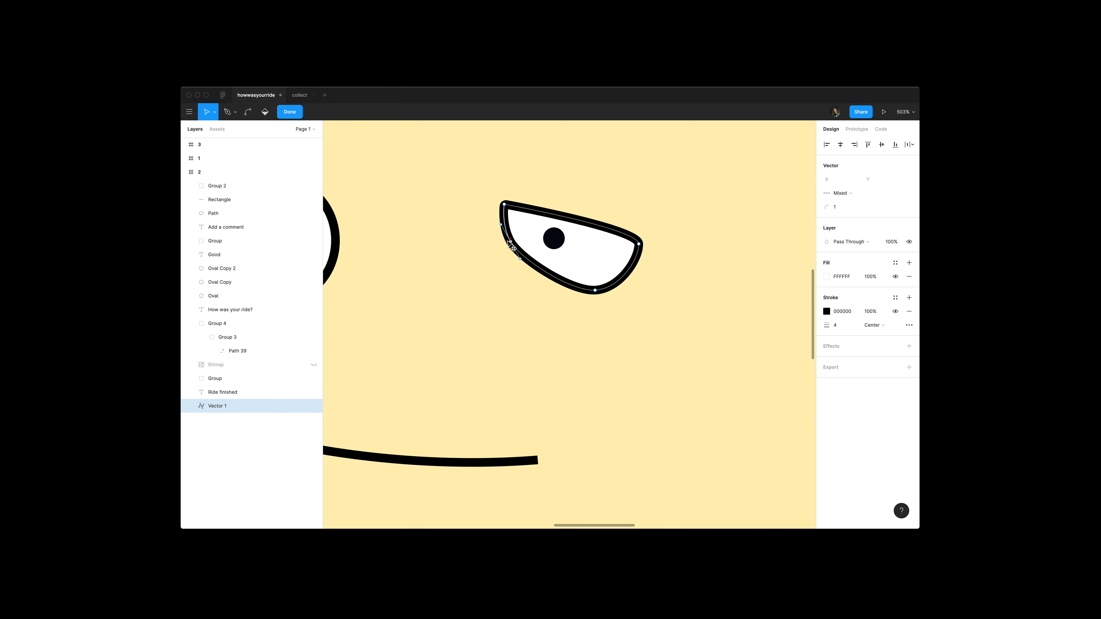
key("Escape")
Step: Duplicate frame 2's half-closed right eye, flip the copy horizontally, and place it over the left eye
scroll(512, 247, "down", 10)
left_click(508, 259)
left_click(519, 251)
right_click(532, 248)
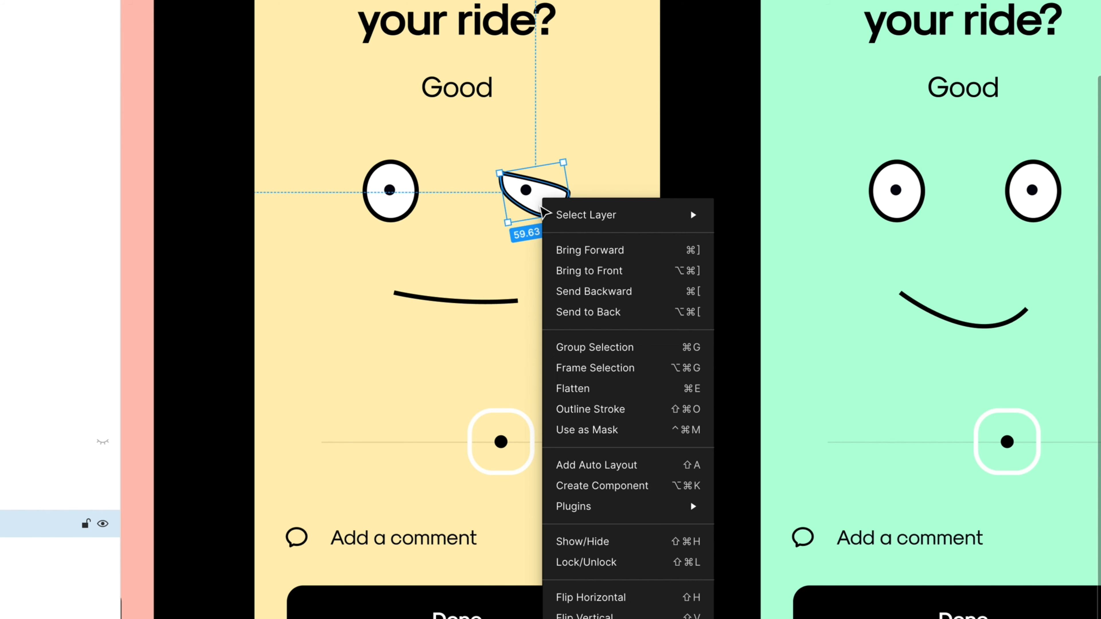
left_click(611, 597)
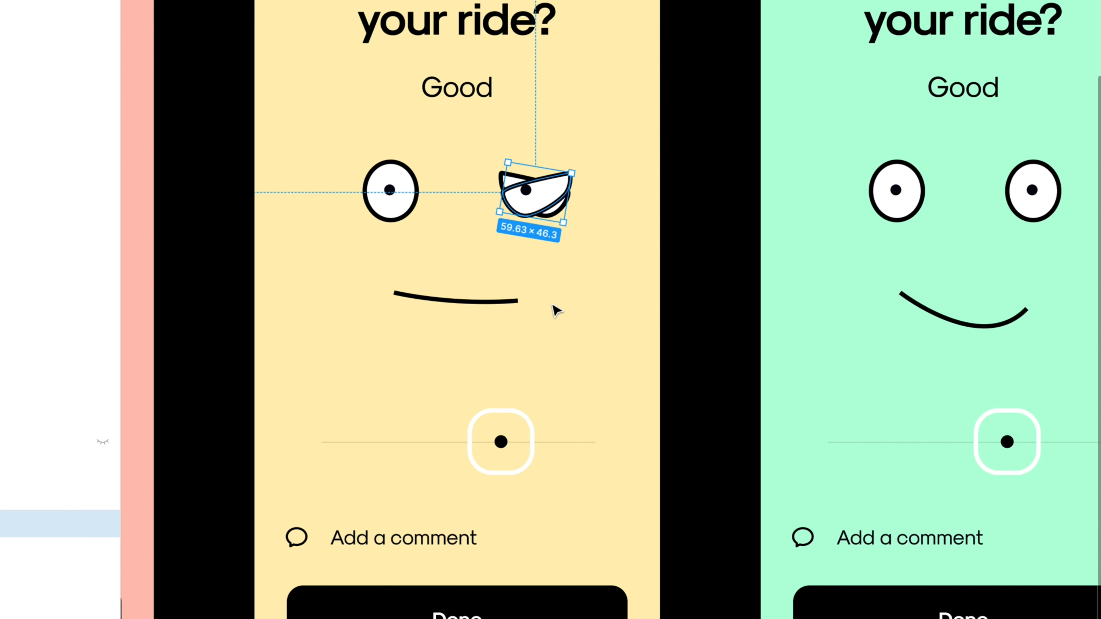
left_click_drag(542, 212, 396, 215)
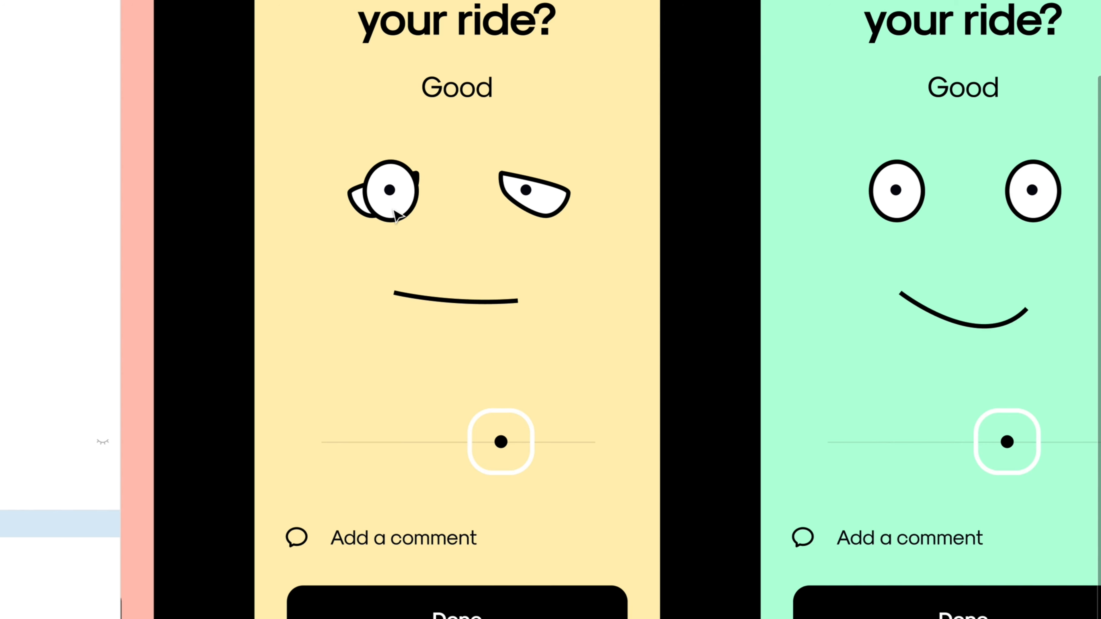
Step: Delete frame 2's left oval eye and nudge the half-closed eye shapes into position around the pupils
left_click(392, 167)
key("Delete")
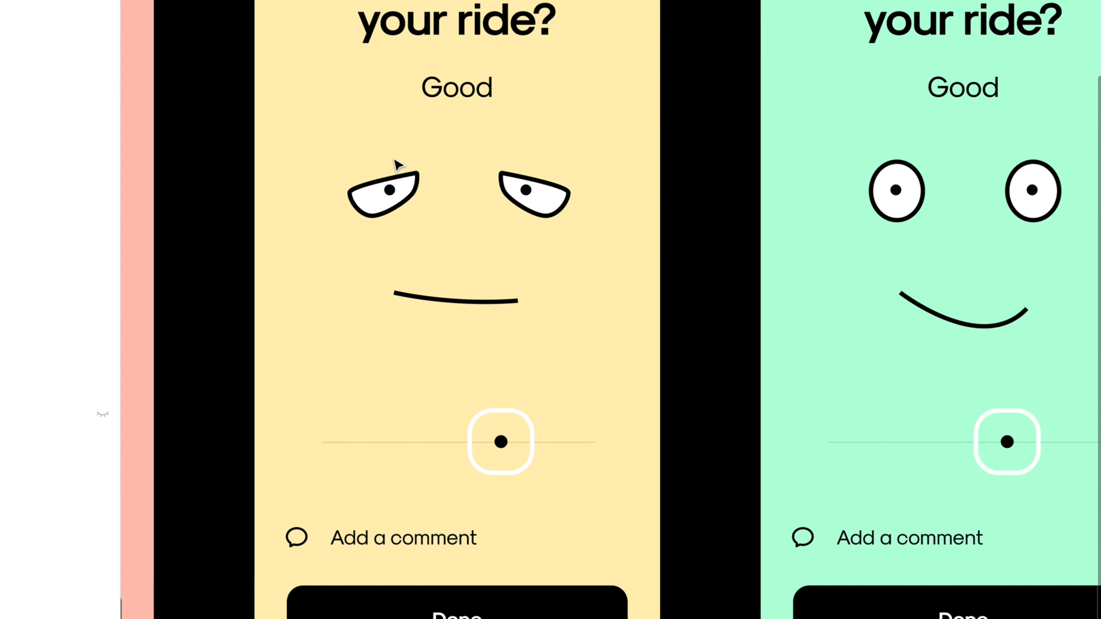
left_click(406, 191)
key("Left")
key("Left")
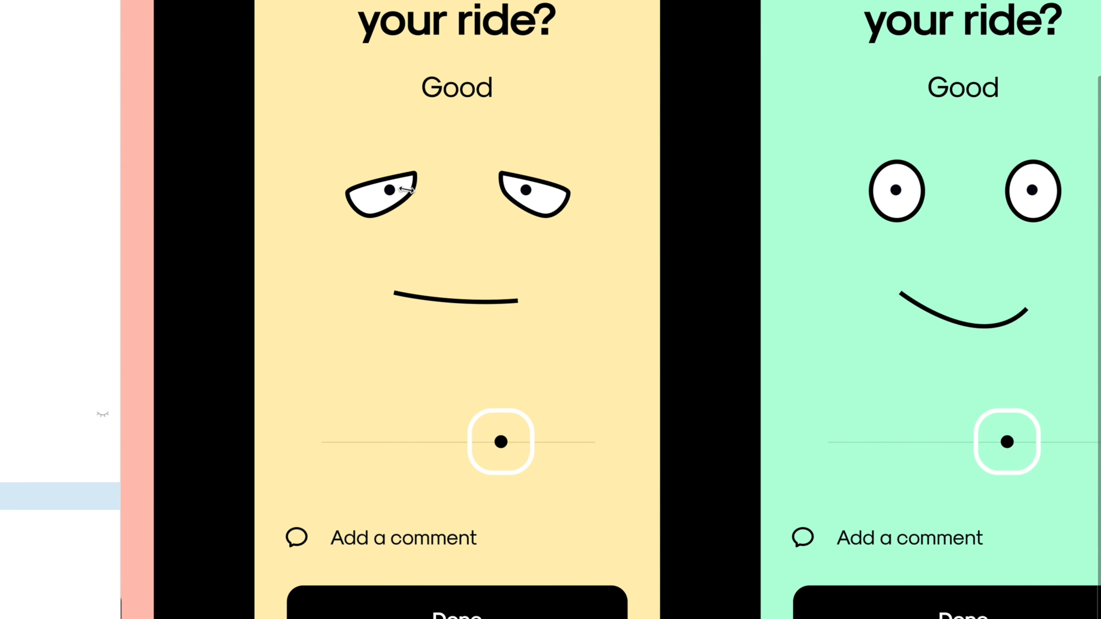
left_click(544, 211, "shift")
key("Right")
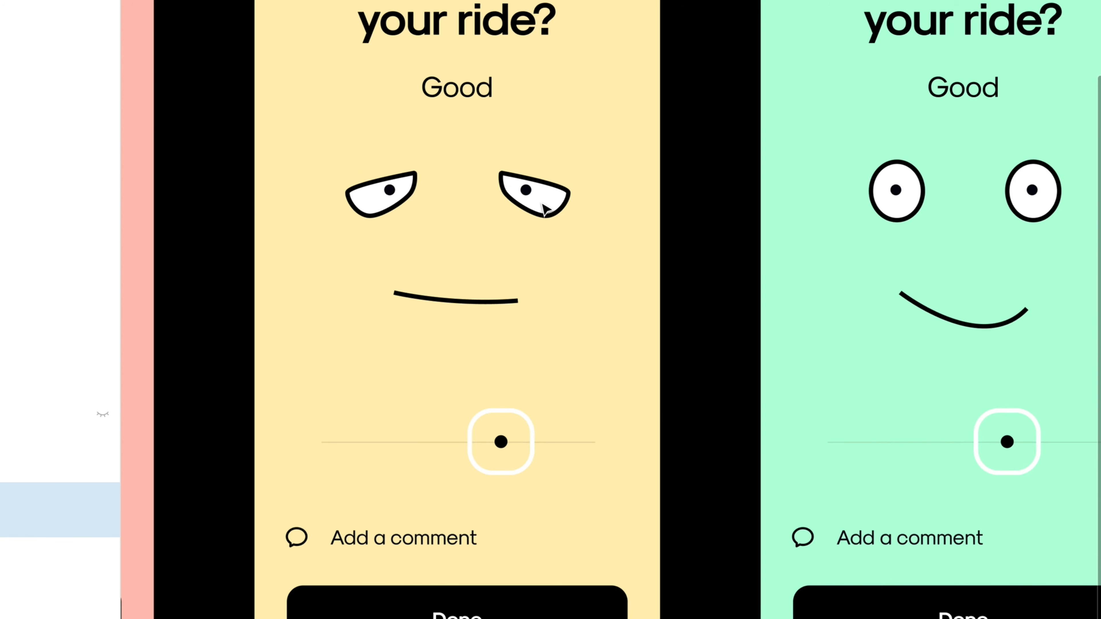
scroll(541, 202, "down", 3)
left_click(576, 235)
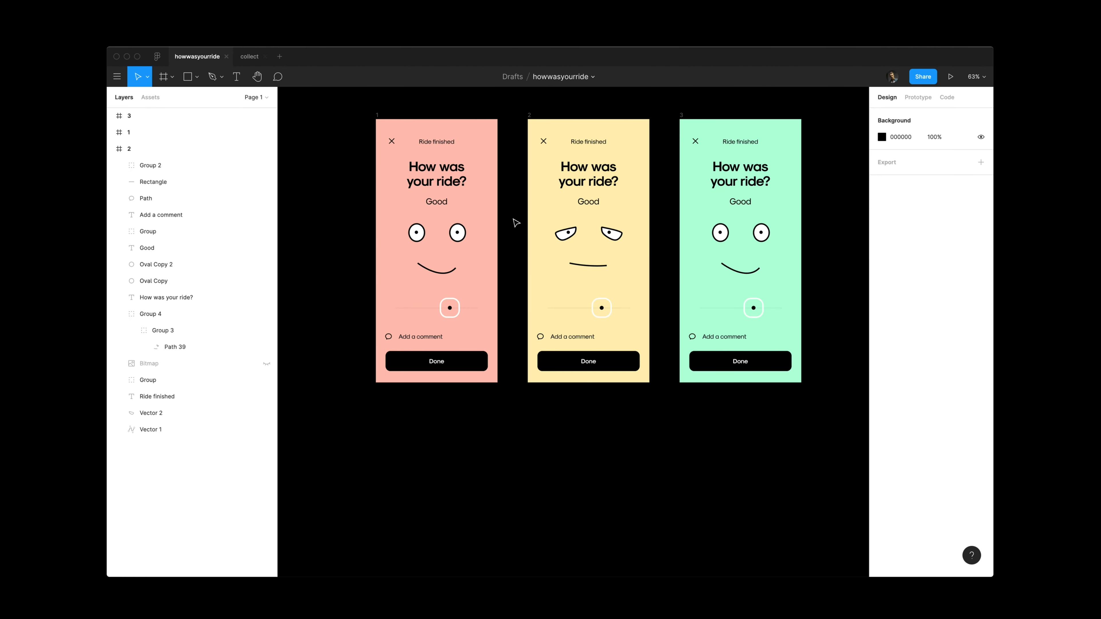
Step: Change the rating label in frame 2 to "Ok"
left_click(492, 139)
double_click(492, 139)
type("OK")
key("Escape")
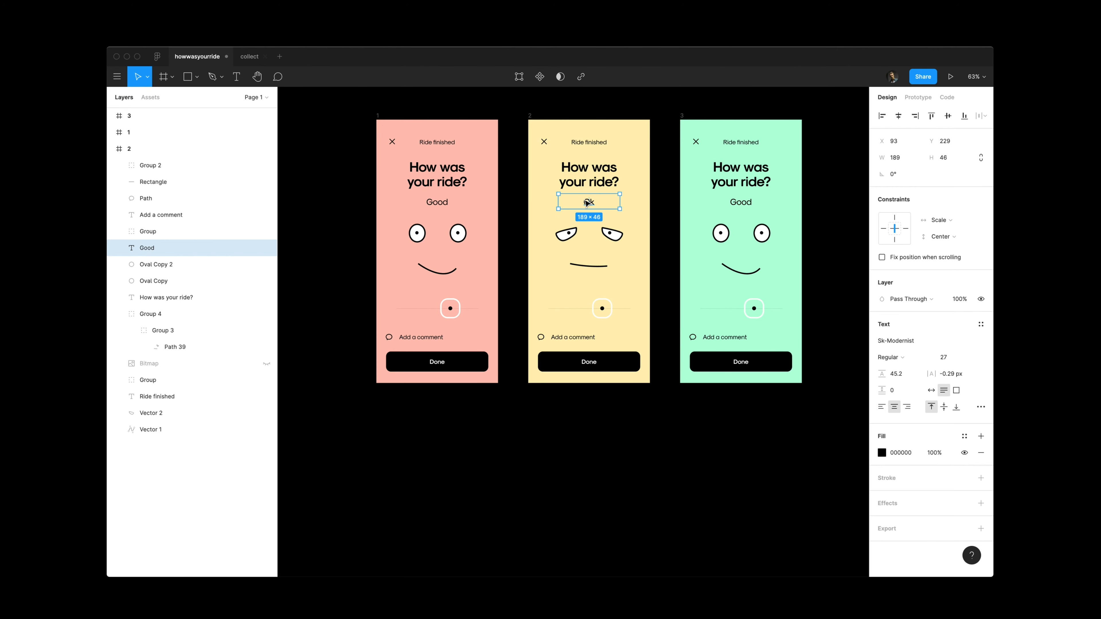
Step: Change the rating label in frame 1 to "Hideous"
left_click(419, 208)
double_click(419, 208)
type("Hid")
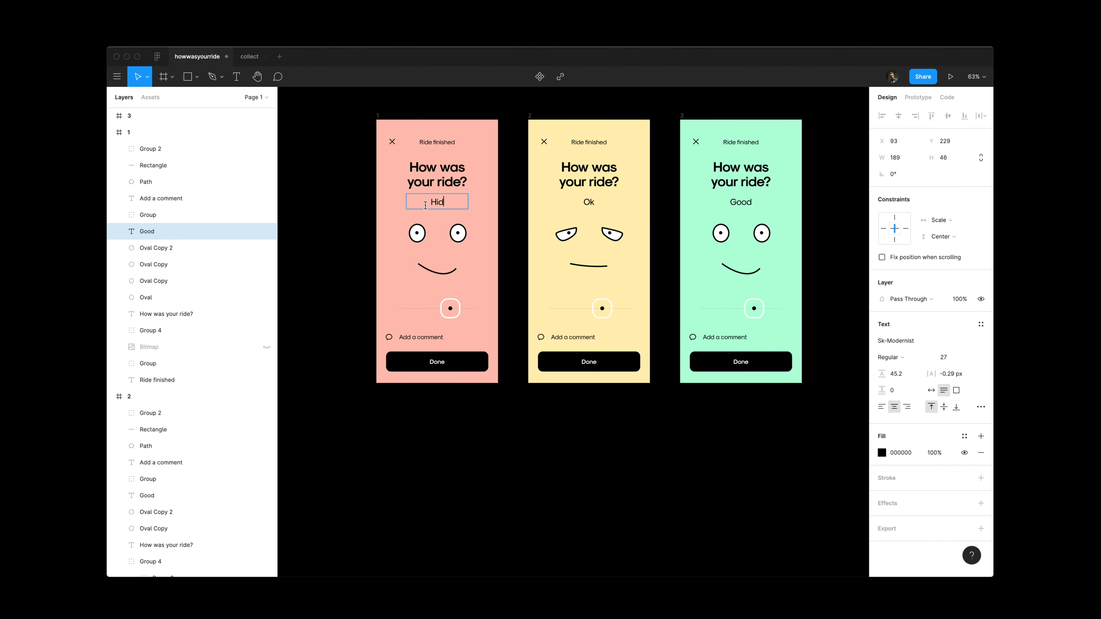
type("eous")
key("Escape")
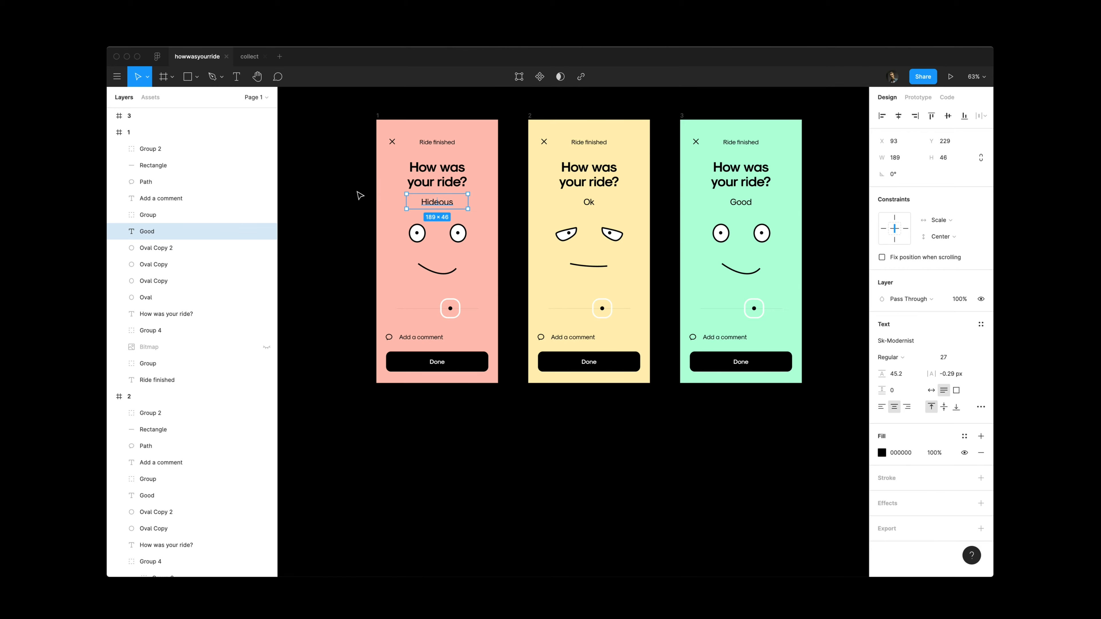
left_click(359, 194)
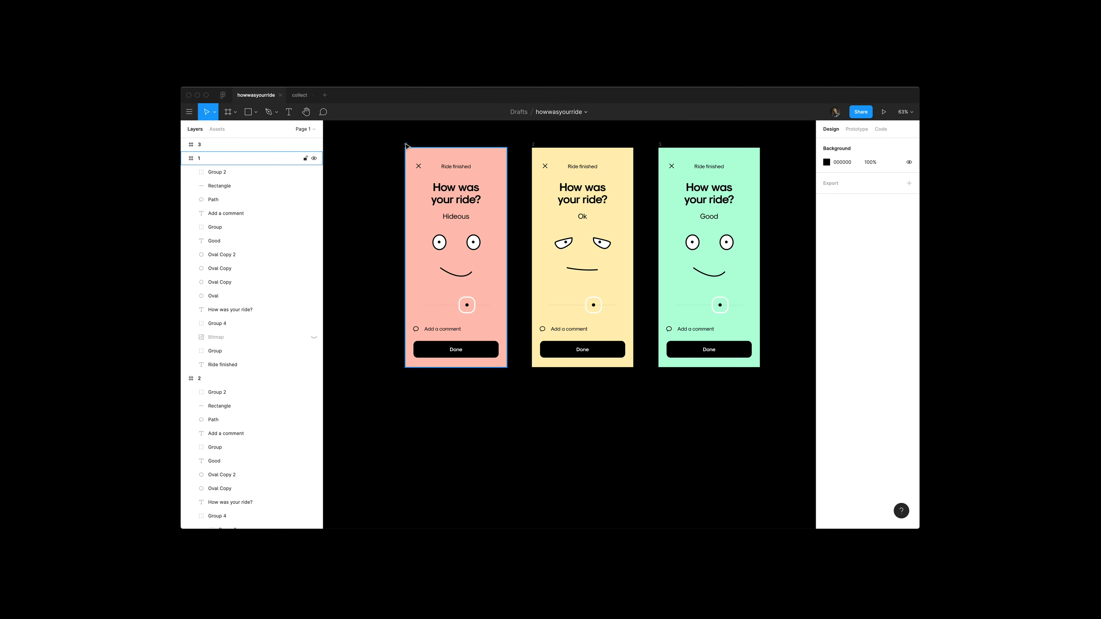
Step: Change frame 1's background fill to pink FFB5EA by shifting the hue
left_click(378, 116)
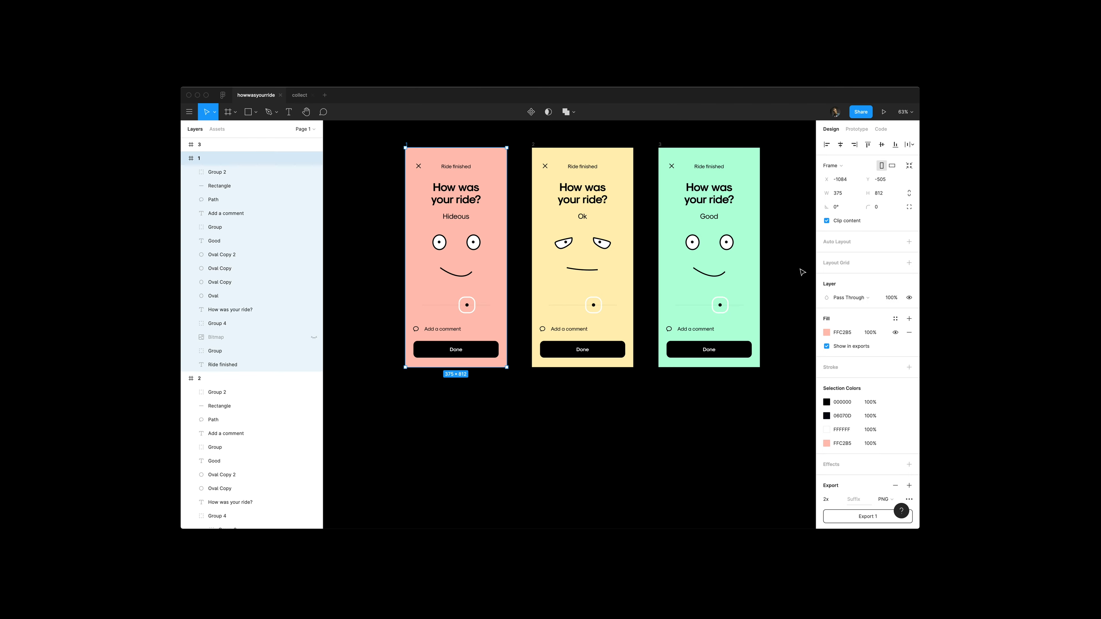
left_click(826, 333)
left_click(799, 428)
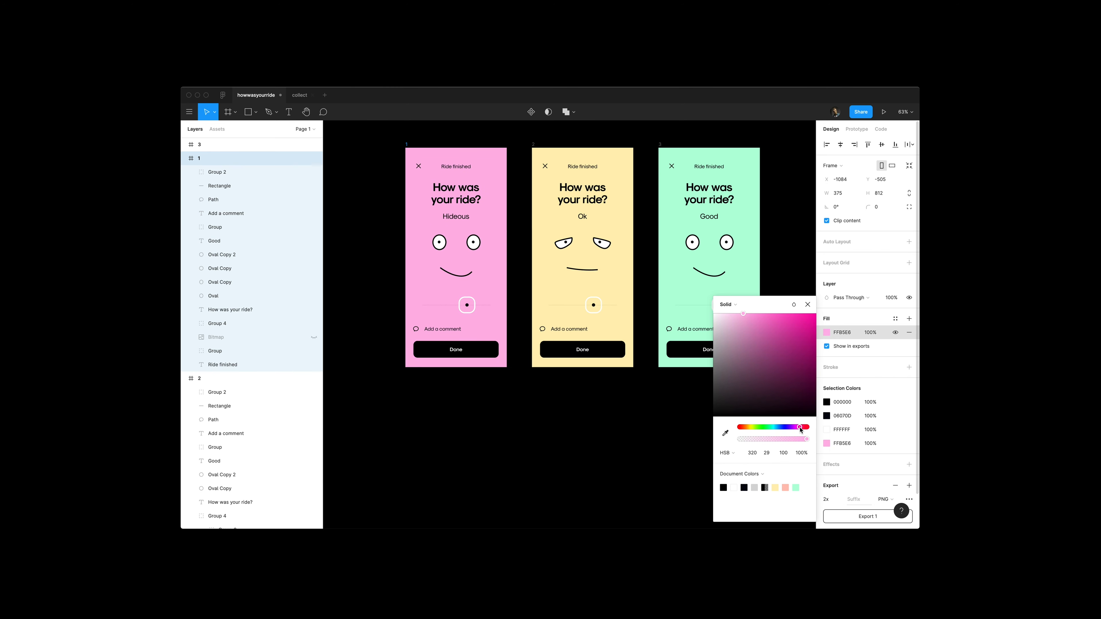
key("Escape")
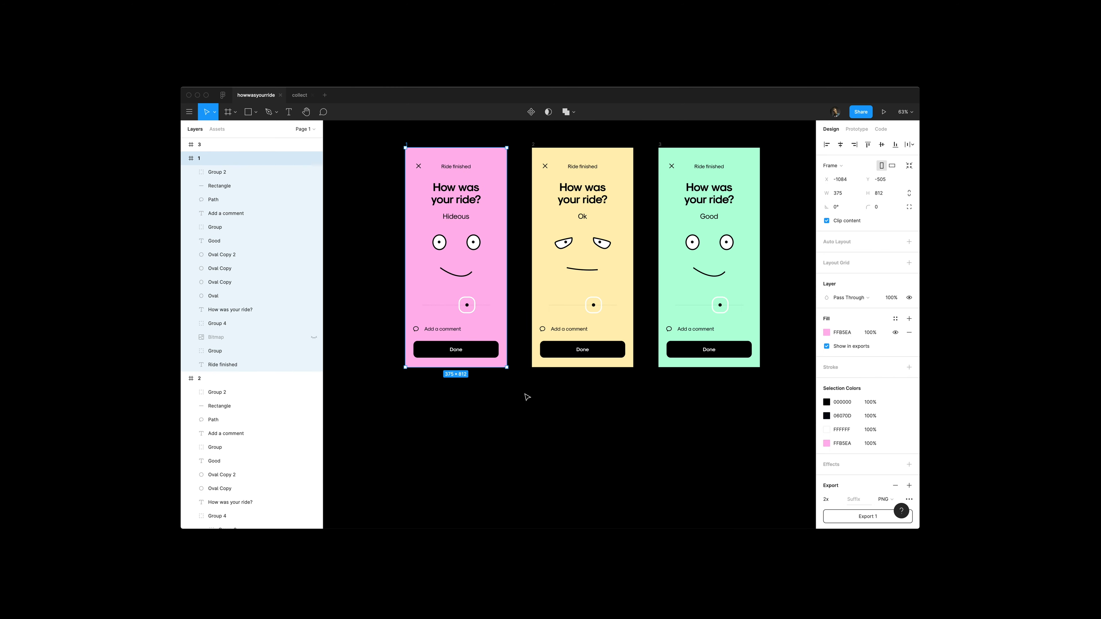
left_click(525, 395)
Step: Draw a wavy two-humped mouth path over frame 1's smile with the Pen tool and adjust its right end's curve
left_click(452, 264)
left_click(455, 290)
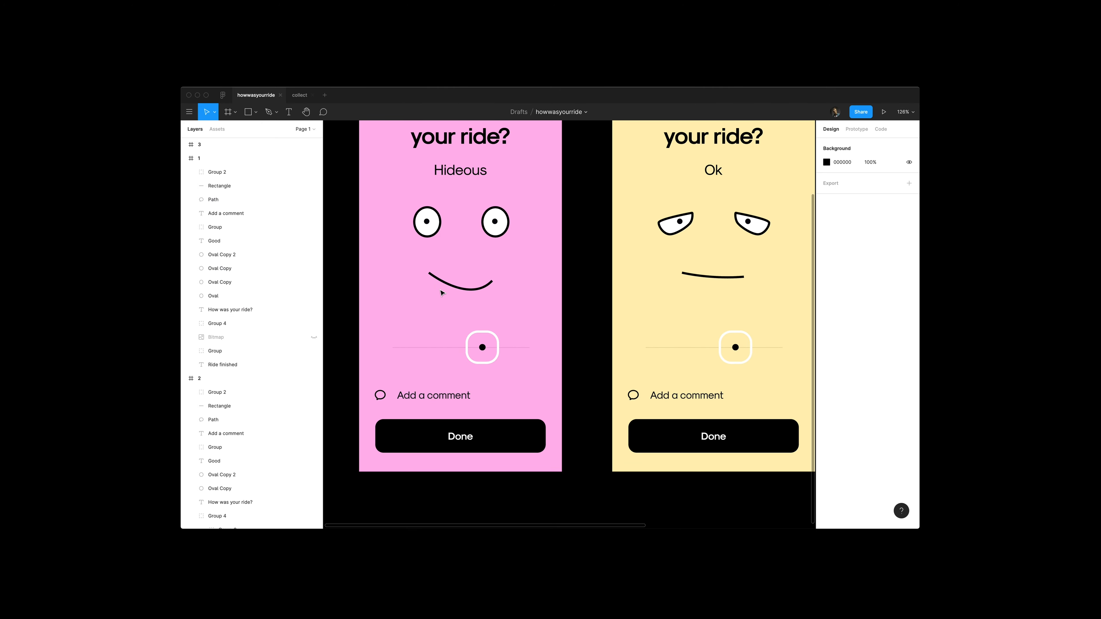
key("p")
left_click(426, 306)
left_click_drag(458, 289, 480, 322)
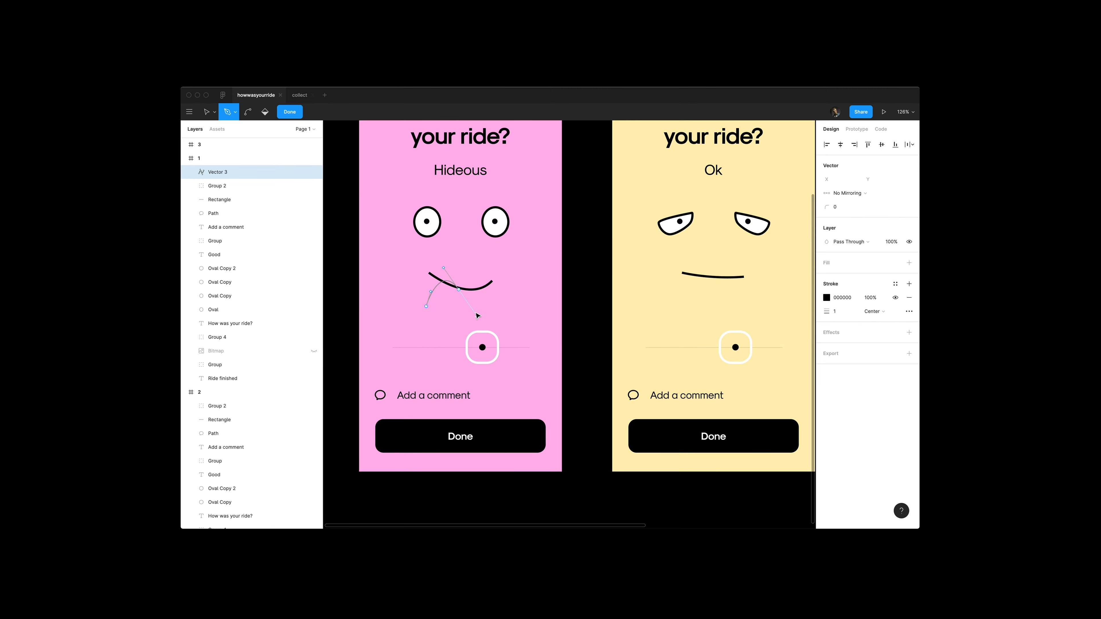
left_click_drag(486, 274, 491, 295)
key("Escape")
left_click_drag(486, 274, 490, 286)
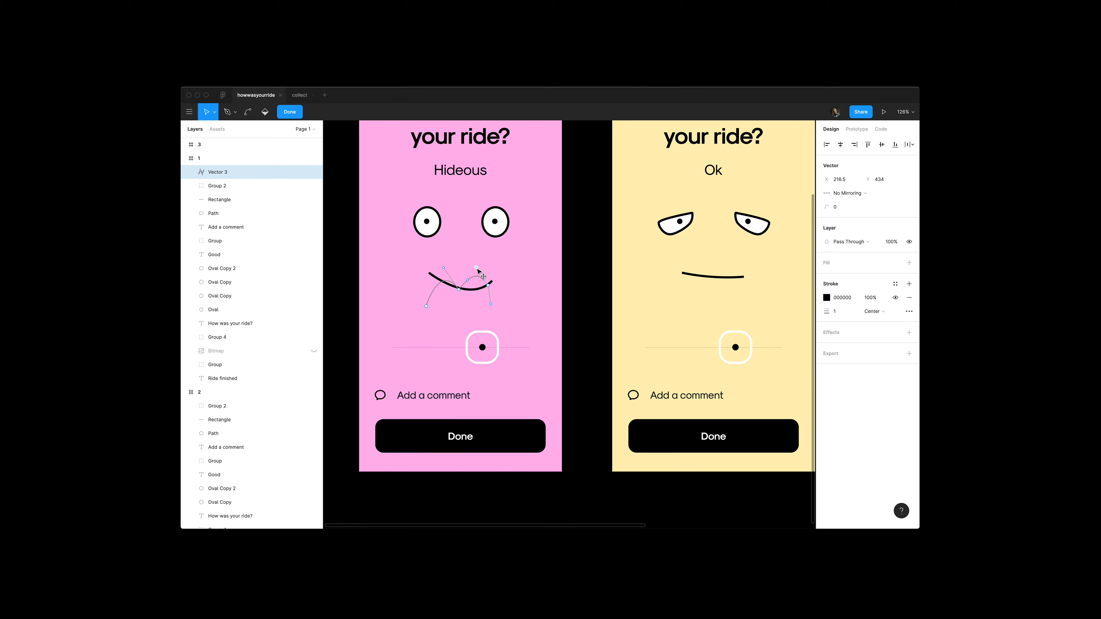
key("Escape")
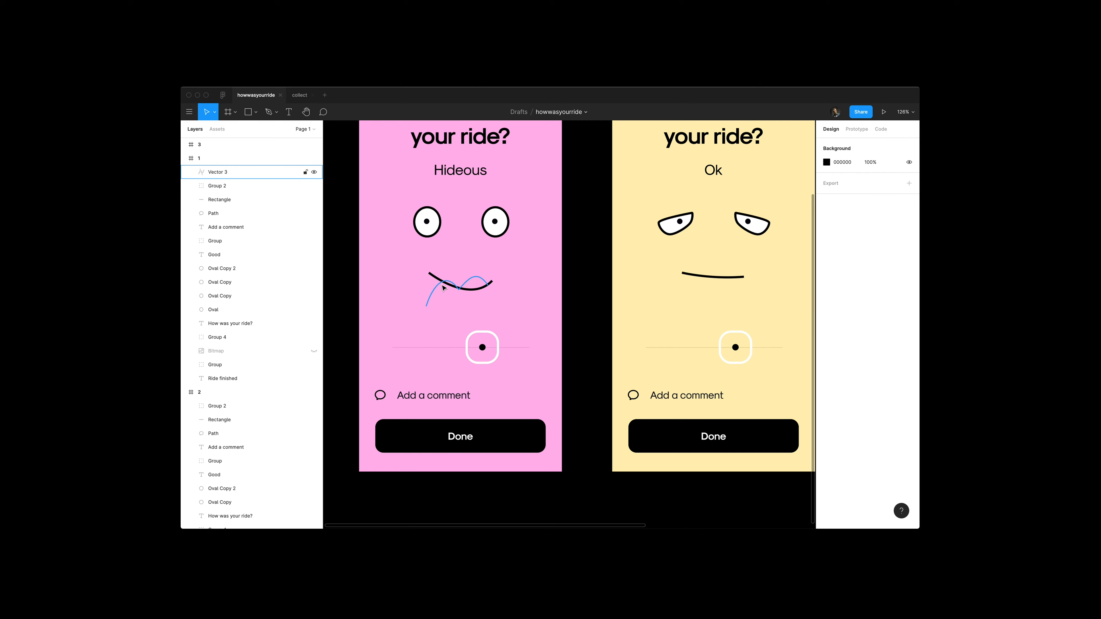
Step: Replace frame 1's smile with the wavy path, giving it the smile's 4-wide black stroke and deleting the original smile
left_click_drag(438, 278, 441, 282)
left_click(435, 277, "super")
key("alt+super+c")
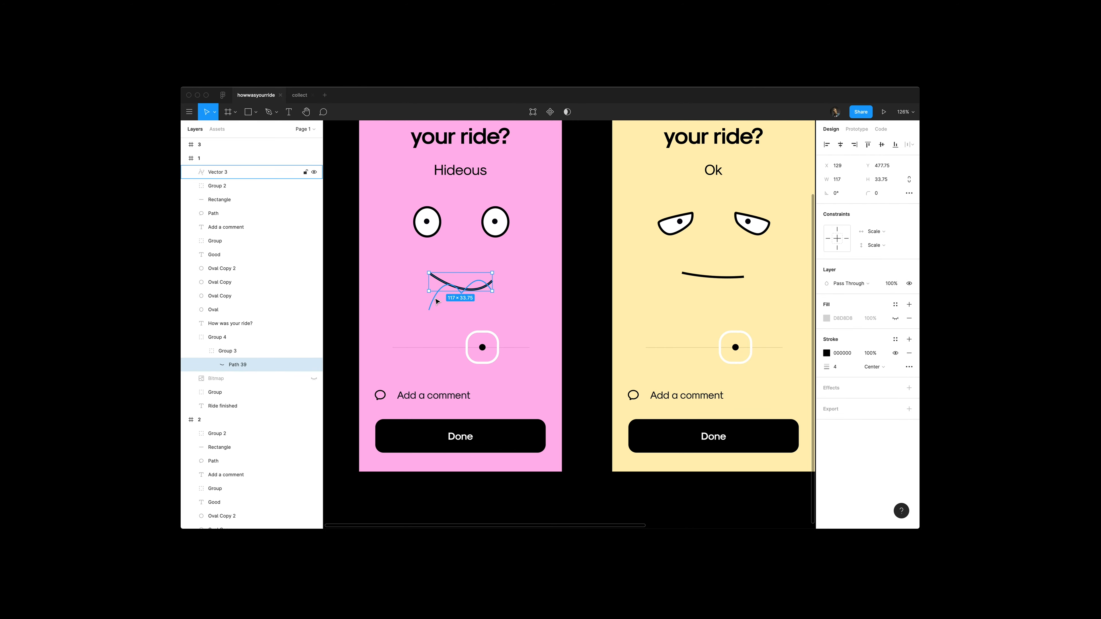
left_click(433, 299)
key("alt+super+v")
left_click(434, 274)
key("Delete")
left_click(468, 289)
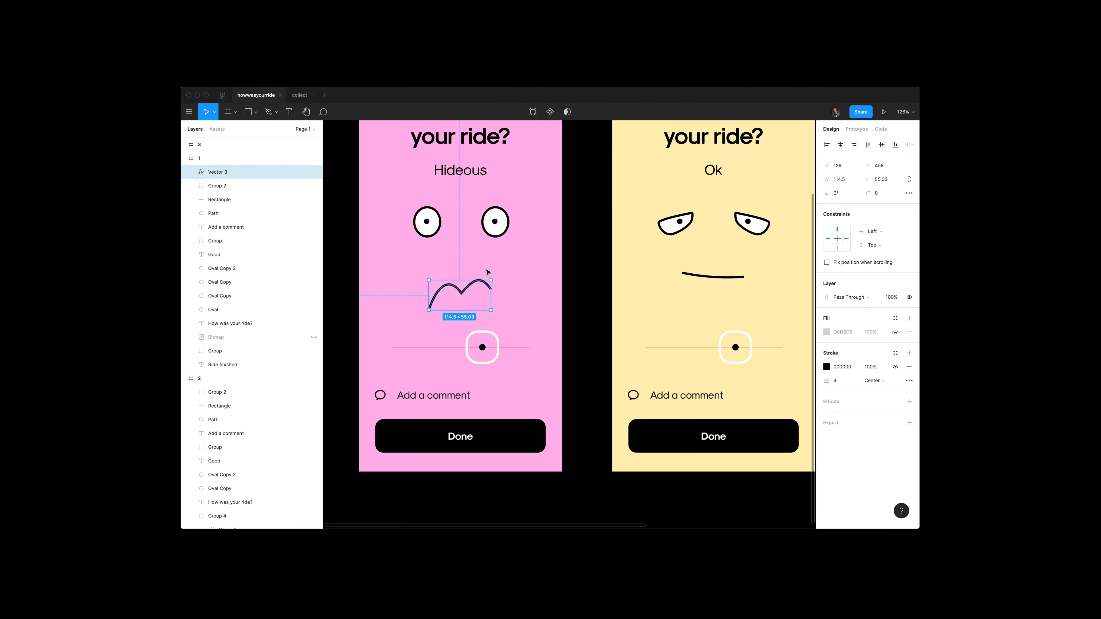
Step: Replace frame 1's right eye oval with a closed, tapered eye path about 47 × 49 drawn around the pupil with the Pen tool
left_click(494, 236)
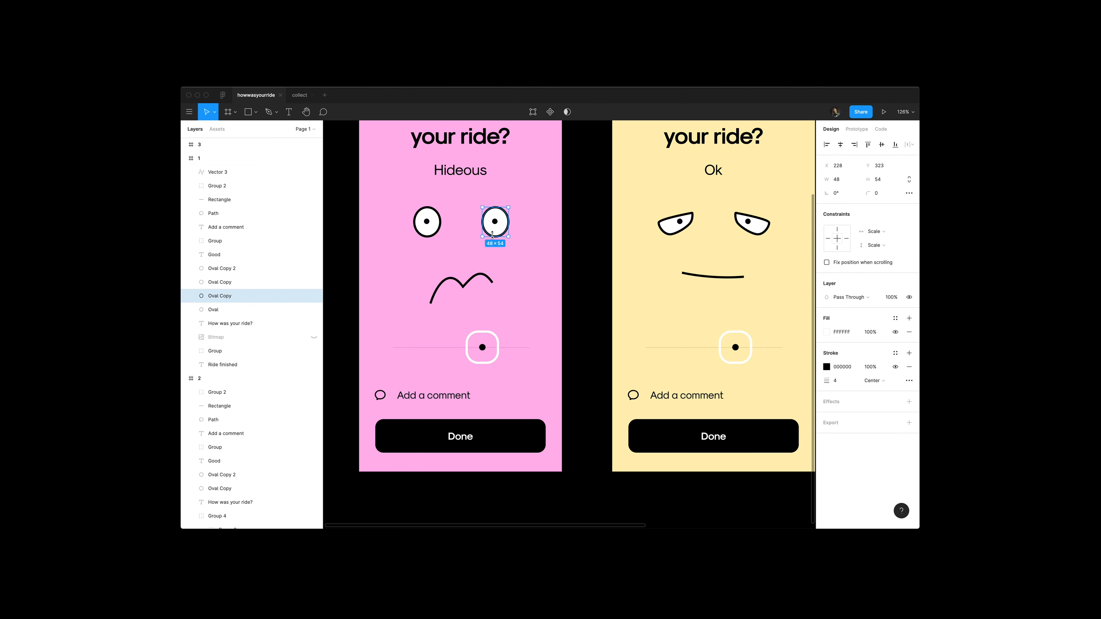
key("Delete")
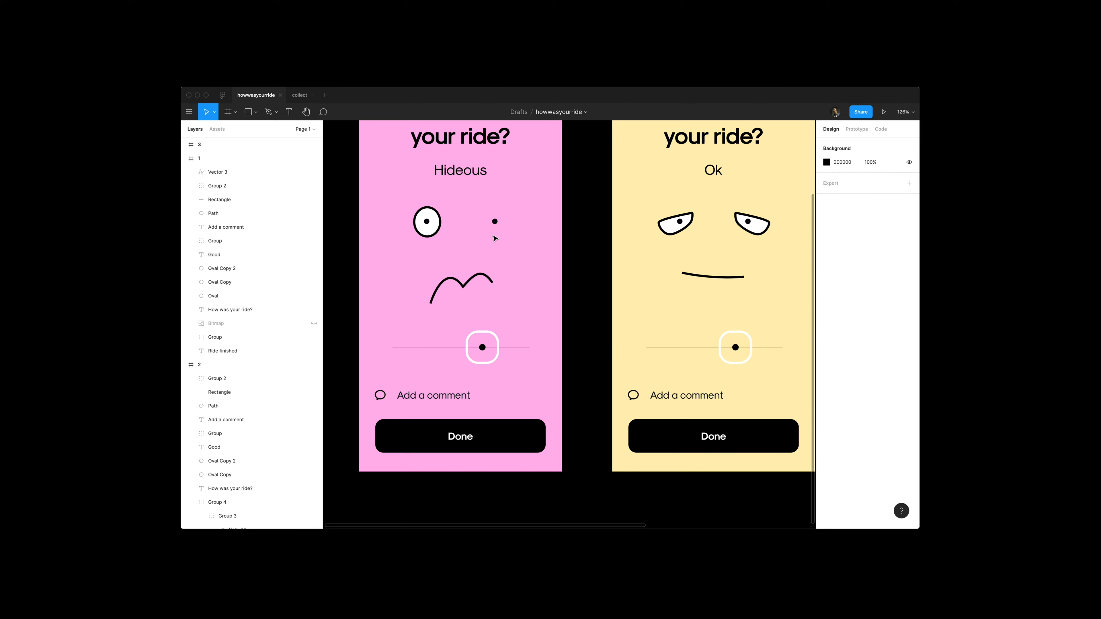
key("p")
left_click(480, 208)
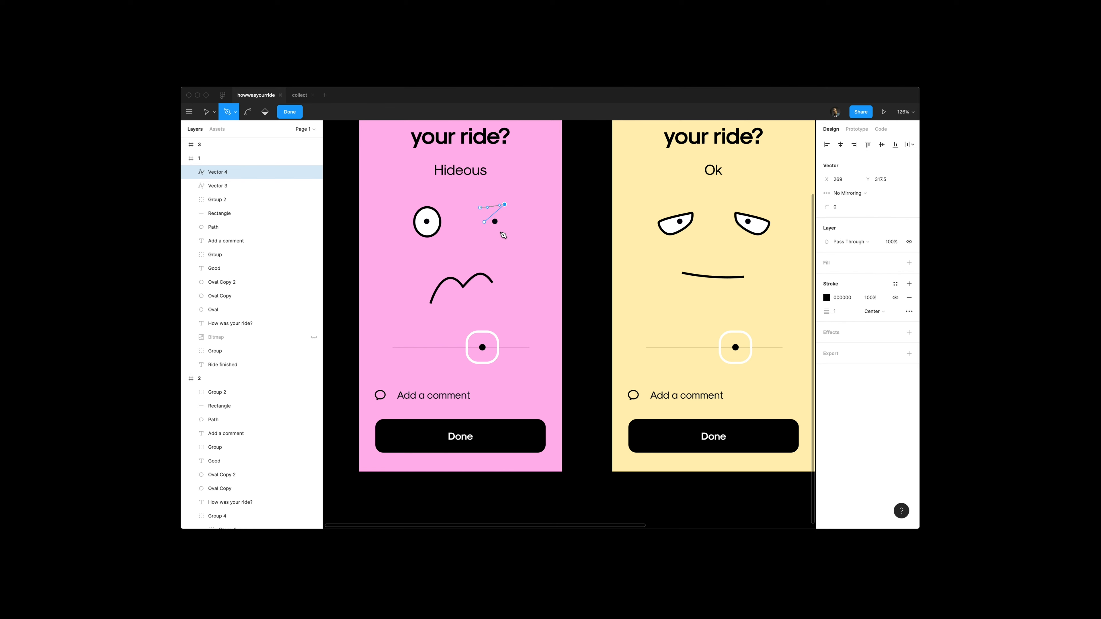
left_click_drag(501, 232, 488, 234)
left_click(480, 208)
key("Escape")
key("Escape")
Step: Give the new right eye the white FFFFFF fill and 4-wide black stroke, centre it around the pupil, and send it to the back
left_click(485, 209)
key("alt+super+v")
left_click_drag(494, 211, 496, 217)
key("super+bracketleft")
key("super+bracketleft")
key("alt+super+bracketleft")
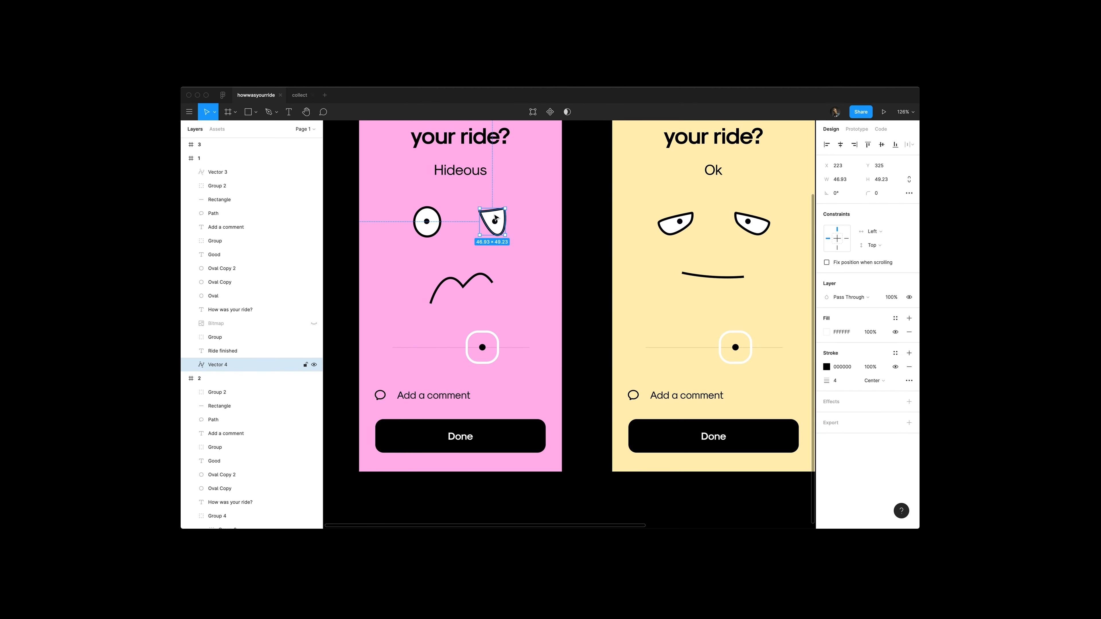
Step: Replace the left eye oval in frame 1 with a horizontally flipped duplicate of the tapered right eye, placed around the left pupil
key("super+d")
right_click(499, 214)
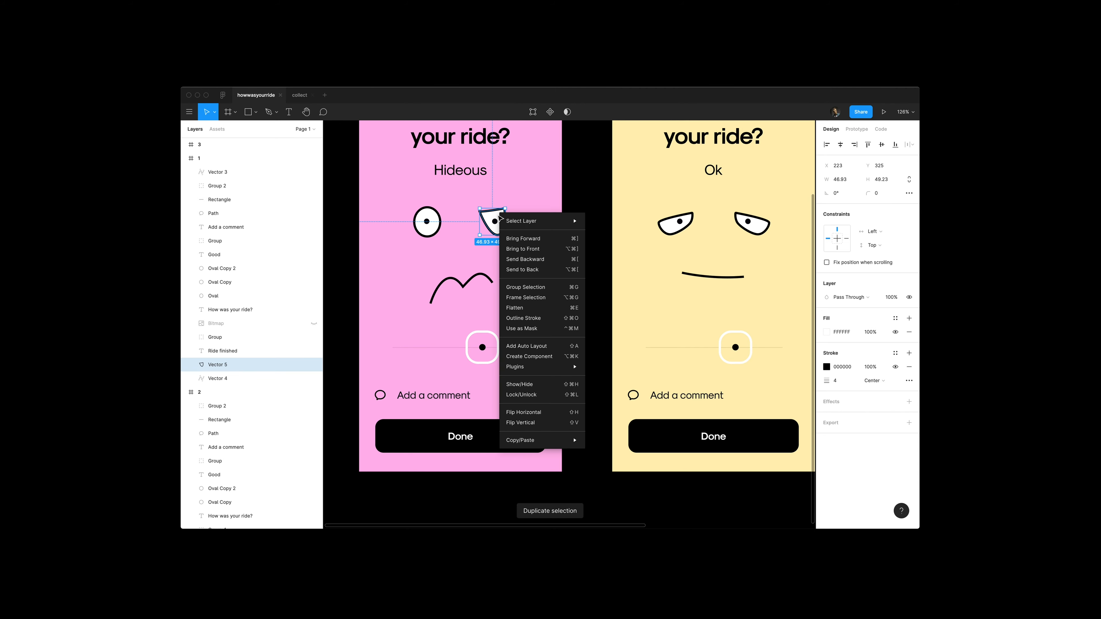
left_click(524, 412)
left_click_drag(489, 222, 432, 219)
left_click(433, 216)
key("Delete")
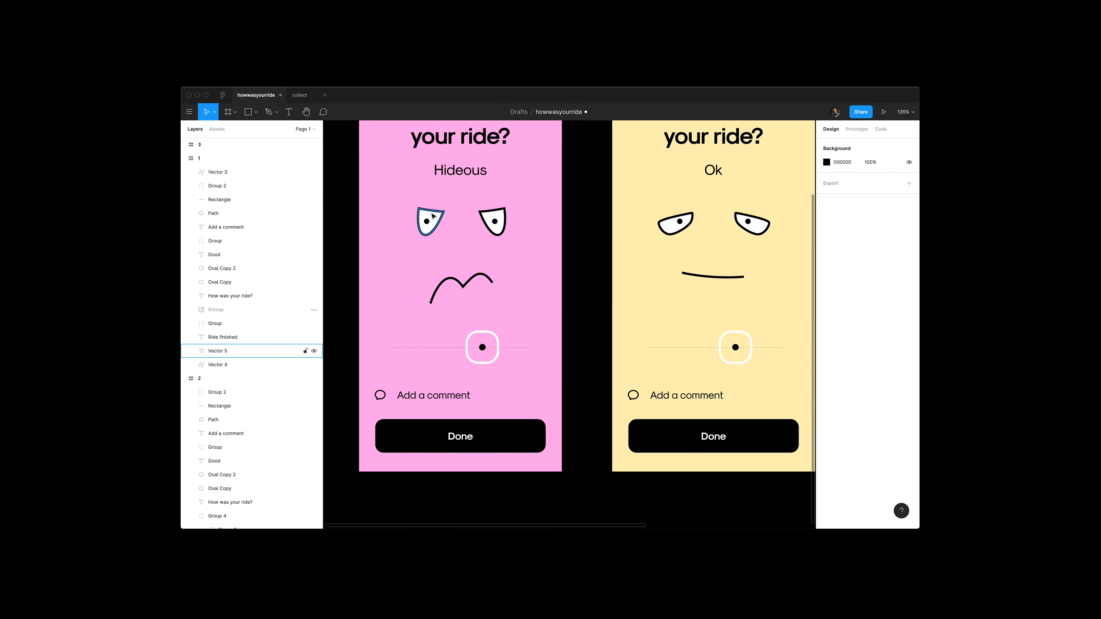
Step: Move frame 1's two eyes, together with their pupils, slightly closer to each other
left_click(440, 217)
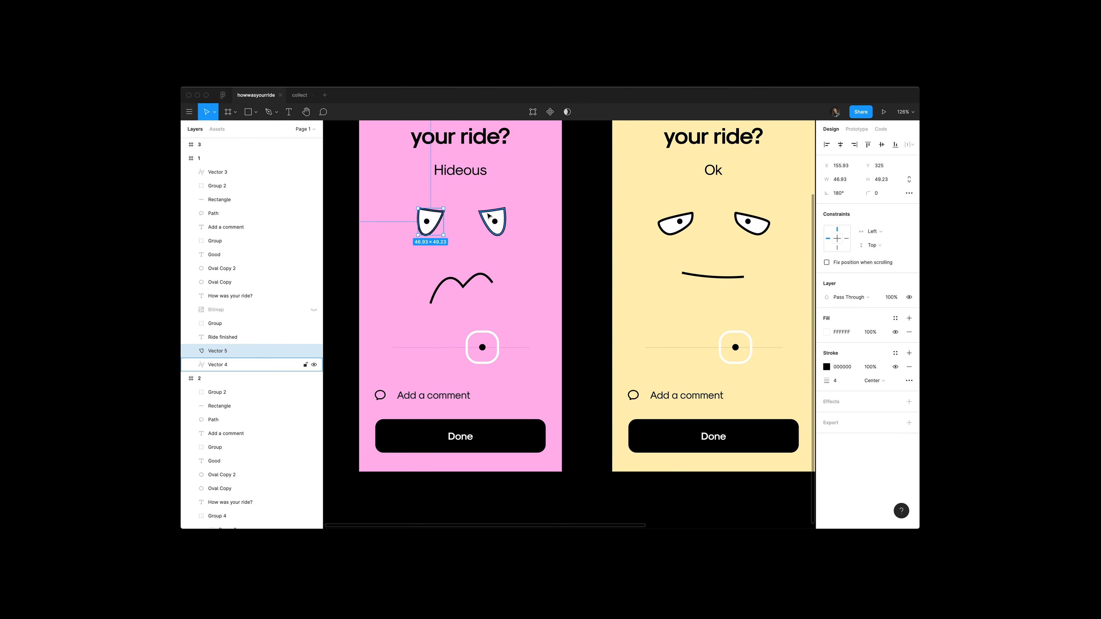
left_click(489, 215, "shift")
key("super+Up")
key("shift+h")
key("shift+h")
left_click_drag(520, 202, 406, 204)
key("shift+Left")
key("shift+Right")
key("shift+1")
key("Escape")
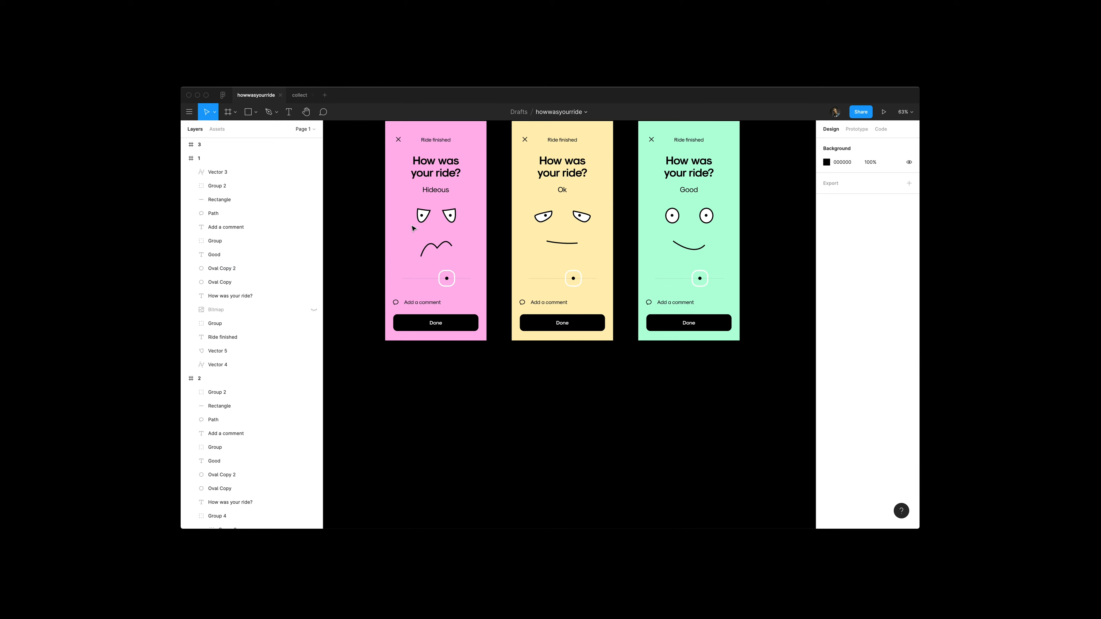
Step: Reshape frame 1's wavy mouth by pulling both ends inward, with the left end at X 143.5, Y 492, and flattening both humps
scroll(412, 225, "up", 2)
key("super+plus")
key("super+plus")
double_click(532, 316)
left_click_drag(533, 315, 513, 318)
left_click_drag(489, 283, 487, 308)
left_click_drag(443, 280, 452, 296)
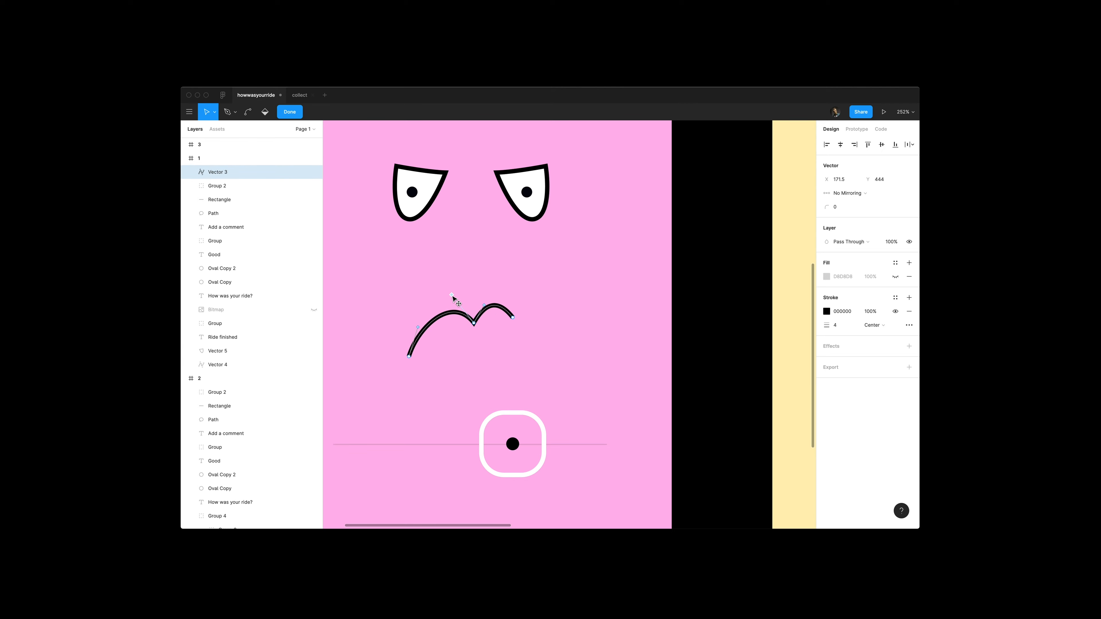
left_click_drag(409, 356, 422, 348)
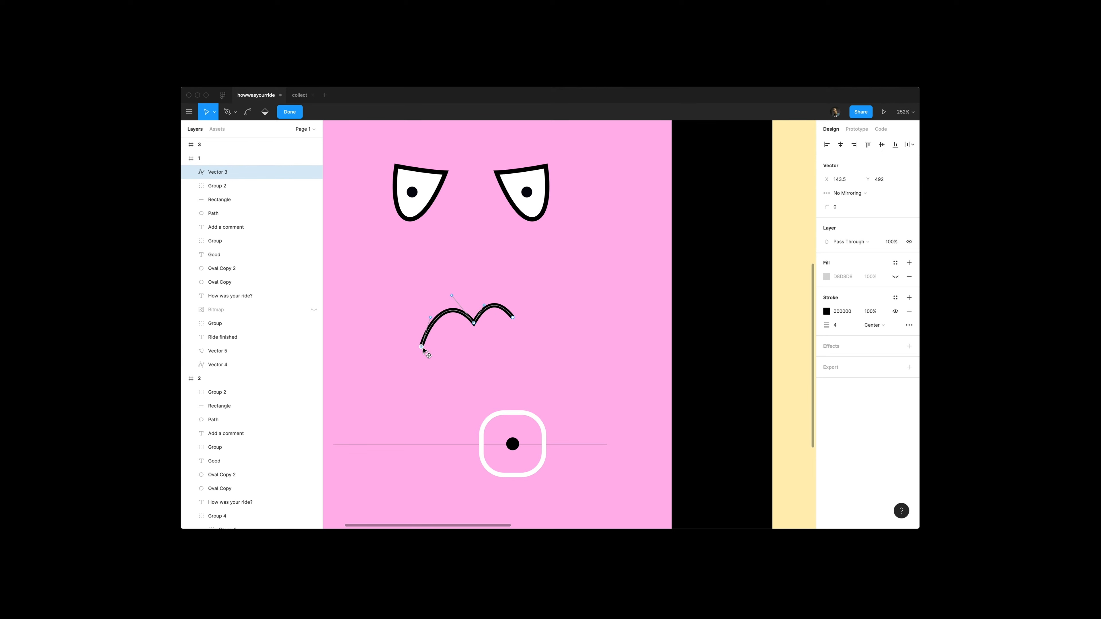
left_click_drag(452, 295, 454, 304)
left_click_drag(485, 306, 483, 309)
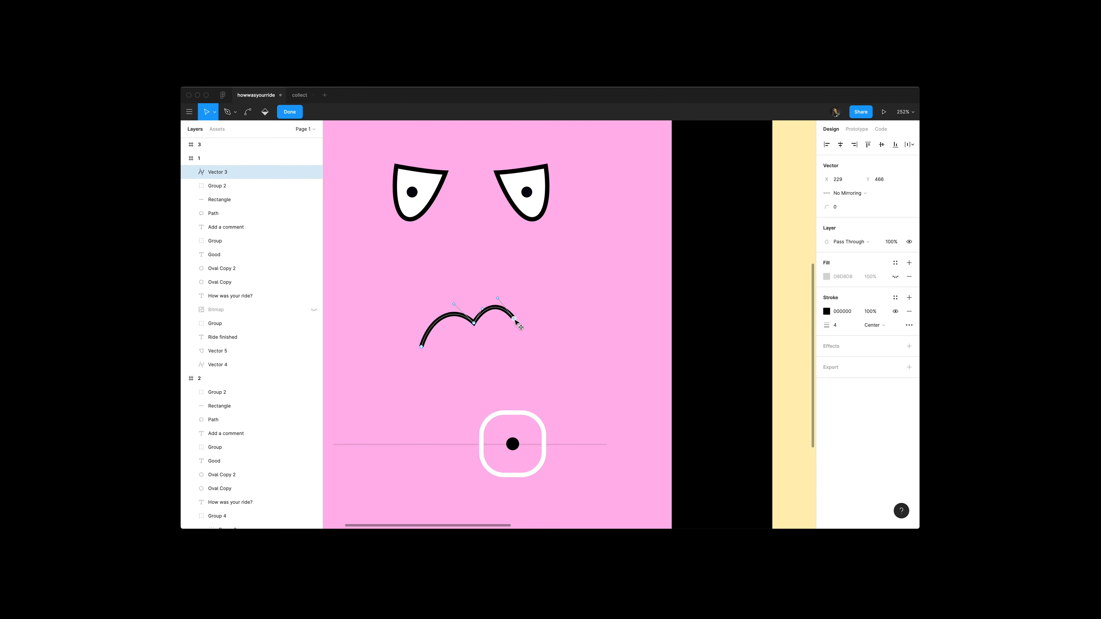
key("Escape")
Step: Widen frame 1's left eye at its upper outer corner and add anchor points on its outer side and upper edge
scroll(435, 236, "up", 3)
scroll(436, 236, "left", 2)
double_click(435, 236)
mouse_move(431, 229)
left_mouse_down()
mouse_move(416, 233)
mouse_move(420, 247)
mouse_move(423, 231)
left_mouse_up()
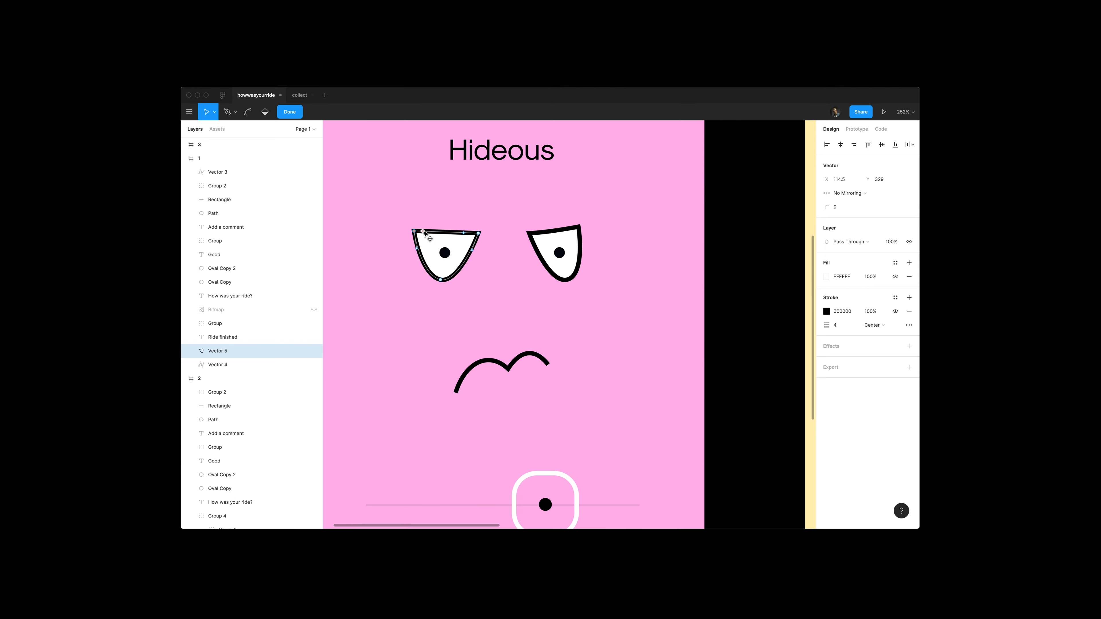
left_click(228, 112)
left_click(422, 258)
key("v")
left_click_drag(422, 259, 425, 260)
key("p")
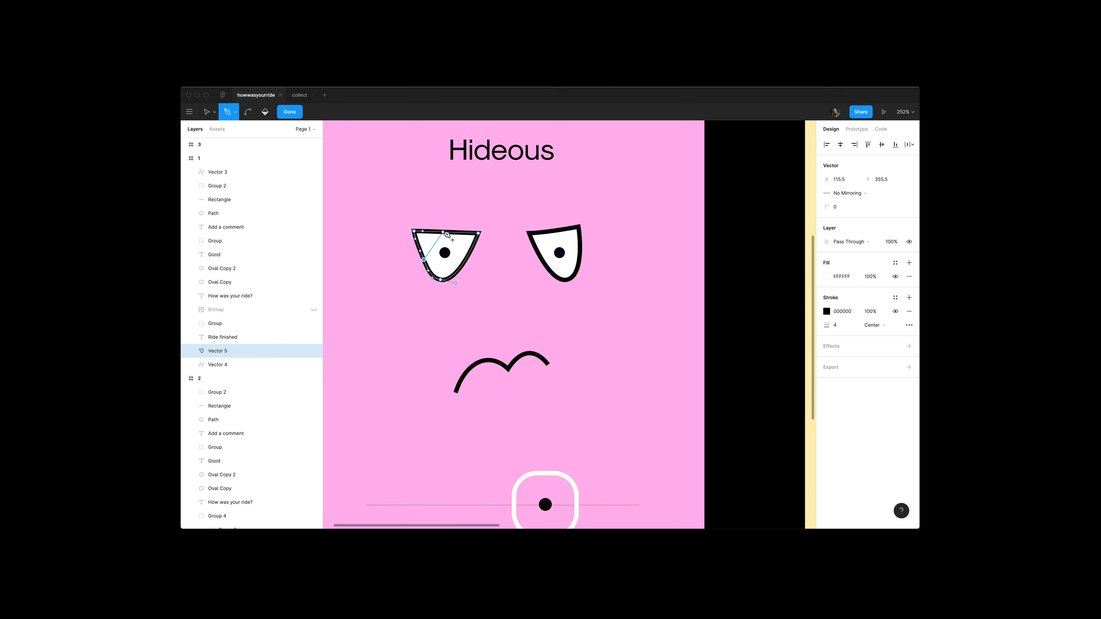
key("v")
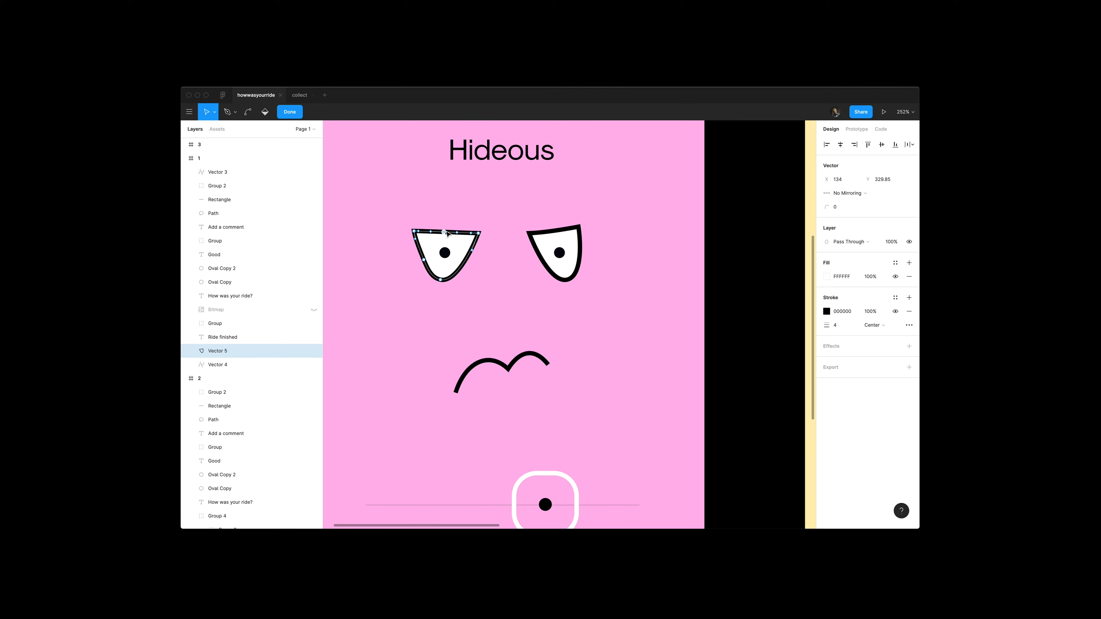
Step: Bend the left eye's upper edge slightly downward, pull its inner corner in, and refine the curve handles at the upper edge and base
key("Right")
key("Right")
key("Down")
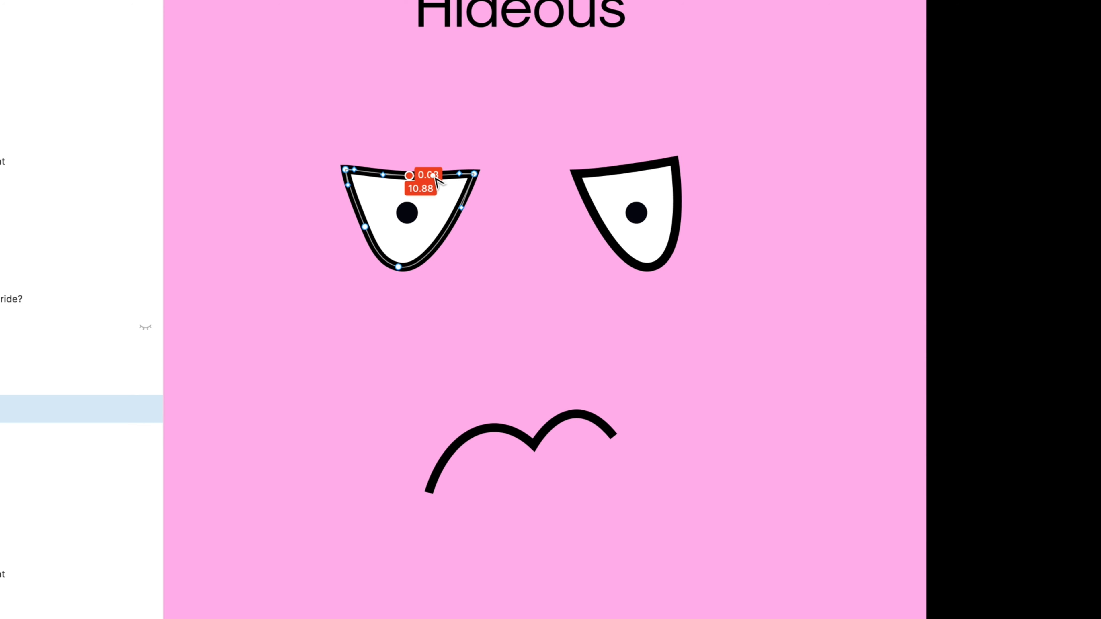
left_click_drag(457, 234, 450, 235)
left_click_drag(383, 175, 399, 175)
left_click_drag(474, 174, 471, 176)
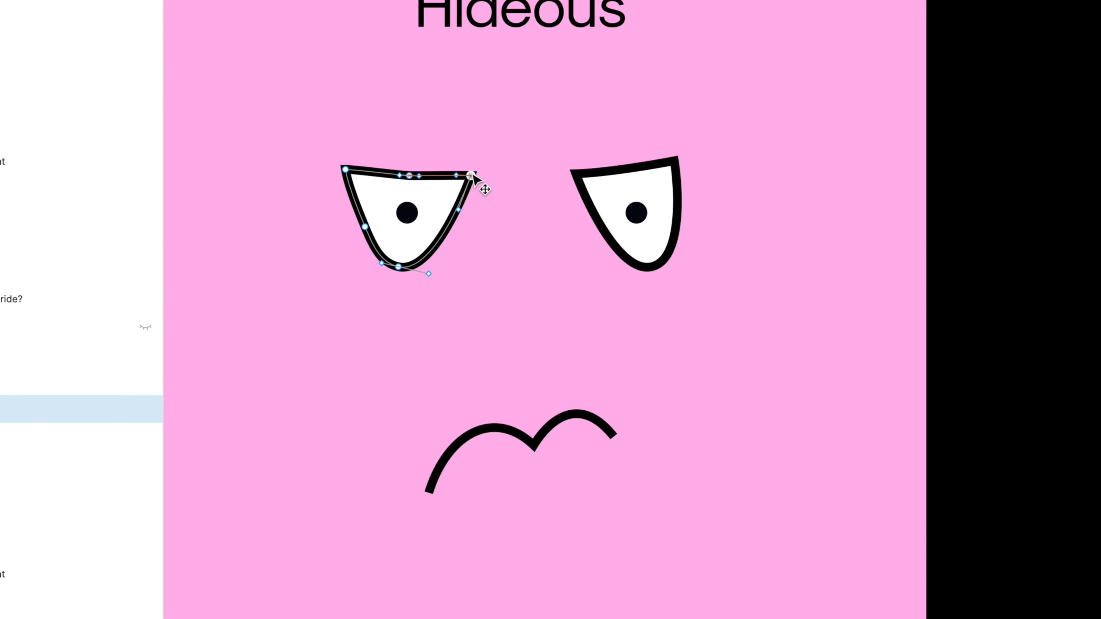
left_click_drag(381, 264, 407, 267)
key("Escape")
Step: Resize frame 1's left eye outline to 54 × 44 and nudge it so it sits evenly around the pupil
key("super+Left")
key("super+Left")
key("super+Left")
key("super+Left")
key("Left")
key("Left")
key("Down")
key("Left")
key("Up")
key("super+minus")
left_click(464, 264)
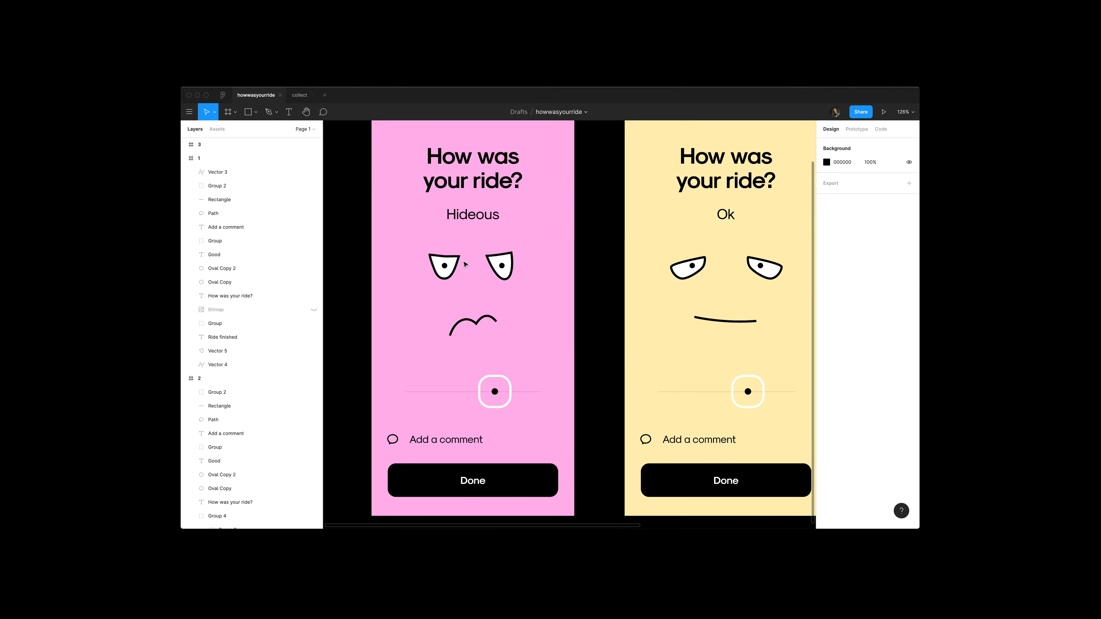
Step: Replace frame 1's right eye with a horizontally flipped copy of the reshaped left eye, positioned around the right pupil
left_click_drag(454, 263, 505, 262, "alt")
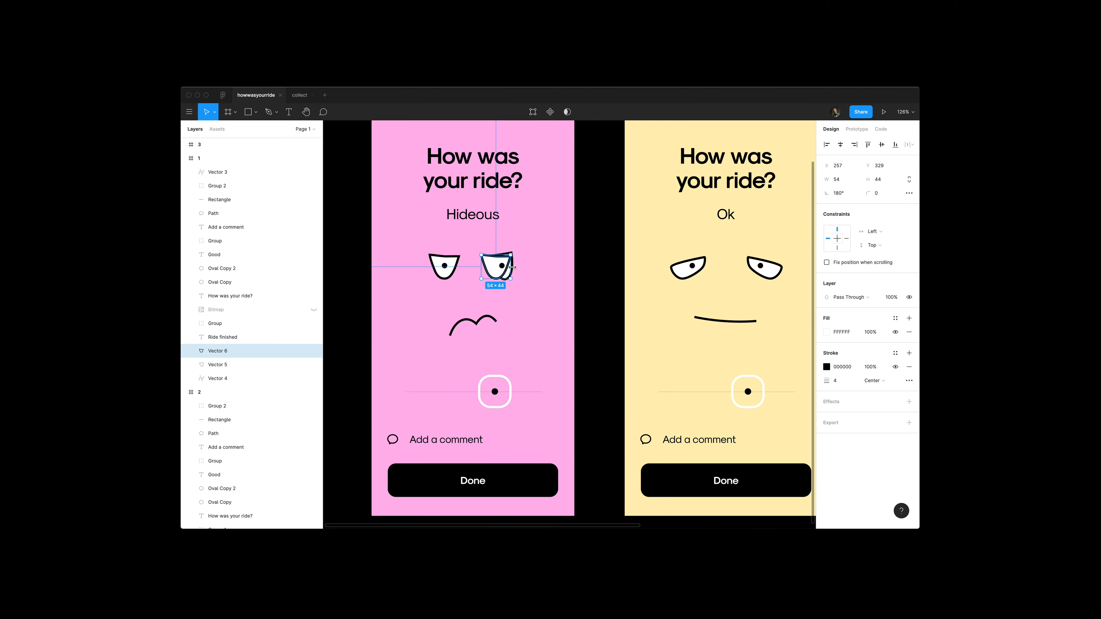
left_click(525, 266)
left_click(512, 265)
key("Delete")
left_click(509, 264)
key("shift+h")
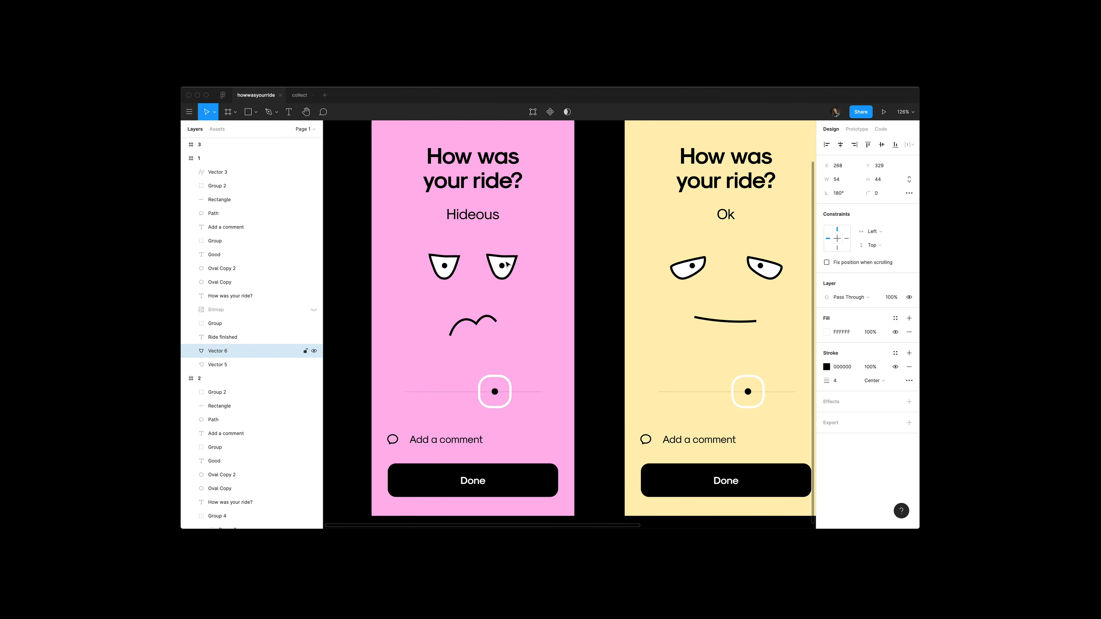
right_click(508, 264)
left_click(546, 457)
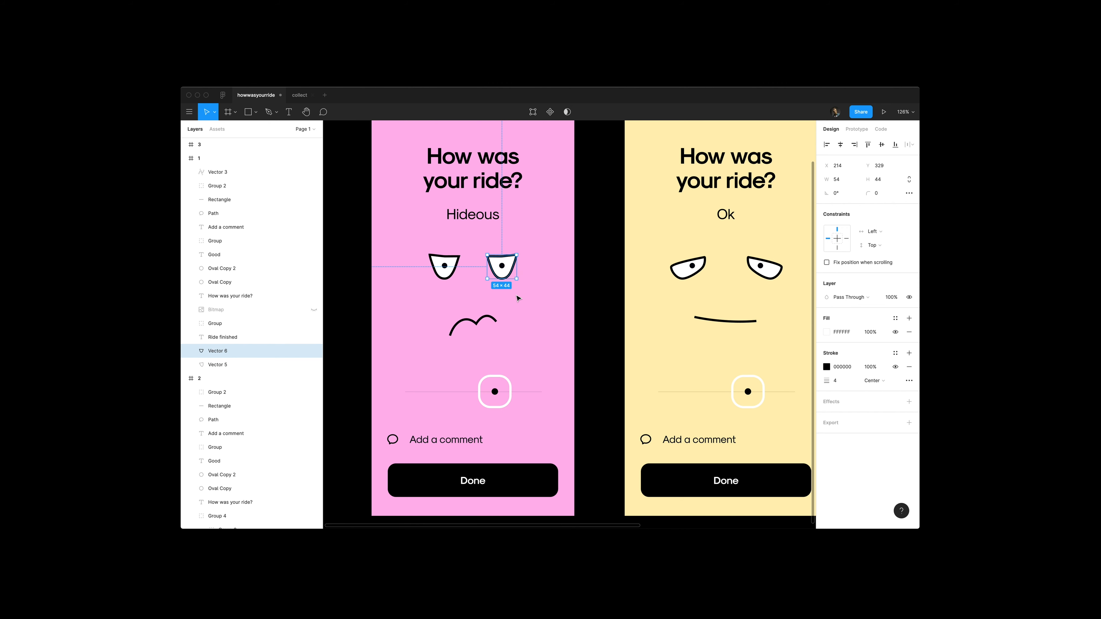
Step: Nudge frame 1's right pupil left to X 244.99 and check the pupils' placement across the faces
left_click(502, 268)
key("Left")
key("Left")
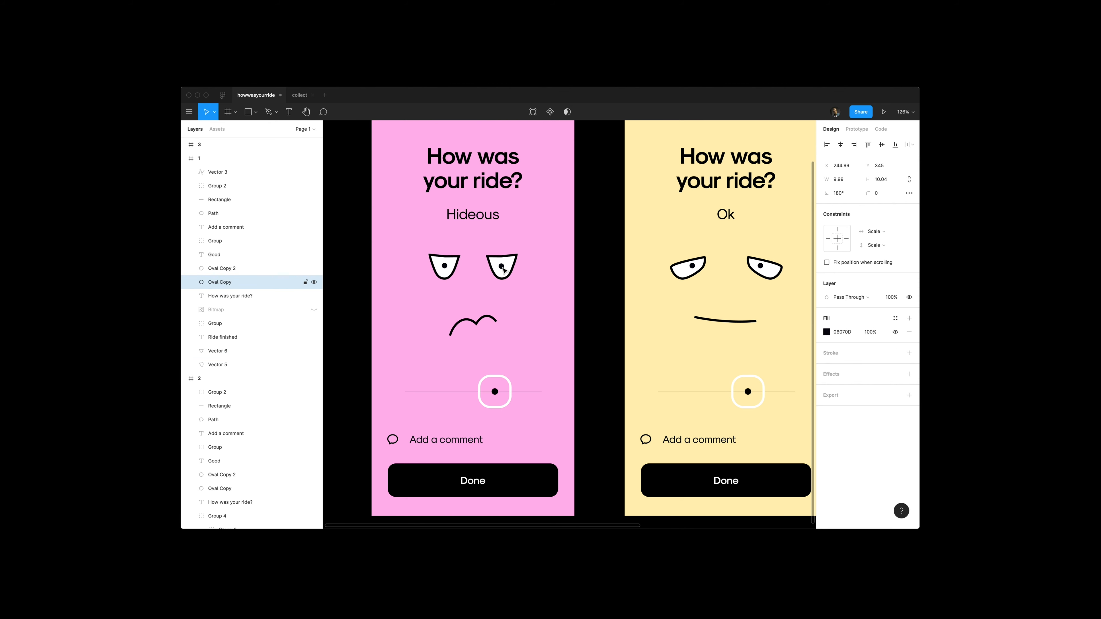
left_click(445, 267)
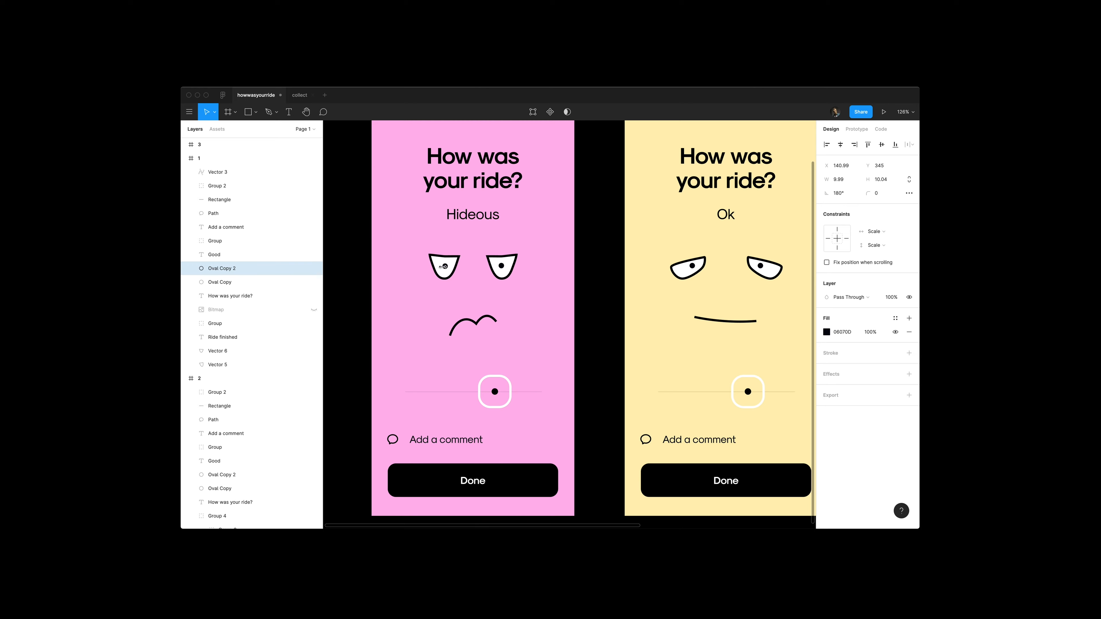
key("super+minus")
left_click(459, 279)
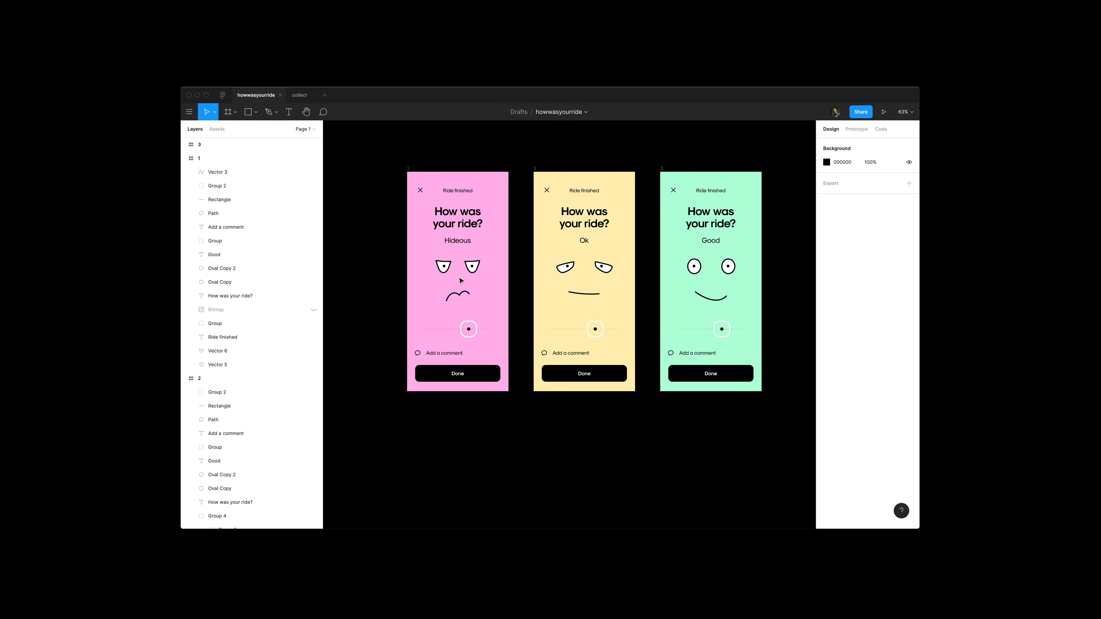
scroll(461, 280, "up", 2)
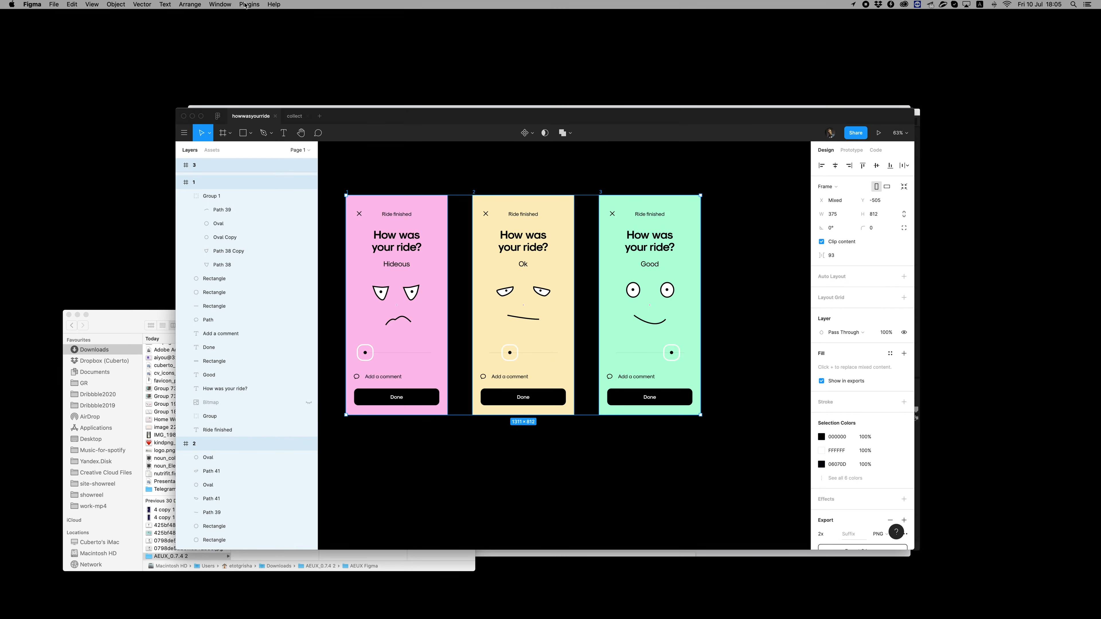
Step: Switch to the AEUX Beta Google Doc in the browser and read the Figma plugin installation instructions for non-Googlers
left_click(249, 5)
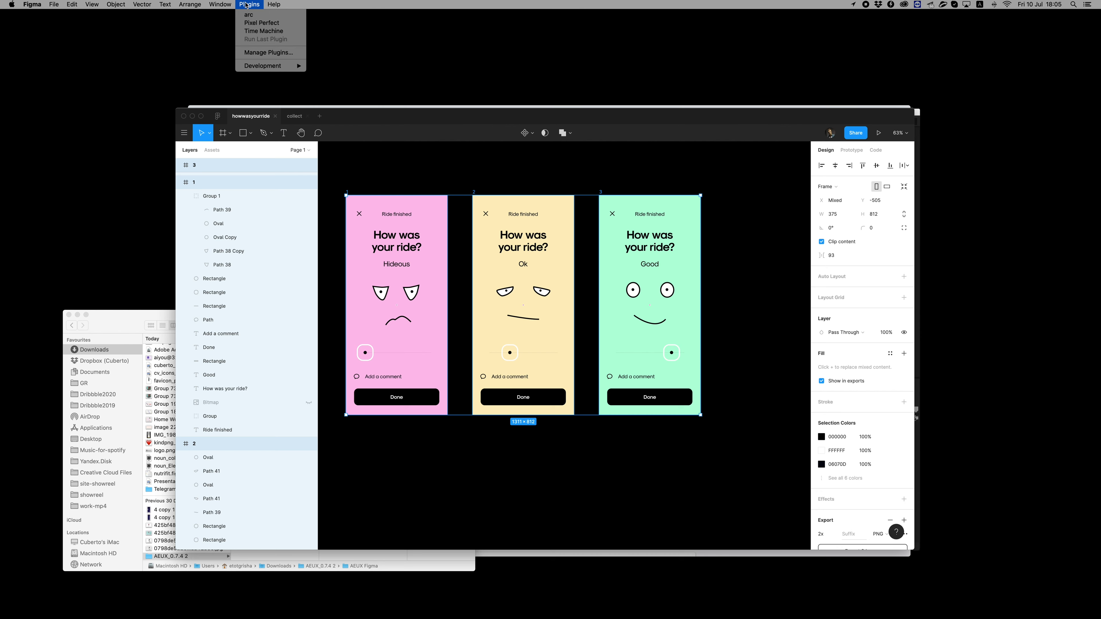
mouse_move(292, 70)
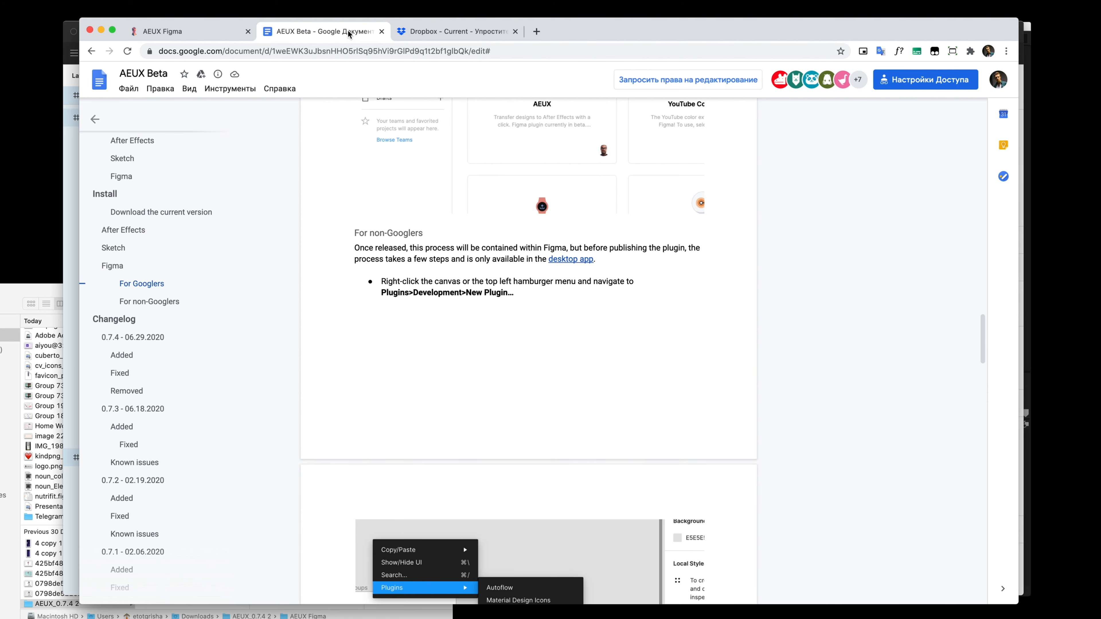
scroll(567, 328, "down", 15)
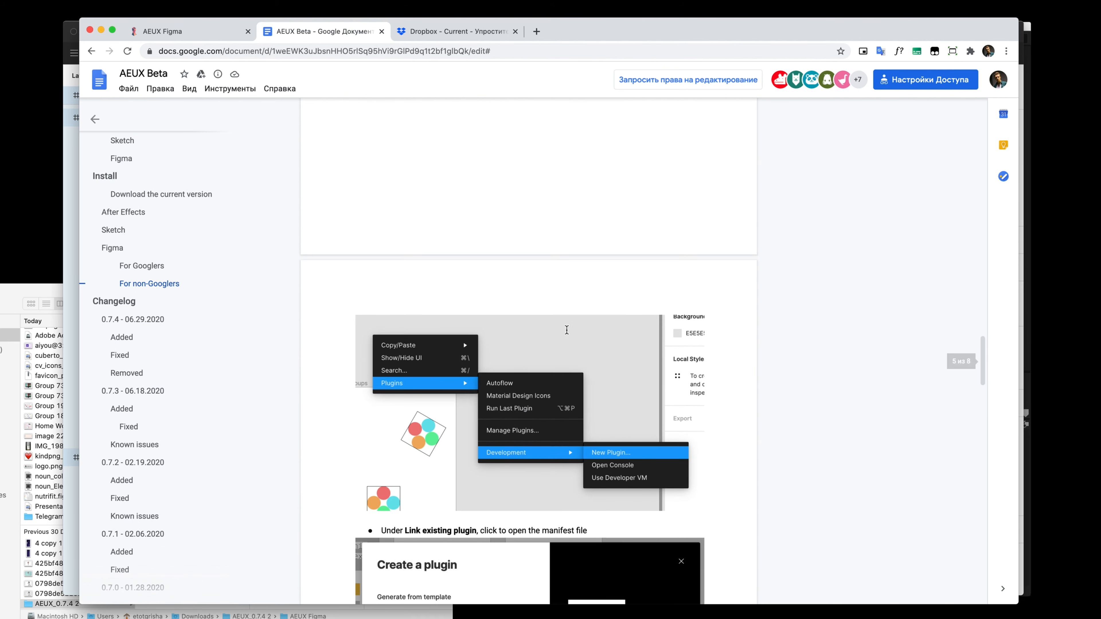
scroll(567, 328, "down", 10)
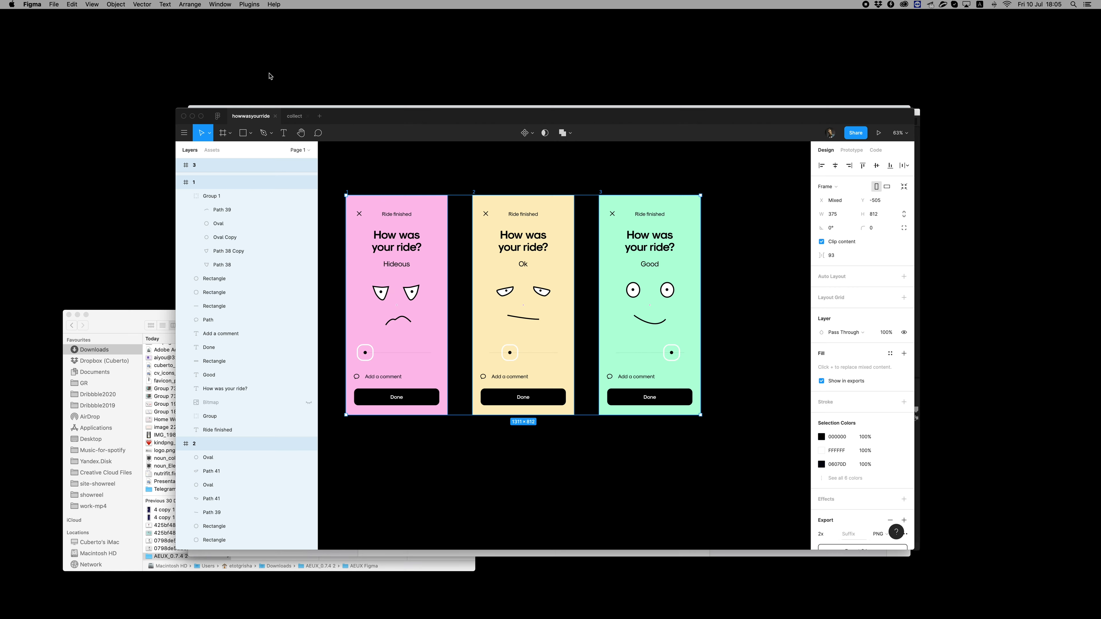
Step: Switch to Figma and send the three selected frames to After Effects with the AEUX plugin, saving the files in the rate folder
left_click(250, 5)
mouse_move(282, 66)
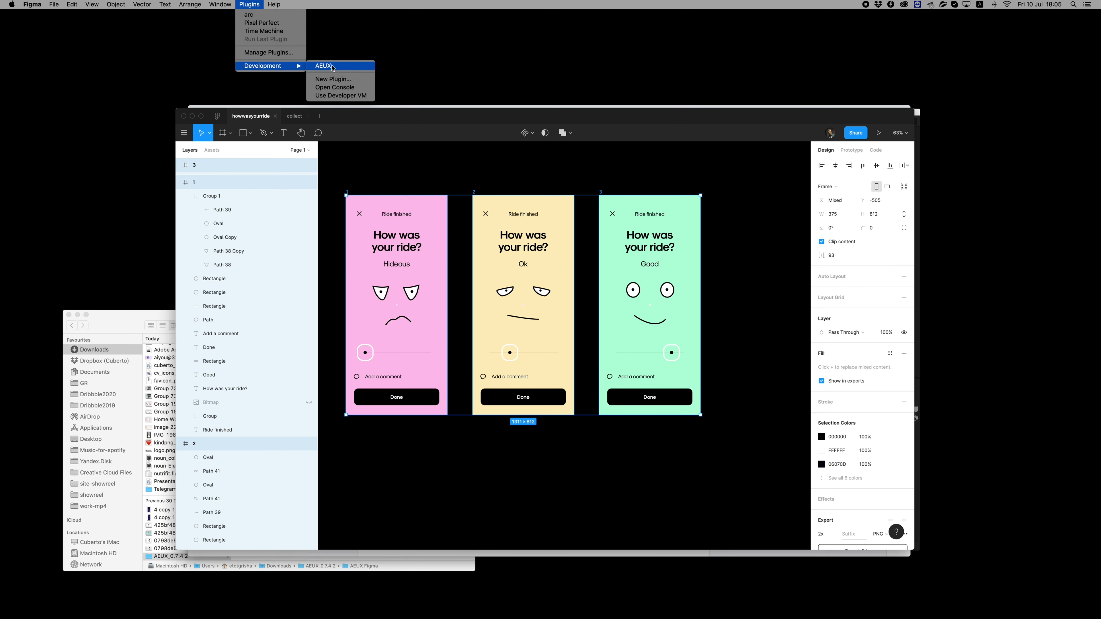
scroll(511, 210, "left", 2)
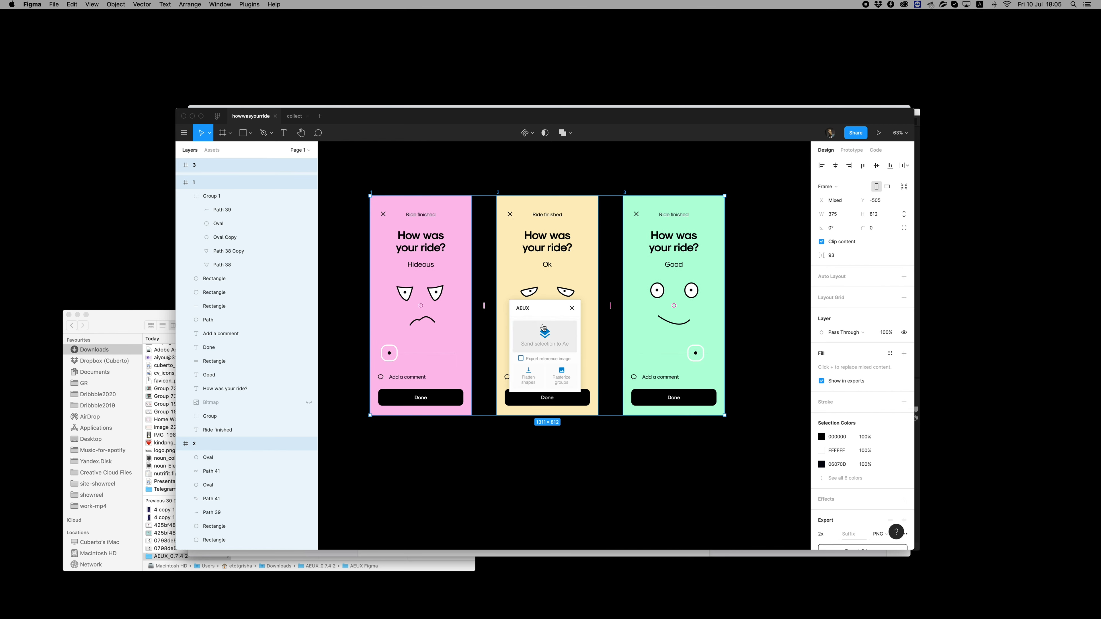
left_click(546, 334)
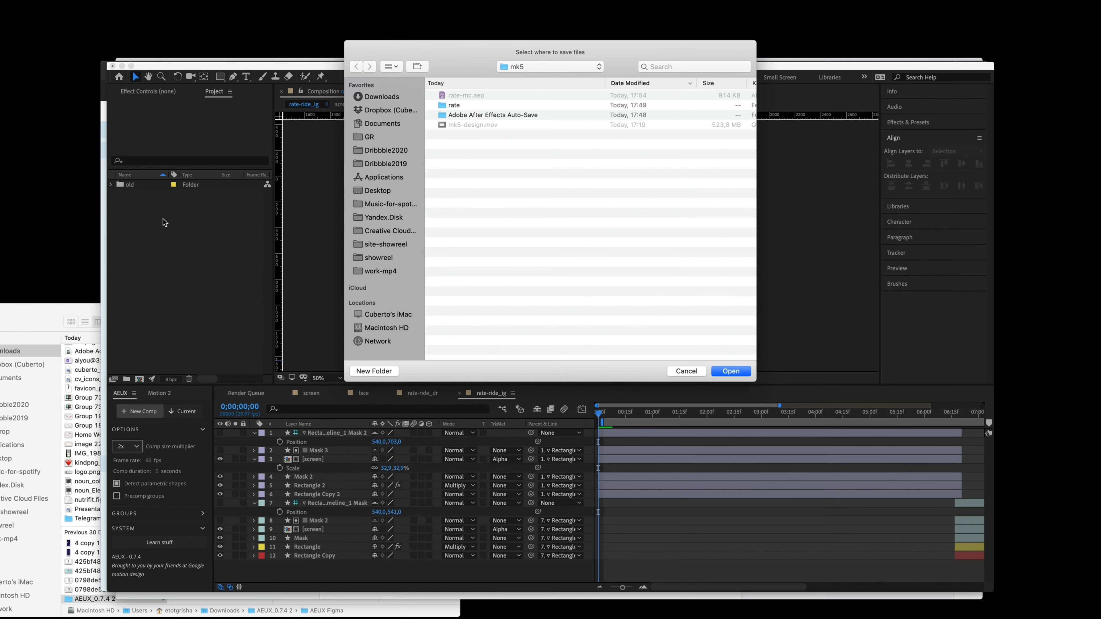
double_click(450, 105)
left_click(731, 371)
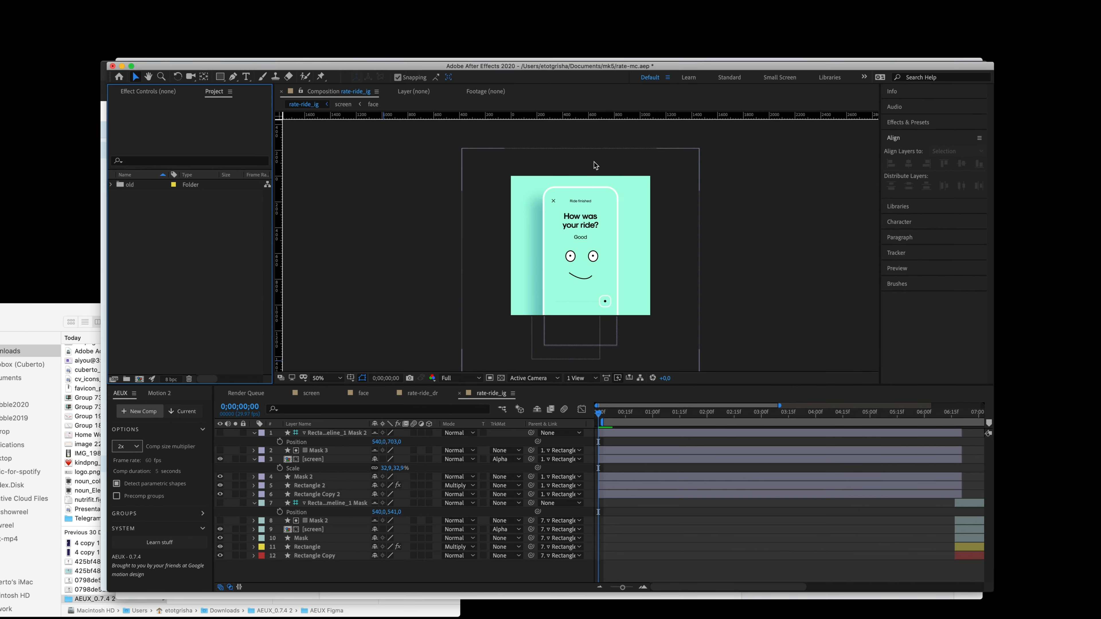
Step: Switch to Figma and send only frame 1 to After Effects with the AEUX plugin, saving its files in the rate folder
key("super+Tab")
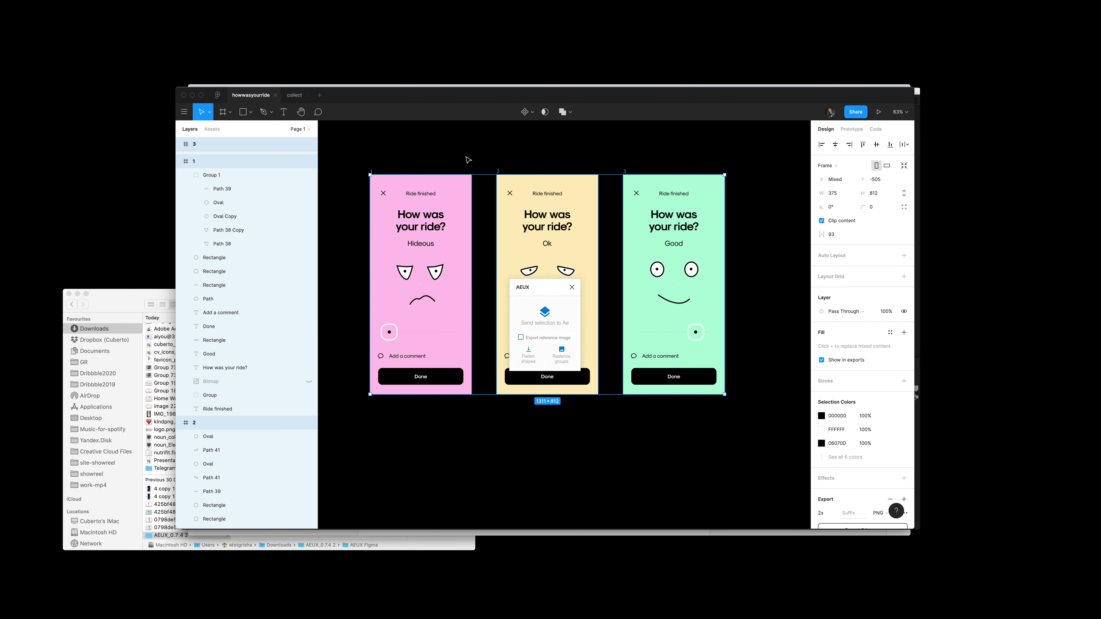
left_click(466, 157)
left_click(372, 172)
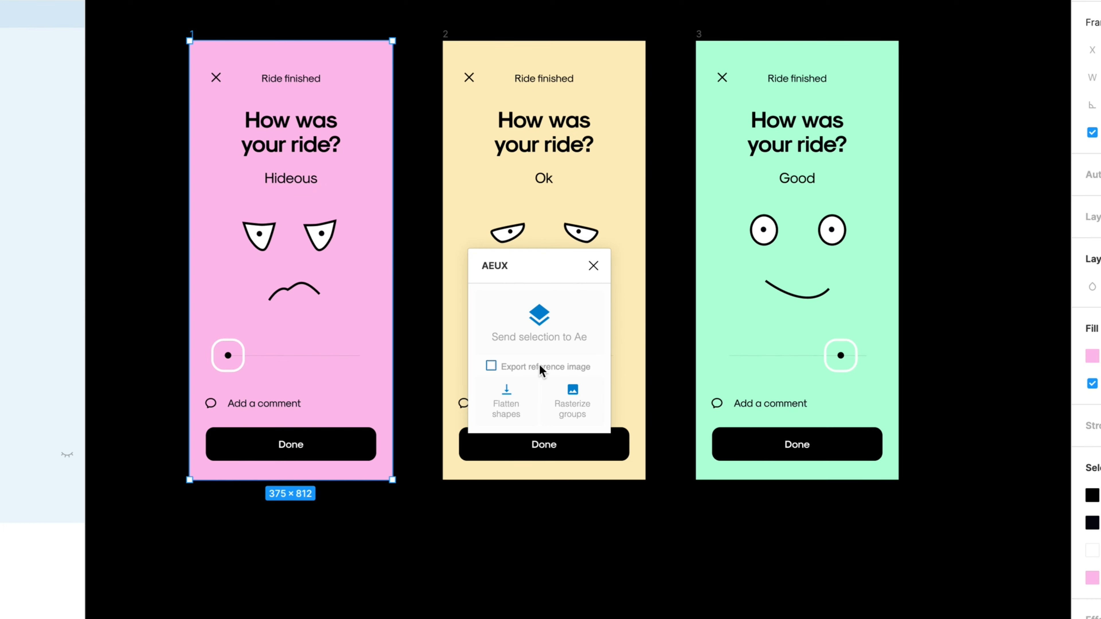
left_click(545, 323)
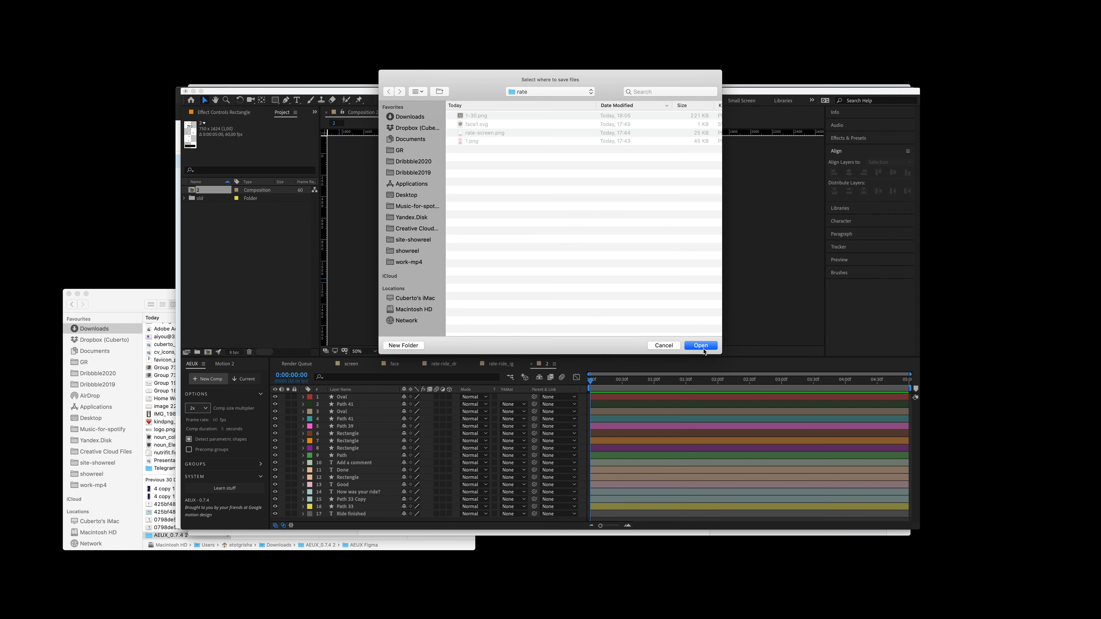
left_click(700, 346)
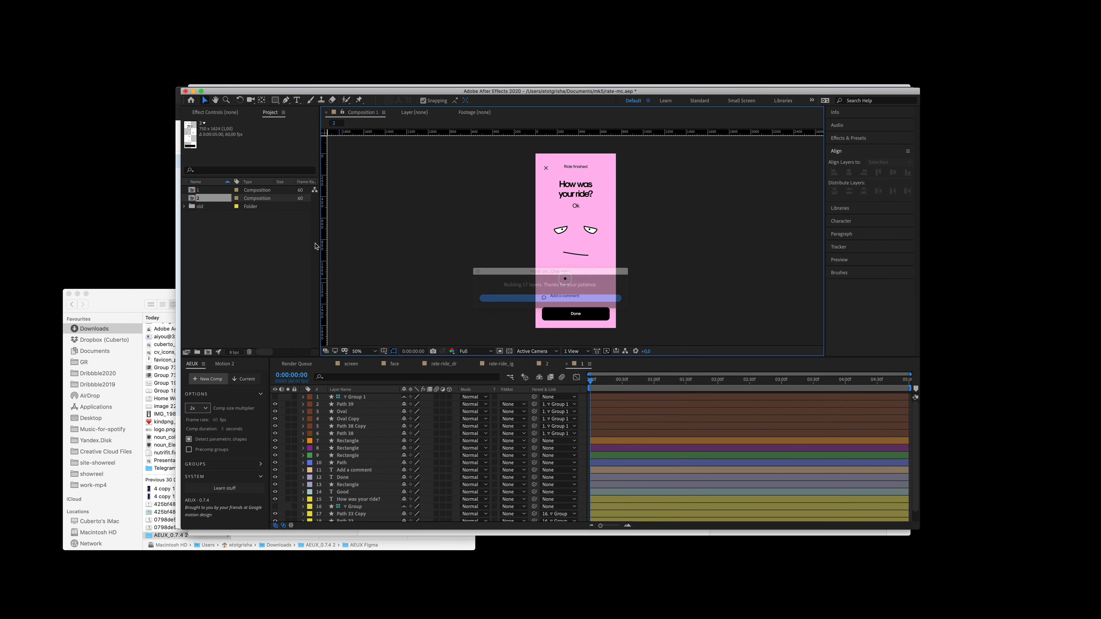
Step: Return to Figma and send frame 3 to After Effects with the AEUX plugin
key("super+Tab")
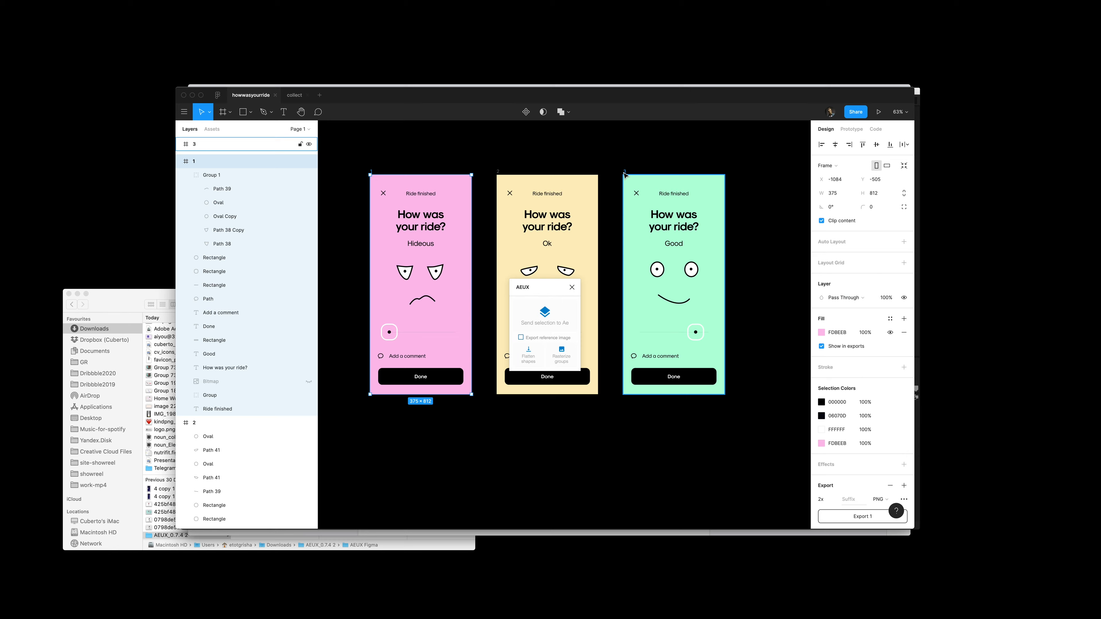
left_click(630, 172)
left_click(523, 313)
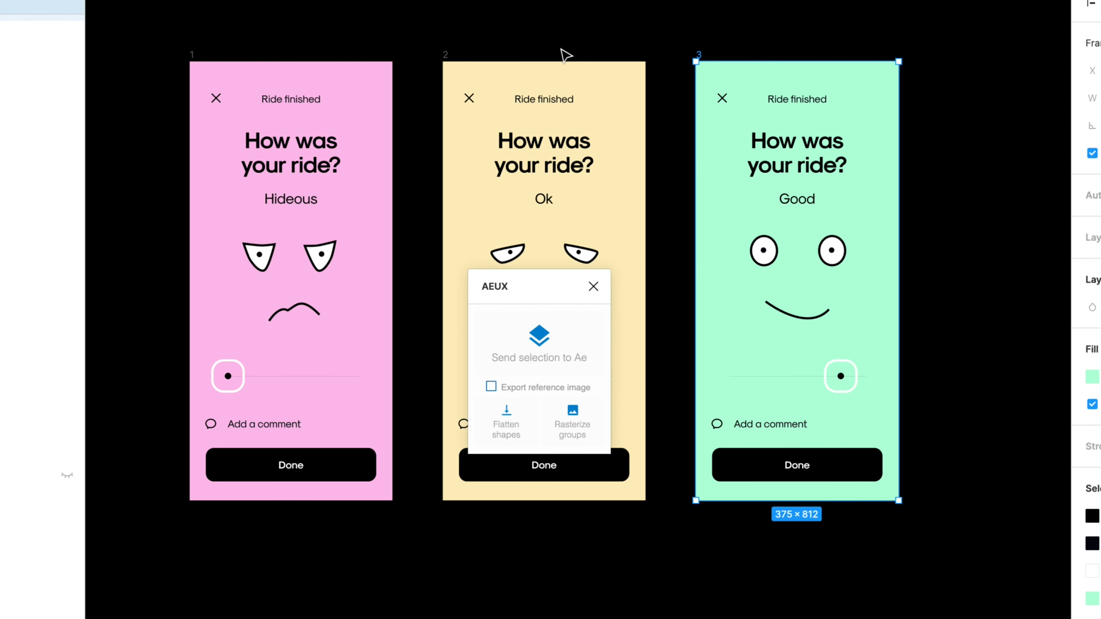
Step: Close the AEUX plugin and export frames 1, 2 and 3 as 2x PNG files into the rate folder
left_click(590, 45)
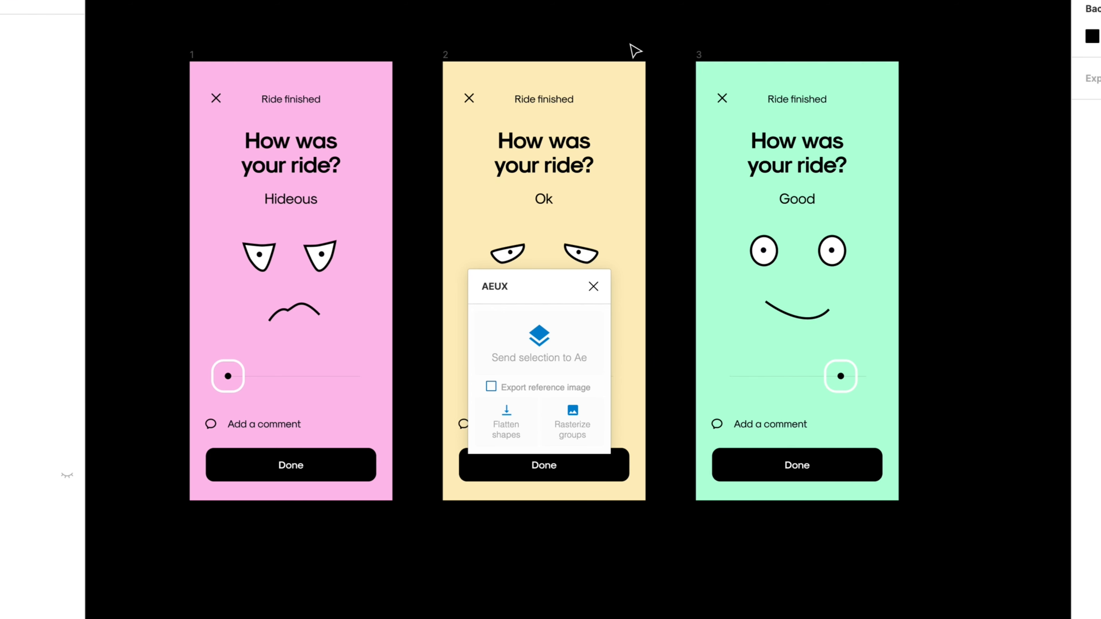
left_click(700, 56)
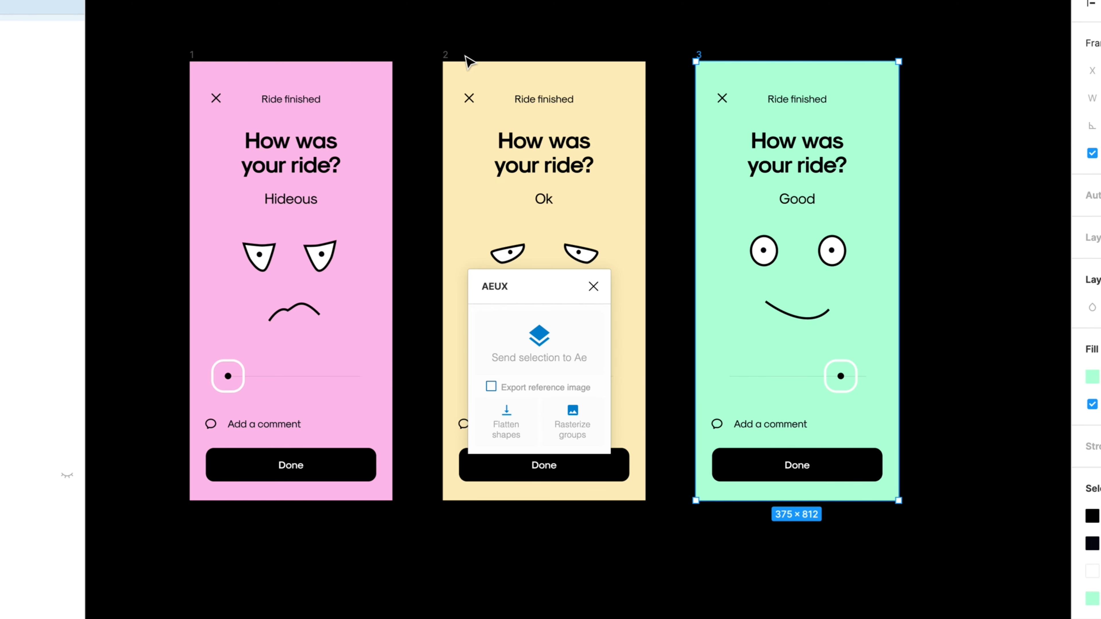
left_click(592, 287)
left_click(445, 55, "shift")
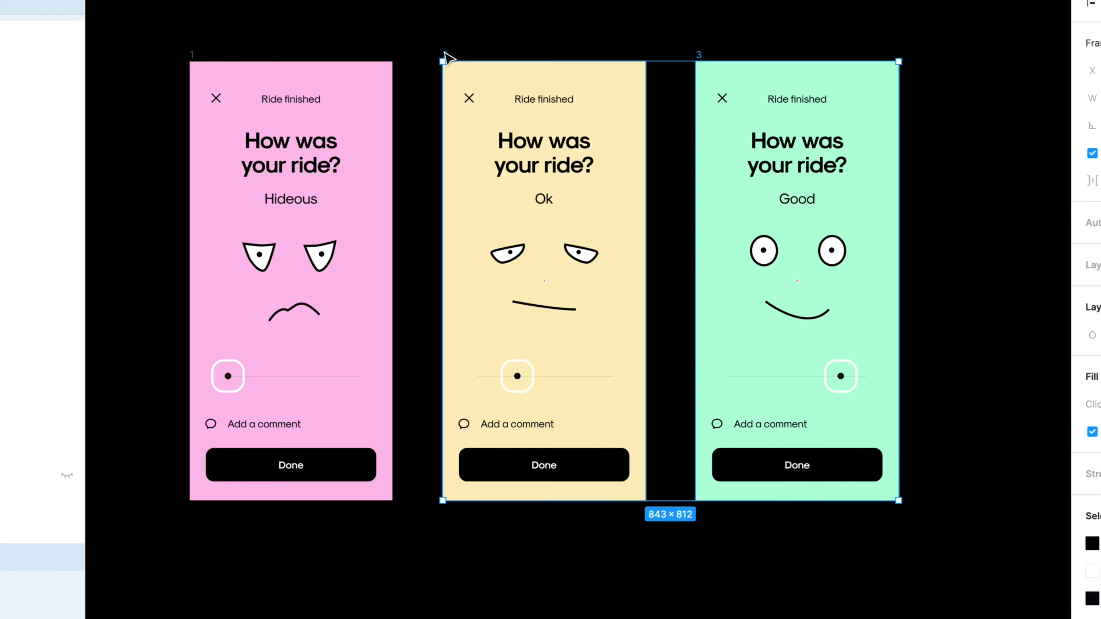
left_click(193, 55, "shift")
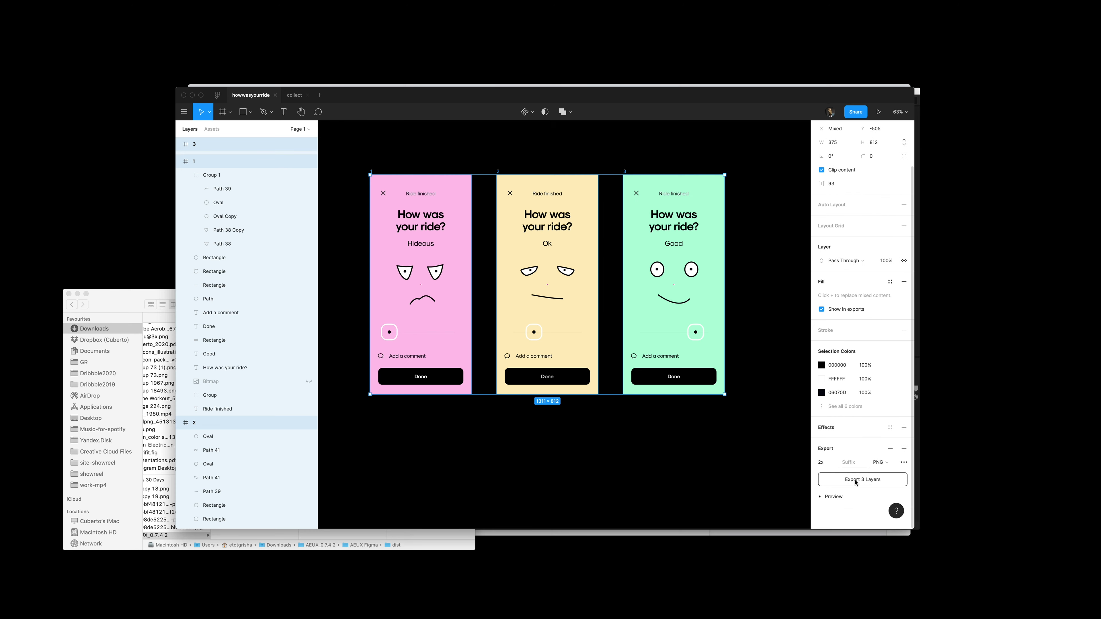
left_click(862, 479)
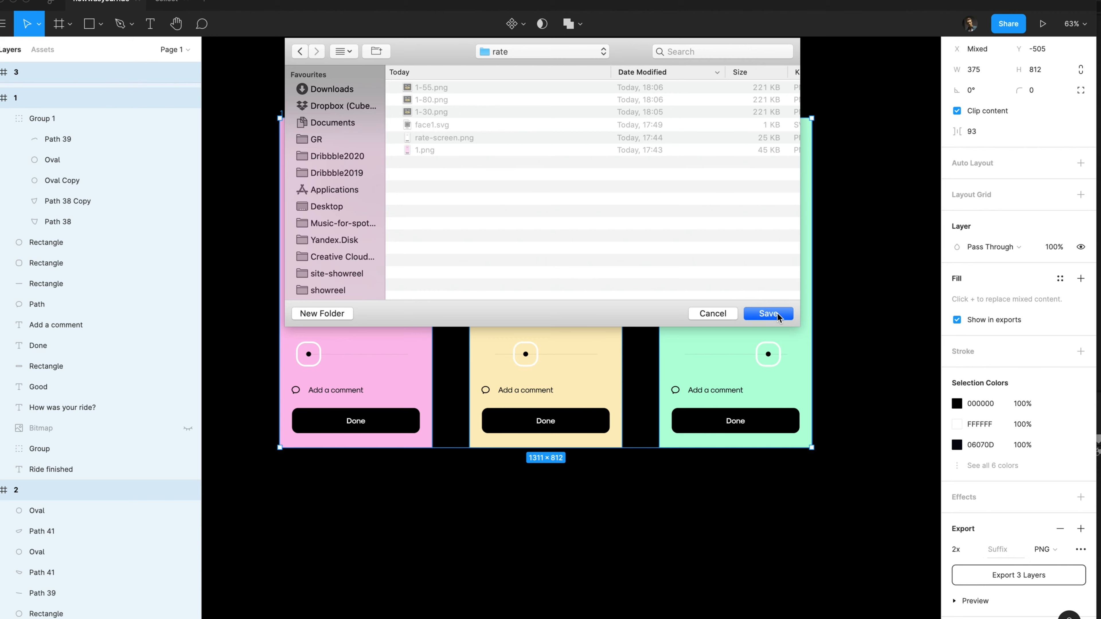
left_click(768, 314)
left_click(644, 106)
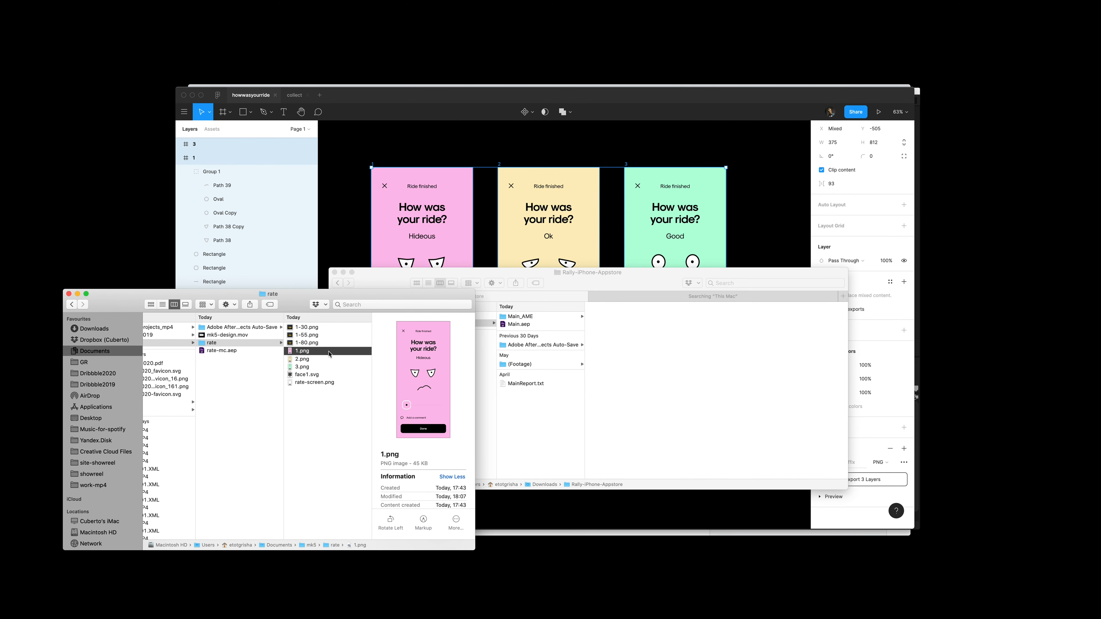
Step: Add 1.png from the rate folder to composition 1 in After Effects and place its layer just below Path 33
key("super+Tab")
key("super+Tab")
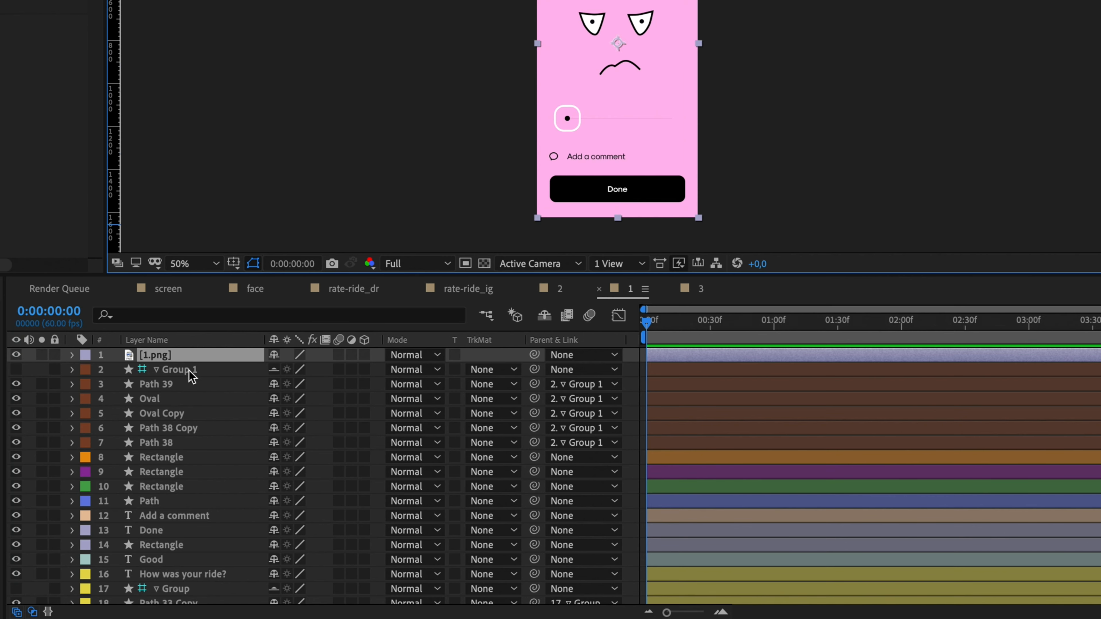
left_click_drag(360, 397, 362, 512)
mouse_move(191, 590)
left_mouse_down()
mouse_move(195, 603)
mouse_move(190, 590)
left_mouse_up()
Step: Set the tracking of the "How was your ride?" title to -10 and match its position to the reference image
scroll(619, 135, "up", 1)
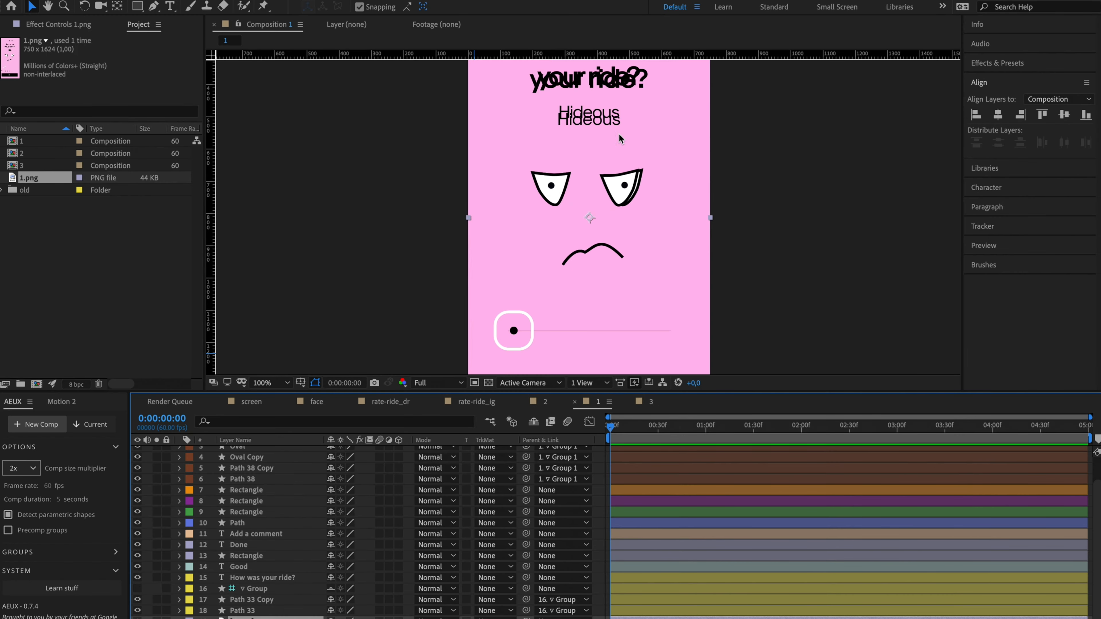
scroll(696, 141, "up", 5)
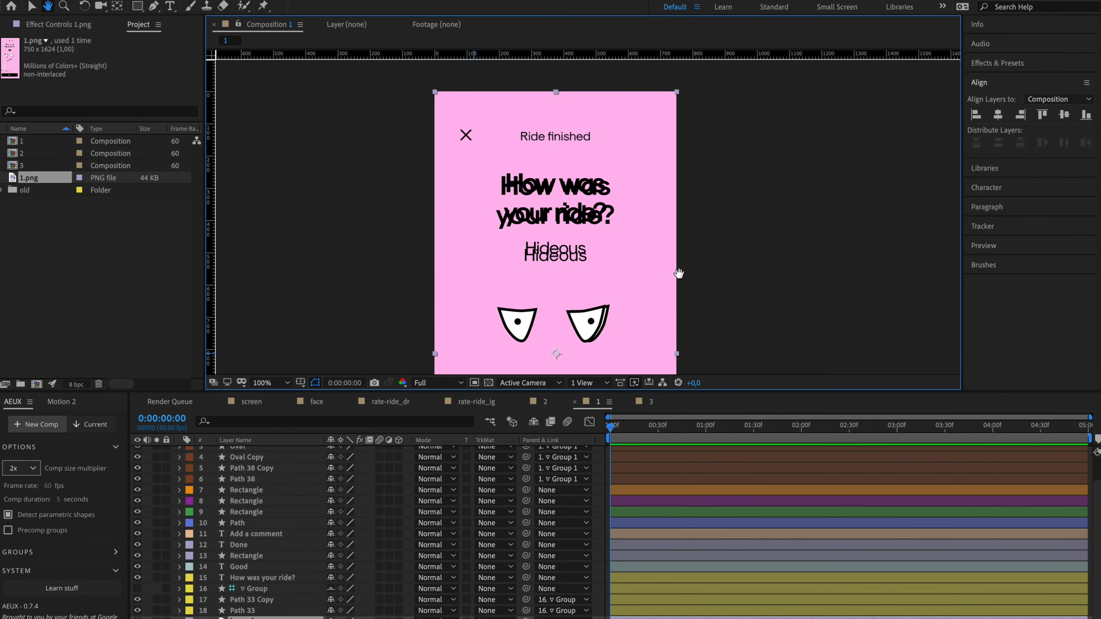
double_click(576, 198)
left_click(1066, 188)
type("-10")
key("Return")
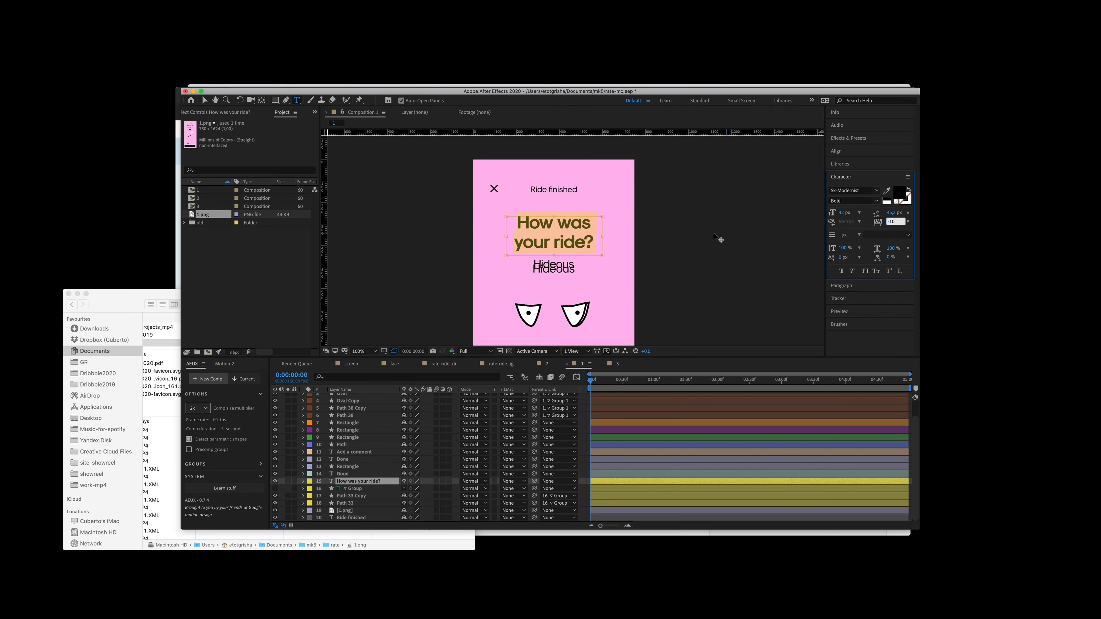
key("v")
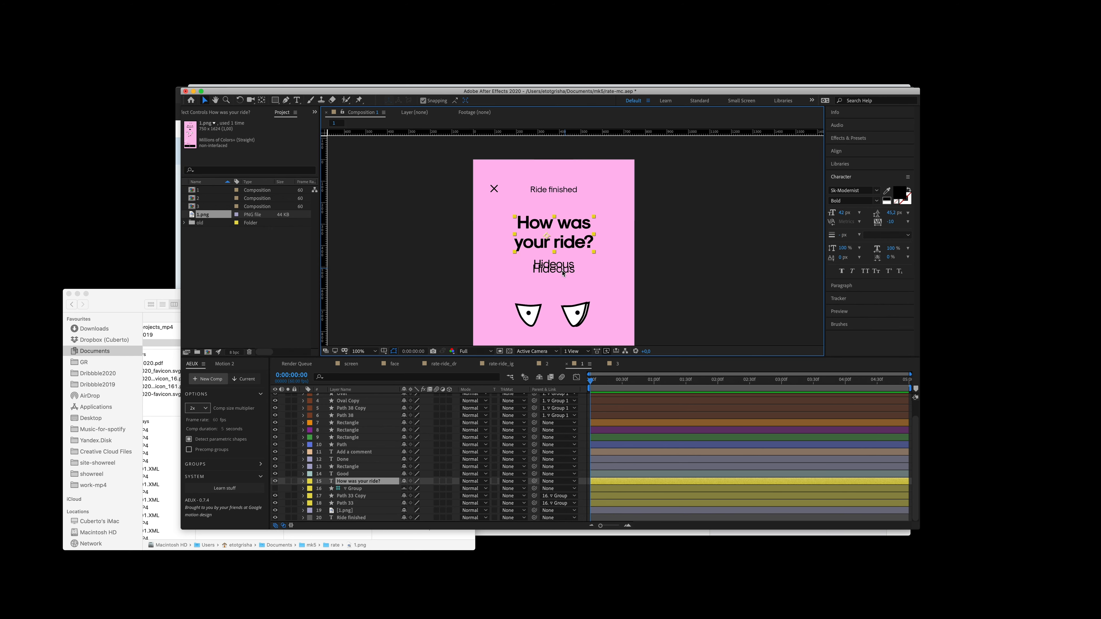
Step: Lock the 1.png reference layer and fit the "Hideous" text over it with a tracking of -20
left_click(562, 274)
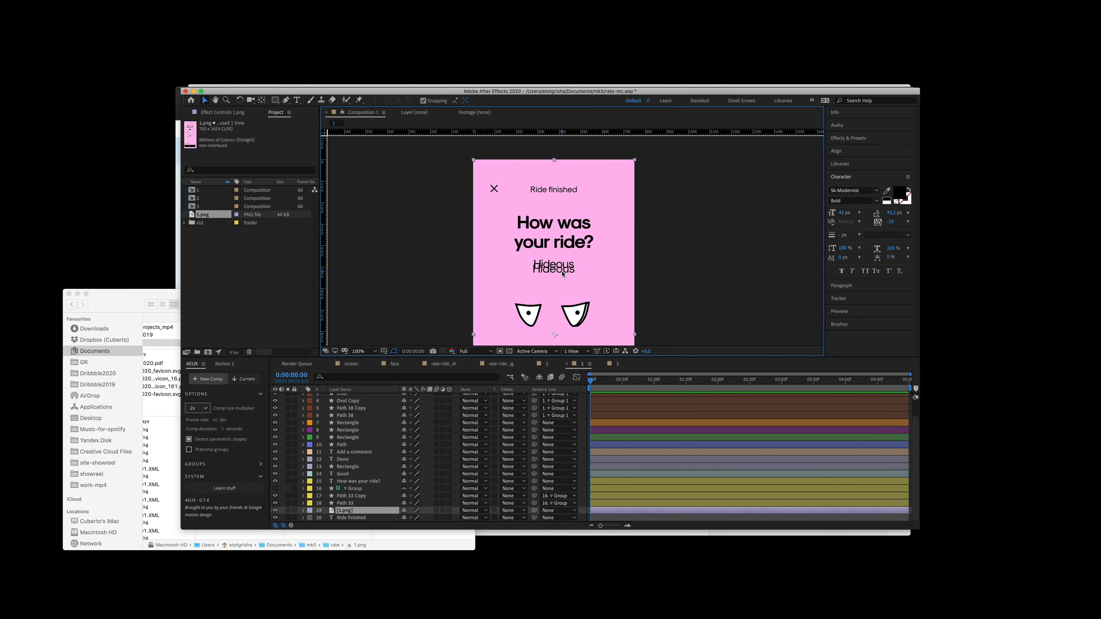
left_click(296, 511)
left_click(552, 268)
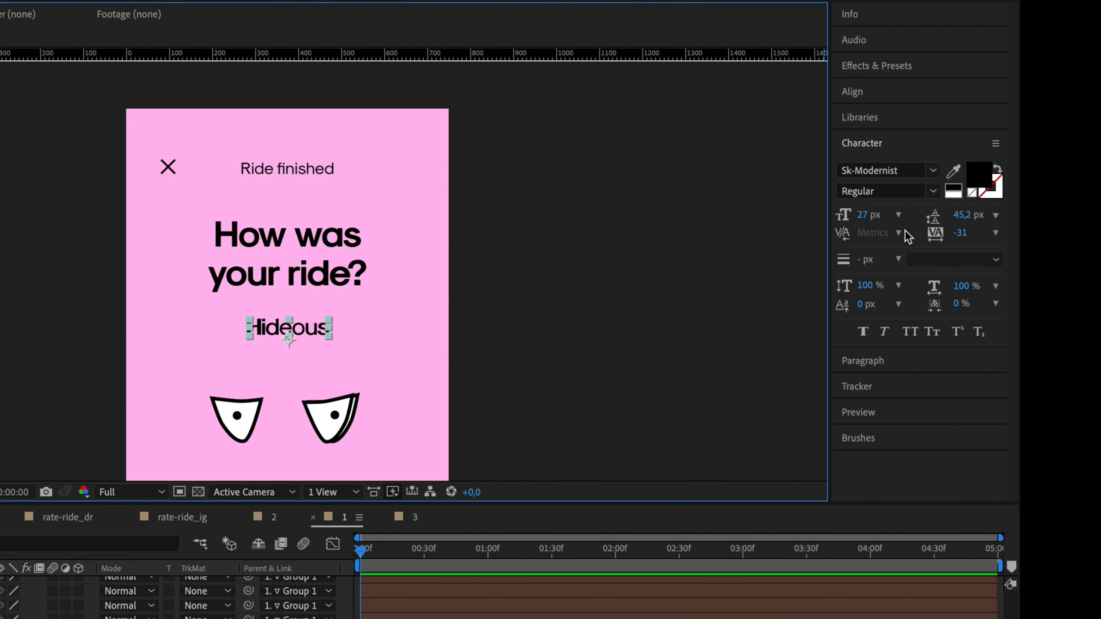
left_click(889, 222)
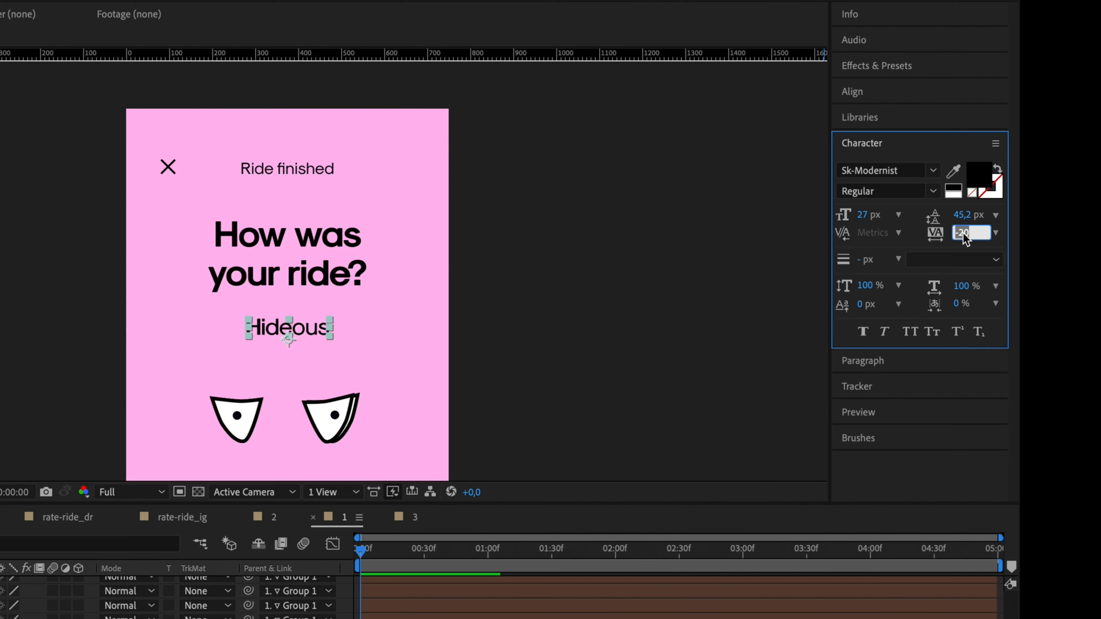
key("Return")
Step: Align the "Ride finished" and "Add a comment" texts with the reference image and check the Done button against it
left_click(284, 170)
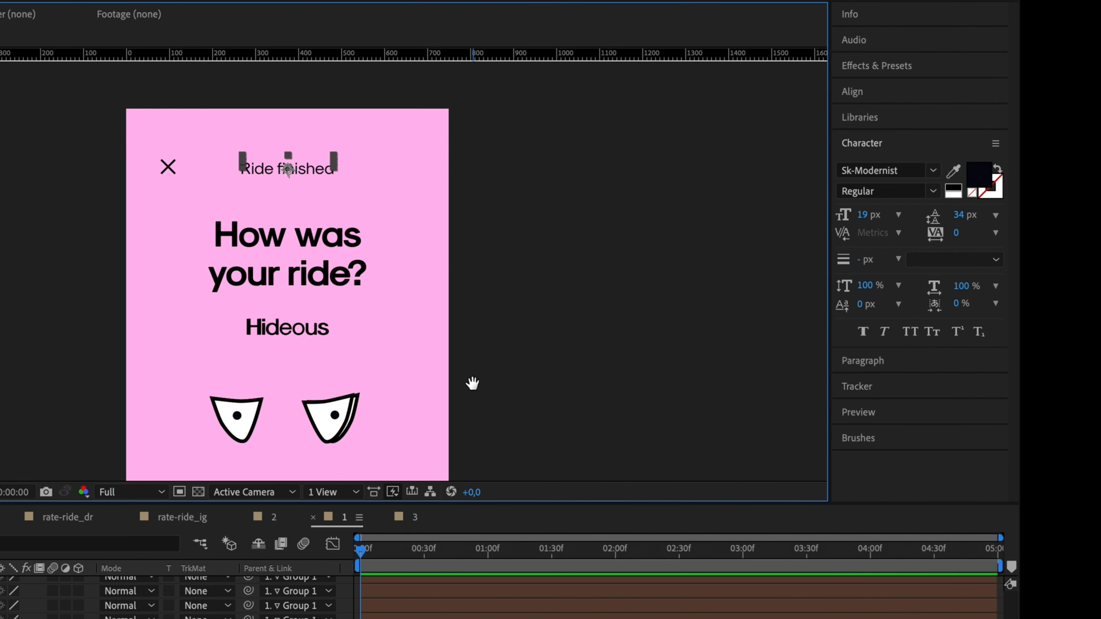
scroll(496, 298, "down", 6)
left_click(278, 393)
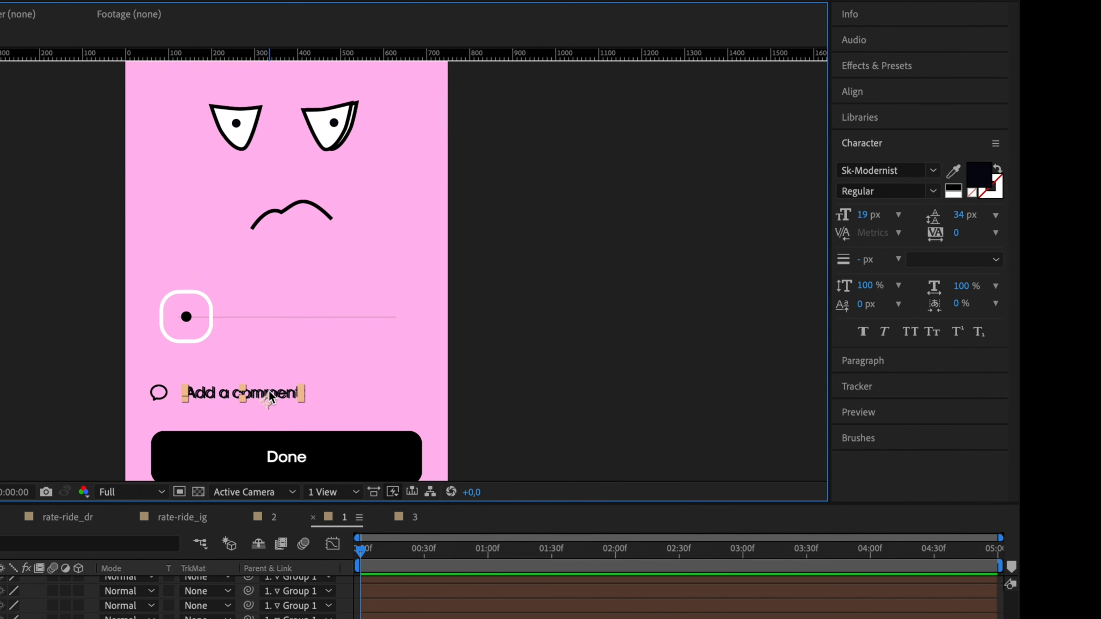
left_click(162, 394)
left_click(253, 458)
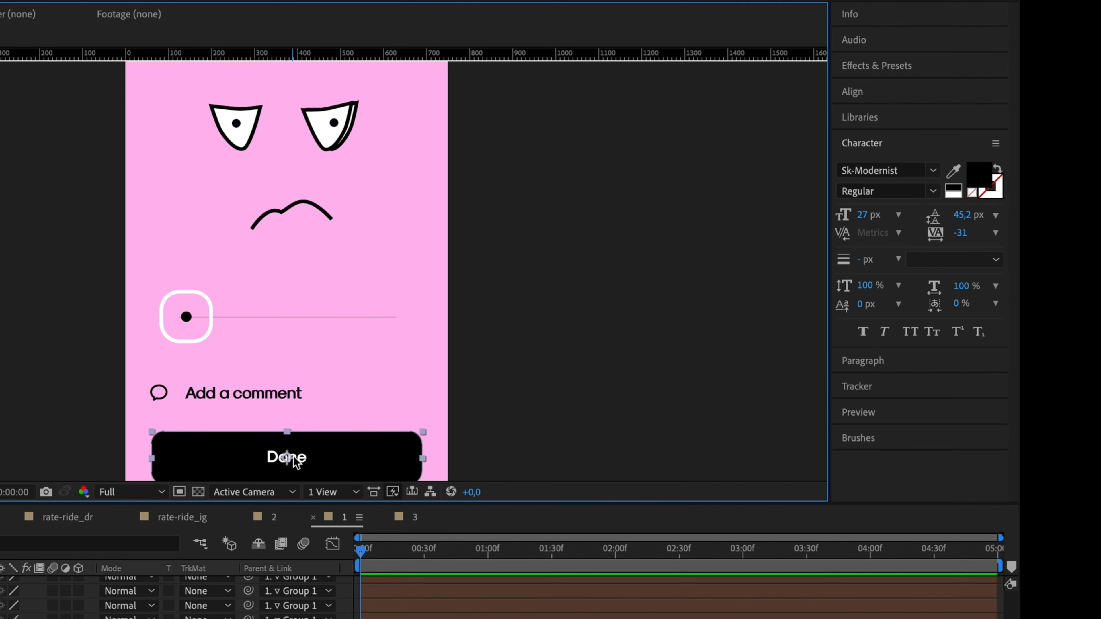
Step: Remove the 1.png reference layer from composition 1 and rename the composition as screen
left_click_drag(326, 456, 330, 354)
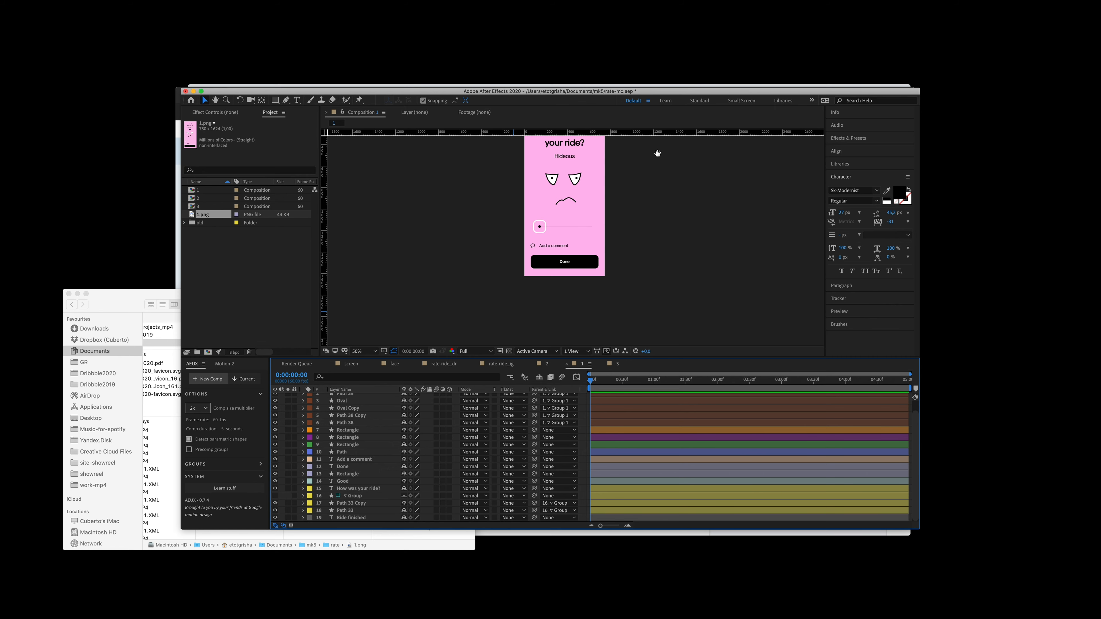
left_click_drag(657, 153, 651, 248)
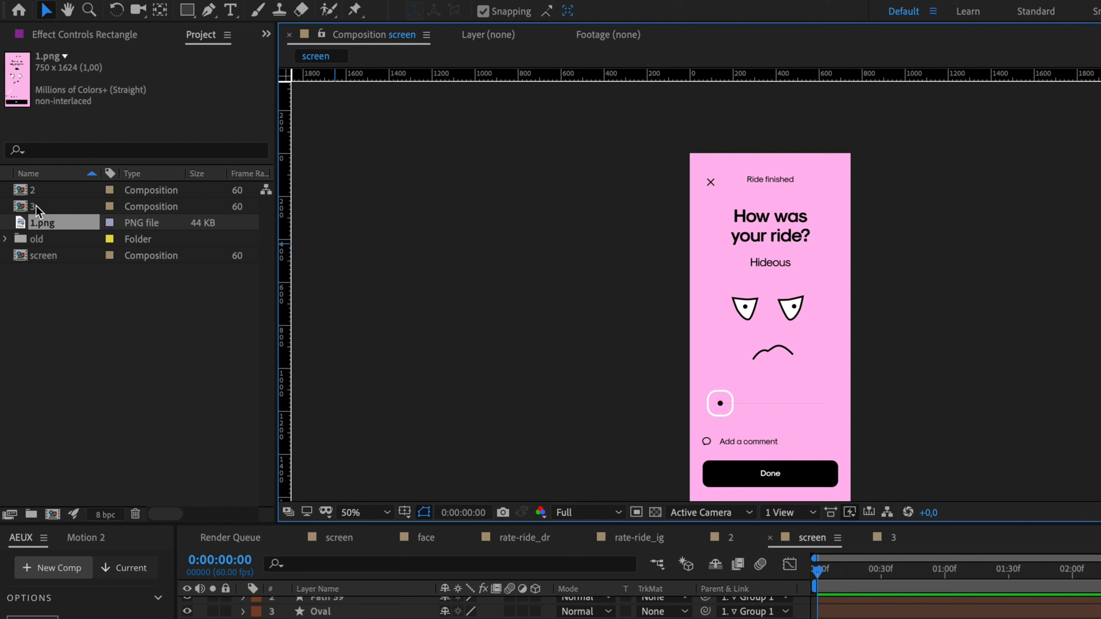
Step: Add 3.png from the rate folder on top of composition 3 as a locked reference layer at 36% opacity
left_click(36, 207)
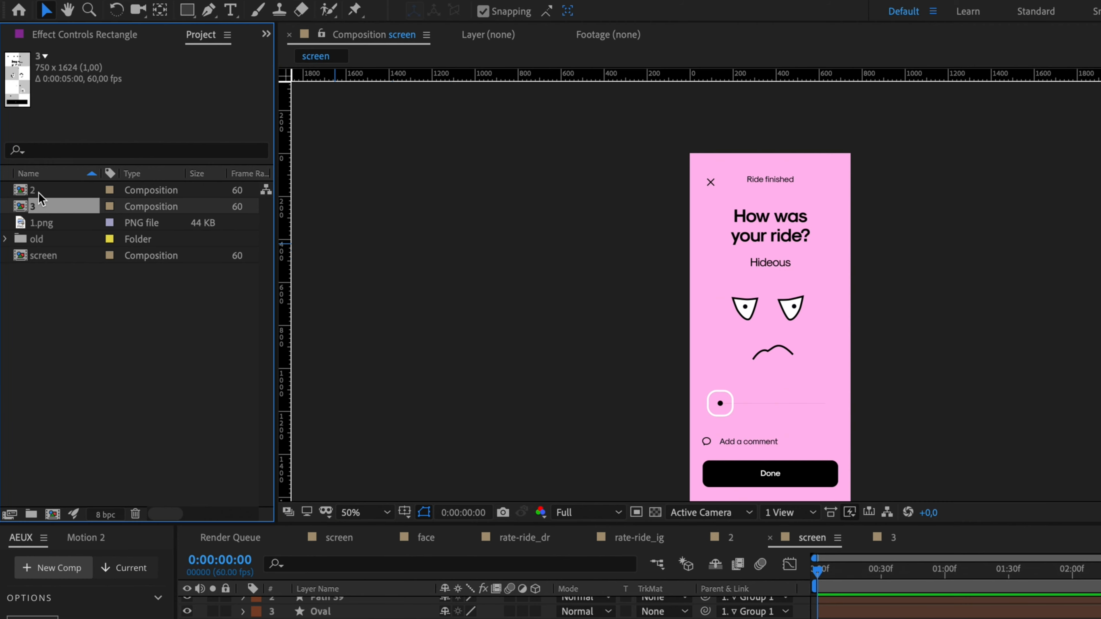
double_click(39, 203)
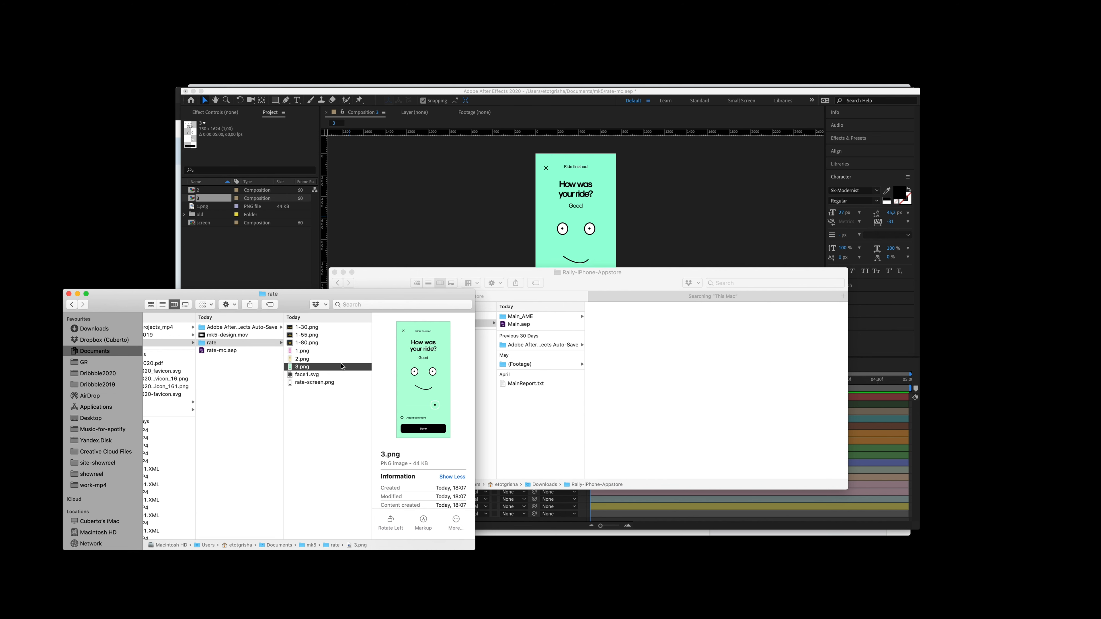
left_click_drag(302, 366, 575, 267)
key("super+Tab")
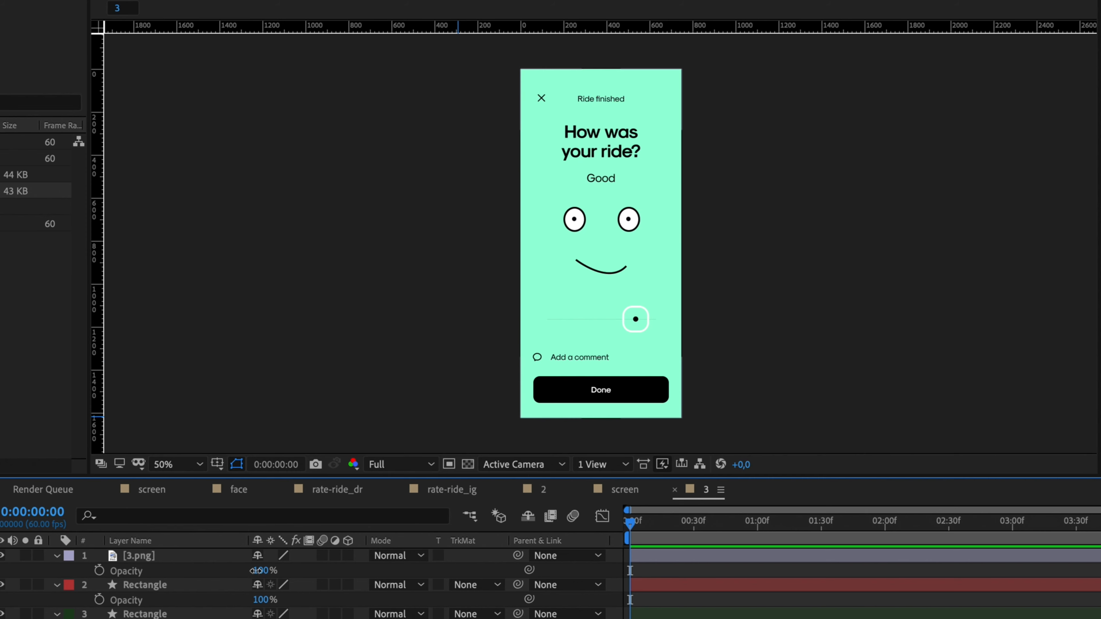
left_click_drag(255, 571, 179, 574)
left_click(145, 558)
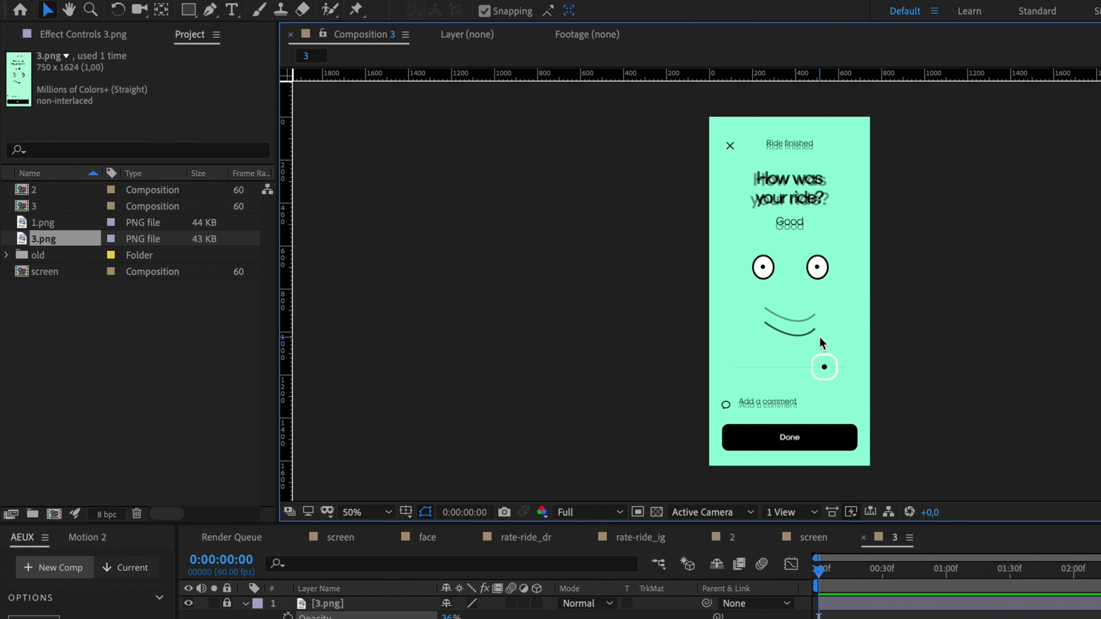
Step: Move the smiling mouth path in composition 3 up to match the 3.png reference
left_click(615, 280)
key("shift+Up")
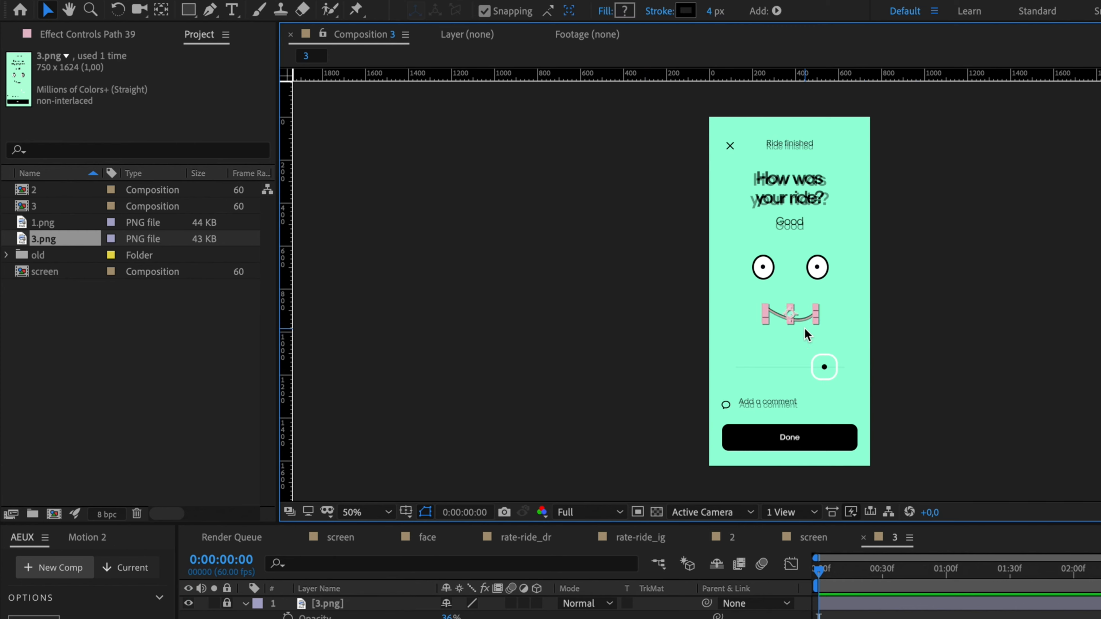
left_click(820, 272)
left_click(845, 292)
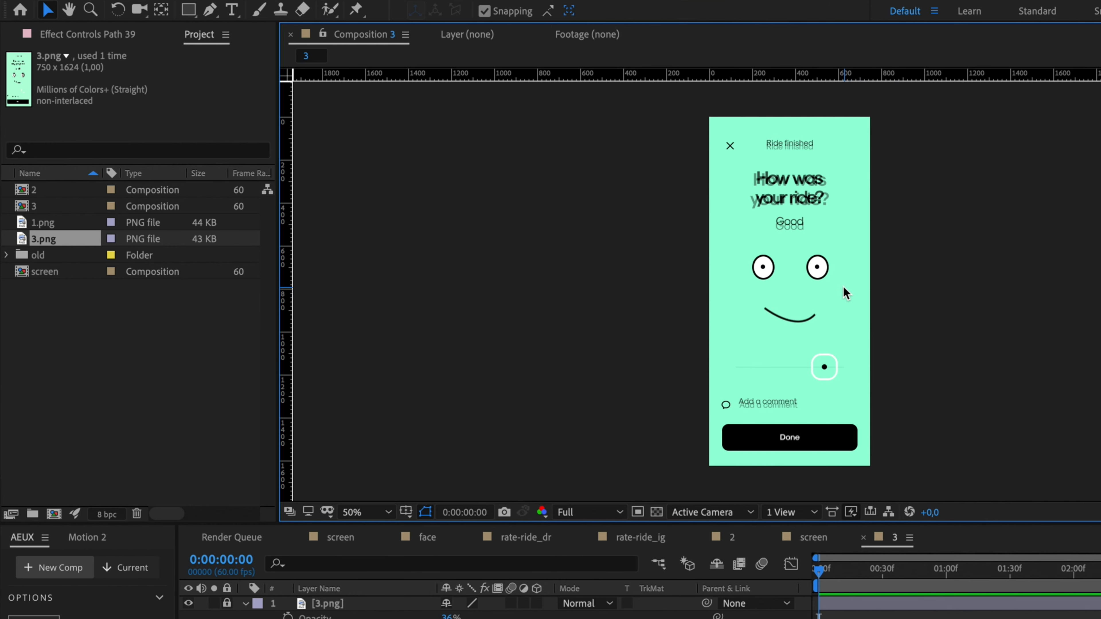
Step: Copy the two eye ovals and the smile from composition 3 into the screen composition, placing their layers directly below Path 38
left_click(823, 281)
left_click(799, 316, "shift")
left_click(769, 275, "shift")
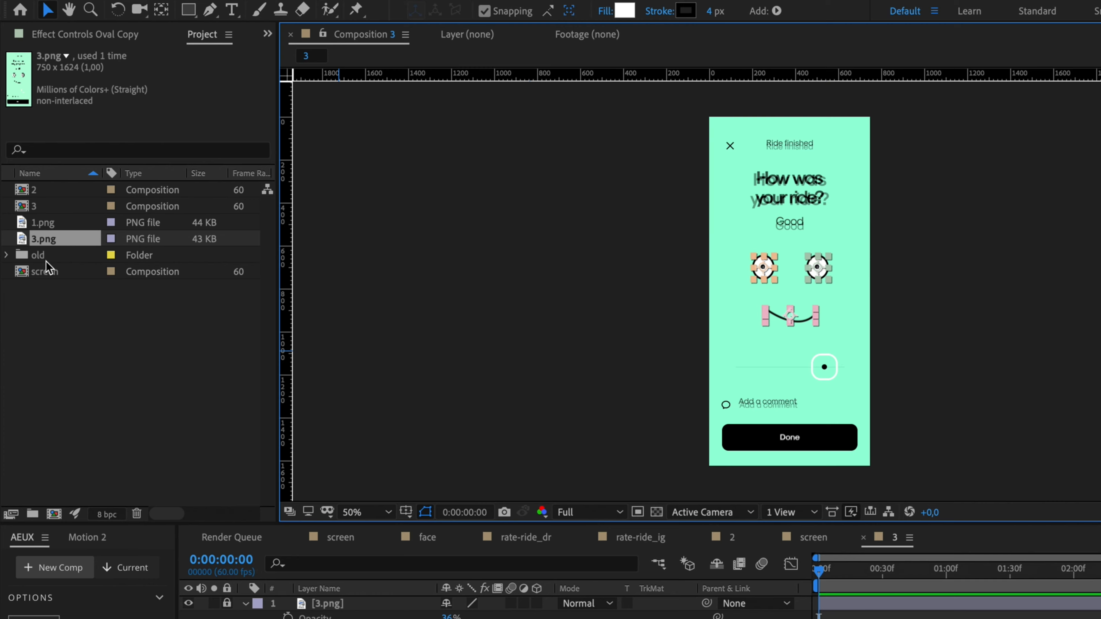
double_click(48, 271)
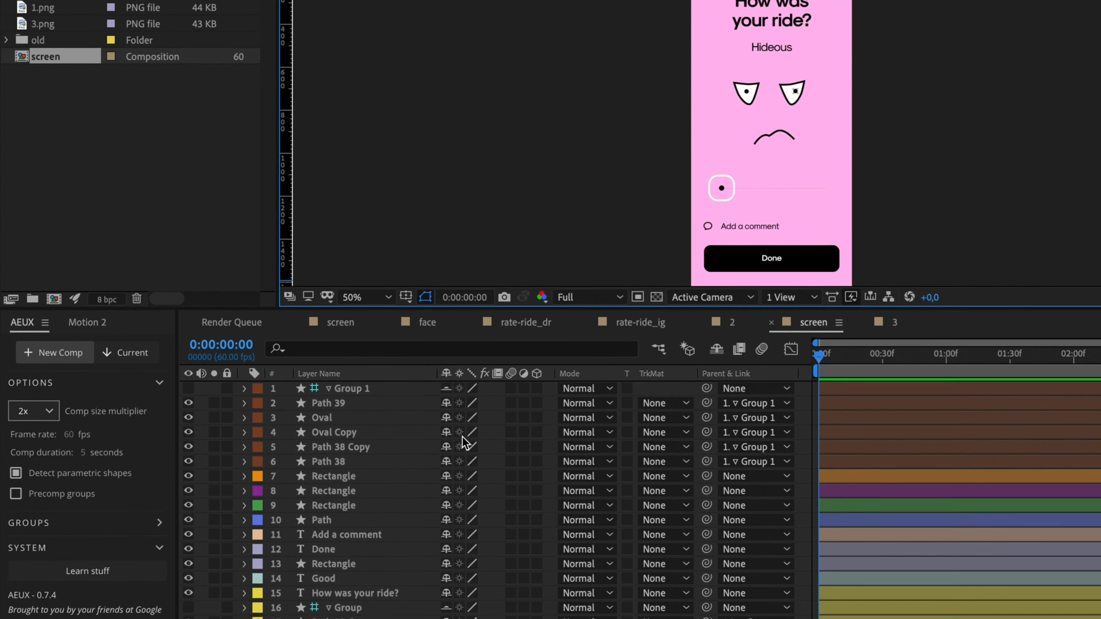
key("ctrl+v")
left_click_drag(369, 387, 363, 474)
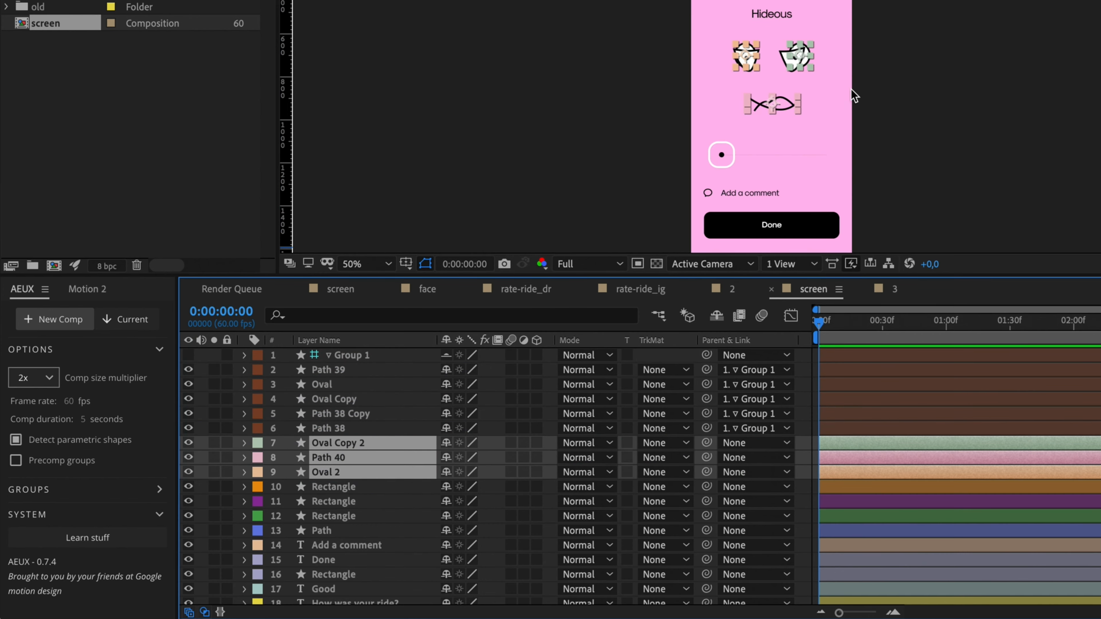
scroll(423, 501, "down", 5)
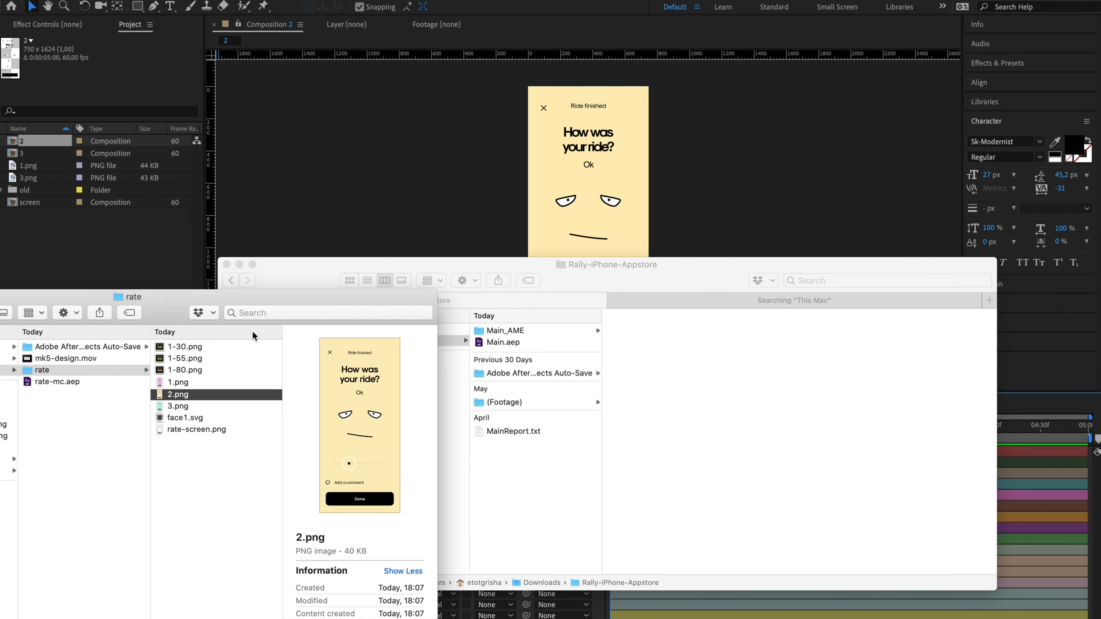
Step: Add 2.png on top of composition 2 as a locked reference at 47% opacity and move the mouth up to match it
left_click_drag(218, 394, 594, 249)
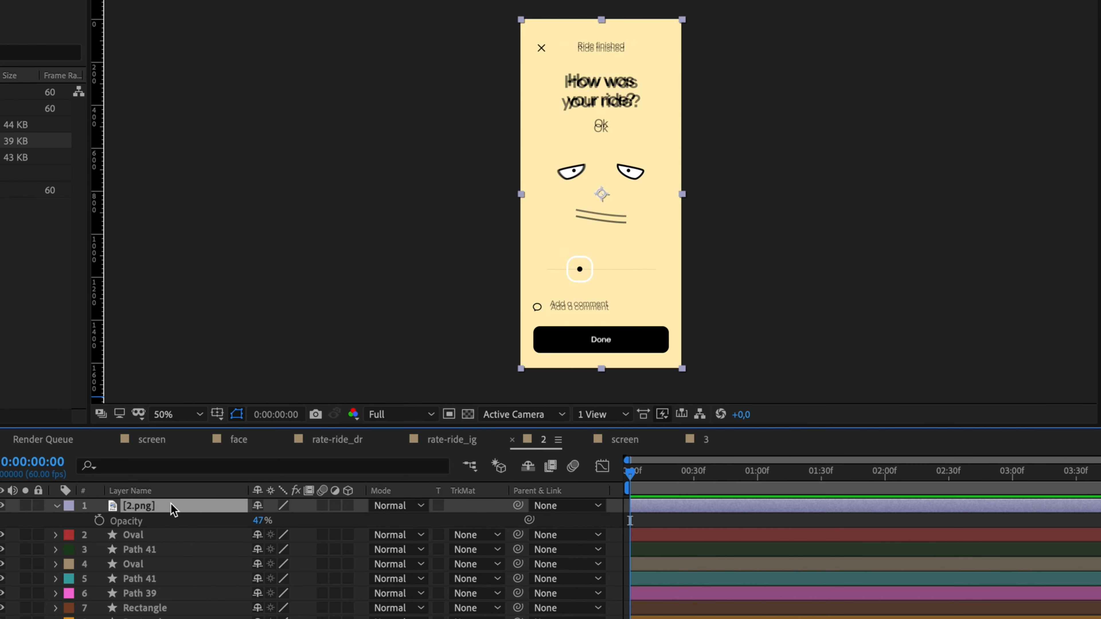
left_click(166, 451)
left_click(602, 217)
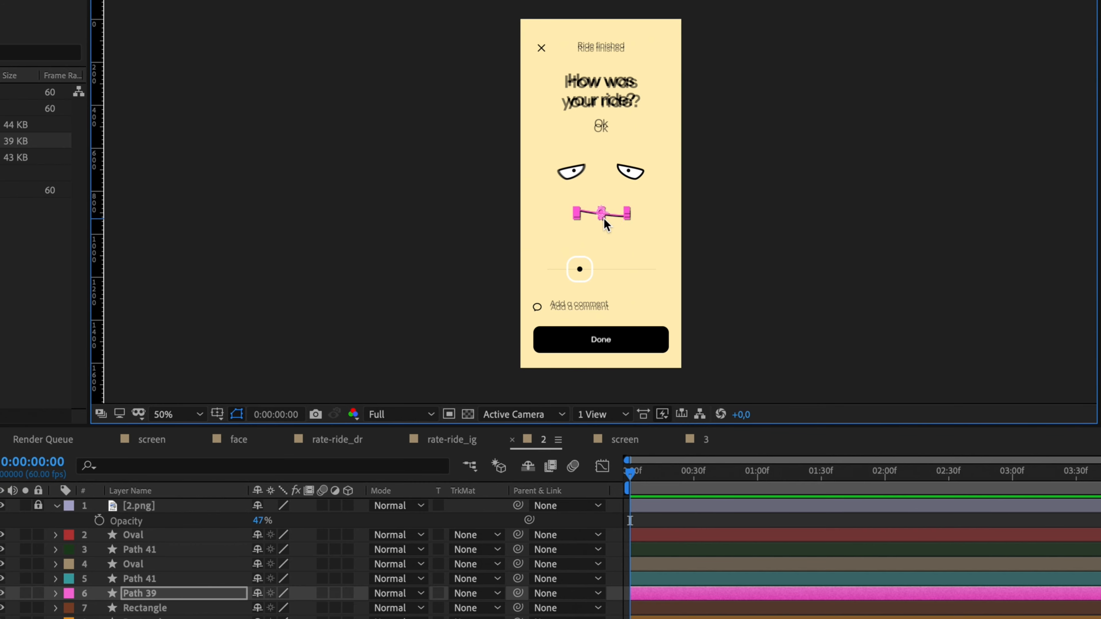
Step: Copy the half-moon eyes, a pupil and the mouth from composition 2 into the screen composition, placing them below Path 38
left_click(637, 173, "shift")
left_click(139, 549, "shift")
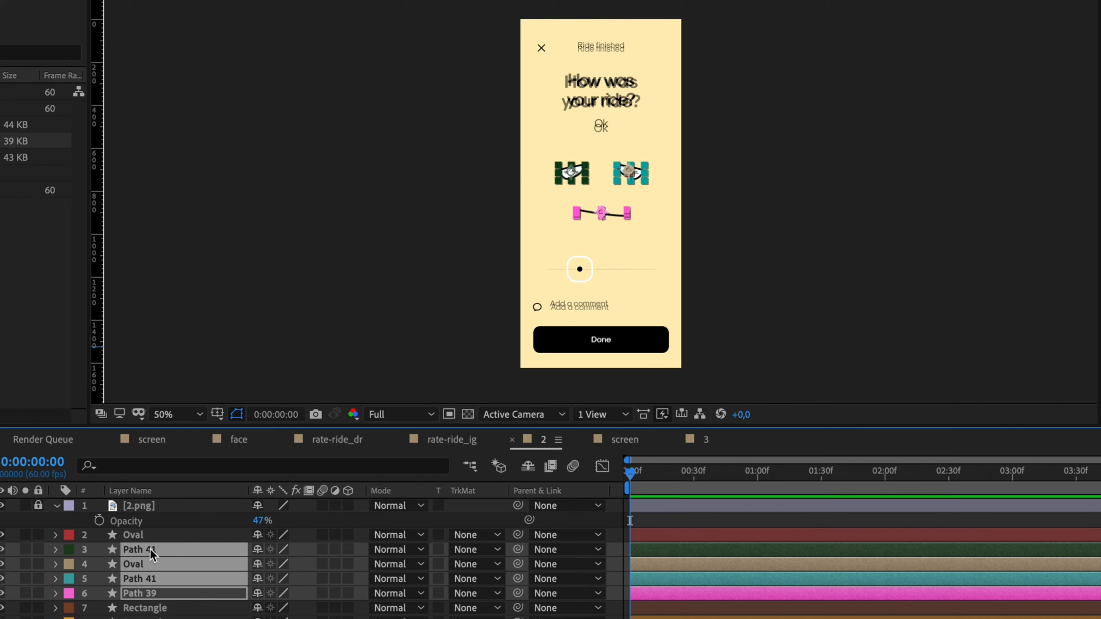
double_click(44, 190)
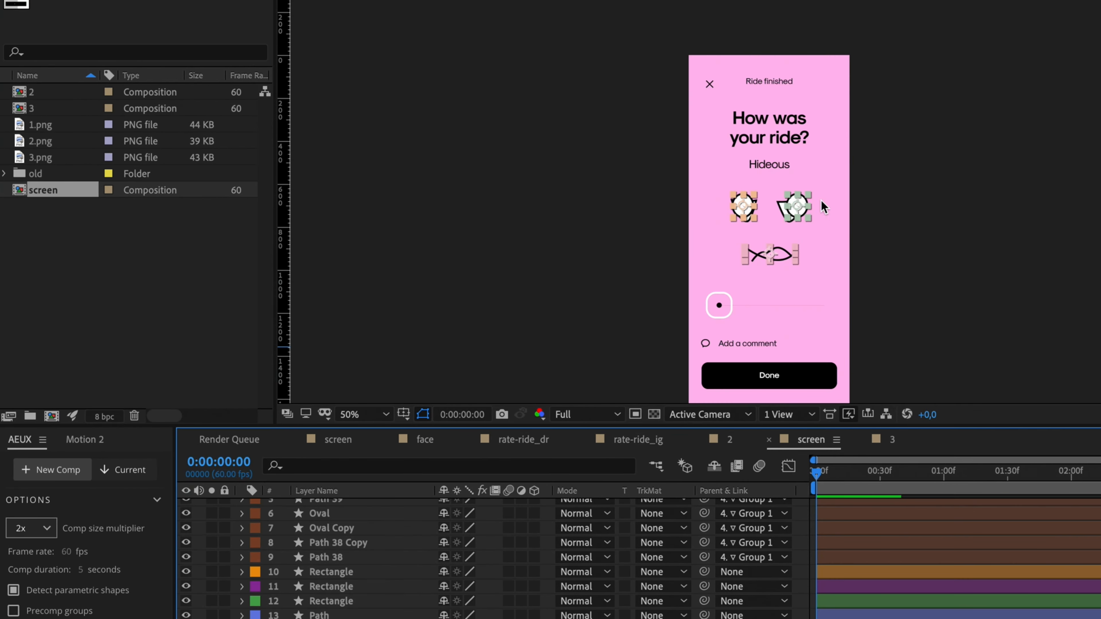
key("ctrl+v")
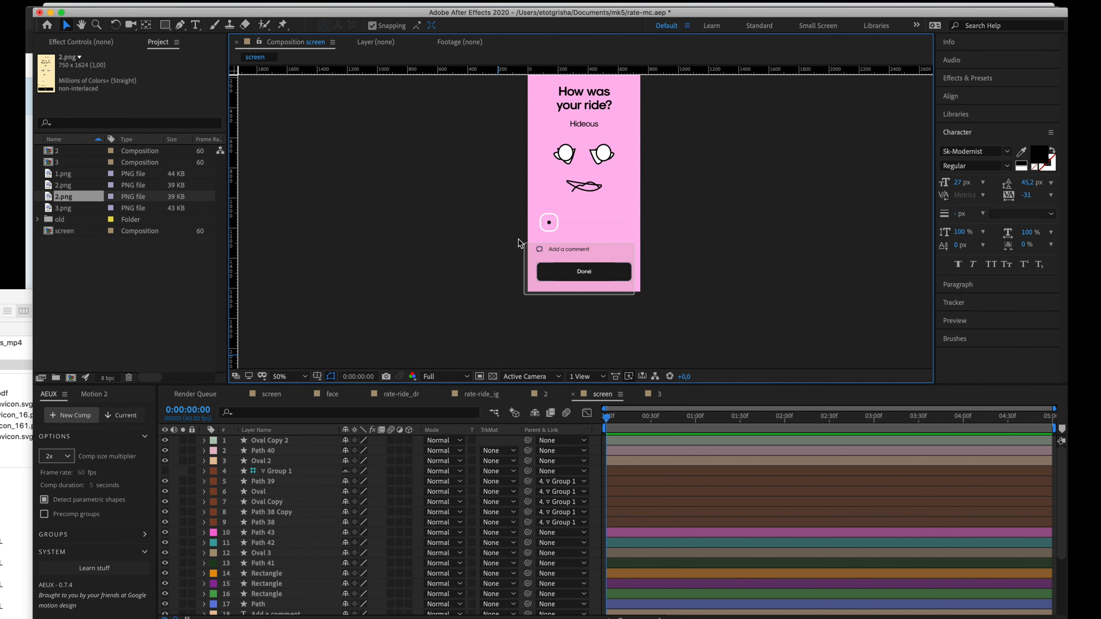
Step: Pre-compose the screen's static elements: slider track, comment row, Done button, title, close icon and Ride finished header
left_click_drag(518, 242, 520, 246)
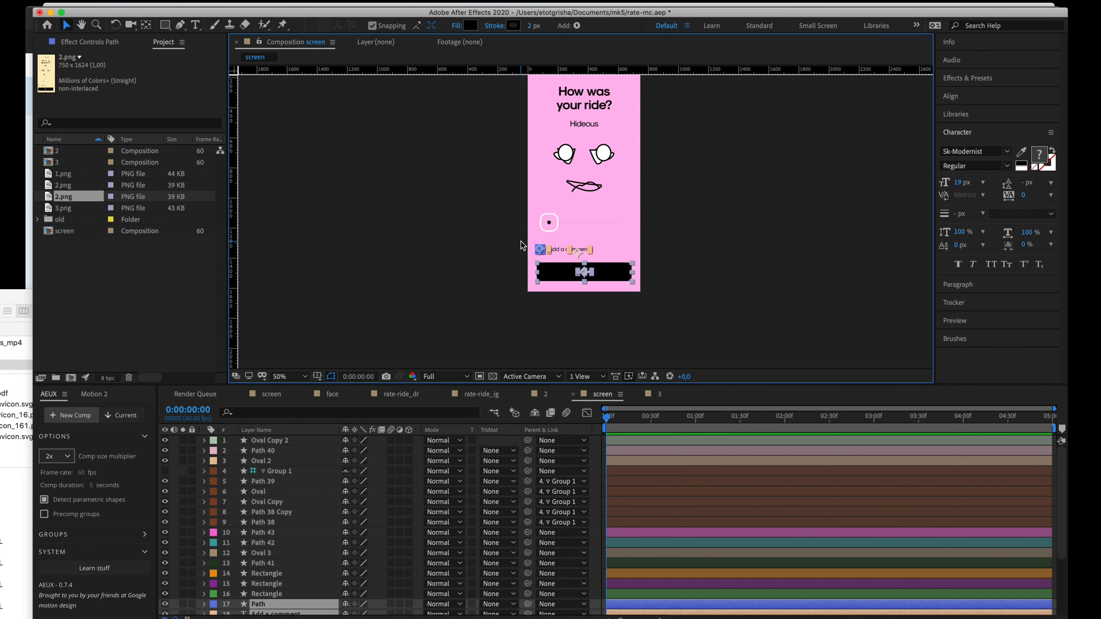
left_click(597, 225, "shift")
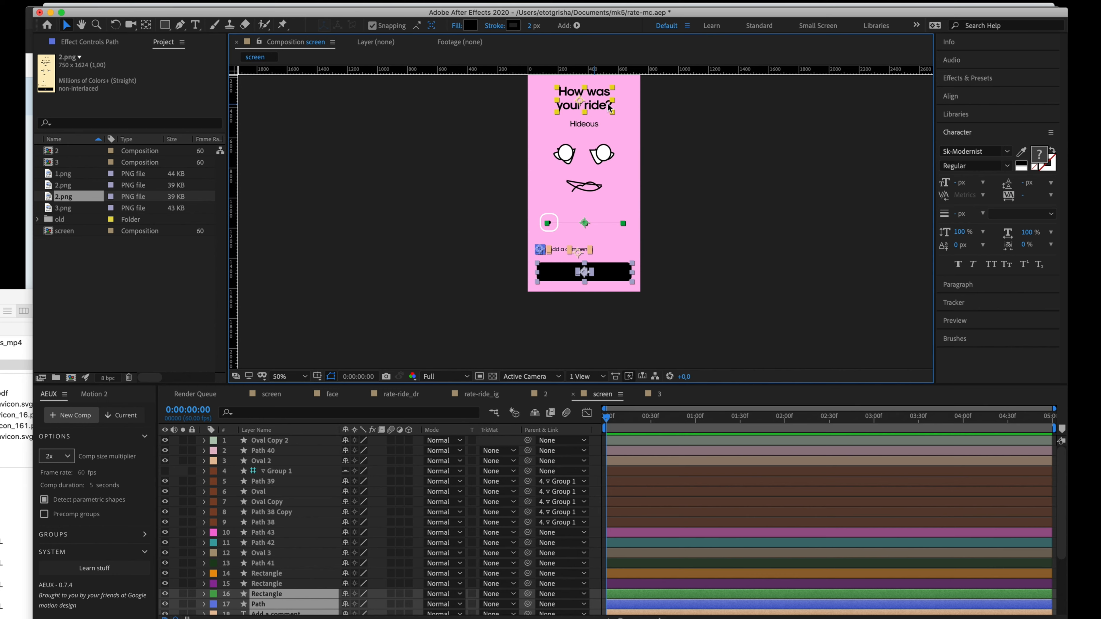
scroll(680, 162, "up", 3)
left_click_drag(507, 109, 640, 135)
scroll(672, 503, "down", 4)
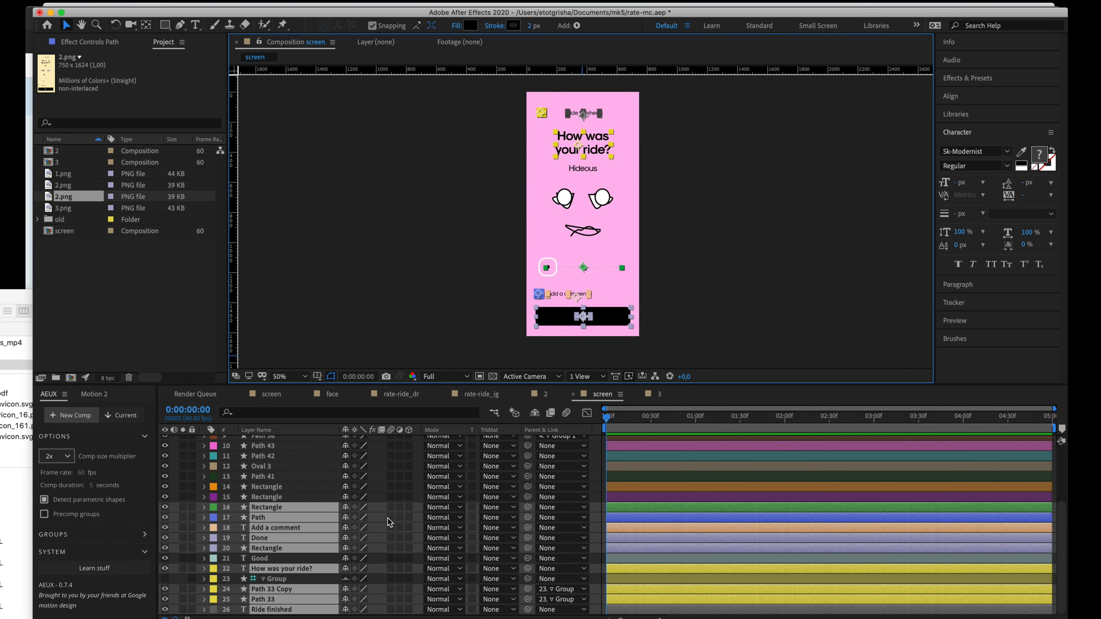
right_click(315, 546)
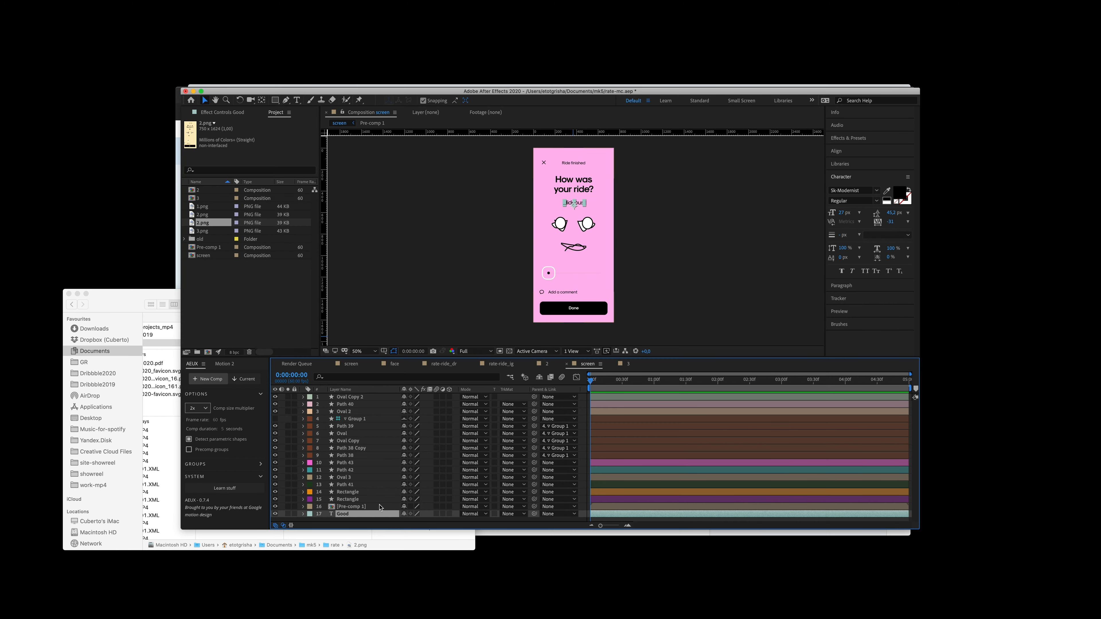
Step: Lock the Pre-comp 1 layer and toggle its visibility to check which elements it contains
left_click(379, 507)
left_click(356, 499)
left_click(355, 506)
left_click(354, 499)
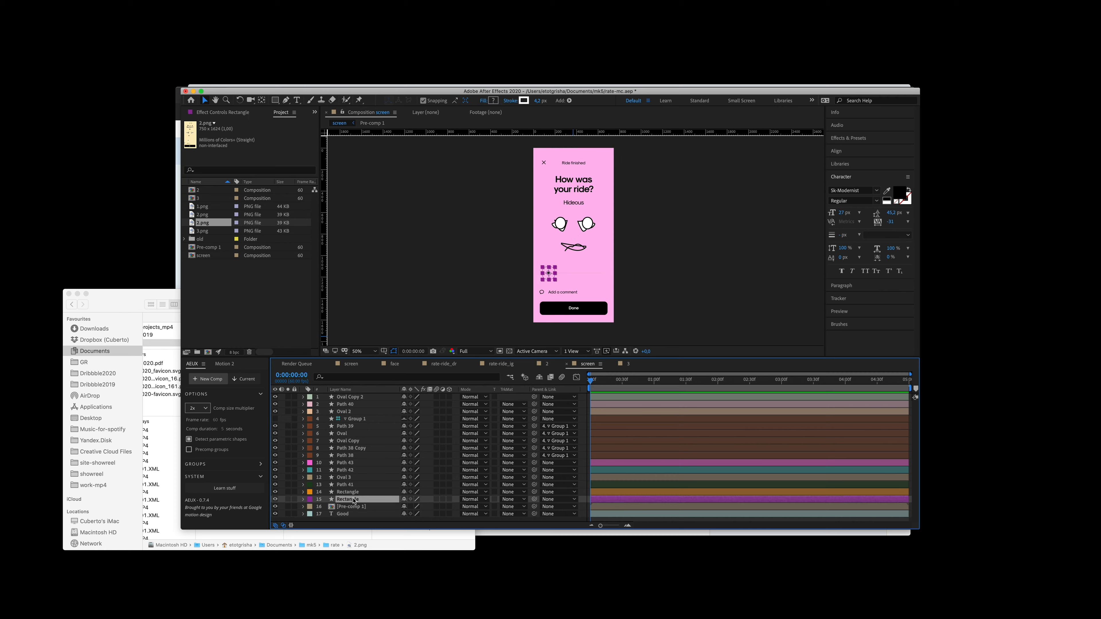
left_click(351, 506)
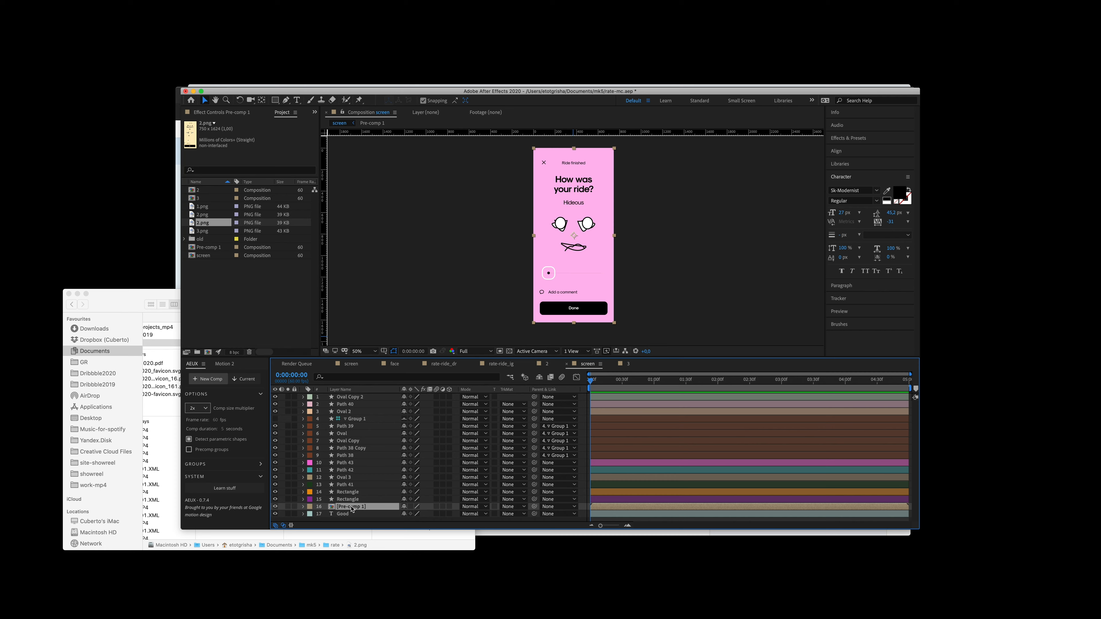
left_click(294, 506)
left_click(275, 506)
left_click(275, 506)
left_click(275, 506)
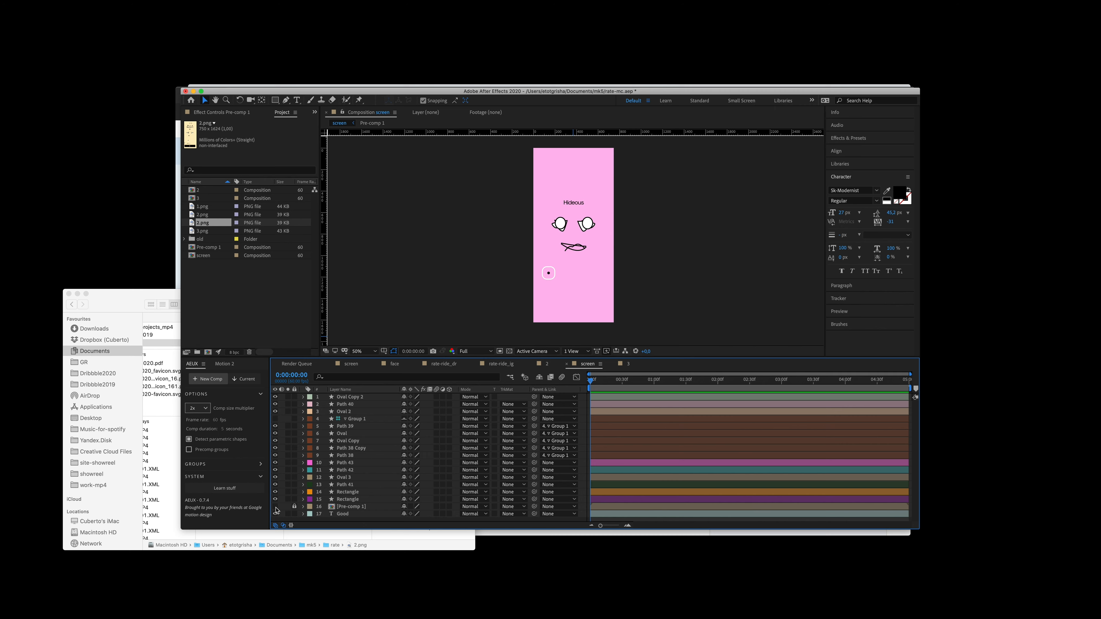
Step: Move the two round eye ovals straight up, clear of the other eye shapes
left_click(560, 223)
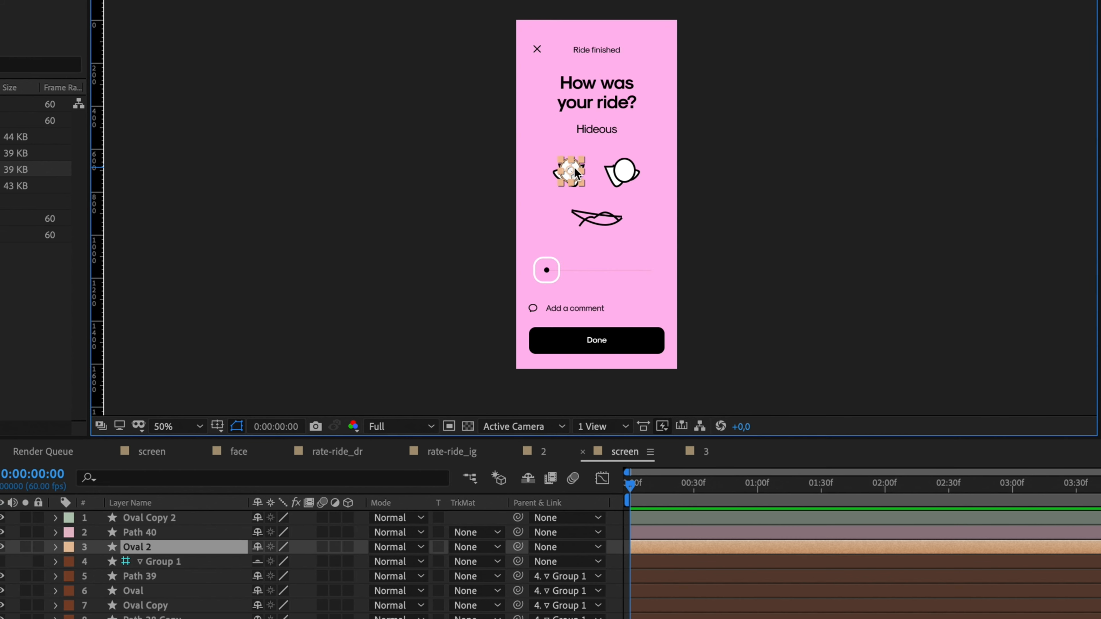
key("period")
left_click(596, 210, "shift")
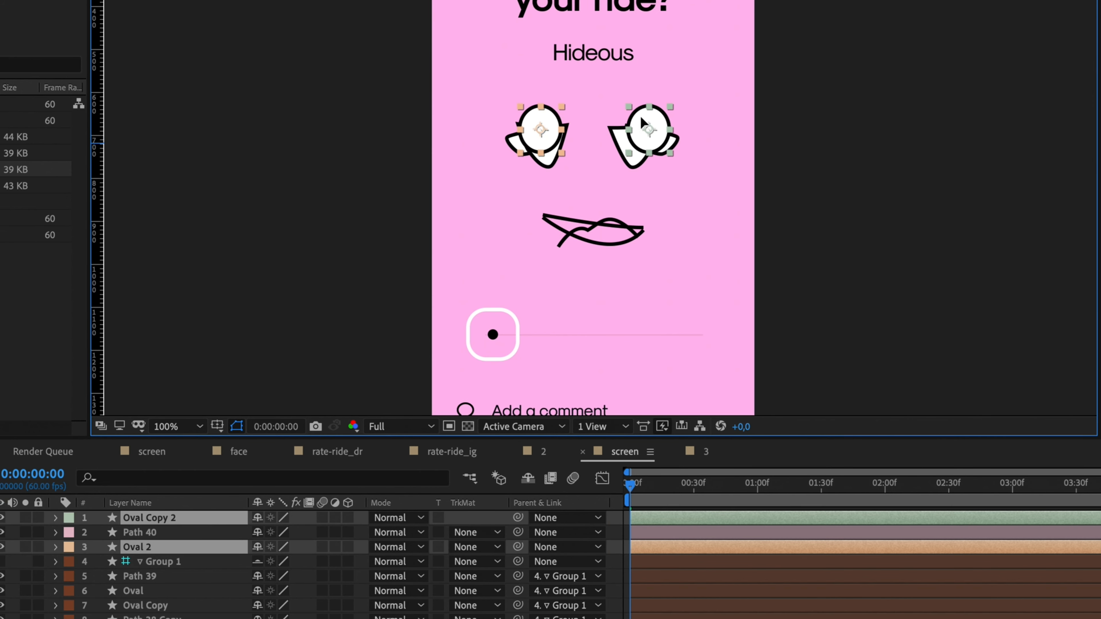
left_click_drag(642, 126, 643, 63)
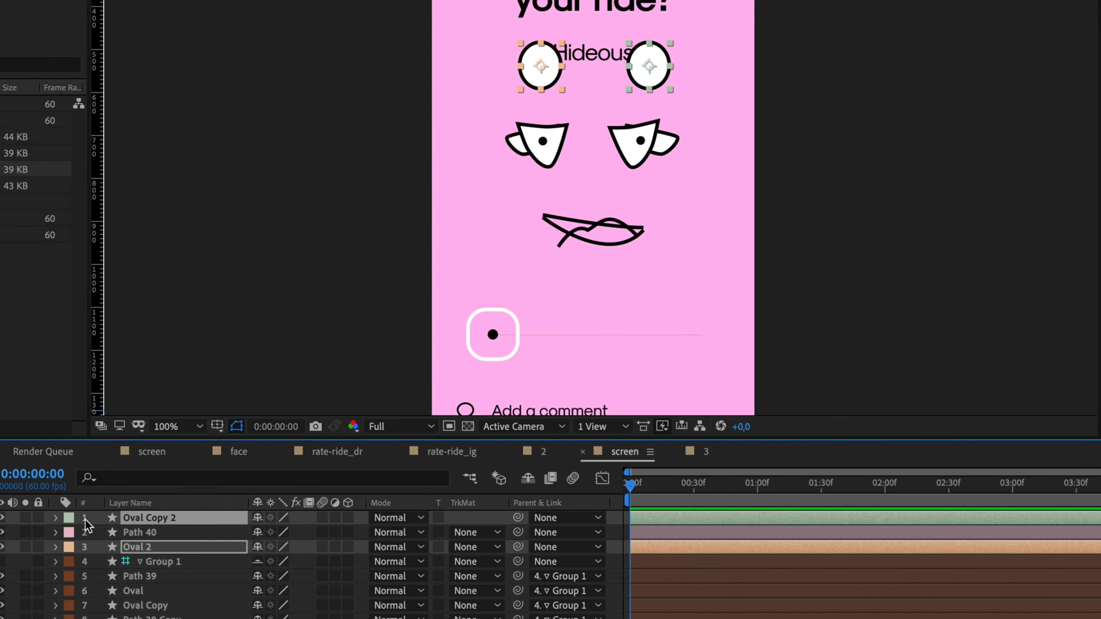
Step: Move the half-moon eyes and the angular Path 38 eyes down to separate positions, and delete the duplicate Oval 3 pupil
left_click(539, 146)
left_click(641, 143)
left_click(513, 152, "shift")
left_click_drag(513, 152, 513, 219)
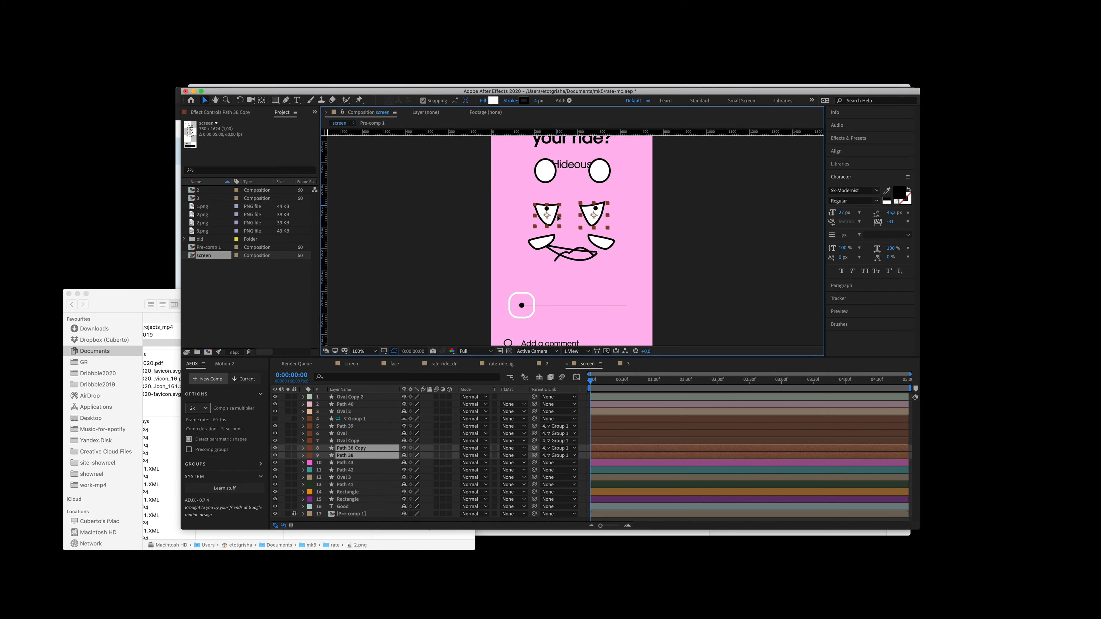
left_click_drag(557, 209, 558, 291)
left_click(599, 207)
key("Delete")
Step: Move the round eye ovals back around the pupils, stack their layers below Path 38, and centre the pupils in them
left_click(600, 172)
left_click(546, 170, "shift")
left_click_drag(546, 170, 547, 212)
left_click_drag(352, 411, 360, 458)
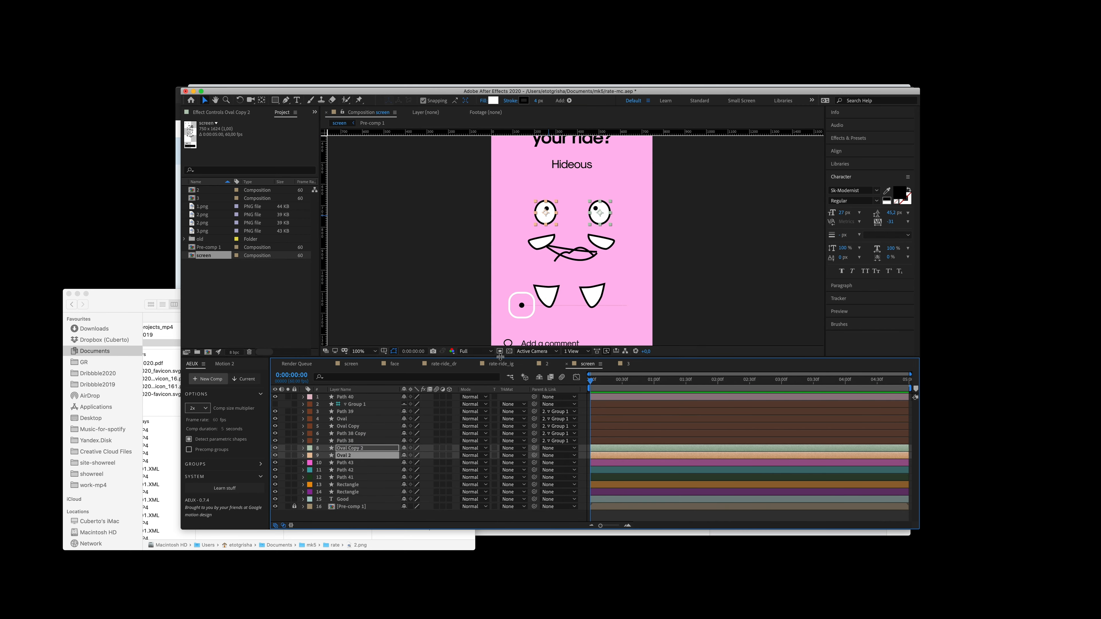
left_click(600, 210)
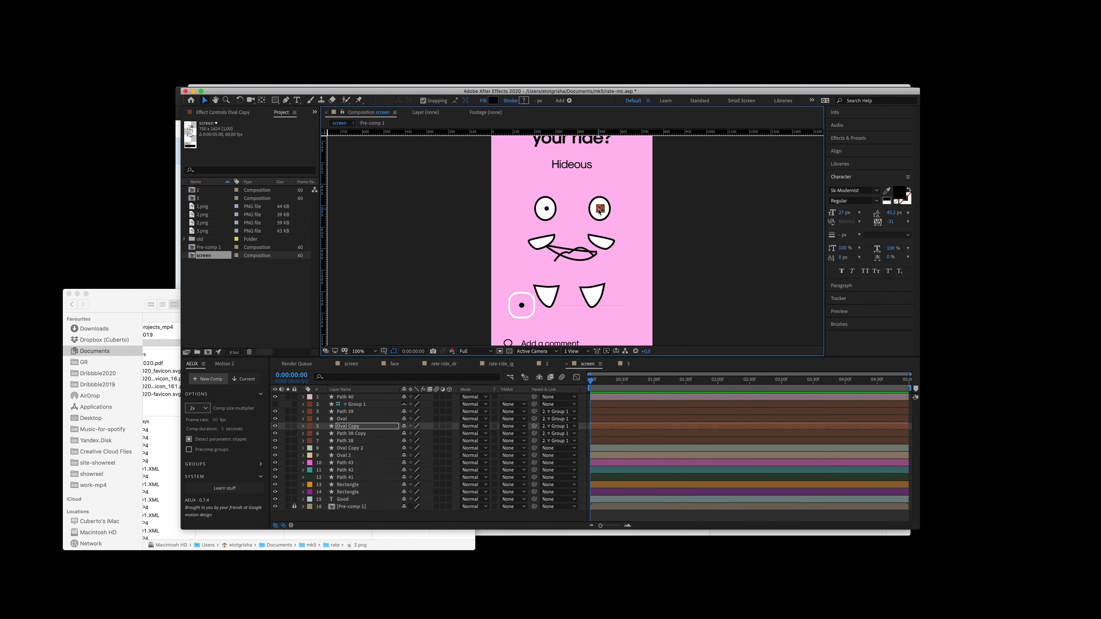
left_click(546, 209)
Step: Convert the Oval 2 eye shape to a Bezier path and set a Path keyframe at 0:00:00:00
left_click(551, 220)
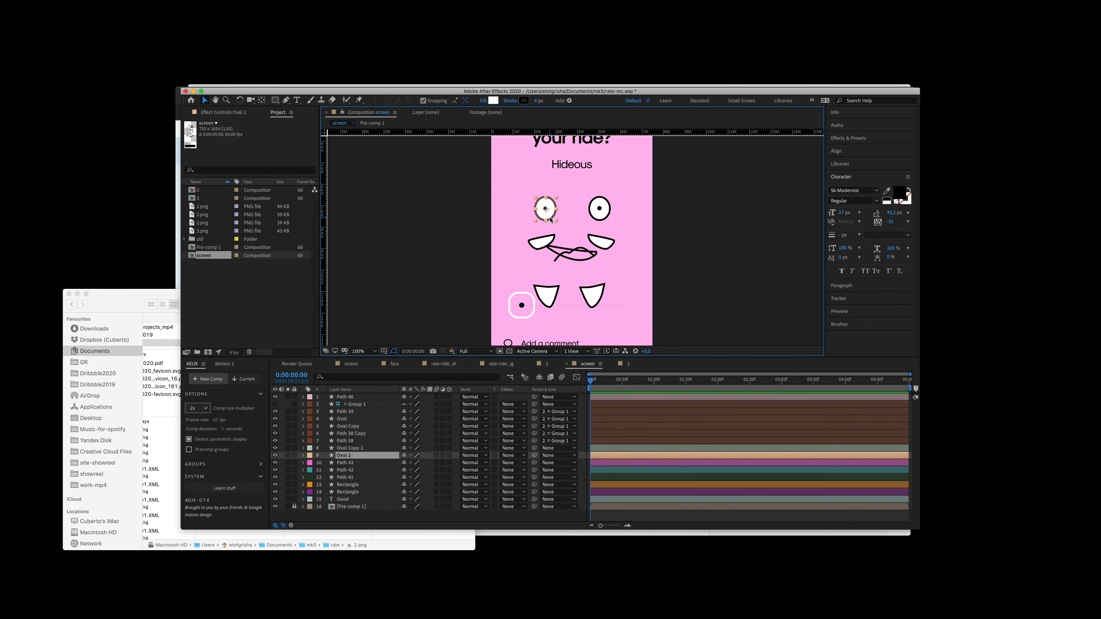
left_click(303, 455)
left_click(311, 463)
left_click(319, 471)
left_click(340, 471)
left_click(342, 476)
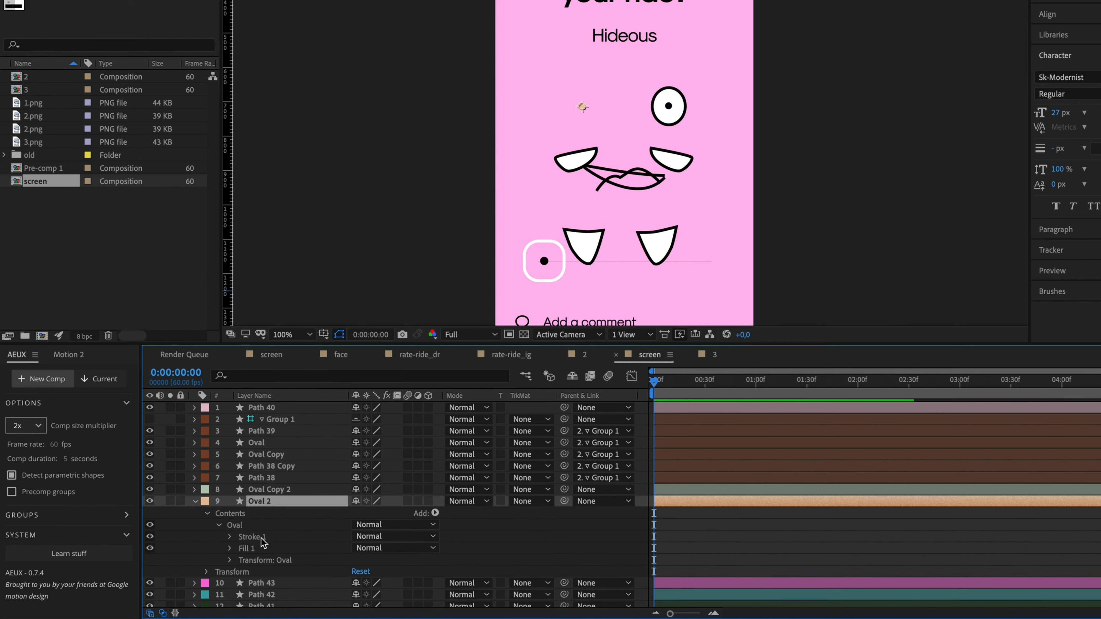
left_click(230, 537)
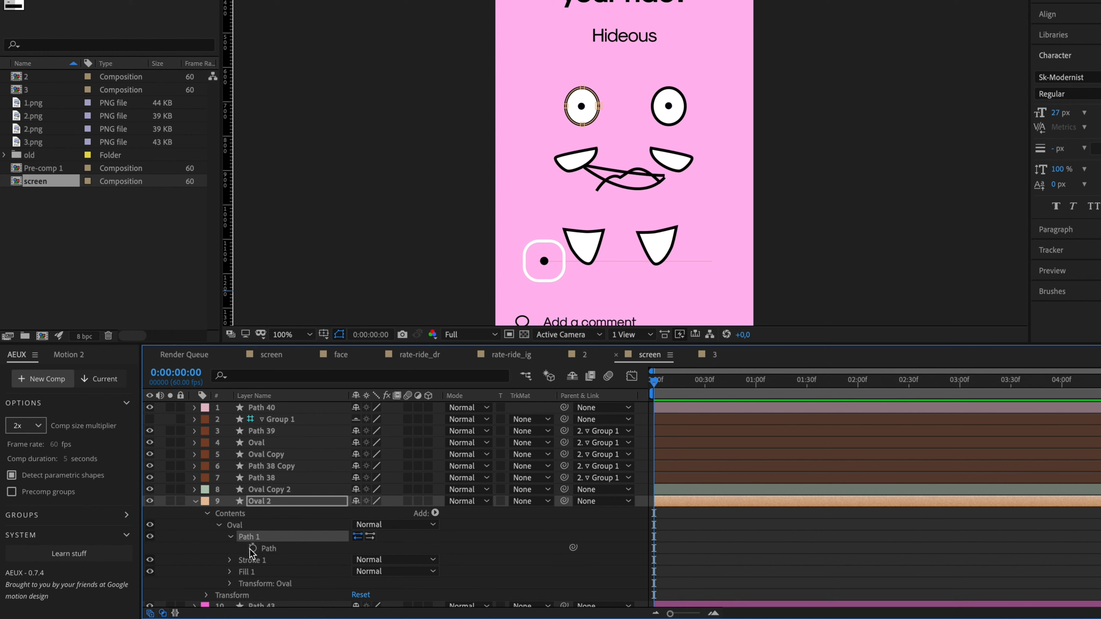
left_click(253, 548)
Step: Set a Path keyframe on the half-moon eye layer Path 41 at 0:00:00:15
left_click_drag(662, 385, 680, 385)
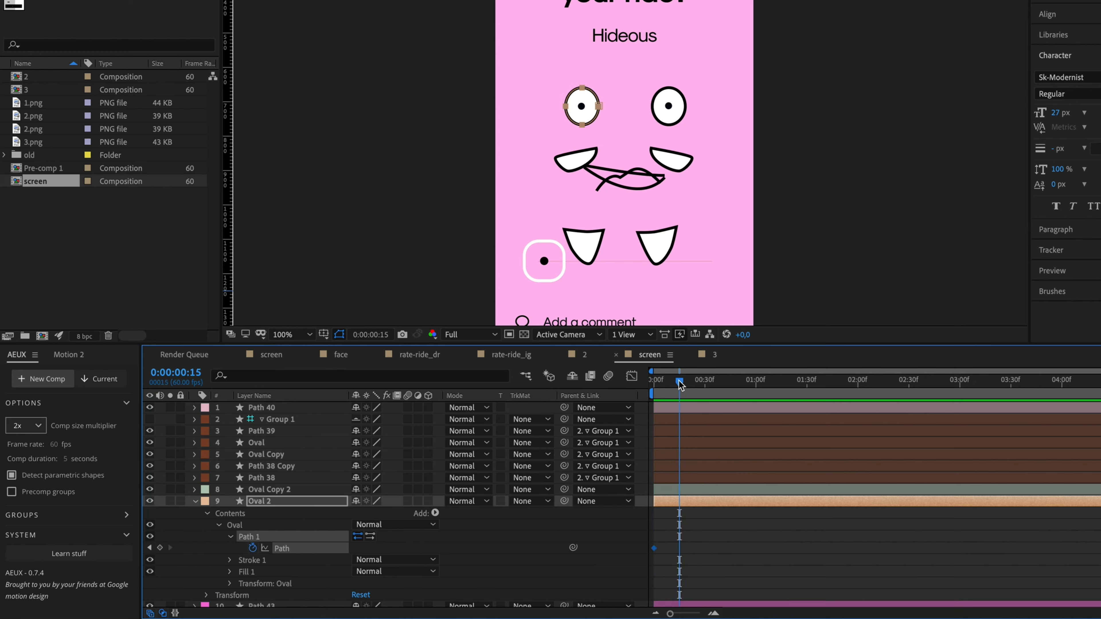
left_click(575, 161)
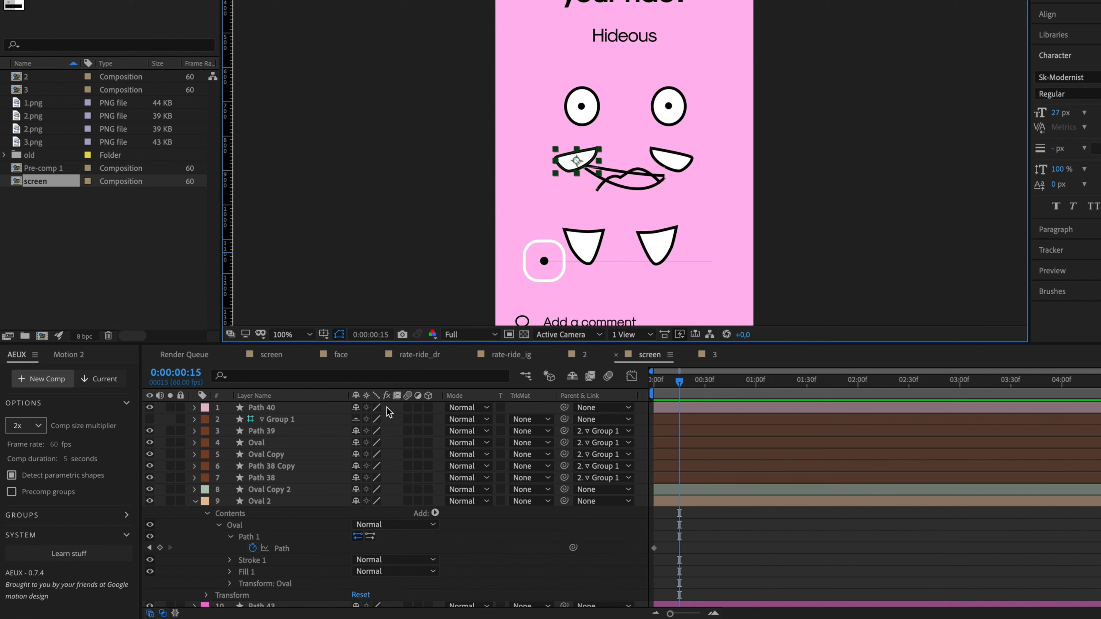
scroll(627, 544, "down", 4)
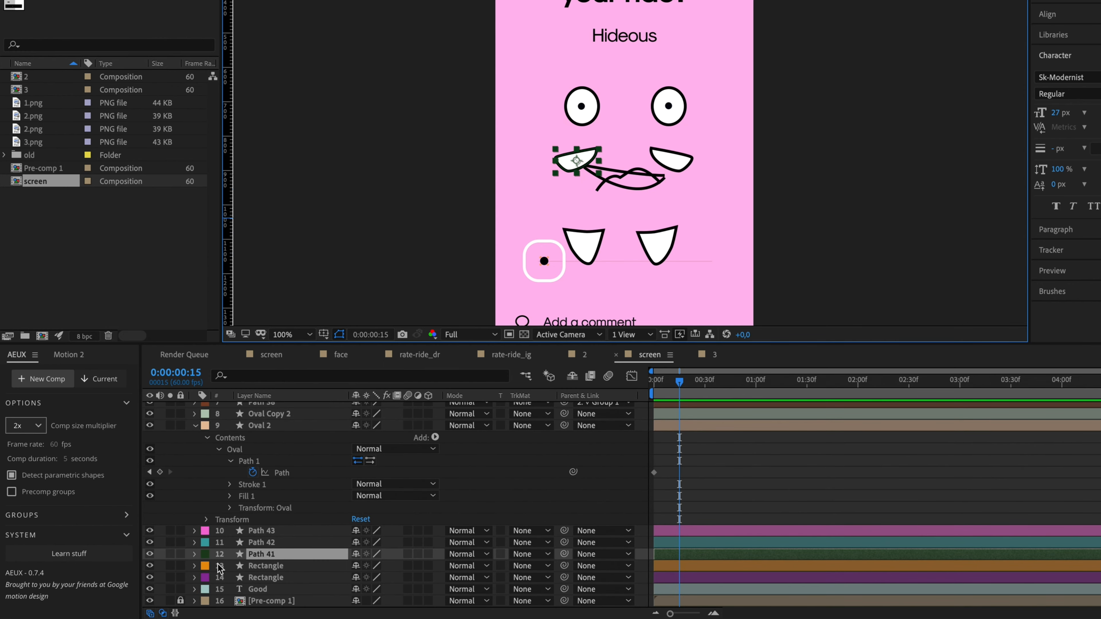
left_click(194, 555)
left_click(206, 567)
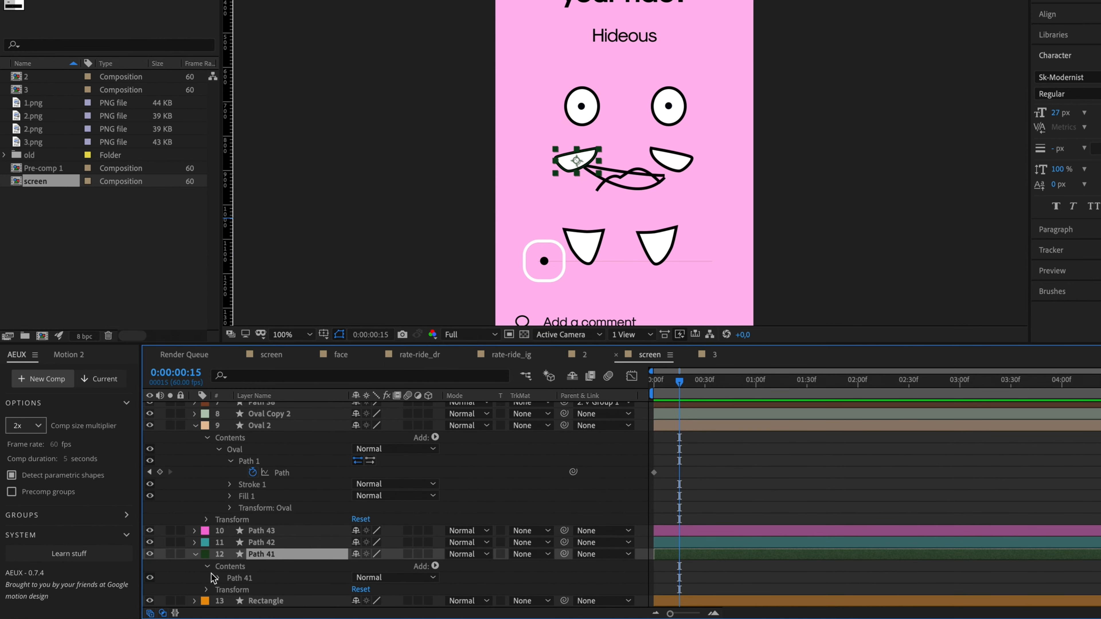
scroll(217, 581, "down", 1)
left_click(230, 567)
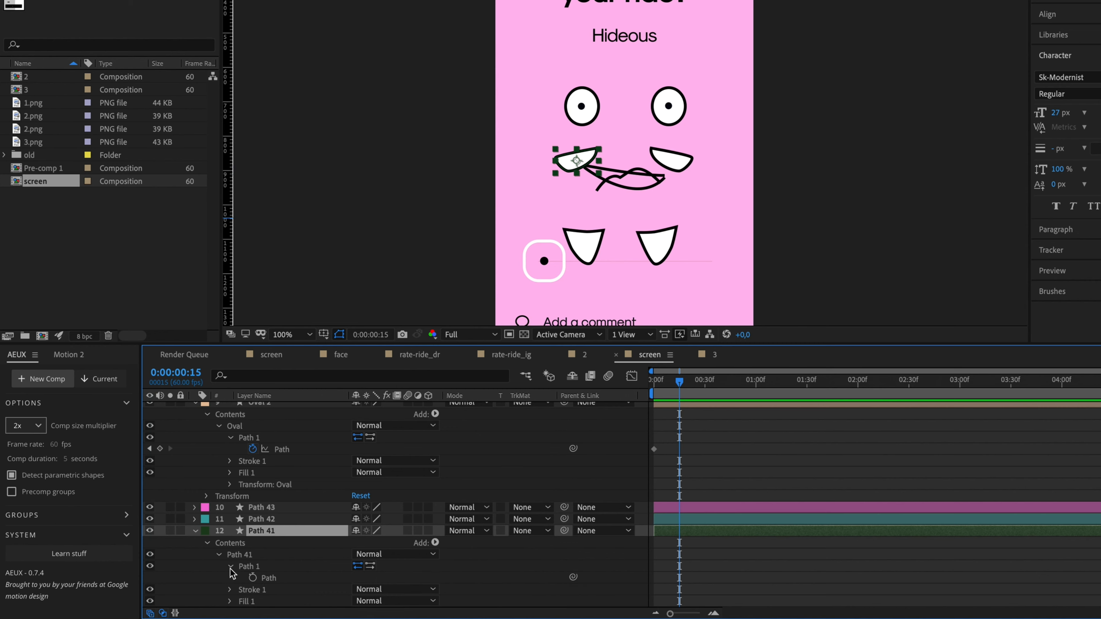
left_click(252, 579)
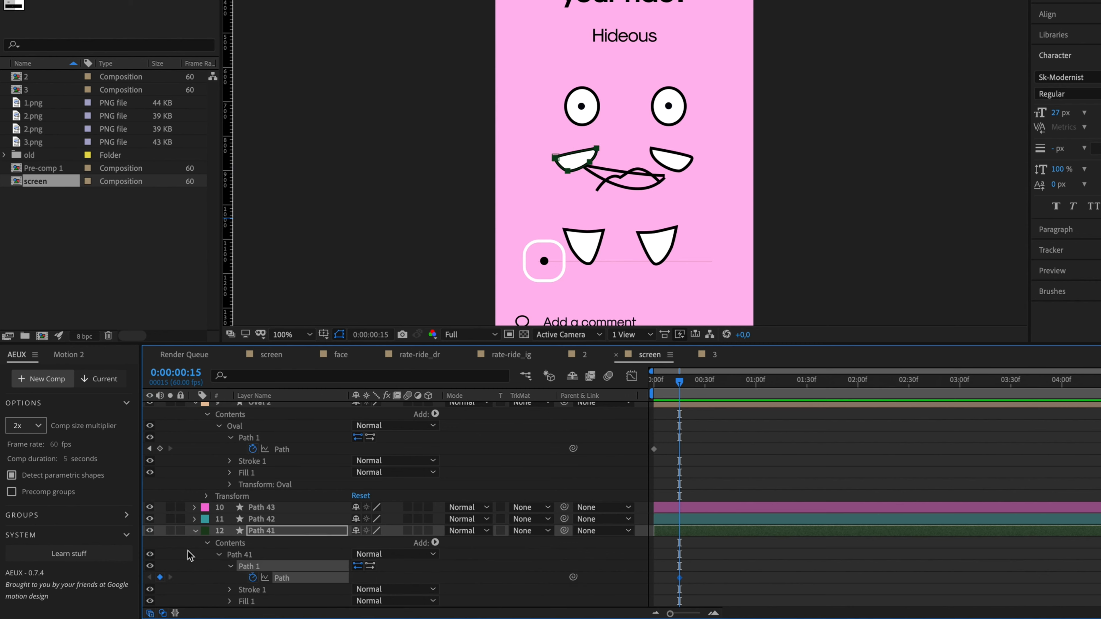
Step: Shift Oval 2's Path keyframe to 0:00:00:59 and paste the Path 41 shape as a second keyframe at about 0:00:01:18
left_click(267, 530)
scroll(267, 531, "up", 3)
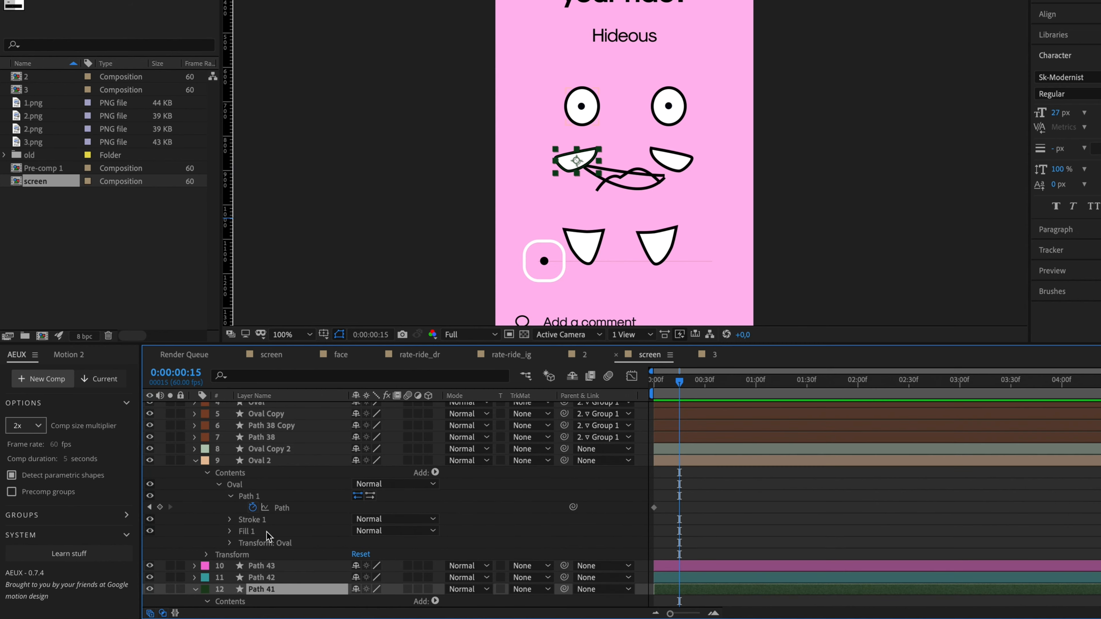
left_click(680, 463)
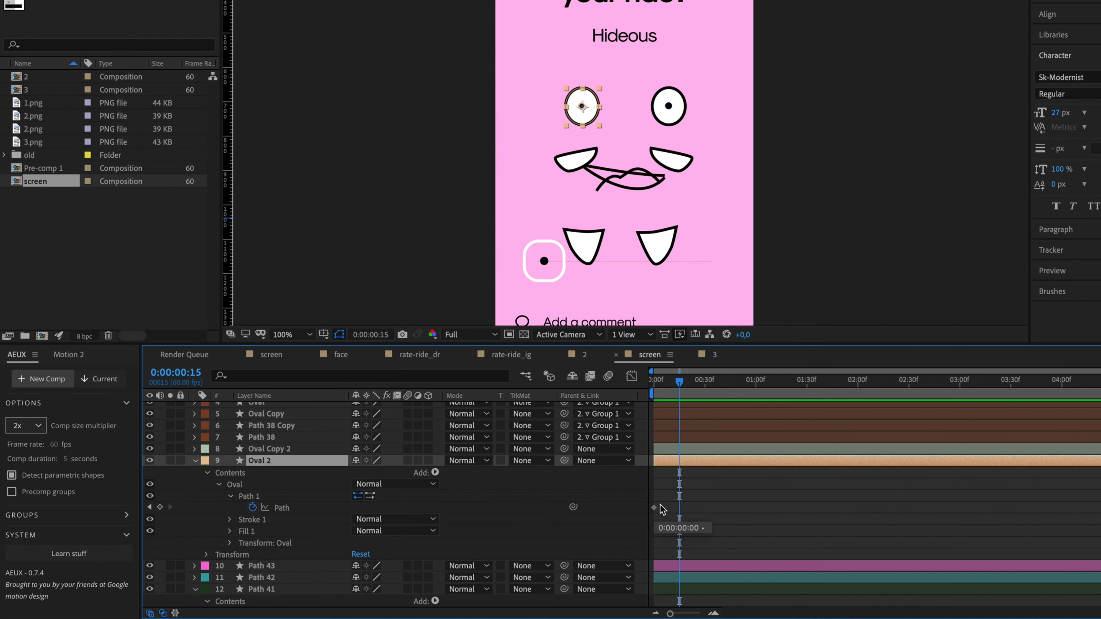
scroll(686, 494, "up", 1)
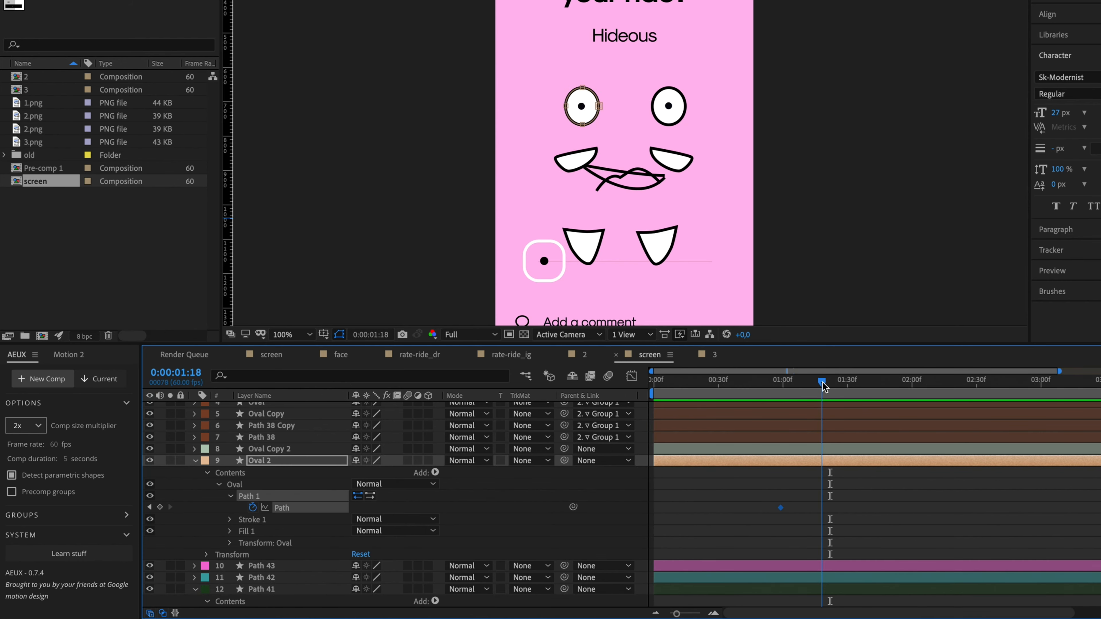
left_click_drag(822, 383, 781, 390)
key("super+v")
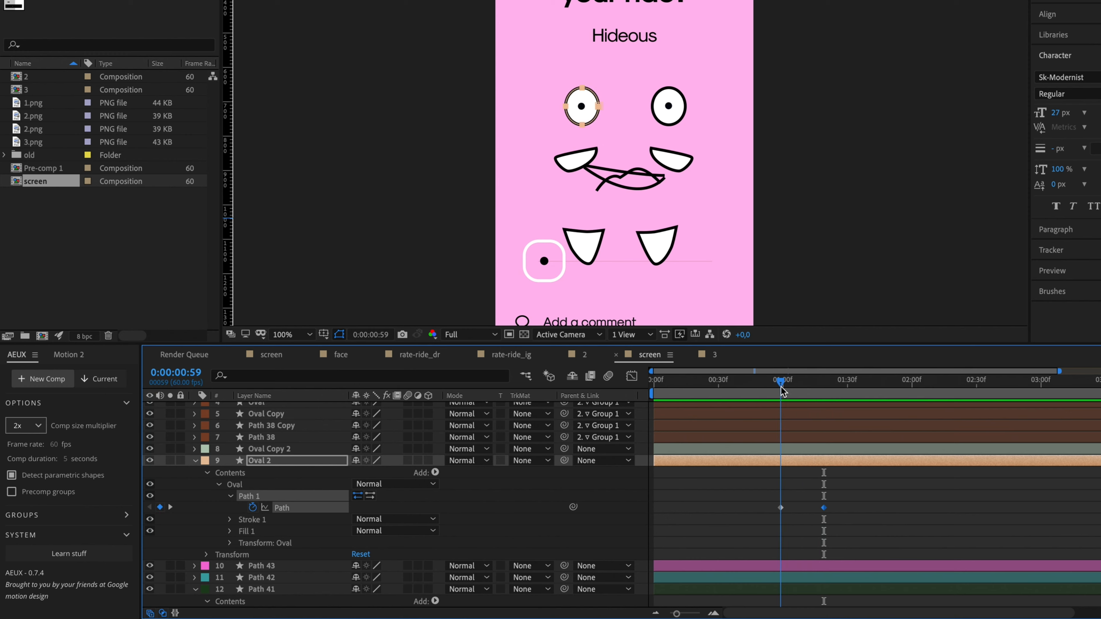
mouse_move(783, 385)
left_mouse_down()
mouse_move(820, 384)
mouse_move(782, 386)
mouse_move(814, 385)
mouse_move(783, 399)
left_mouse_up()
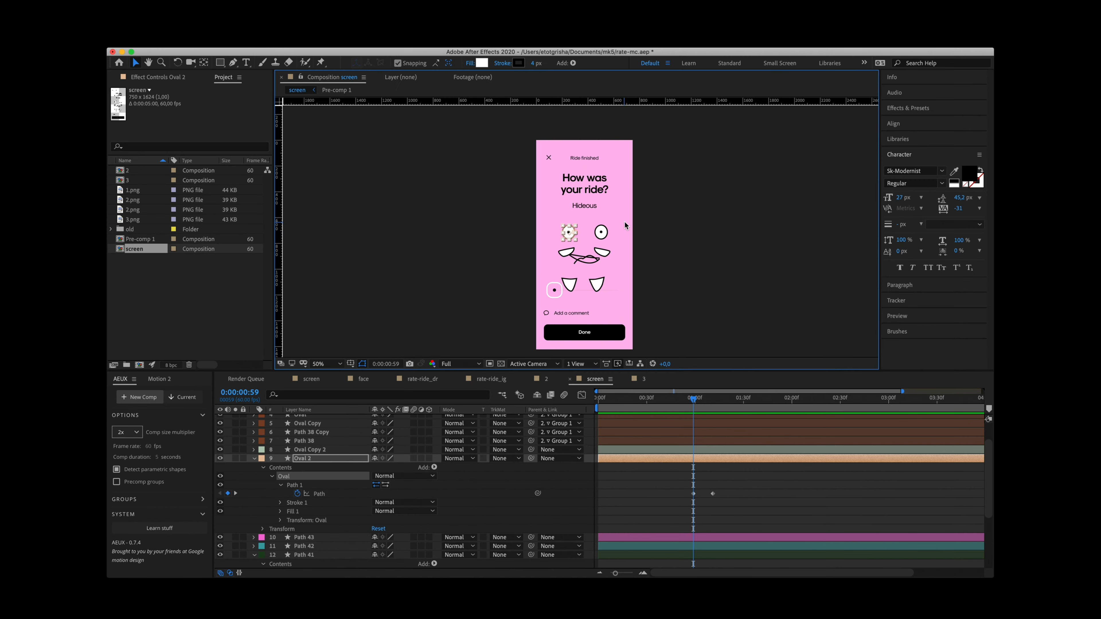
Step: Pre-compose all eye, pupil and mouth layers into a new composition named face, moving all attributes into it
left_click_drag(625, 222, 561, 282)
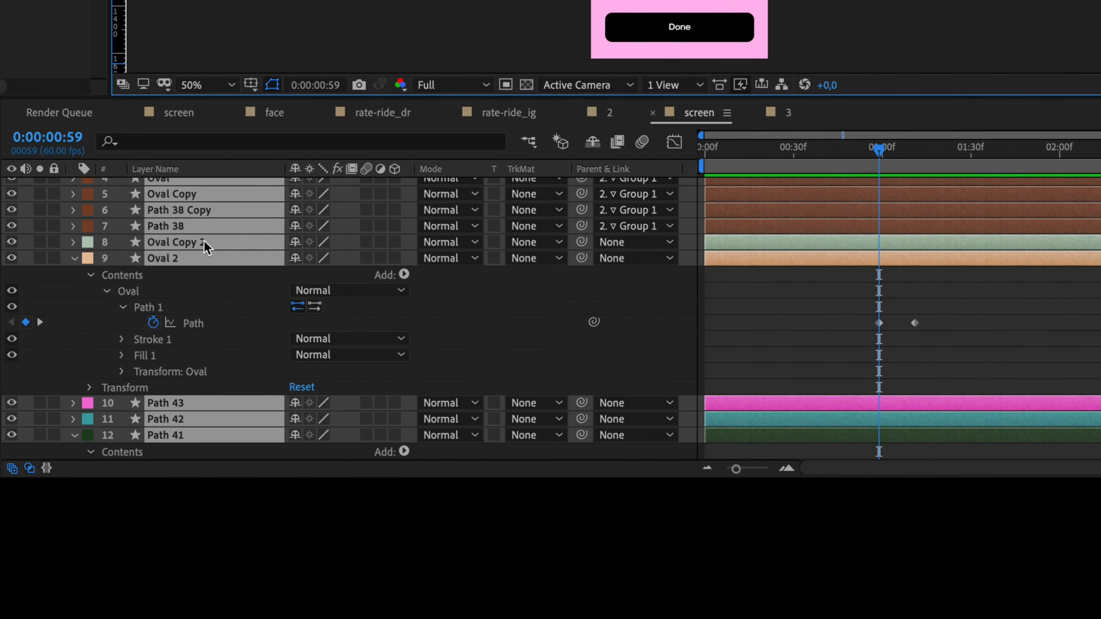
right_click(203, 246)
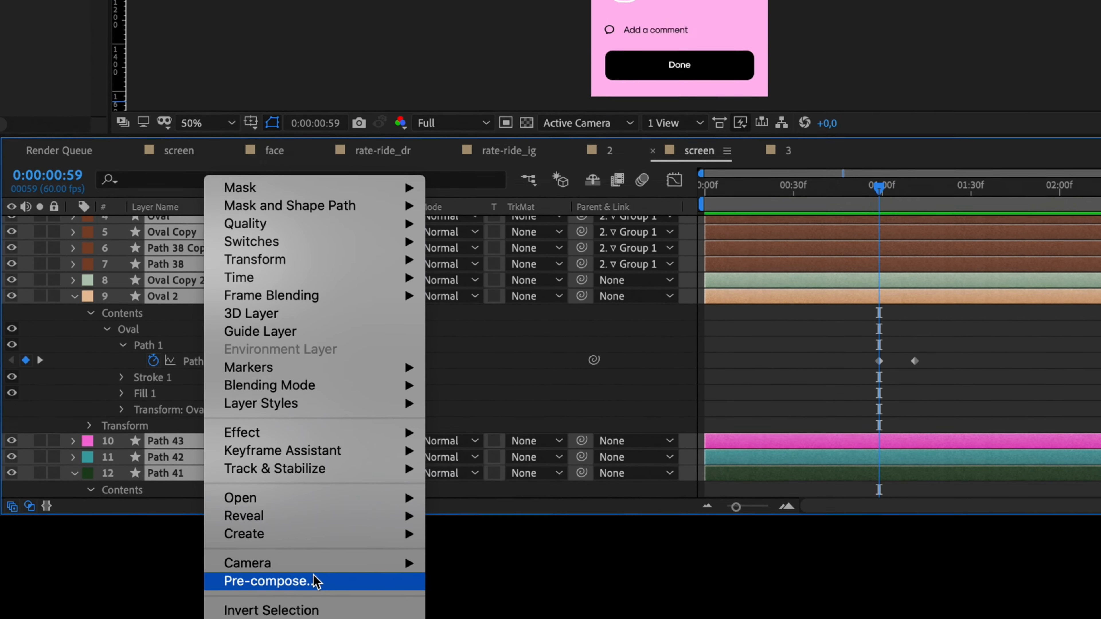
left_click(315, 545)
type("face")
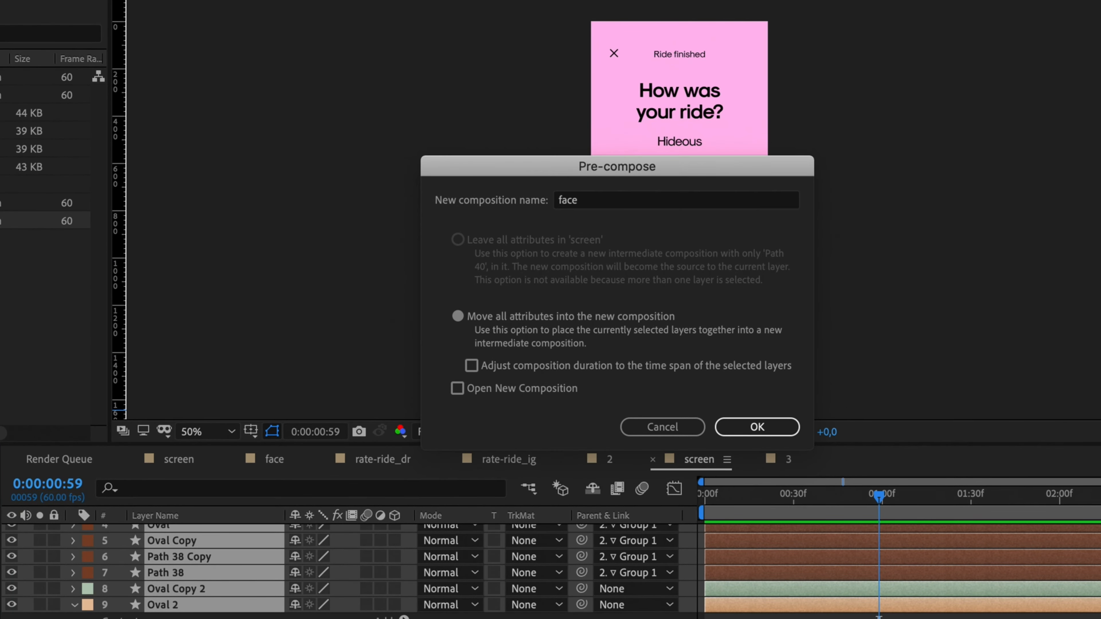
Step: Pre-compose the selected face layers into a composition named face, moving all attributes, and view it at 100%
key("Return")
key("slash")
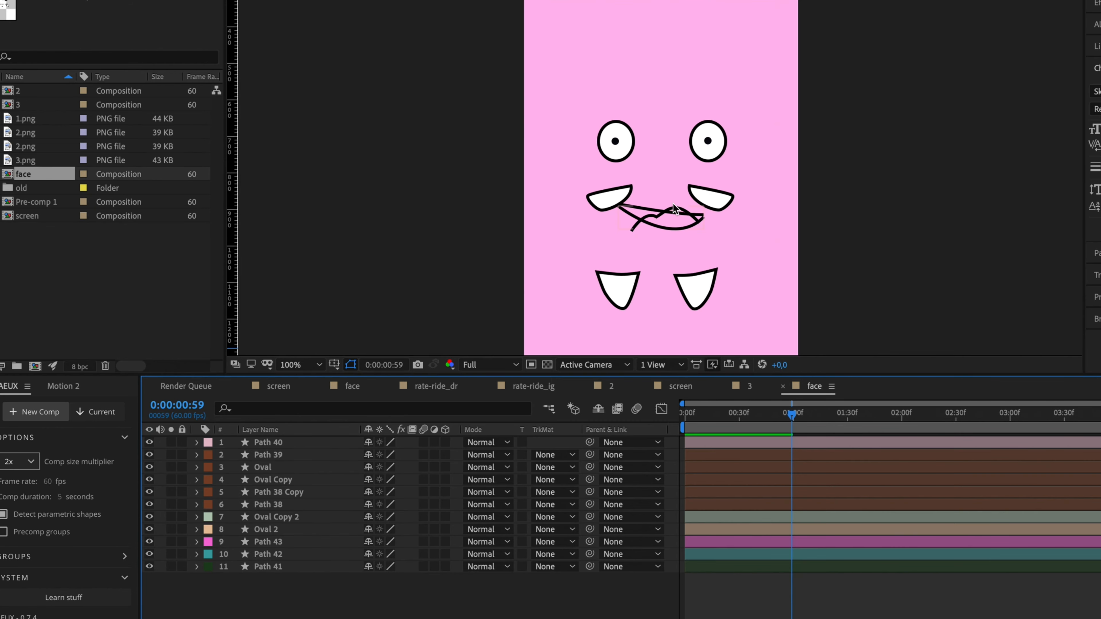
Step: Hide the extra eye shapes on layers Path 38, Path 38 Copy, Path 41 and Path 42
left_click(688, 295)
left_click(625, 288, "shift")
left_click(149, 504)
left_click(722, 198)
left_click(609, 198, "shift")
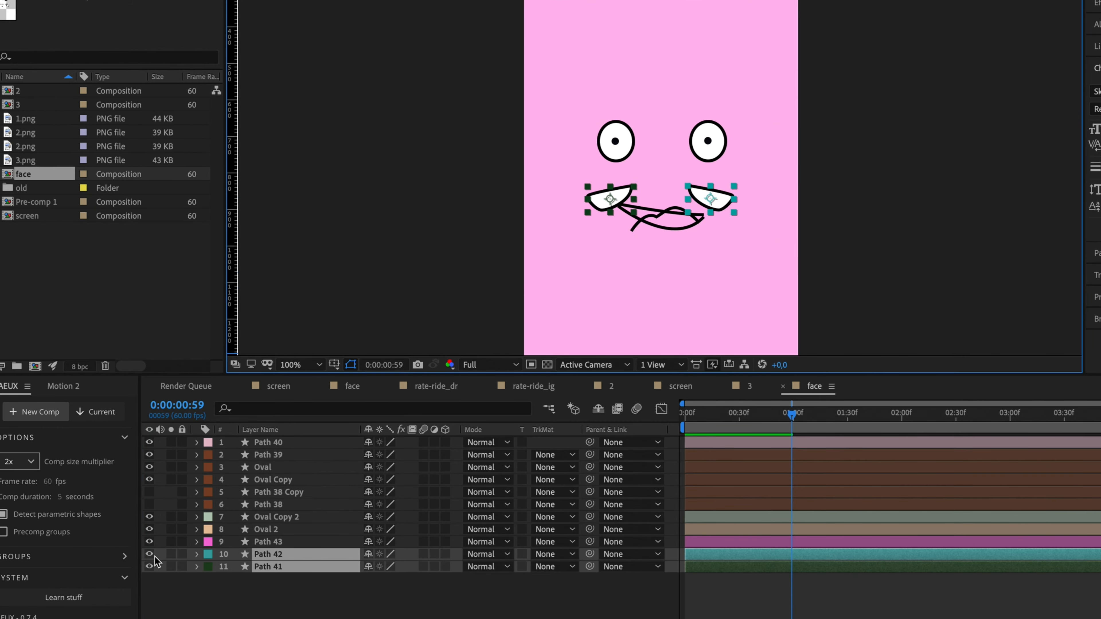
left_click_drag(154, 556, 149, 566)
Step: Hide the extra mouth layers Path 39 and Path 43, keeping the Path 40 smile and the round eyes visible
left_click(295, 442)
left_click(149, 455)
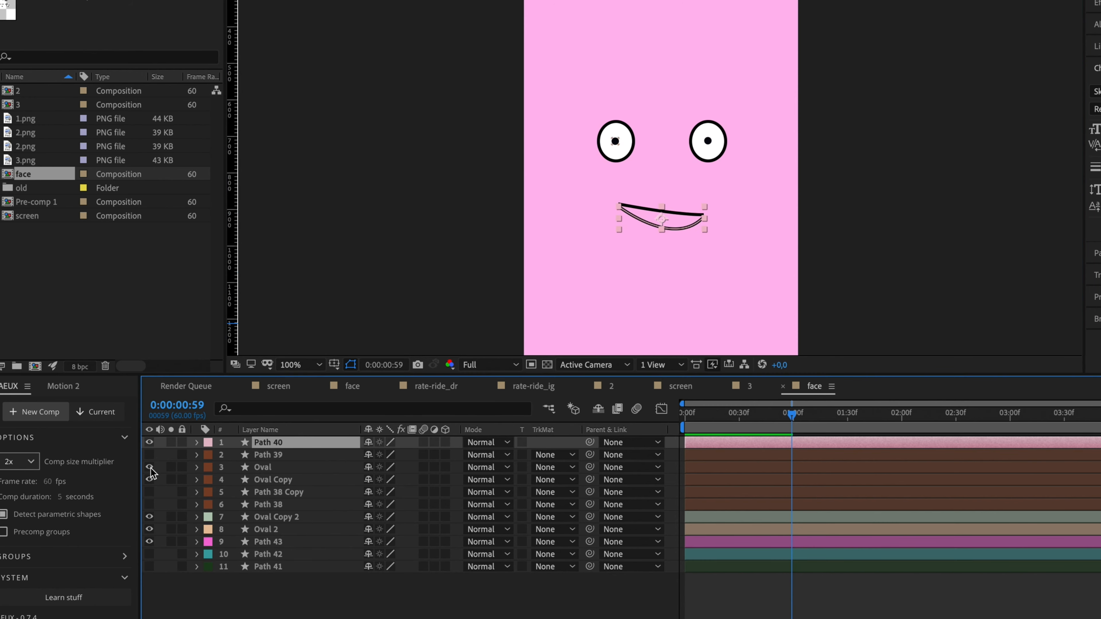
left_click(149, 479)
left_click(149, 479)
left_click(149, 516)
left_click(149, 517)
left_click(149, 529)
left_click(149, 529)
left_click(149, 542)
Step: Reveal the keyframes of all layers and preview the left eye's Path animation
key("ctrl+a")
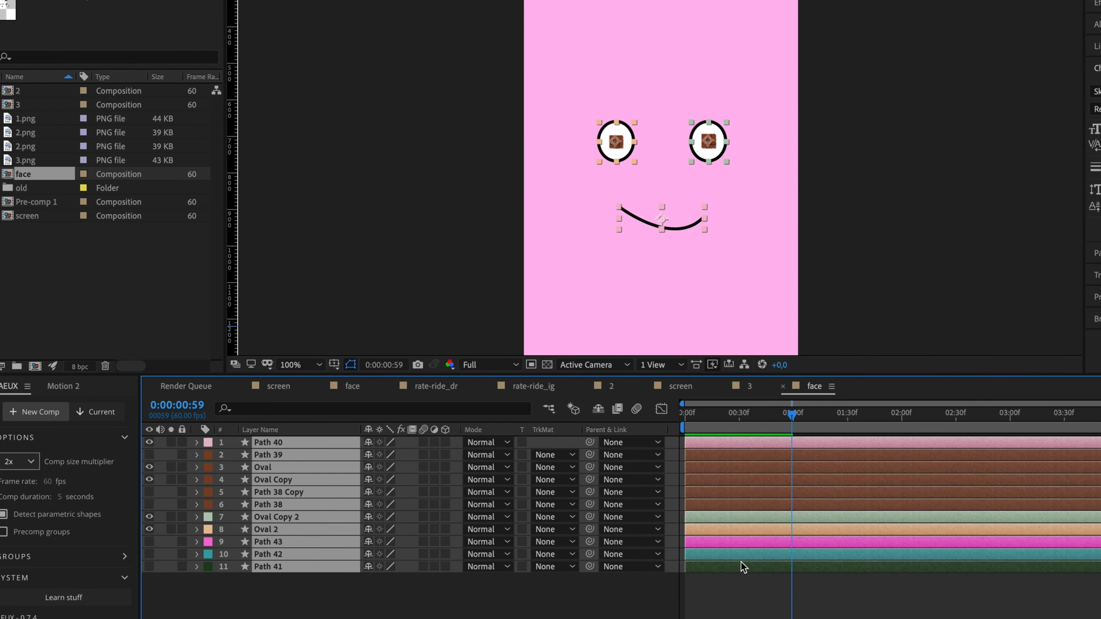
key("u")
left_click_drag(790, 413, 791, 413)
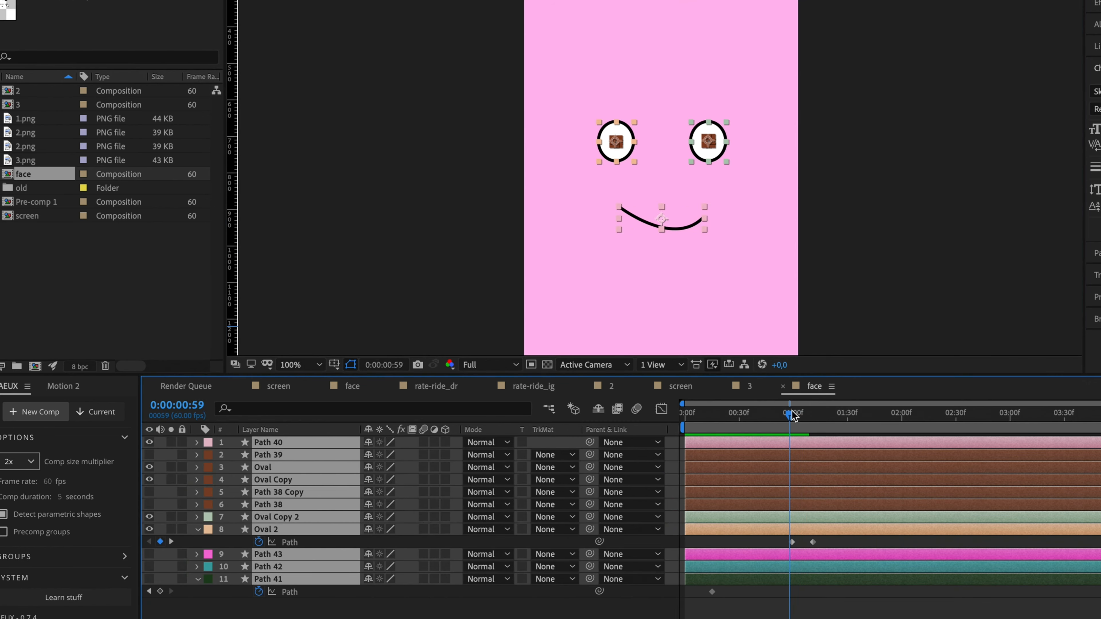
left_click(873, 236)
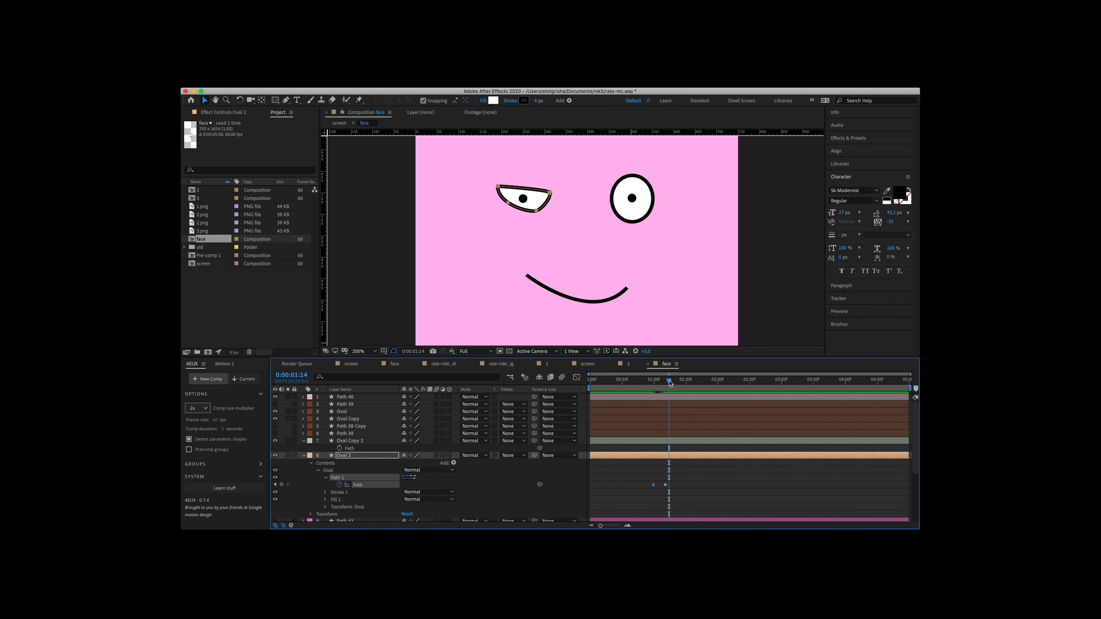
key("space")
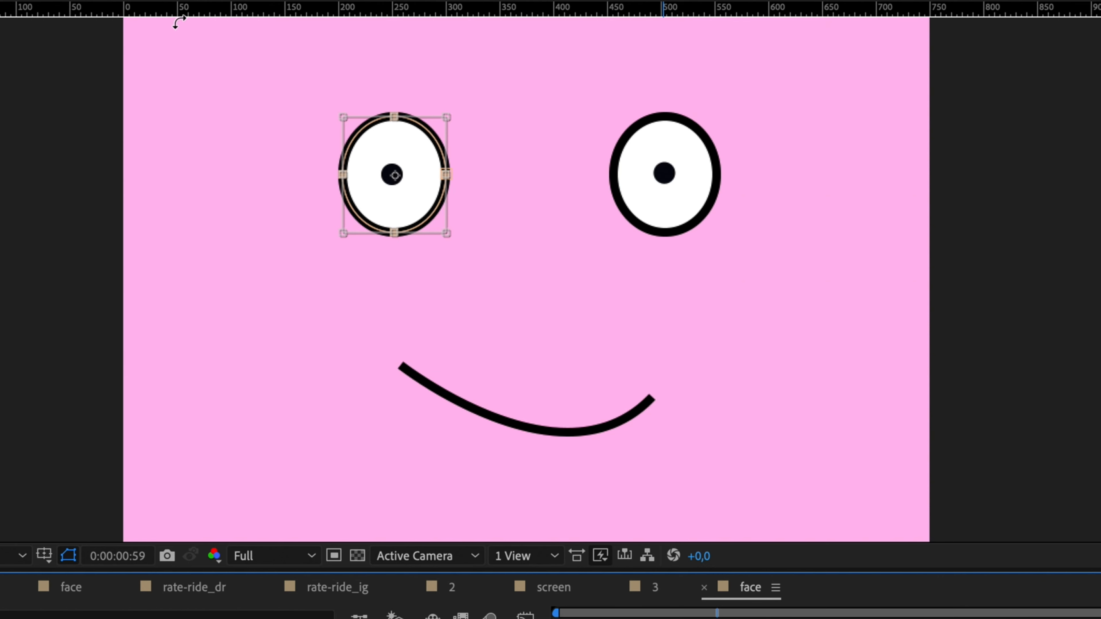
Step: Add horizontal guides at the left eye's upper and lower edges and fit the eye's path between them
left_click_drag(159, 12, 208, 235)
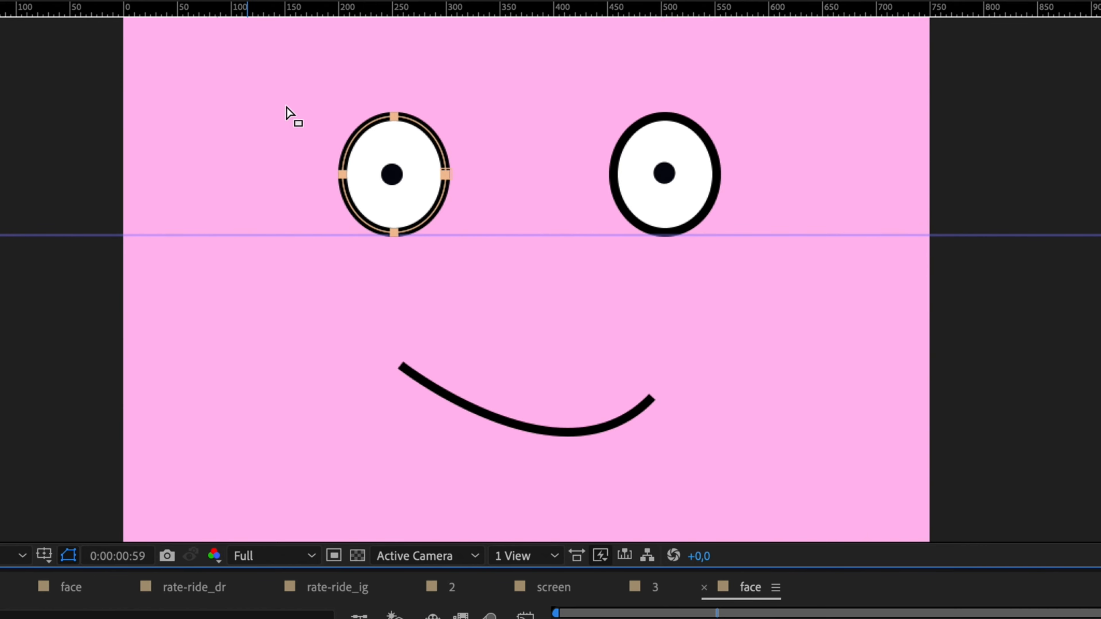
left_click_drag(331, 5, 338, 118)
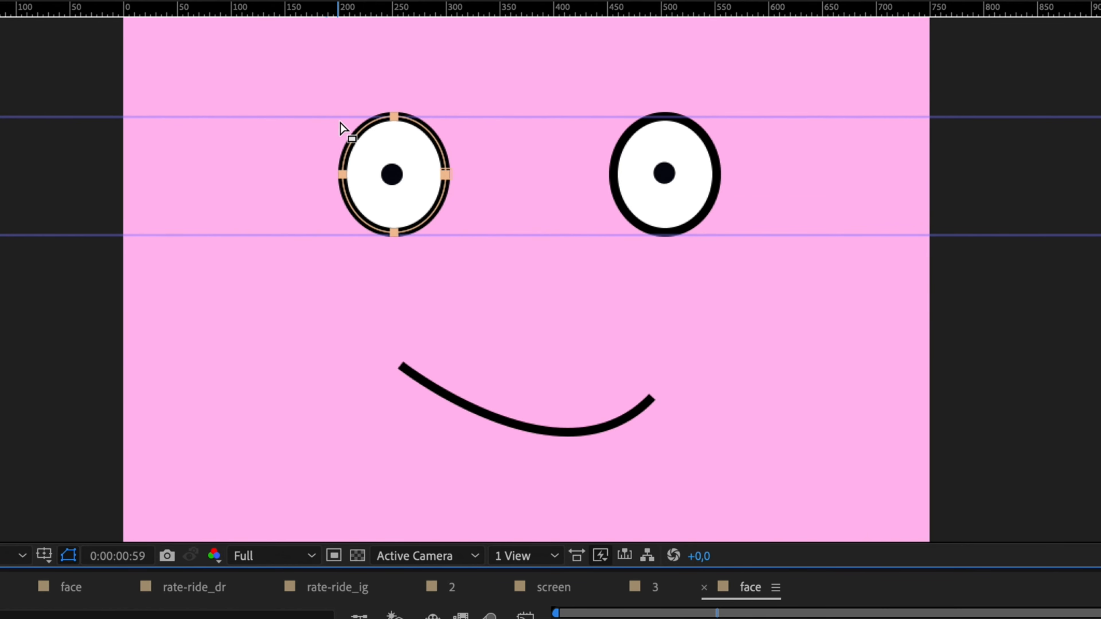
key("super+t")
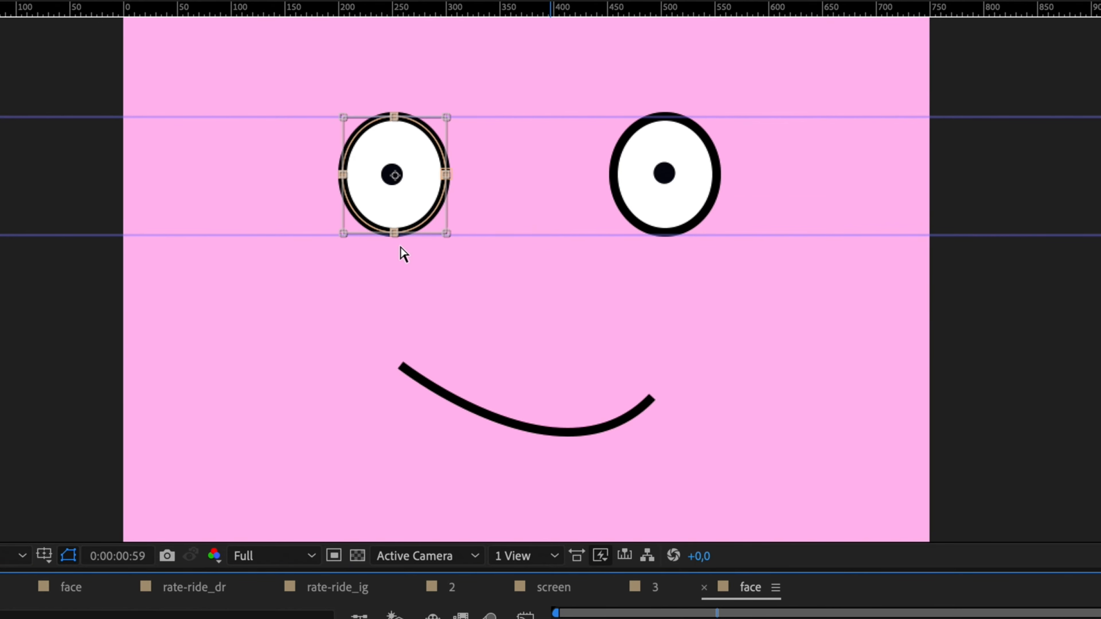
left_click_drag(395, 230, 396, 119)
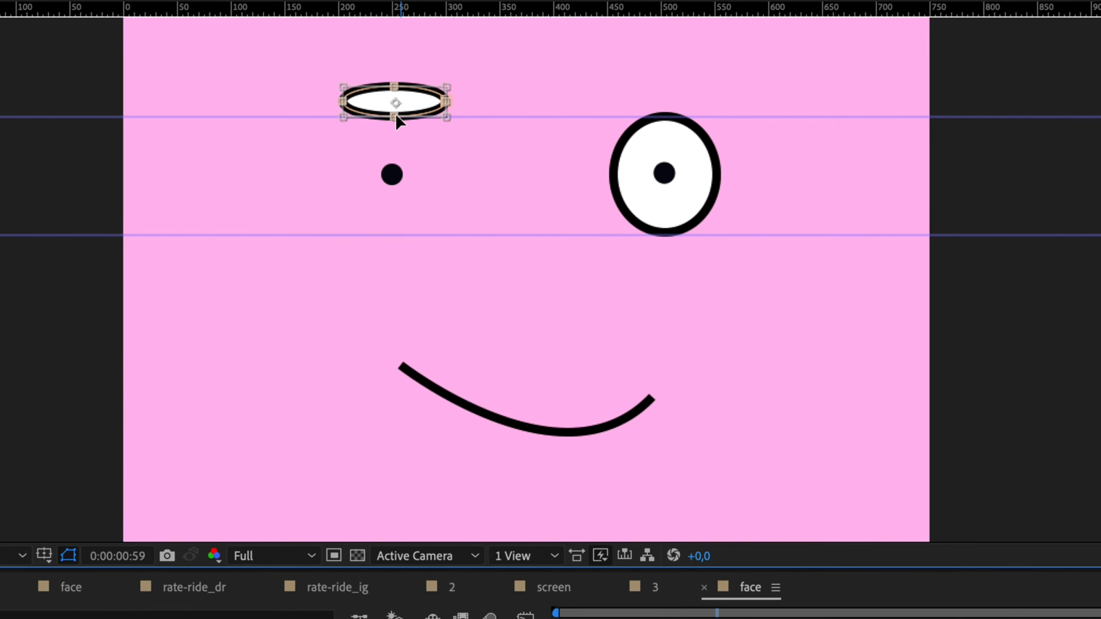
key("super+z")
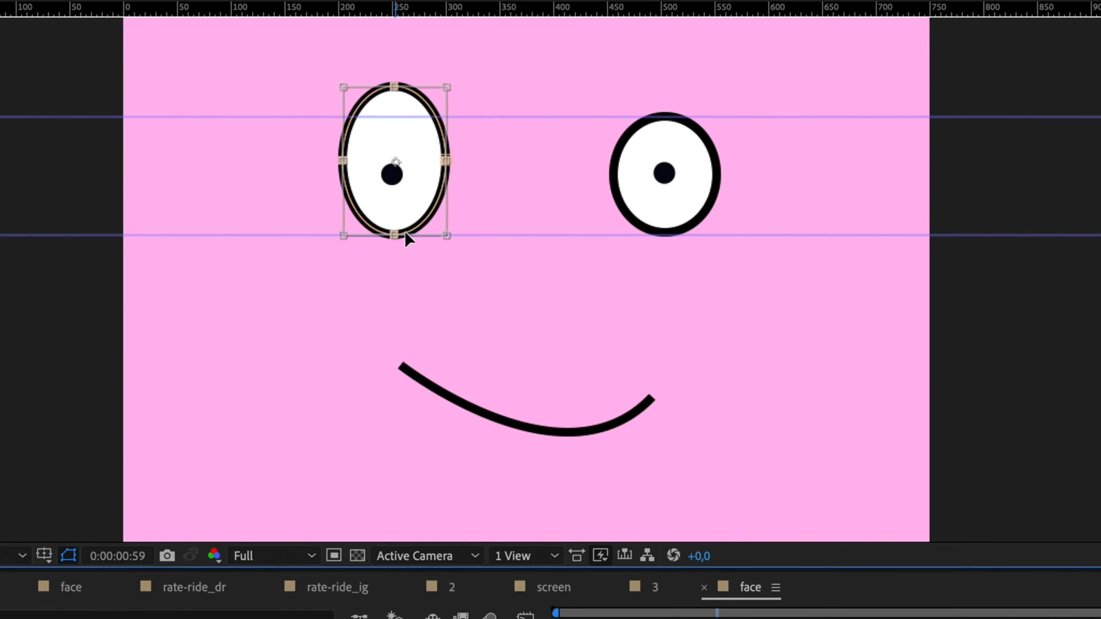
left_click_drag(394, 87, 398, 122)
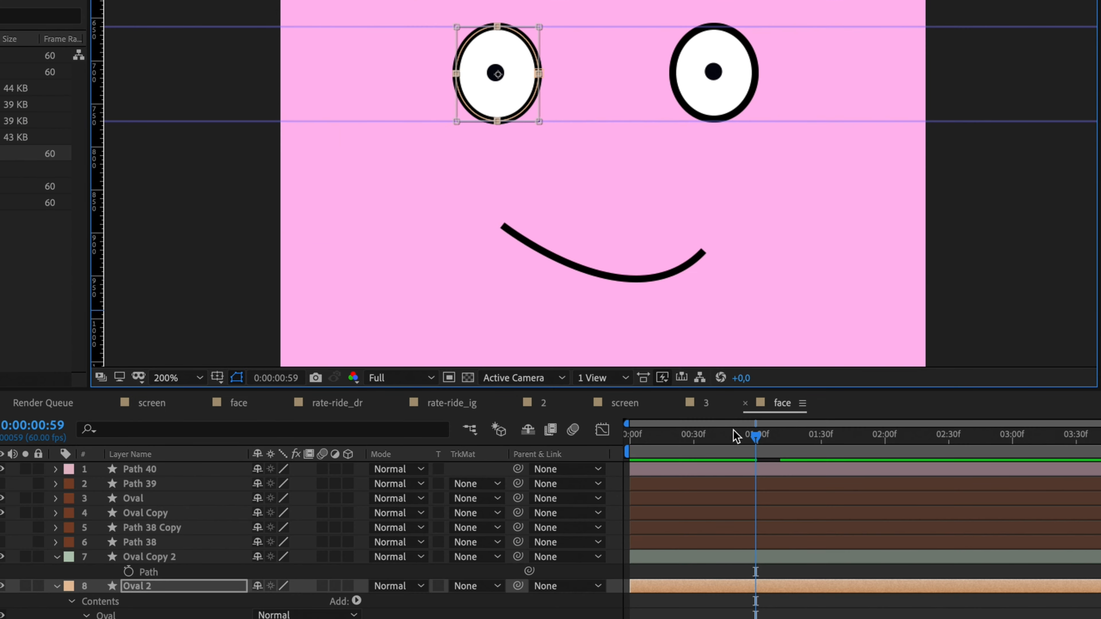
mouse_move(736, 436)
left_mouse_down()
mouse_move(783, 441)
mouse_move(756, 437)
left_mouse_up()
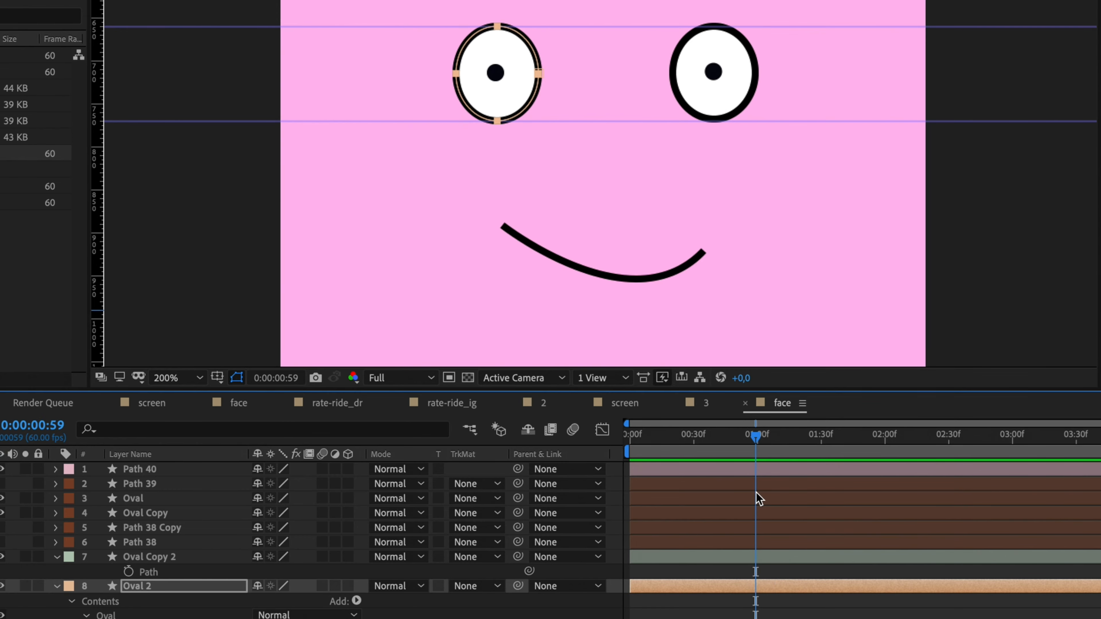
Step: Replace the right eye layer Oval Copy 2 with a duplicate of Oval 2 moved horizontally onto the right pupil
left_click(758, 558)
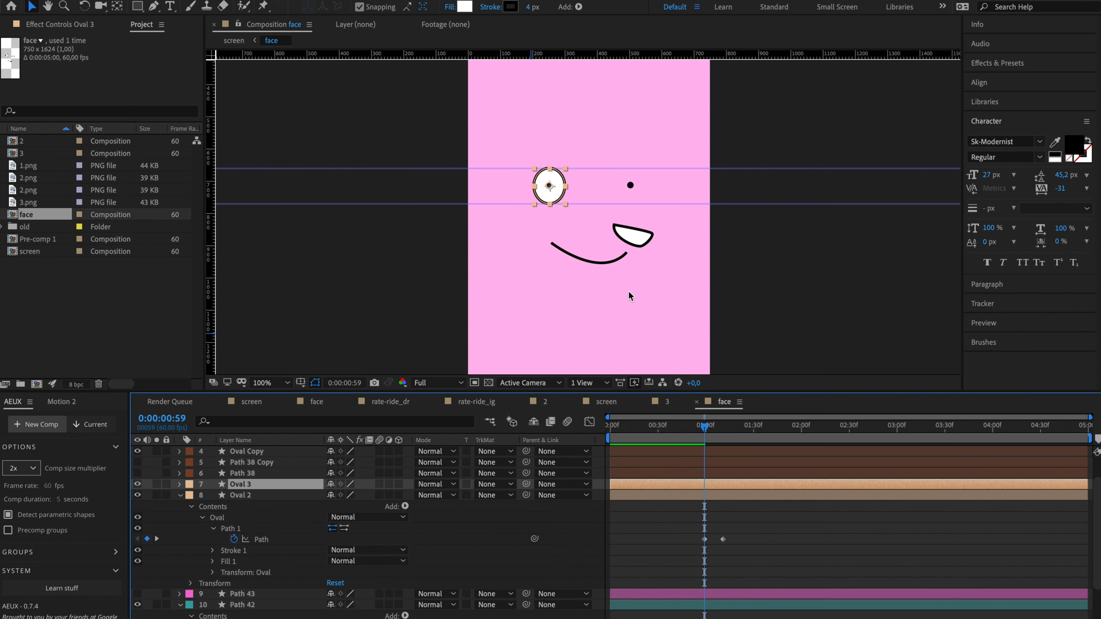
key("shift+Right")
key("shift+Right")
key("shift+Right")
key("shift+Right")
key("shift+Right")
key("shift+Right")
key("shift+Right")
key("shift+Right")
key("shift+Right")
key("shift+Right")
key("shift+Right")
key("shift+Right")
key("shift+Right")
key("shift+Right")
key("shift+Right")
key("shift+Right")
key("shift+Right")
key("shift+Right")
key("shift+Right")
key("shift+Right")
key("shift+Right")
key("shift+Right")
key("shift+Right")
key("shift+Right")
key("shift+Right")
key("shift+Right")
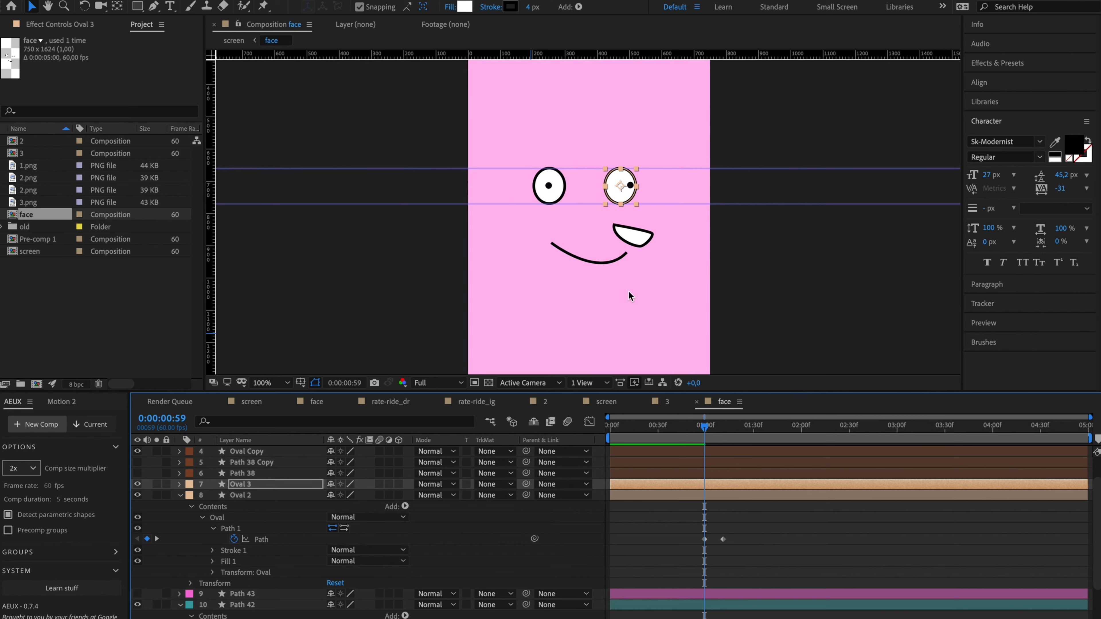
key("Left")
key("Left")
key("Left")
key("Left")
key("Left")
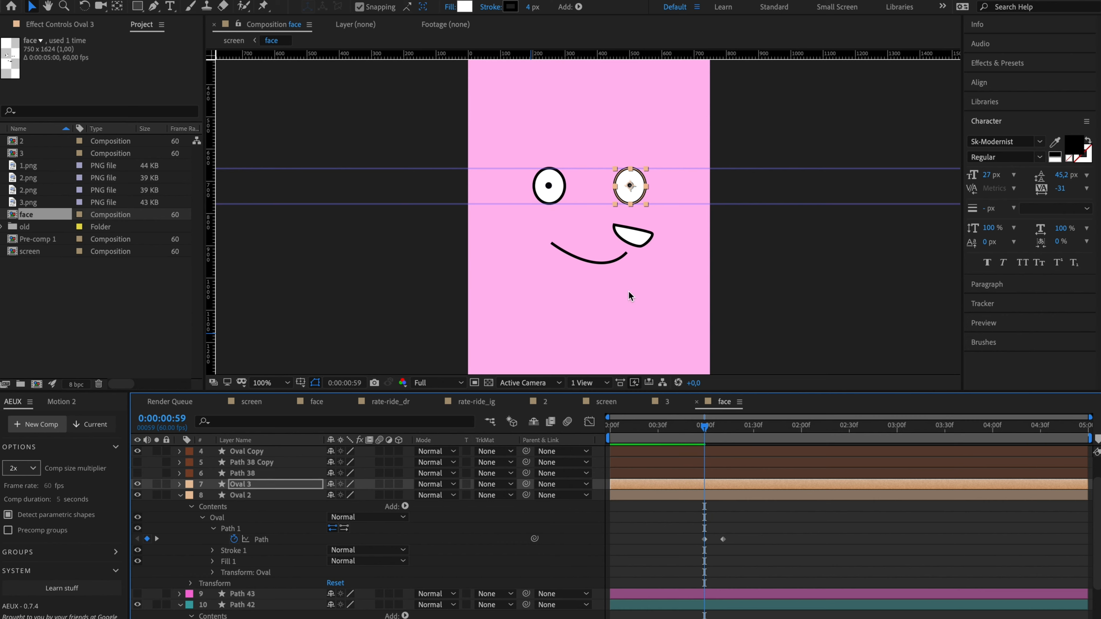
Step: Flip the left eye layer Oval 2 horizontally to mirror the right eye
mouse_move(693, 429)
left_mouse_down()
mouse_move(734, 429)
mouse_move(702, 429)
left_mouse_up()
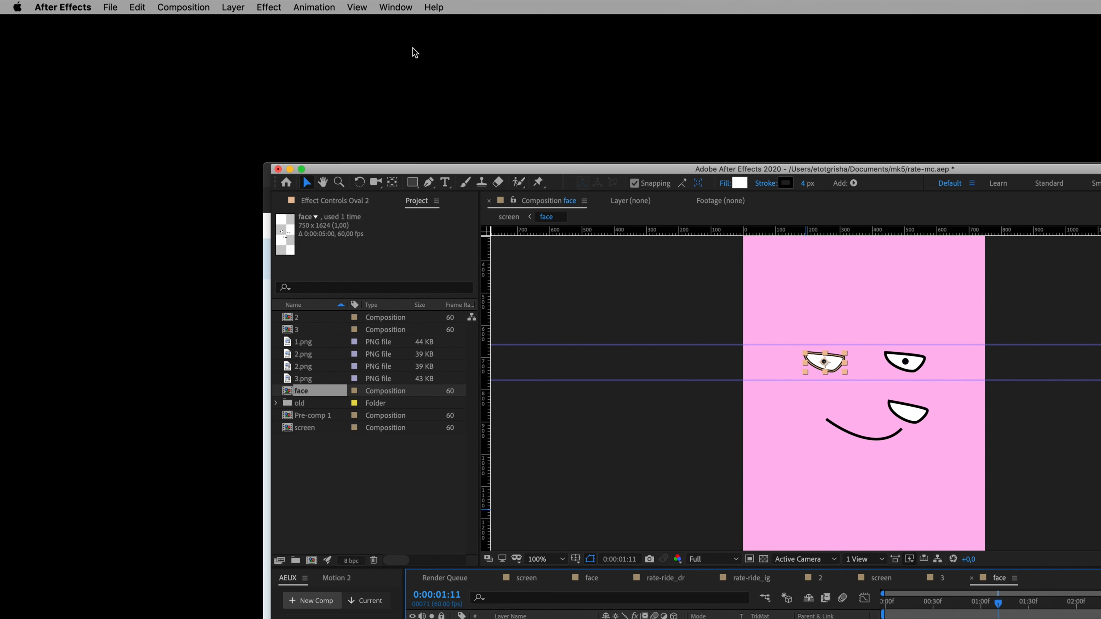
left_click(432, 8)
type("flip")
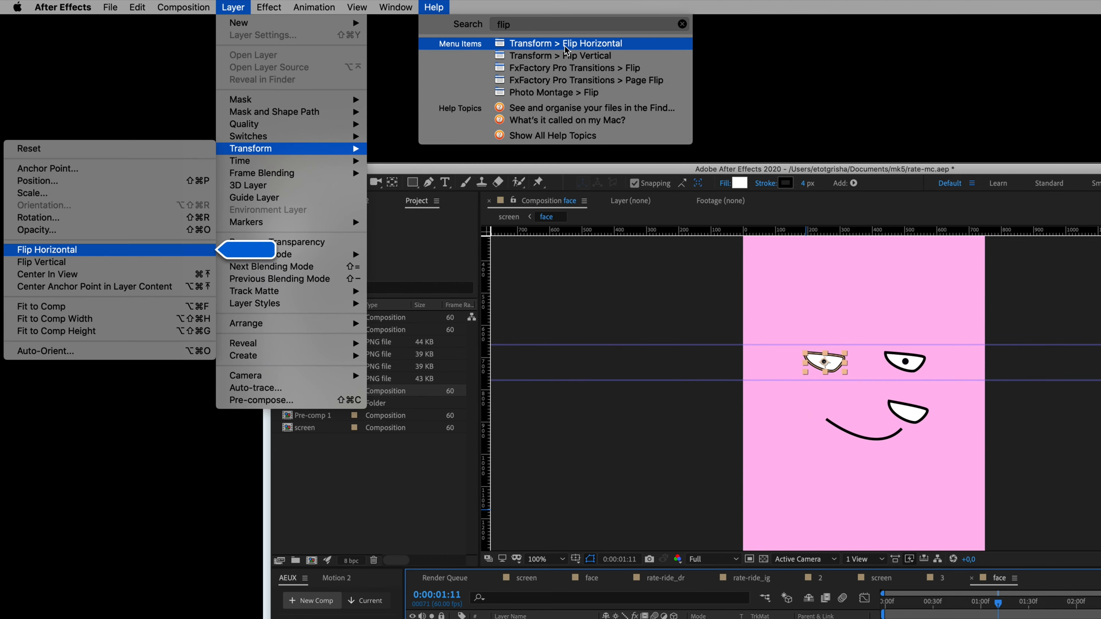
left_click(567, 47)
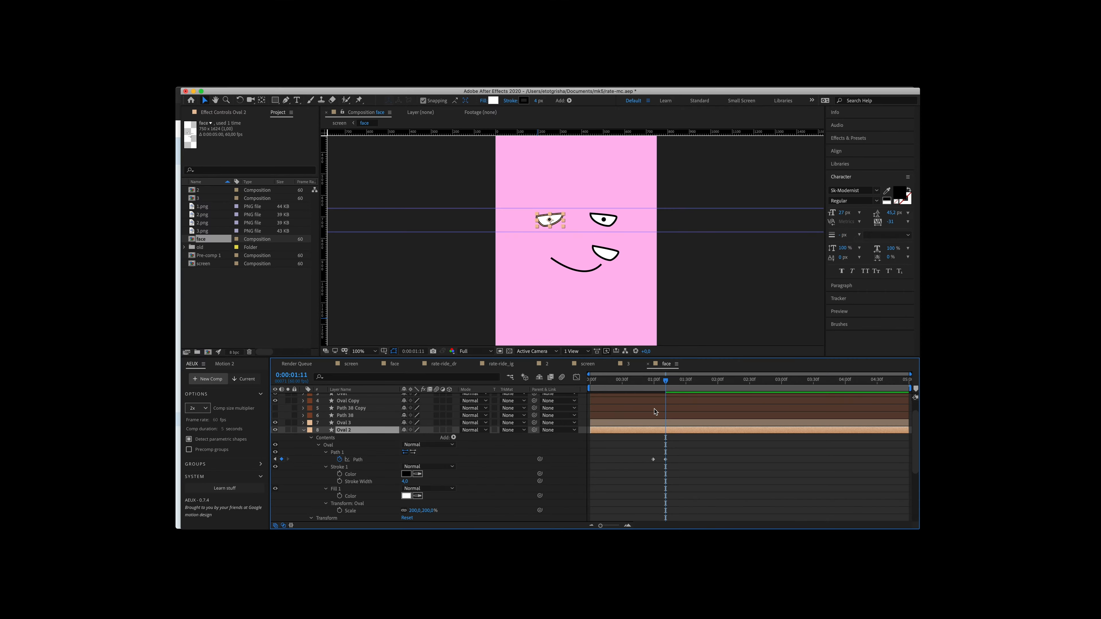
Step: Add a Rotation keyframe to both eye layers, Oval 2 and Oval 3, at 0:00:01:07
left_click_drag(643, 385, 660, 382)
left_click(673, 422, "shift")
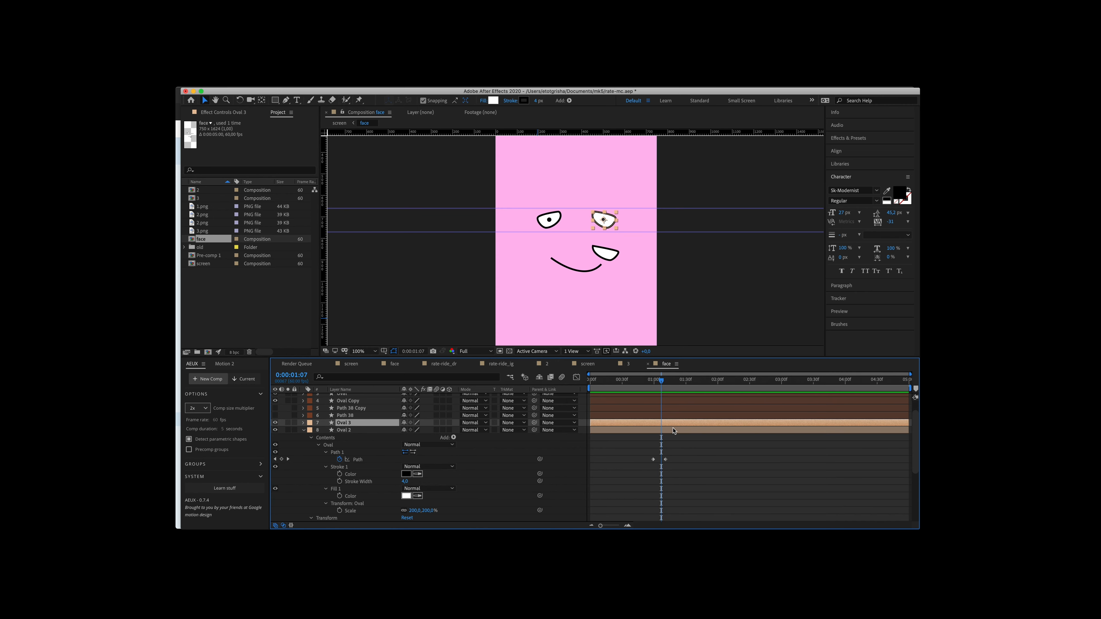
key("r")
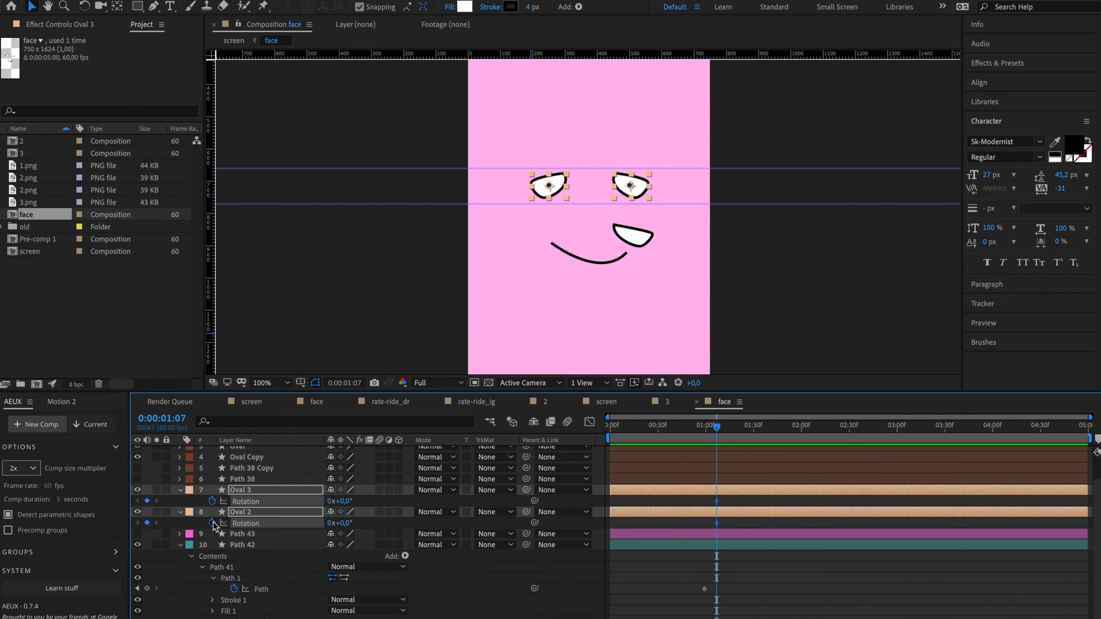
left_click(212, 523)
key("u")
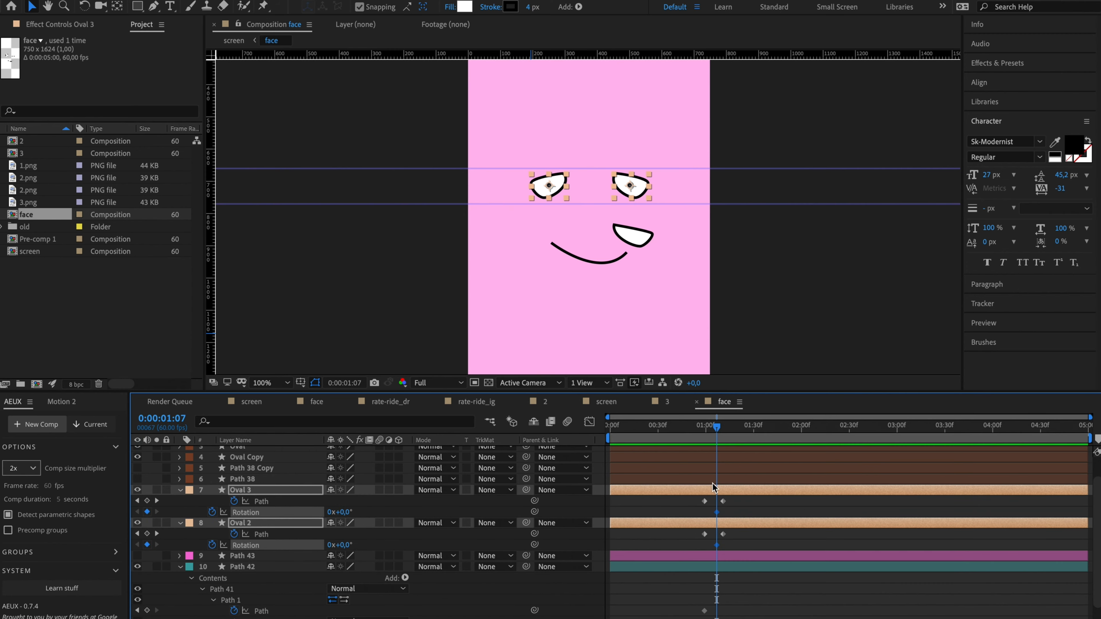
Step: Keyframe the eyes' Rotation at 0:00:01:16 with 10° for Oval 3 and -10° for Oval 2
left_click_drag(718, 429, 727, 429)
left_click(731, 428)
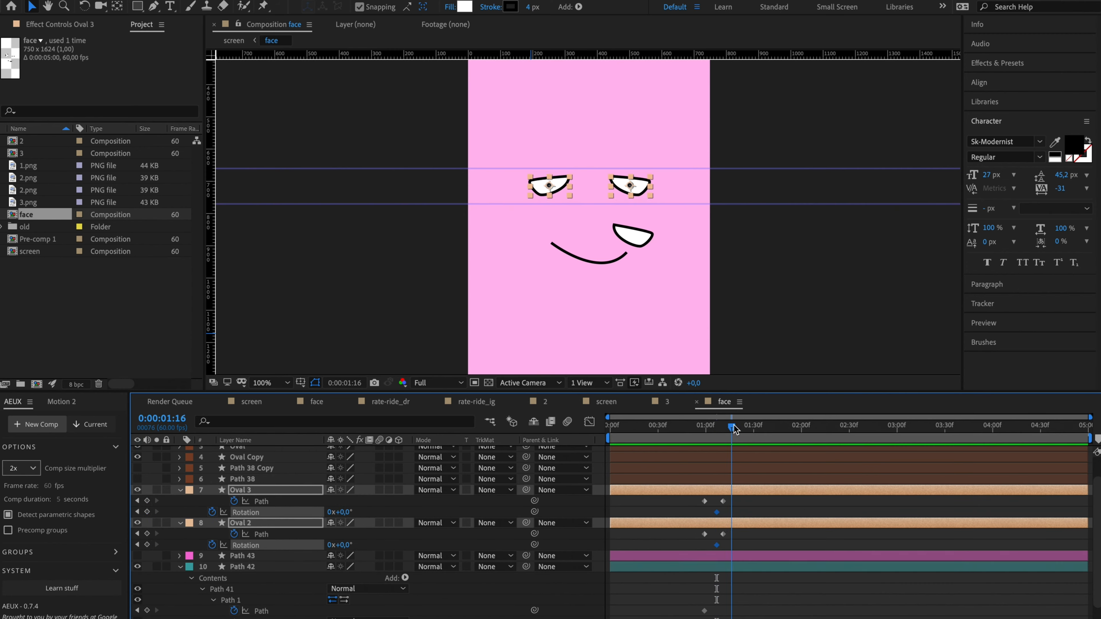
left_click_drag(345, 511, 351, 512)
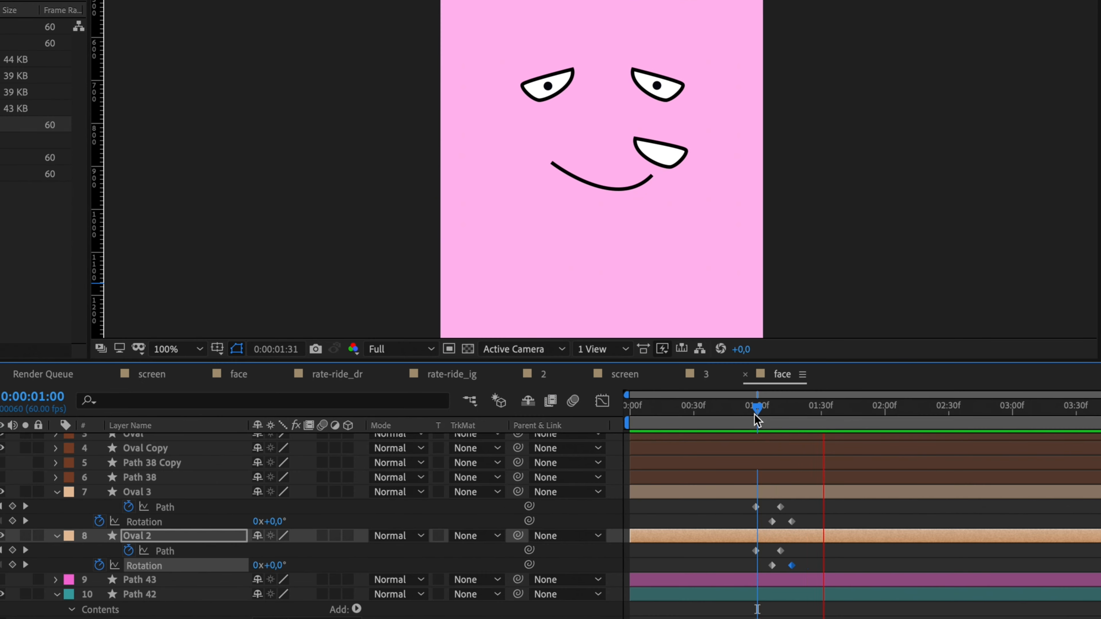
left_click_drag(703, 431, 686, 432)
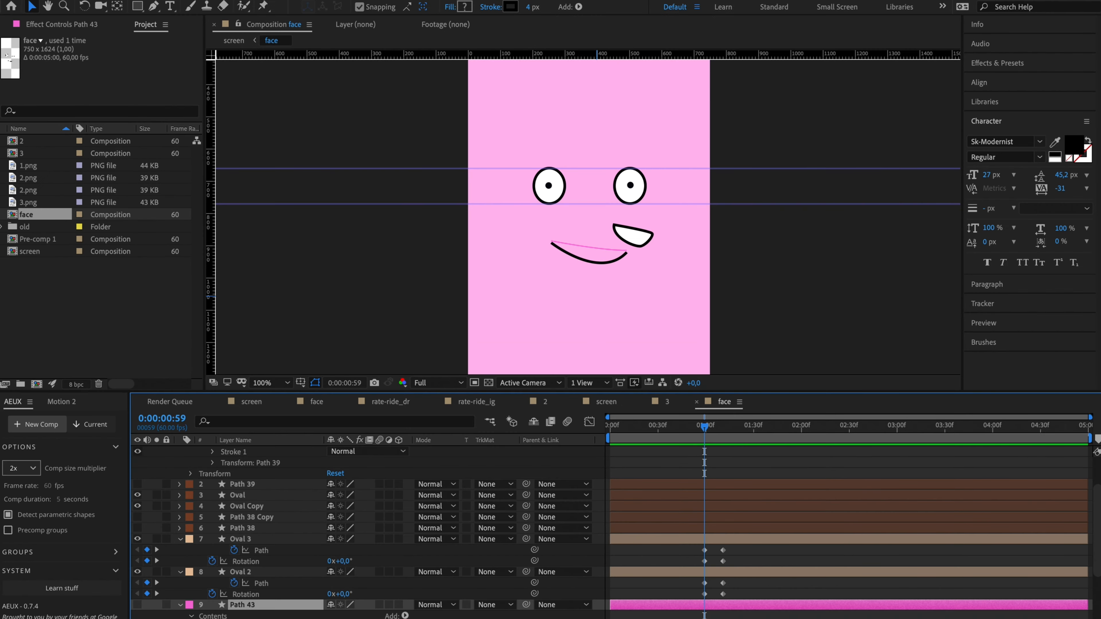
Step: Keyframe the Path property of the straighter mouth layer Path 43 at 0:00:00:59 and copy it
scroll(214, 579, "down", 4)
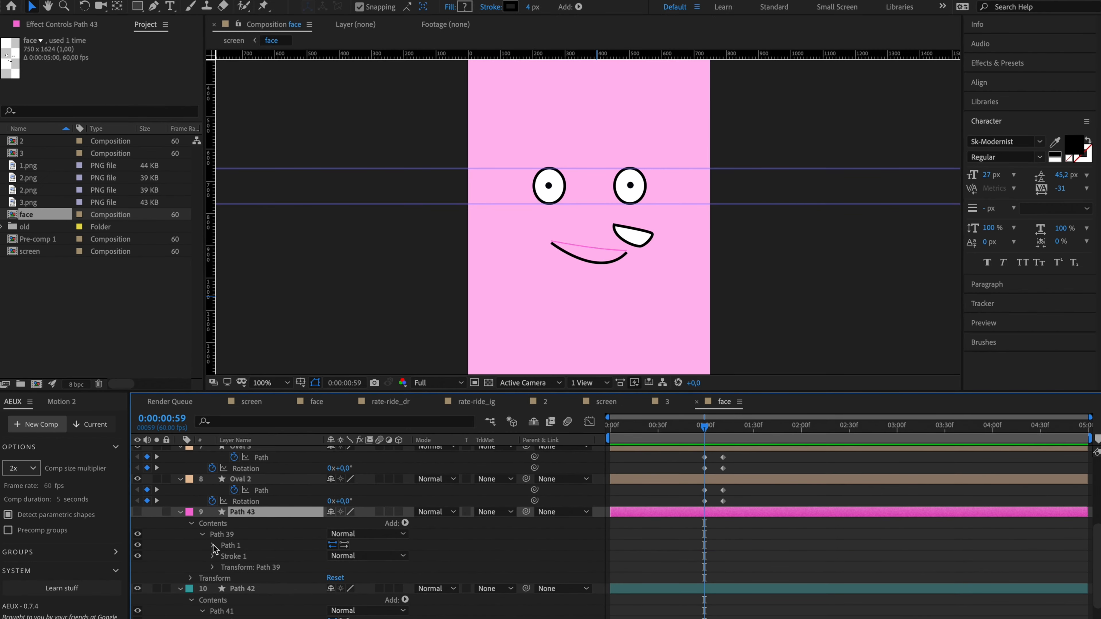
left_click(213, 545)
left_click(262, 556)
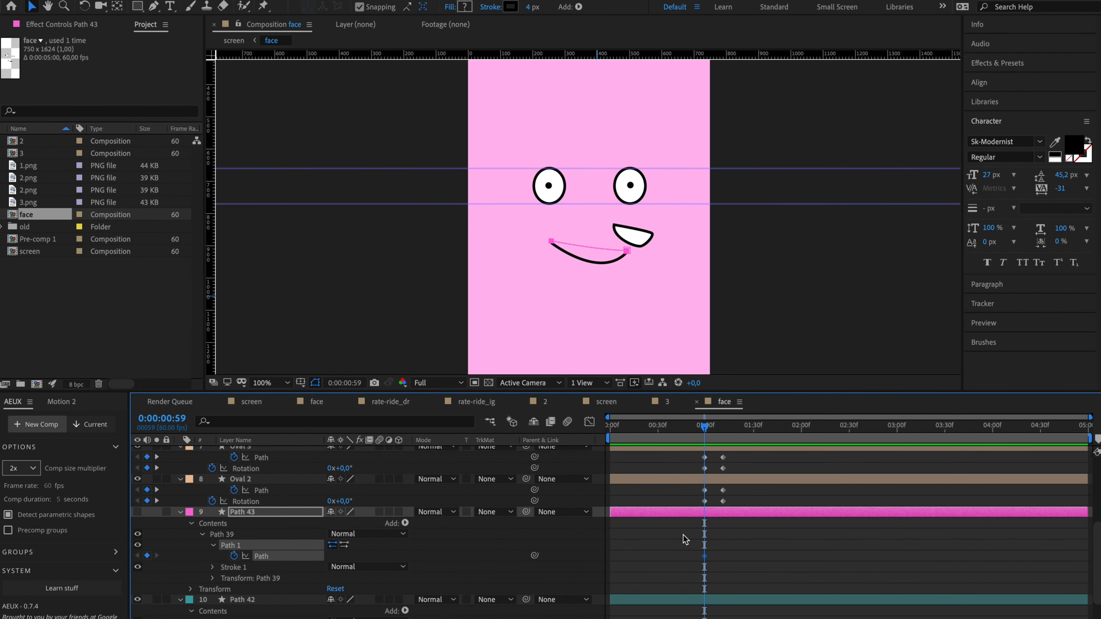
Step: Paste the copied mouth shape into the Path property of layer Path 40 as a keyframe at 0:00:01:11
scroll(683, 535, "up", 6)
left_click(714, 428)
left_click_drag(716, 430, 723, 431)
left_click(727, 455)
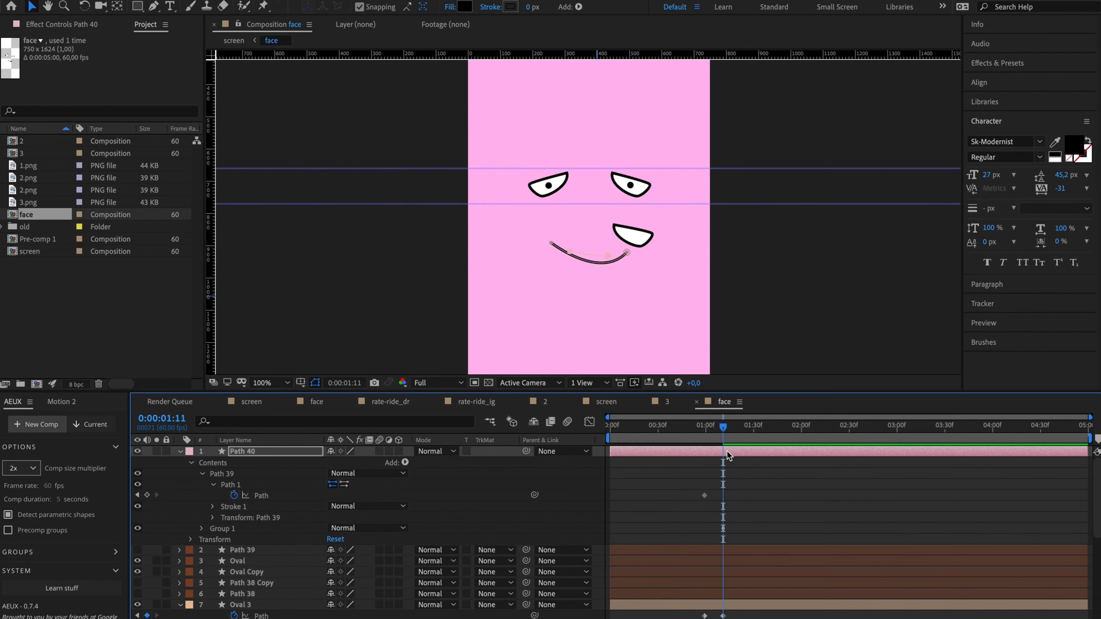
key("super+z")
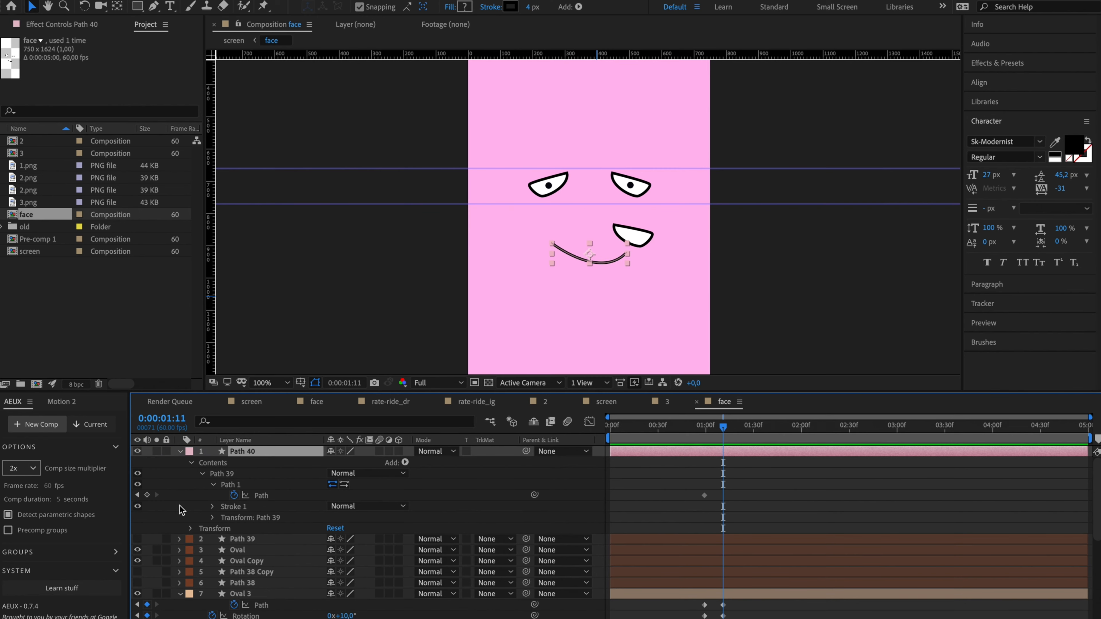
left_click(147, 495)
key("super+v")
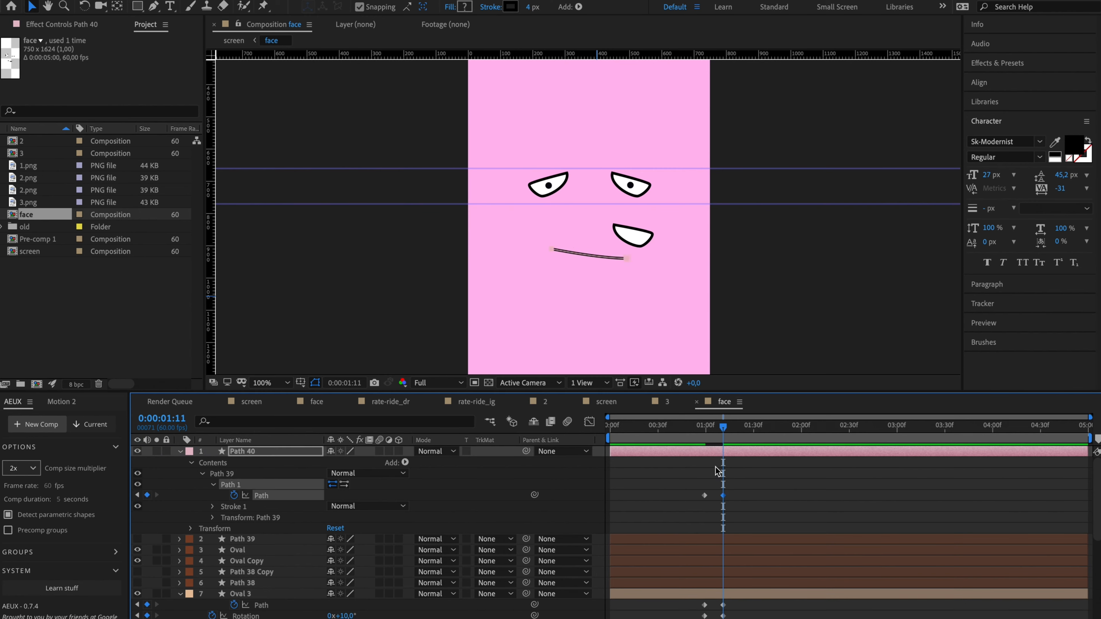
Step: Preview the eye and mouth morph from 0:00:00:57
left_click(701, 427)
key("space")
key("space")
key("space")
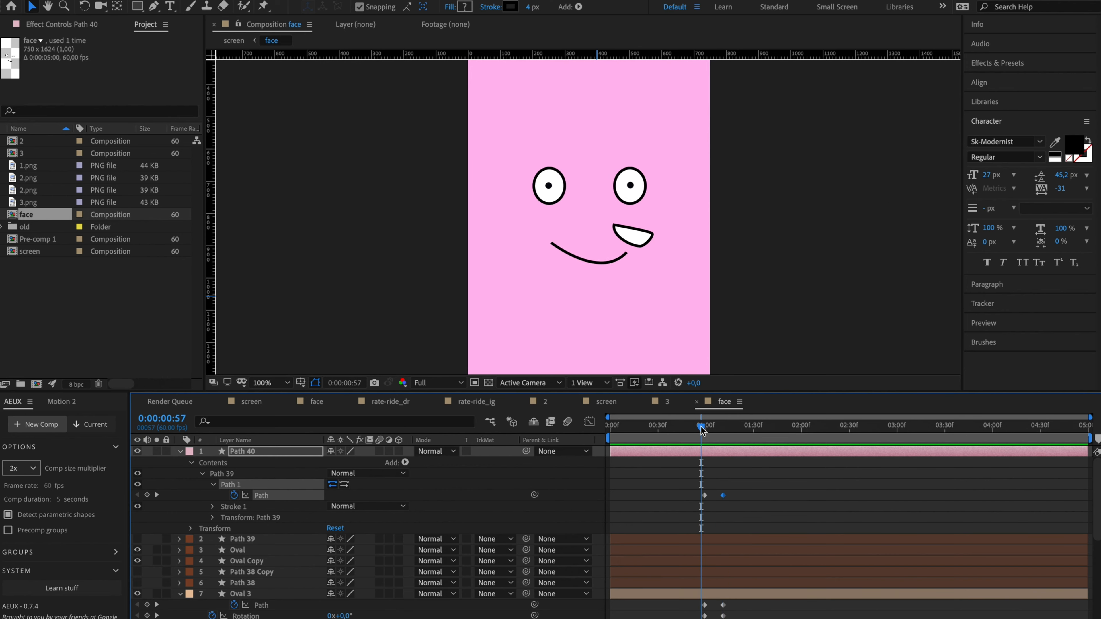
key("space")
Step: Add hold keyframes at 0:00:01:59 for Path 40's Path and for the Path and Rotation of Oval 3 and Oval 2
left_click_drag(702, 430, 801, 433)
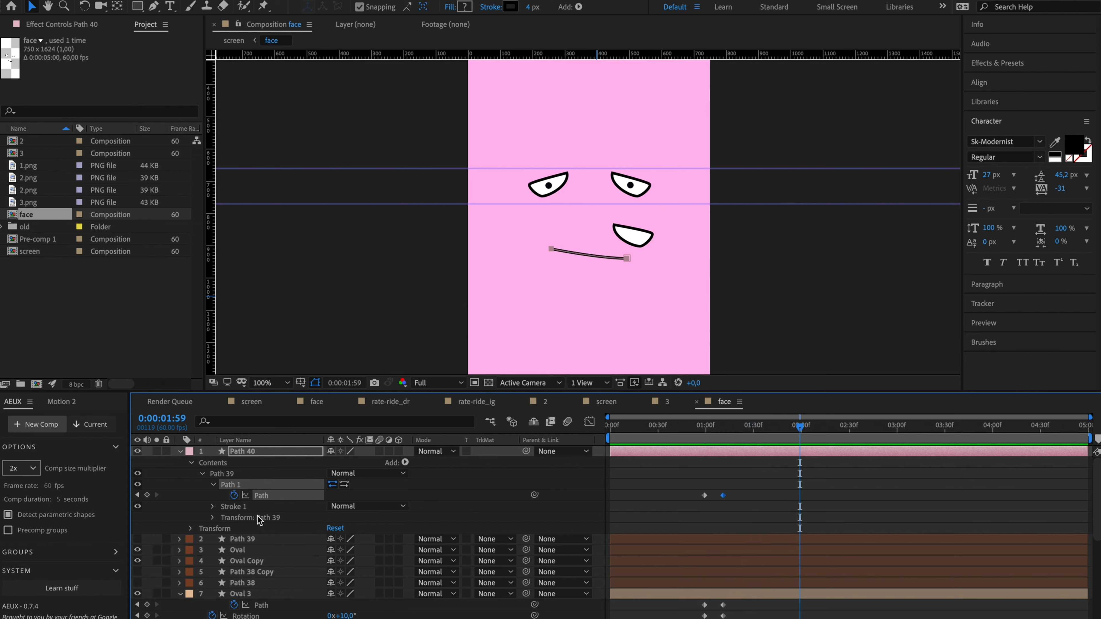
left_click(147, 495)
scroll(775, 537, "down", 5)
left_click(147, 550)
left_click(147, 561)
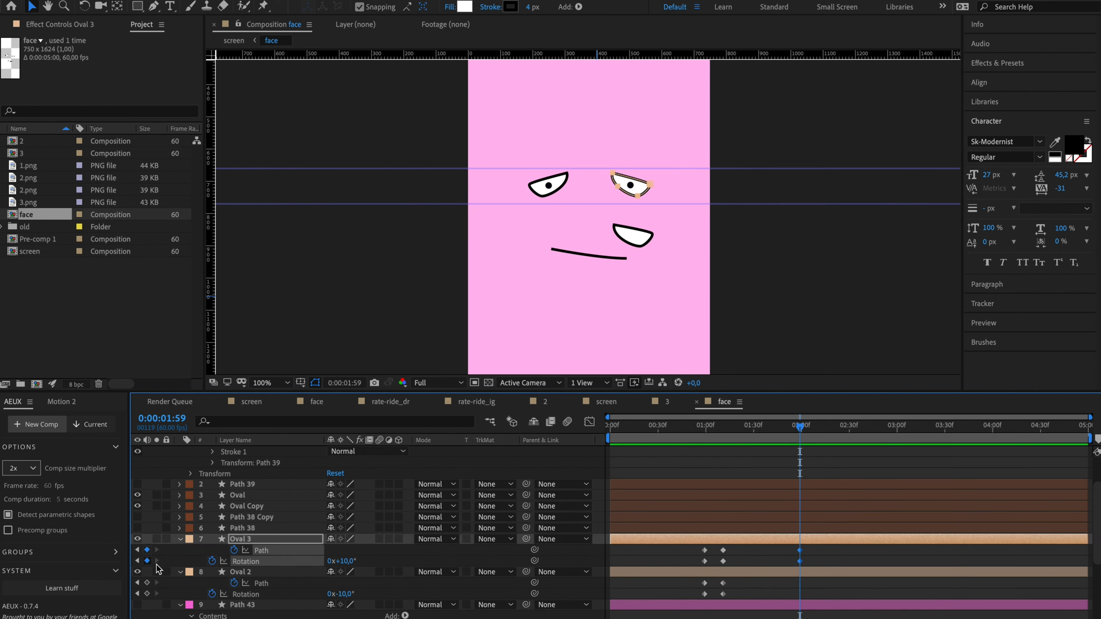
left_click(147, 583)
left_click(147, 593)
Step: Move the second set of mouth and eye keyframes slightly later and set the current time to 0:00:02:13
left_click_drag(812, 428, 822, 428)
left_click_drag(733, 599, 729, 561)
scroll(828, 494, "down", 2)
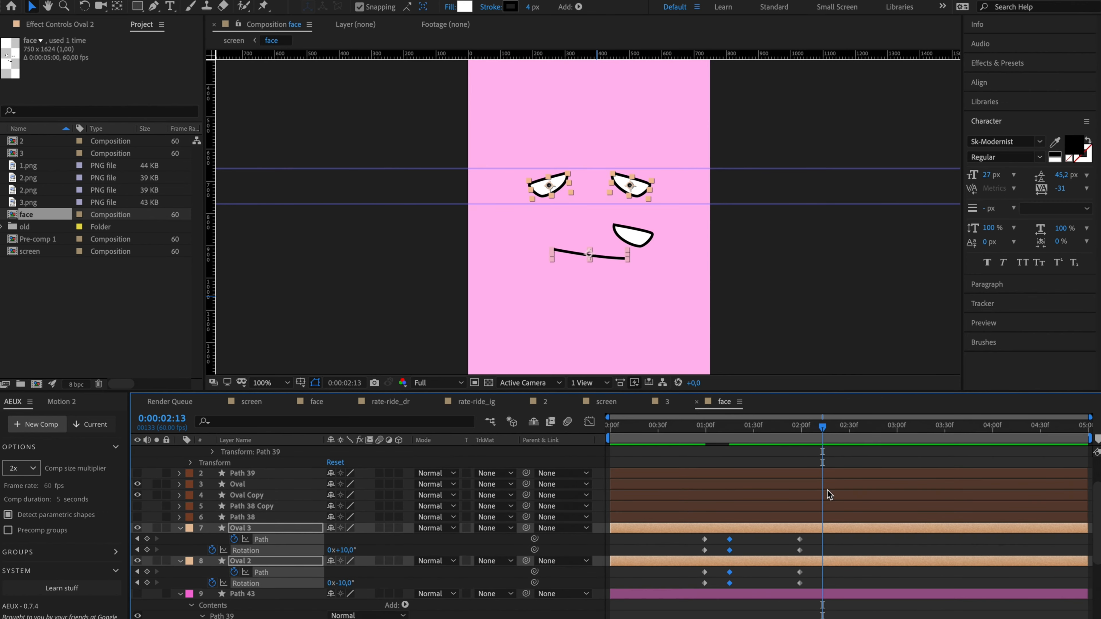
Step: Hide the layer with the leftover filled shape above the mouth line
left_click(254, 600)
scroll(253, 600, "down", 5)
left_click(243, 615)
scroll(243, 614, "down", 3)
left_click(139, 583)
left_click(243, 517)
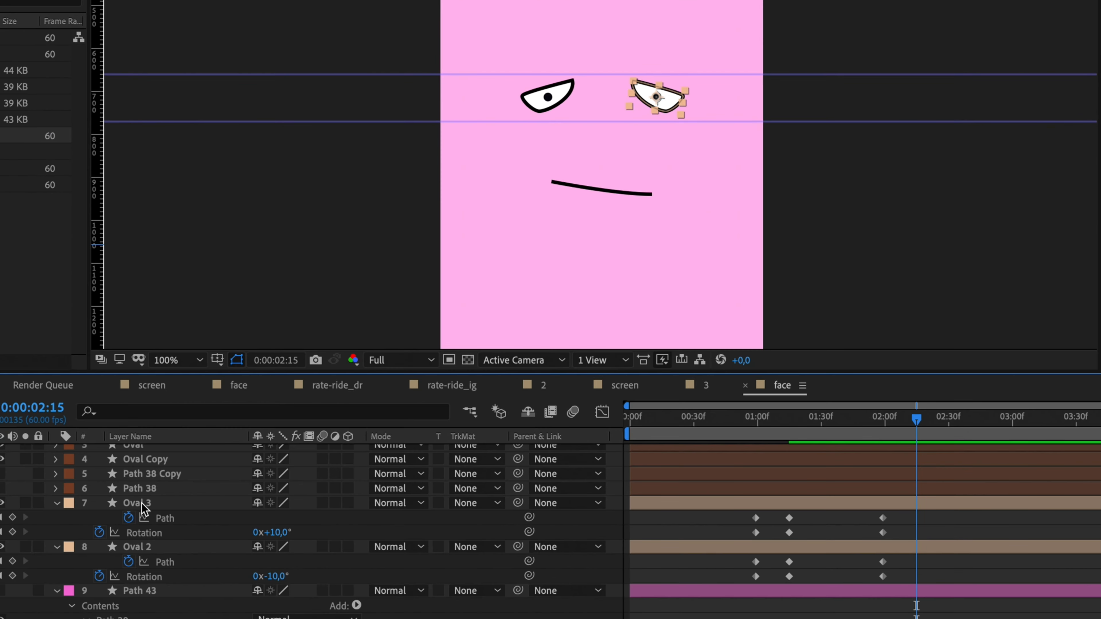
Step: Add a Path keyframe to layer Path 38 at 0:00:02:15 and copy its shape
left_click(140, 502)
left_click(141, 485)
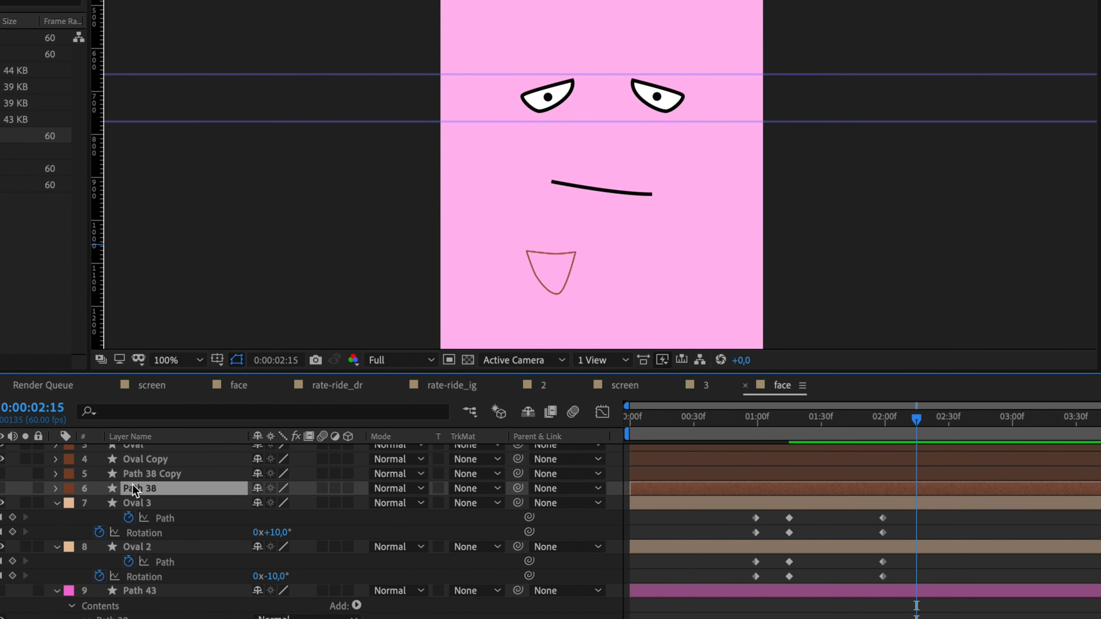
left_click(57, 489)
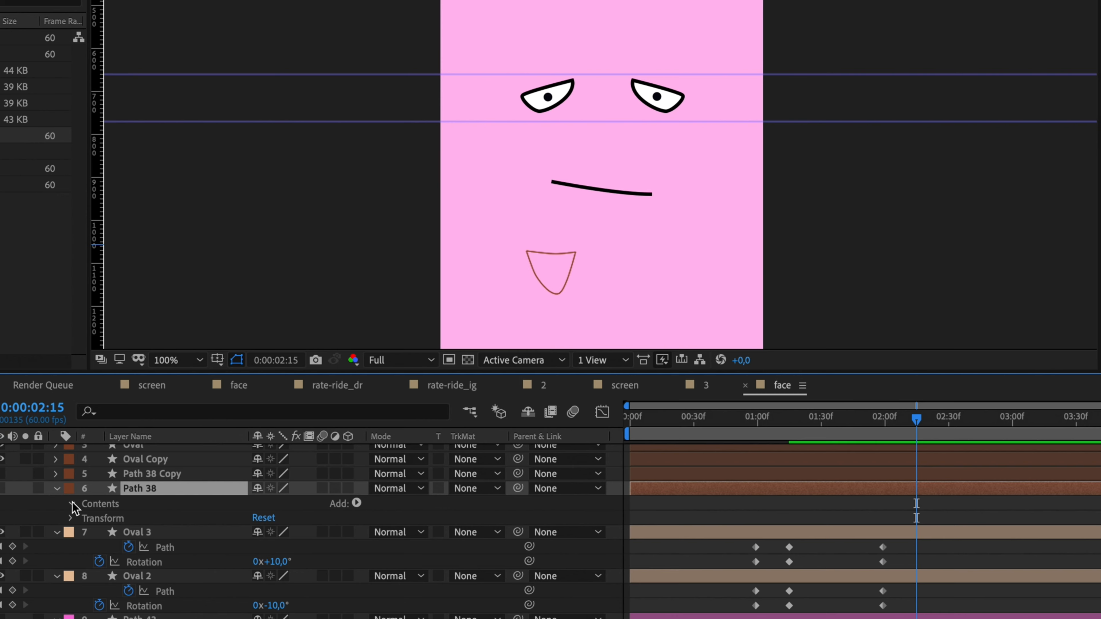
left_click(72, 503)
left_click(85, 518)
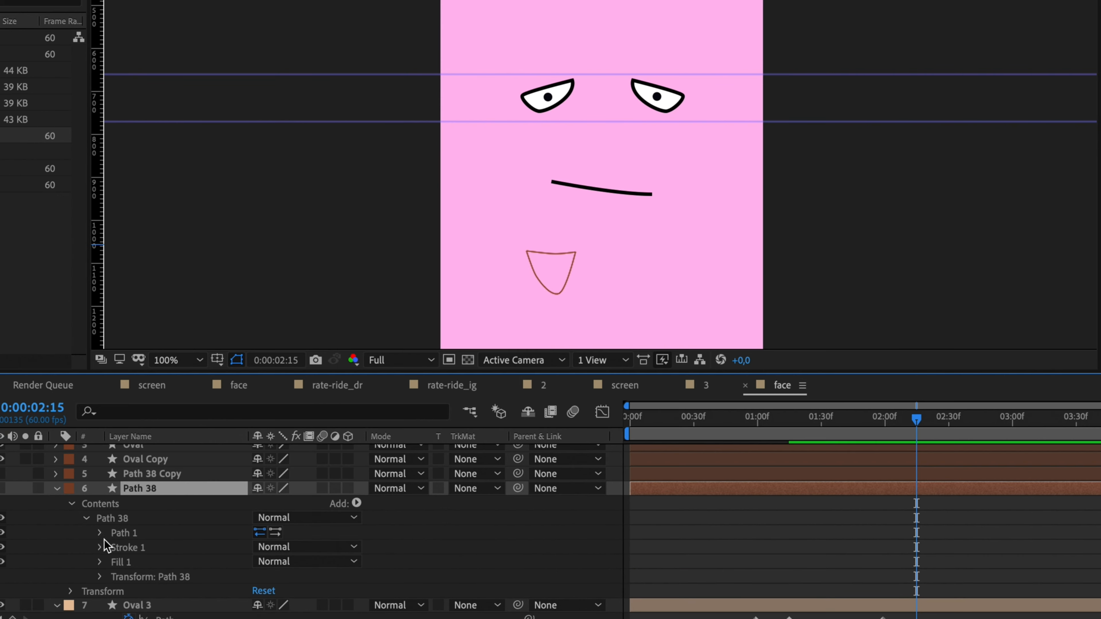
left_click(100, 533)
left_click(126, 546)
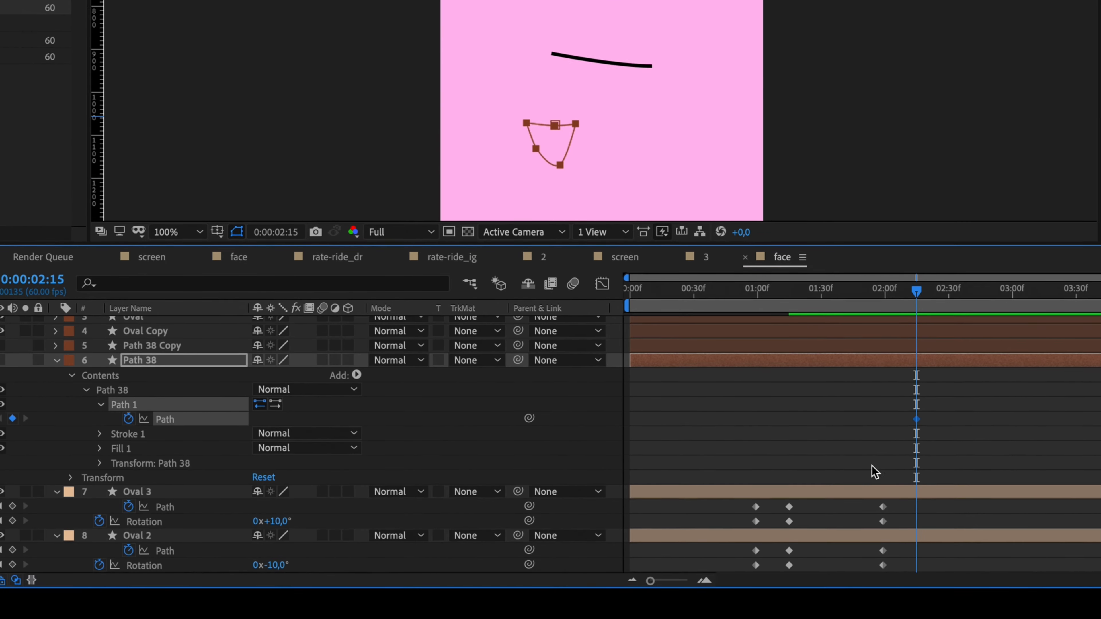
Step: Paste the Path 38 shape into Oval 2's Path property as a new keyframe after its existing ones
left_click(877, 618)
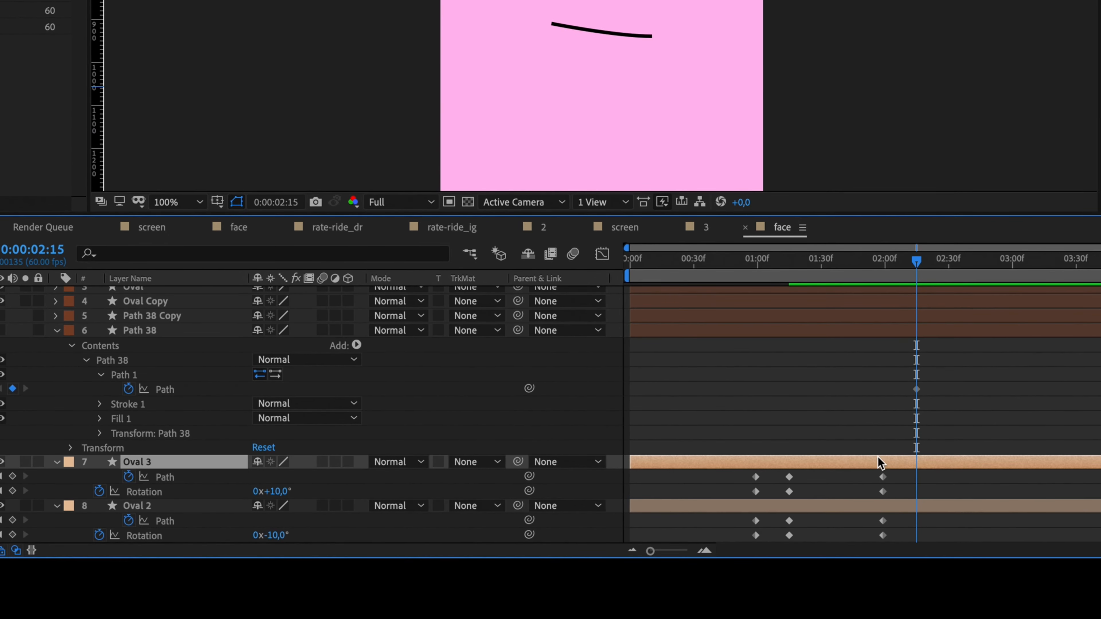
left_click(894, 505)
scroll(904, 503, "down", 2)
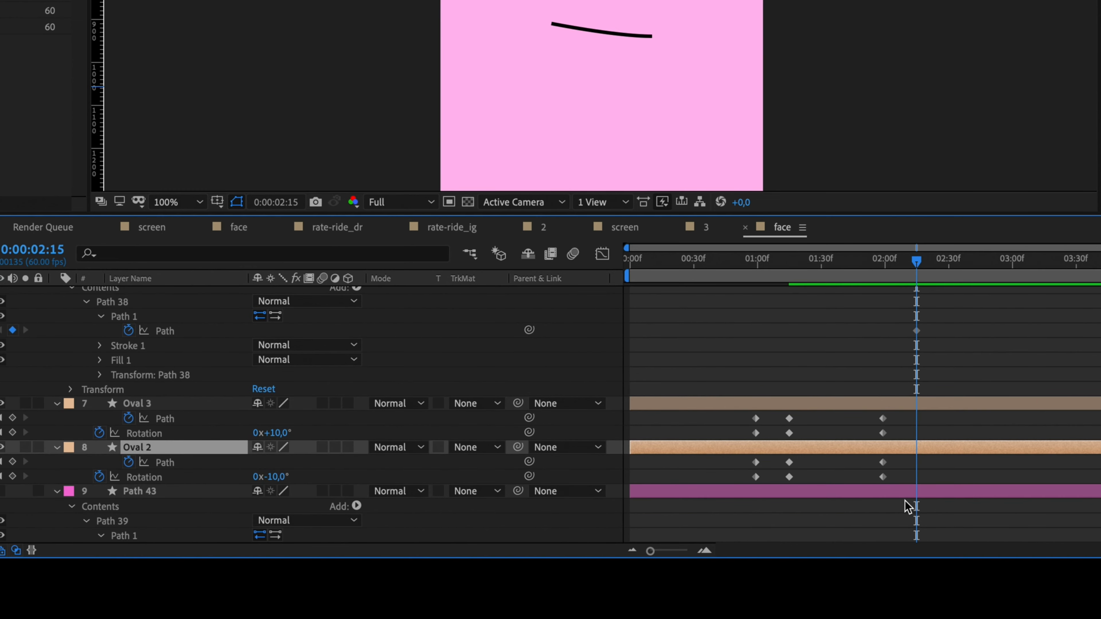
left_click(13, 462)
mouse_move(918, 271)
left_mouse_down()
mouse_move(890, 266)
mouse_move(918, 267)
left_mouse_up()
left_click_drag(921, 424, 887, 423)
Step: Try adding a vertex to the upper edge of Oval 2's path with the Pen tool at 0:00:01:59
left_click(285, 100)
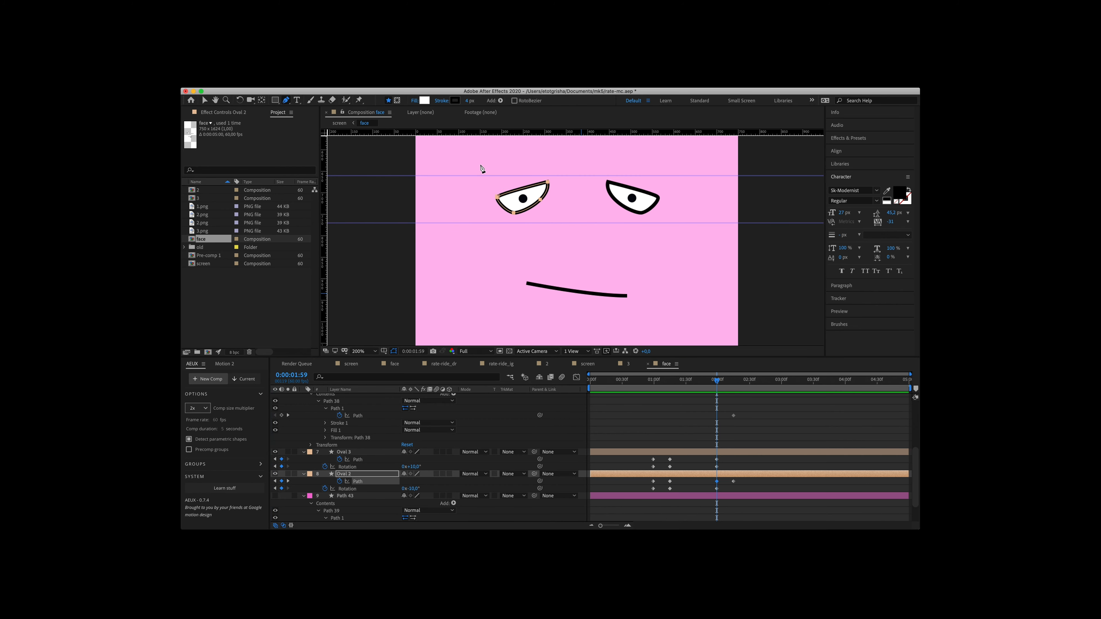
left_click(519, 189)
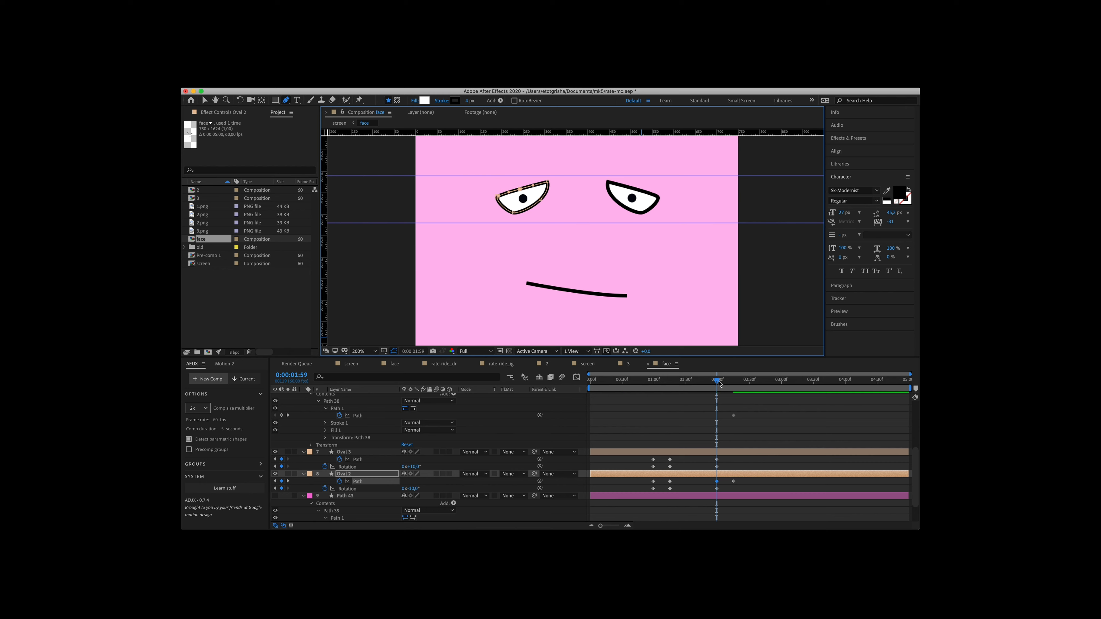
left_click_drag(719, 383, 646, 383)
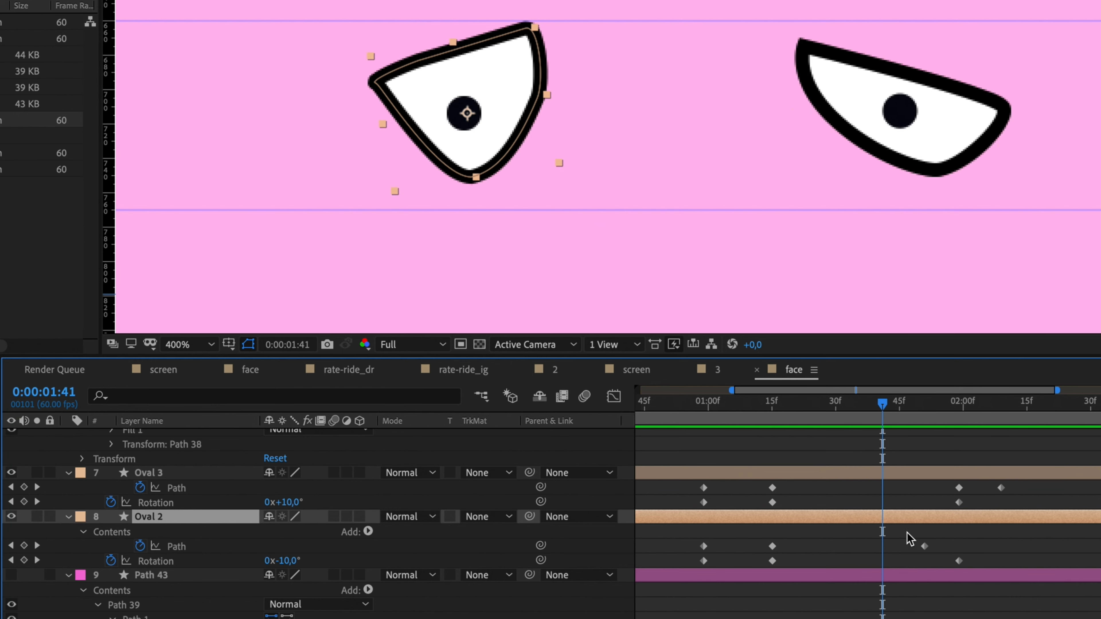
Step: Duplicate Oval 2 as a shape reference and shift the copy earlier so its last Path keyframe falls at 0:00:01:38
left_click(730, 451)
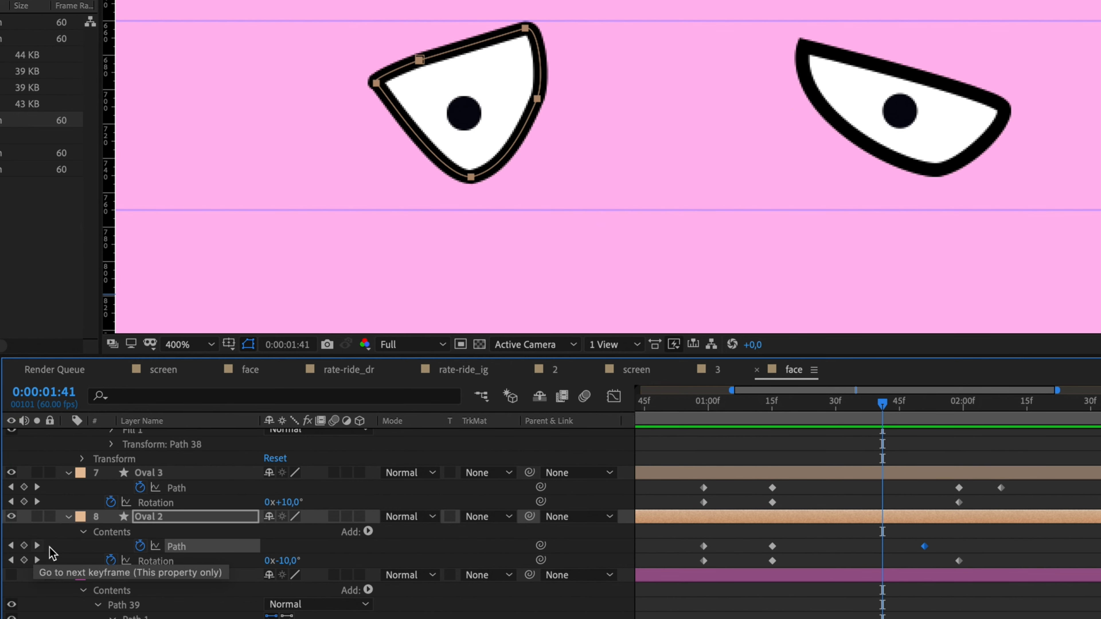
left_click(978, 545)
left_click(952, 519)
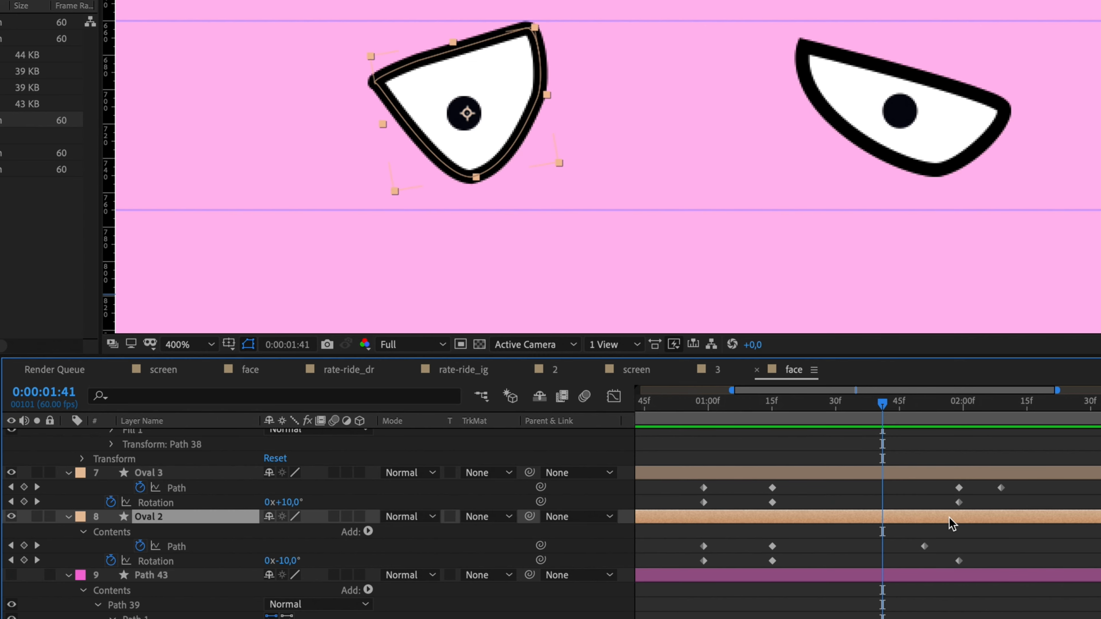
key("ctrl+d")
key("u")
left_click_drag(945, 520, 891, 522)
left_click(899, 558)
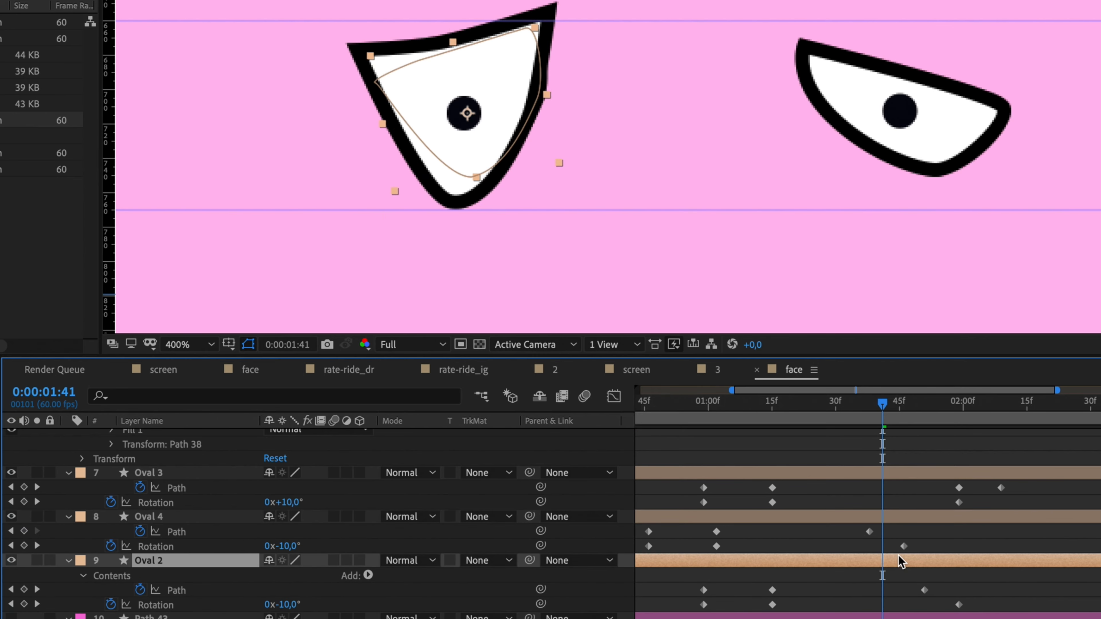
Step: Delete Oval 2's last Path keyframe and add a new one at 0:00:01:38
left_click(924, 590)
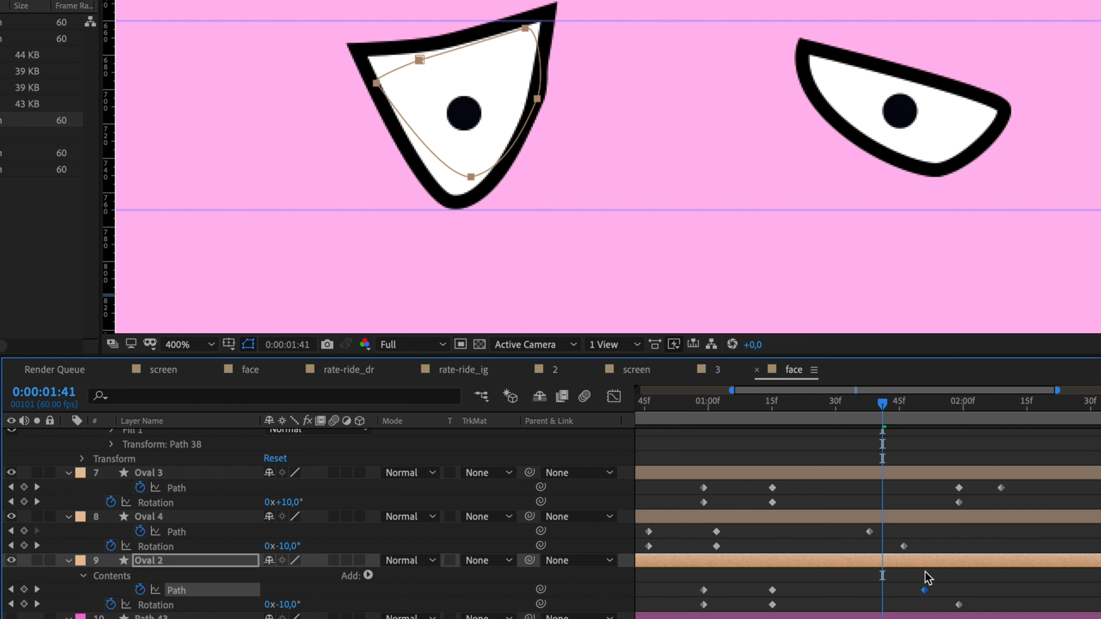
key("Delete")
left_click(875, 414)
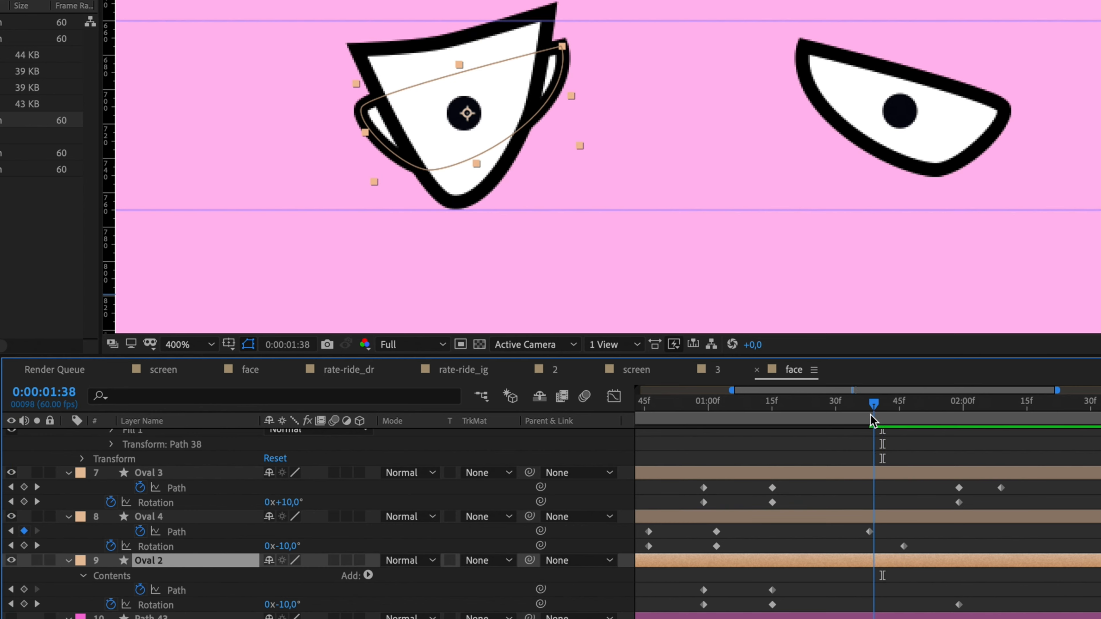
left_click_drag(870, 415, 870, 415)
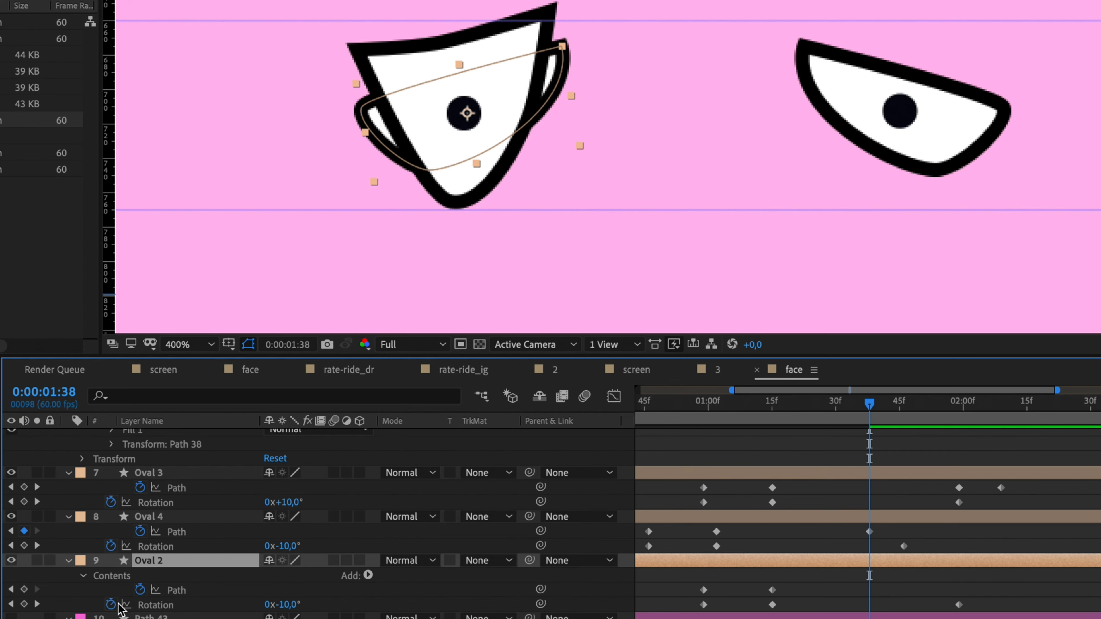
left_click(24, 589)
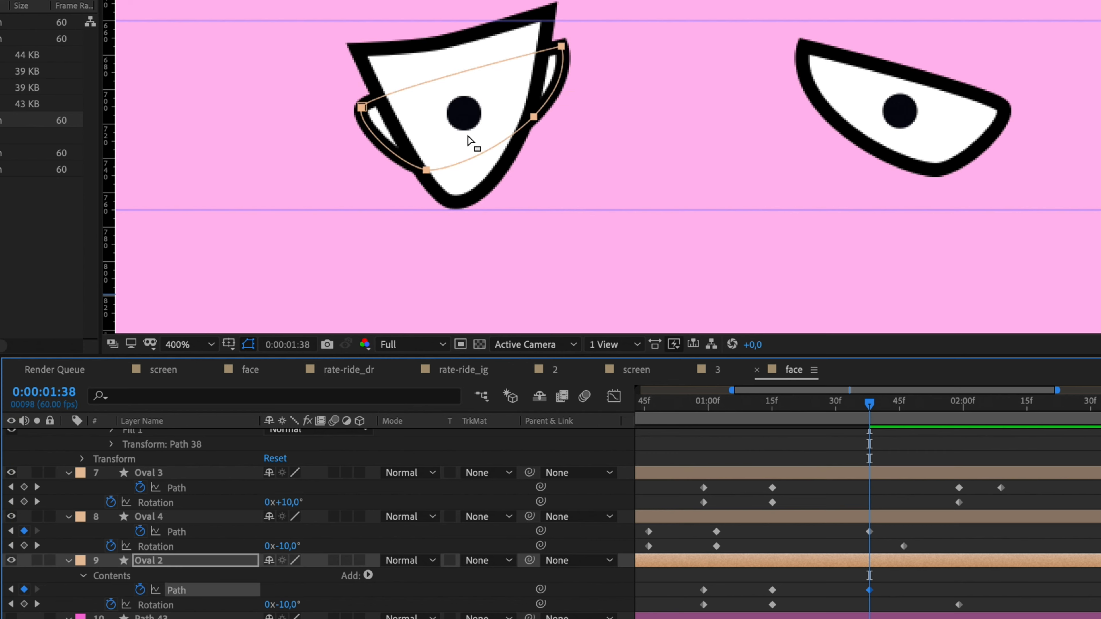
Step: Reshape Oval 2's path by moving its vertices and handles to match the wide triangular outline of the Oval 4 reference
left_click_drag(562, 47, 550, 10)
key("ctrl+z")
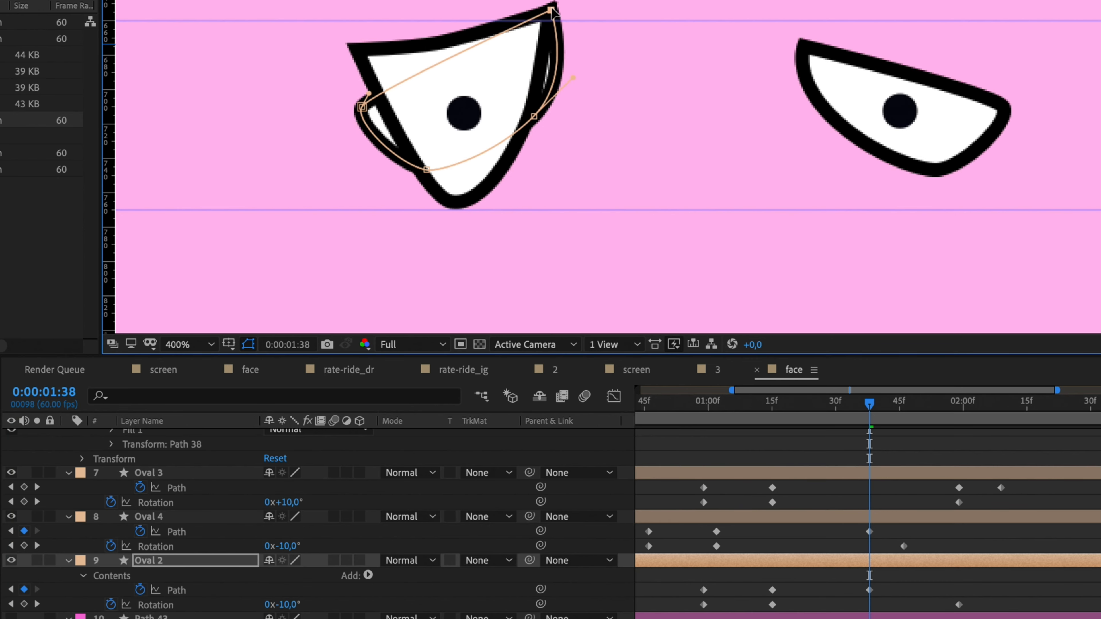
left_click_drag(361, 107, 405, 52)
left_click_drag(427, 170, 460, 203)
left_click(535, 116)
left_click_drag(567, 87, 552, 79)
left_click_drag(534, 116, 526, 117)
left_click(356, 49)
left_click_drag(405, 52, 467, 54)
left_click_drag(461, 204, 428, 196)
left_click_drag(341, 49, 367, 80)
Step: Delete the Oval 4 reference layer and move Oval 2's reshaped Path keyframe to 0:00:02:09
left_click(869, 522)
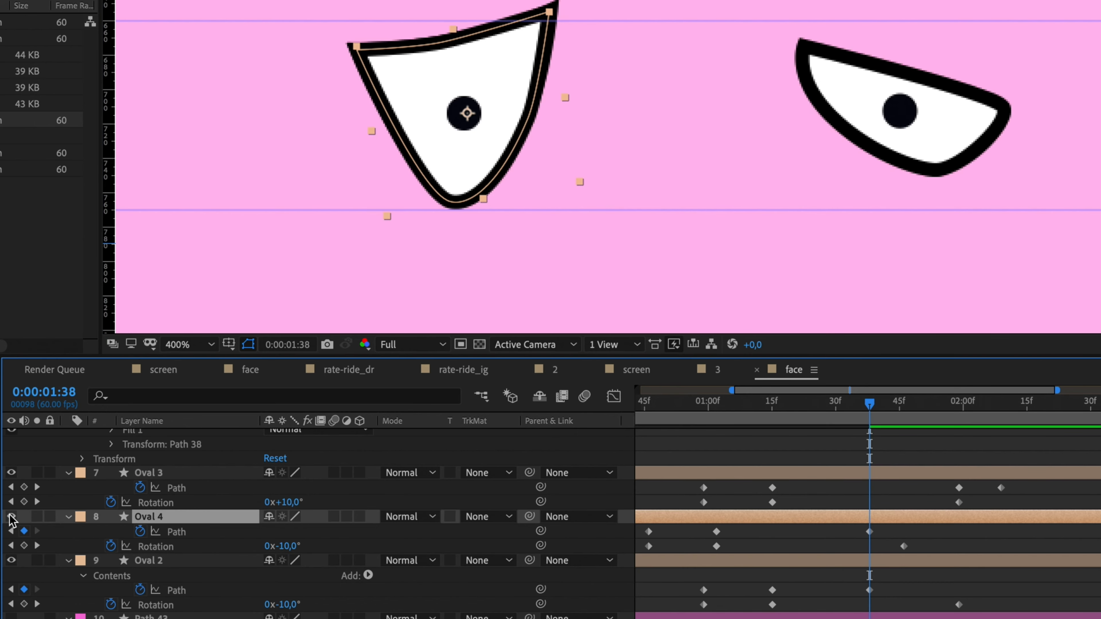
key("Delete")
left_click_drag(772, 401, 899, 404)
left_click_drag(868, 550, 1000, 547)
Step: Refine the curve at the lowest vertex of Oval 2's path at 0:00:02:09
left_click(954, 403)
left_click_drag(967, 403, 1005, 403)
left_click(454, 201)
left_click_drag(466, 204, 485, 199)
Step: Preview Oval 2's shape morph from about 0:00:01:54
left_click(738, 381)
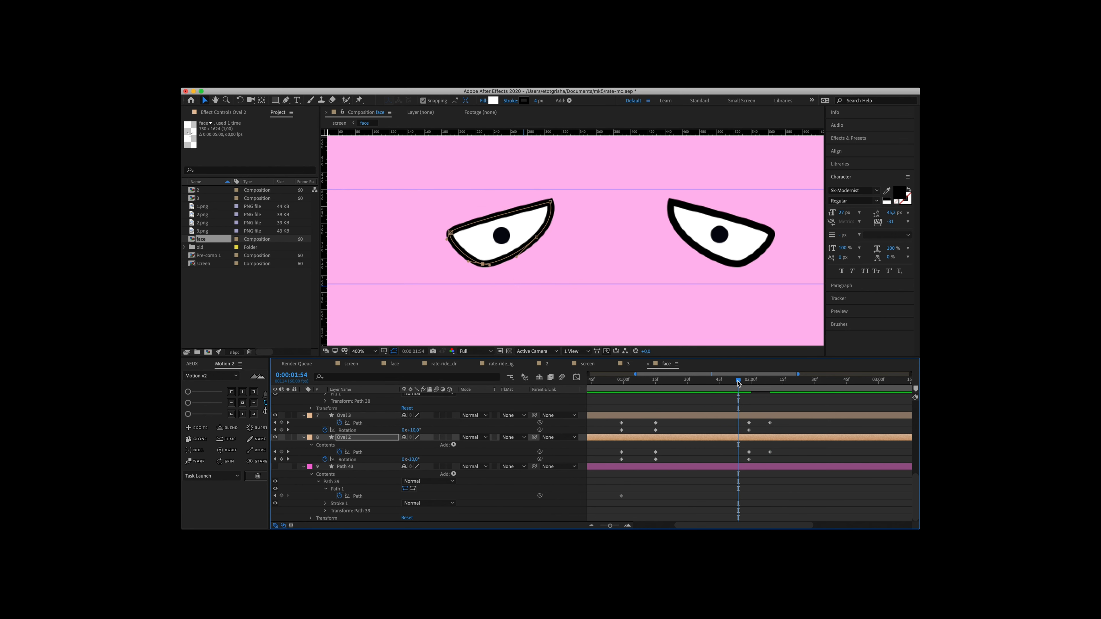
key("space")
key("space")
left_click_drag(745, 381, 622, 383)
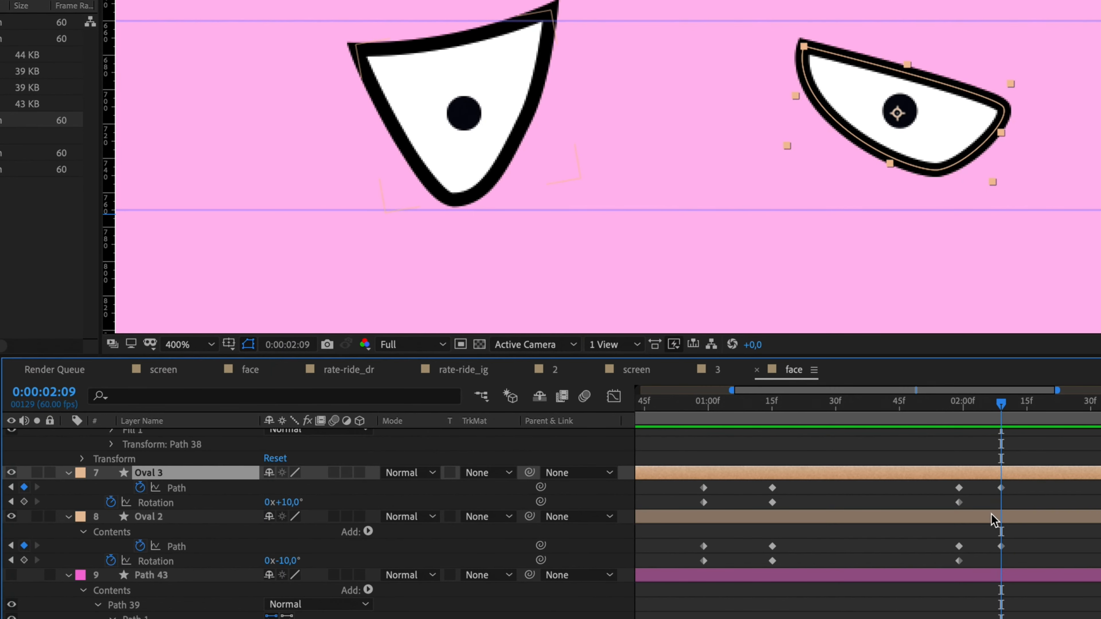
Step: Delete the old Oval 3 layer and set a 10° Rotation keyframe on Oval 2 at 0:00:02:09
key("Delete")
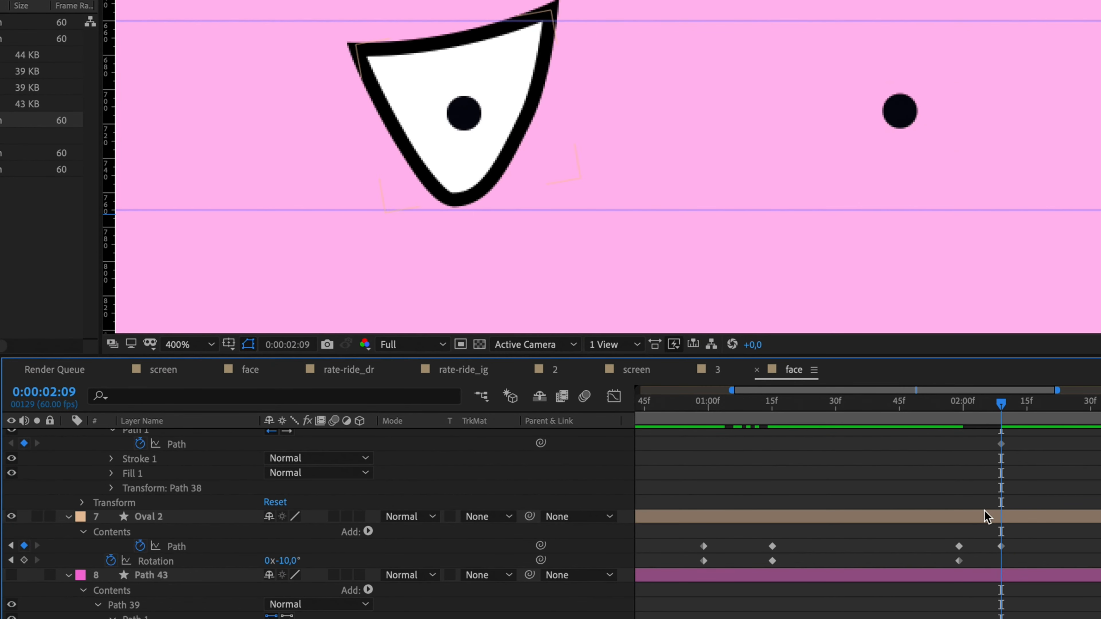
key("ctrl+d")
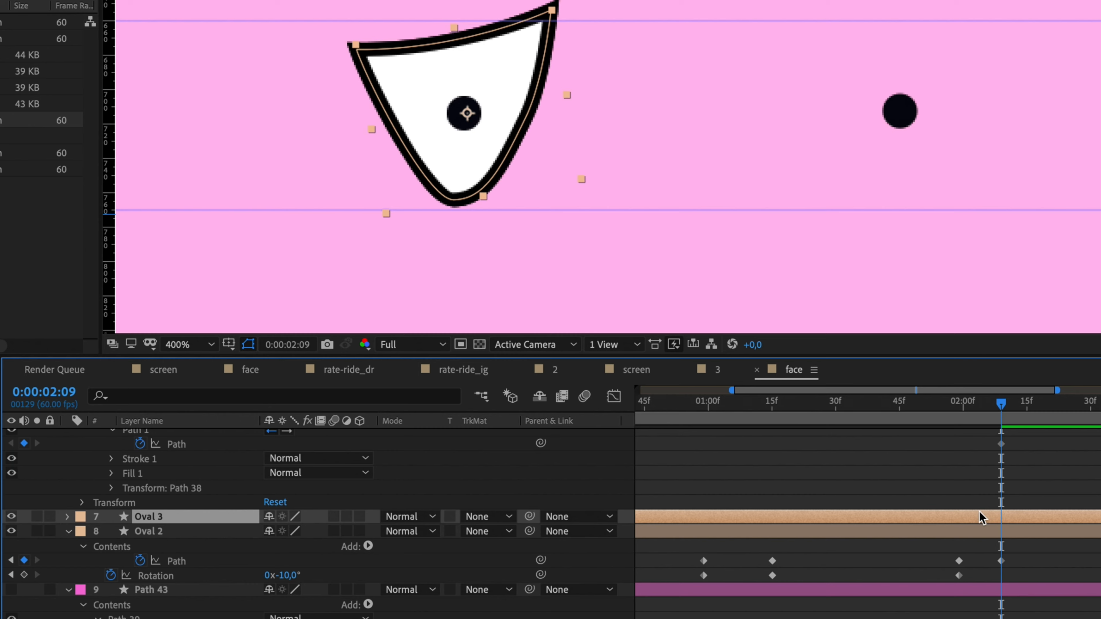
key("u")
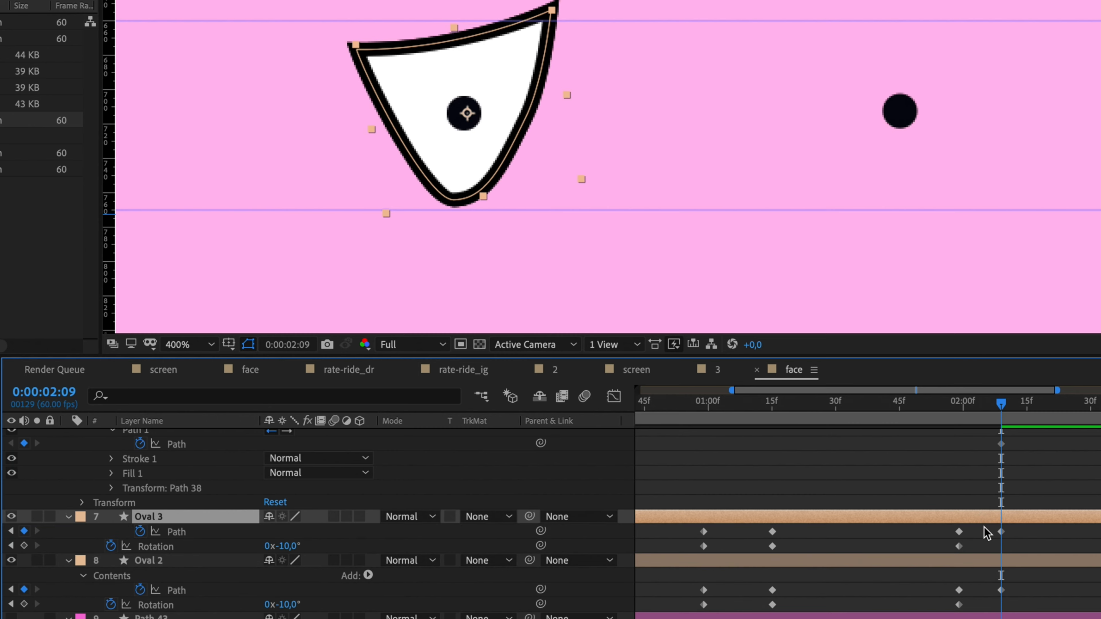
key("Delete")
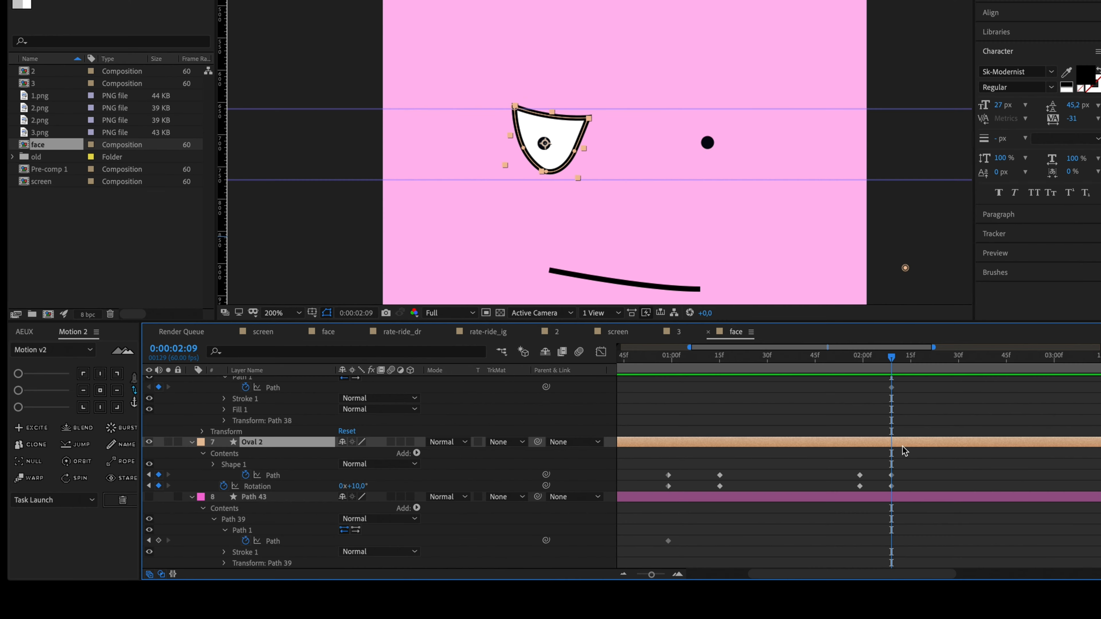
Step: Duplicate Oval 2 and apply Flip Horizontal to the copy
key("ctrl+d")
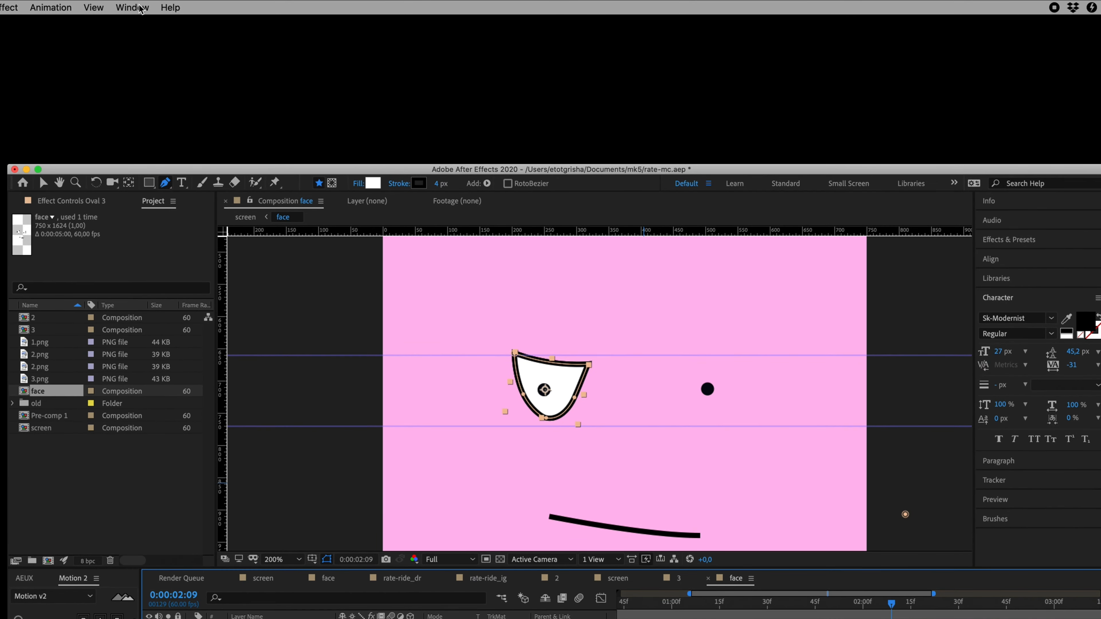
left_click(132, 7)
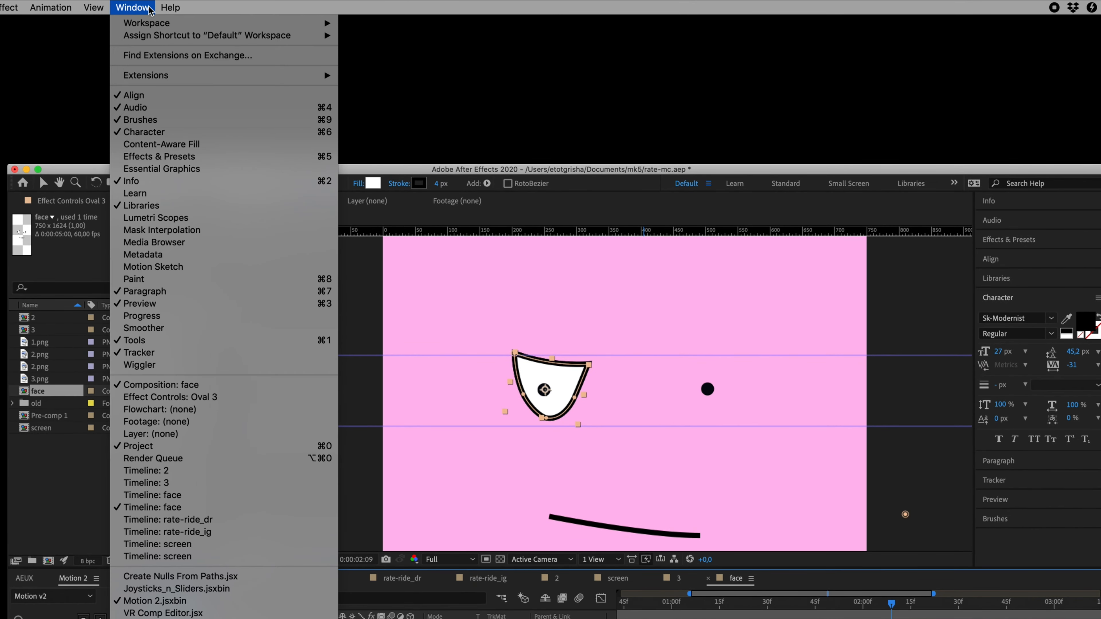
type("flio")
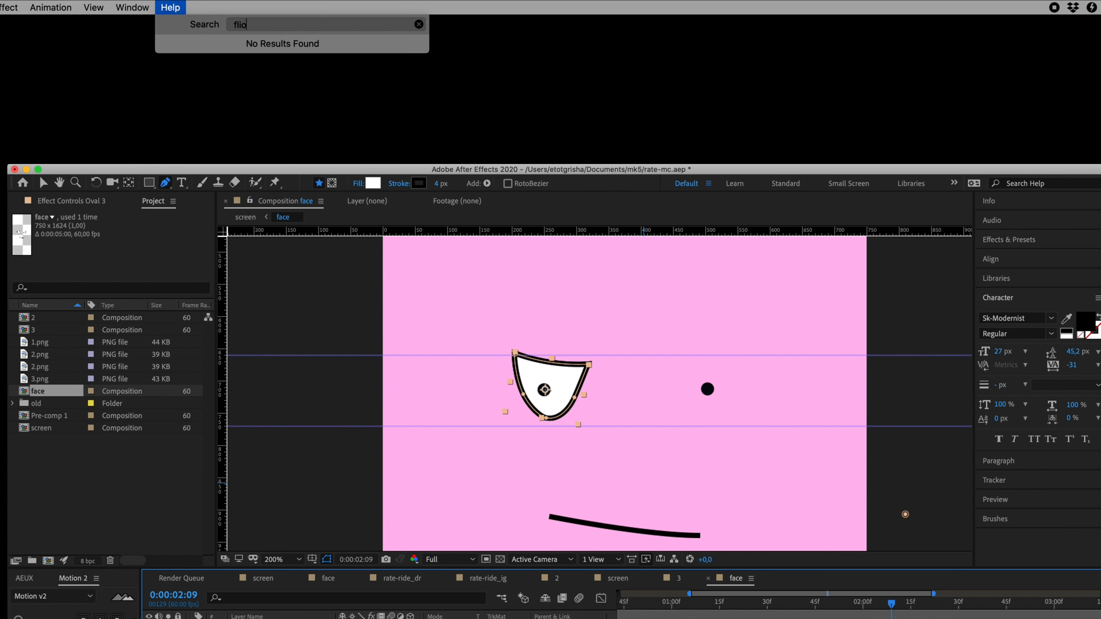
key("BackSpace")
type("p")
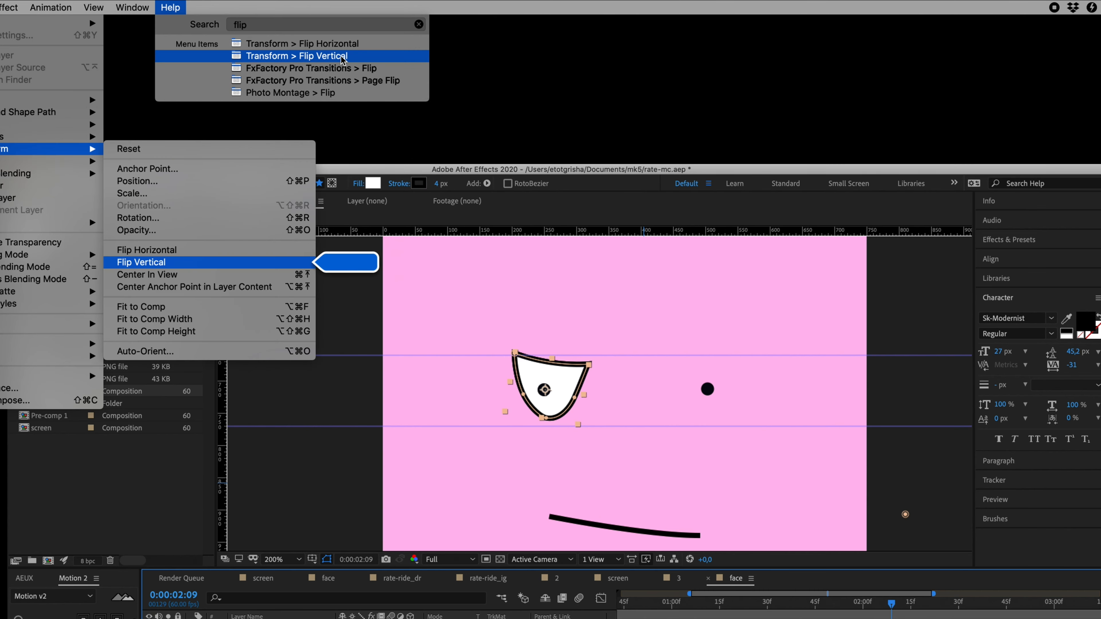
left_click(340, 44)
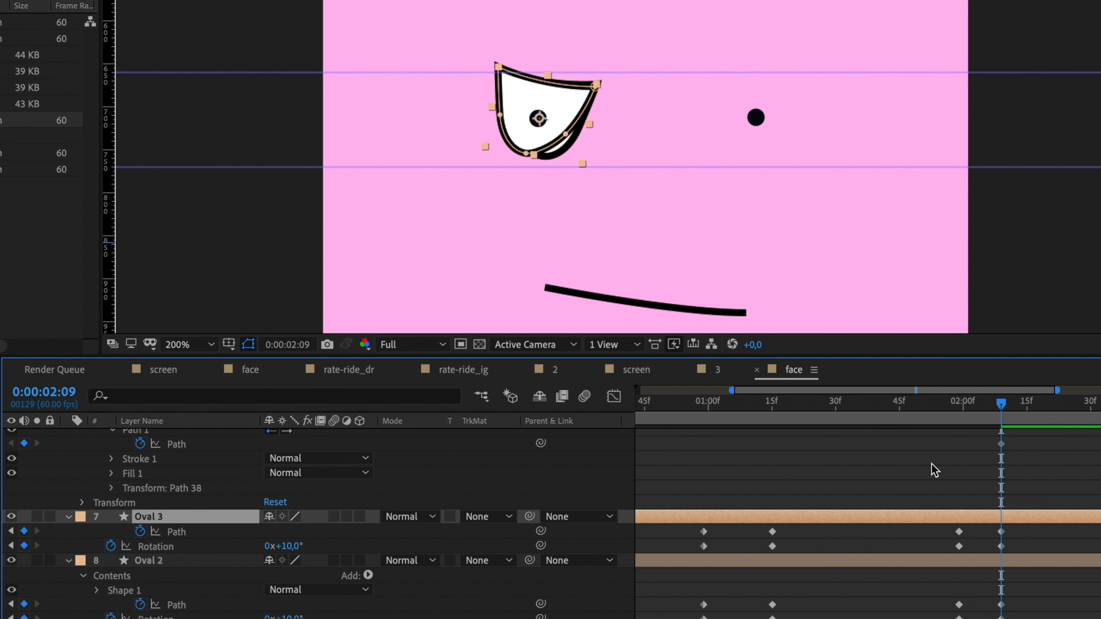
Step: Move the flipped Oval 3 over the uncovered pupil and set its Rotation to -10° at 0:00:02:09
left_click_drag(957, 401, 801, 402)
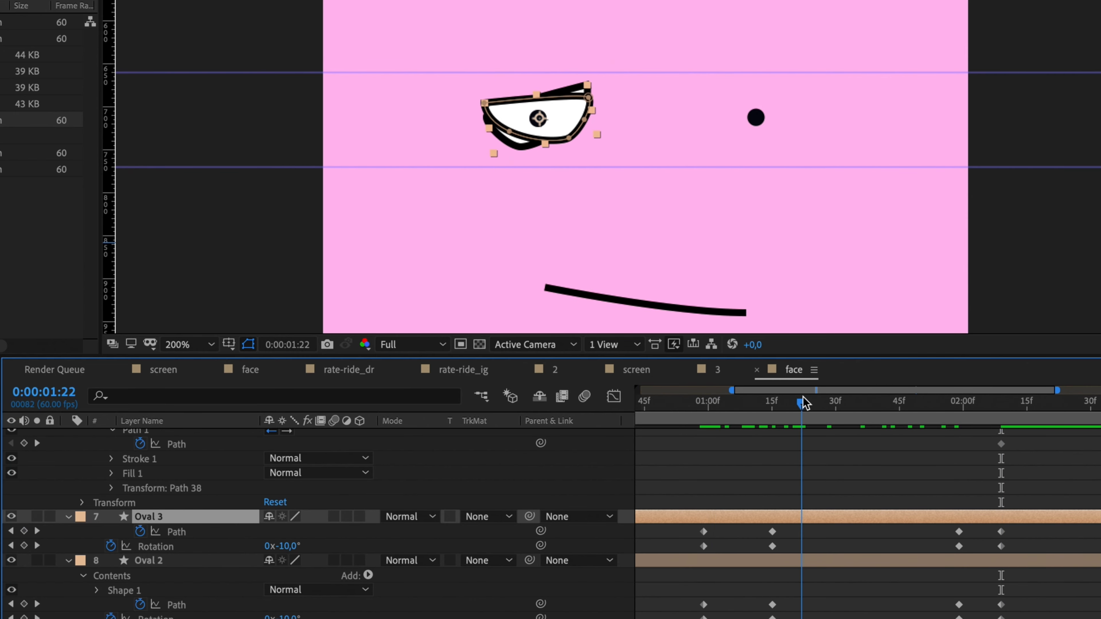
left_click_drag(575, 124, 794, 134)
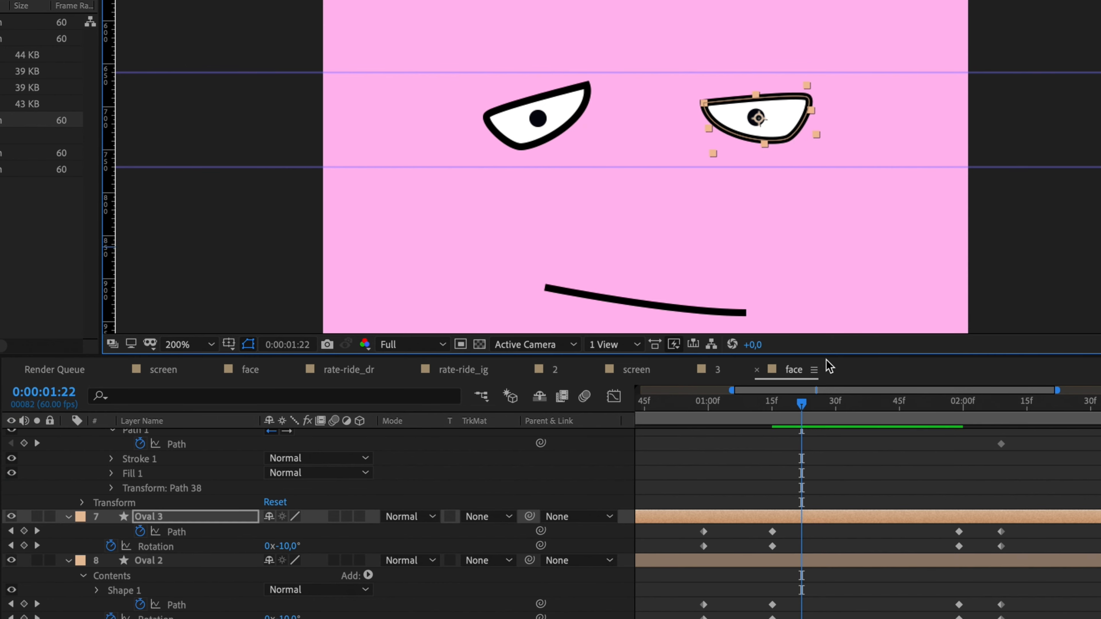
left_click_drag(755, 404, 1001, 410)
left_click(280, 547)
type("-10")
key("Return")
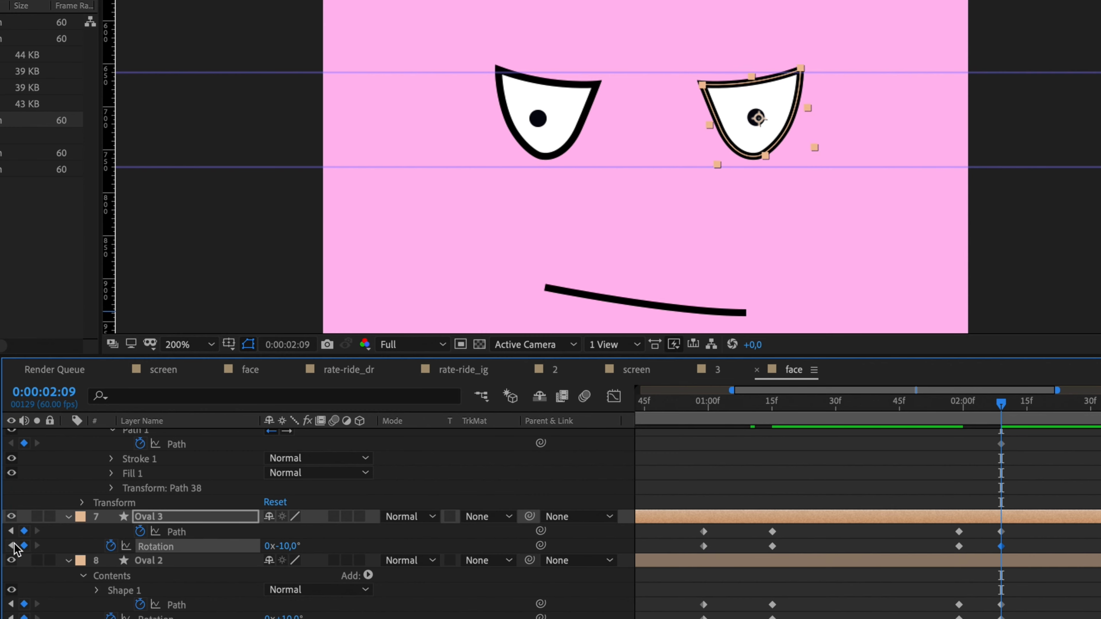
Step: Set Oval 3's Rotation keyframes at 0:00:01:59 and 0:00:01:15 to 10°
left_click(13, 545)
left_click(282, 547)
type("10")
key("Return")
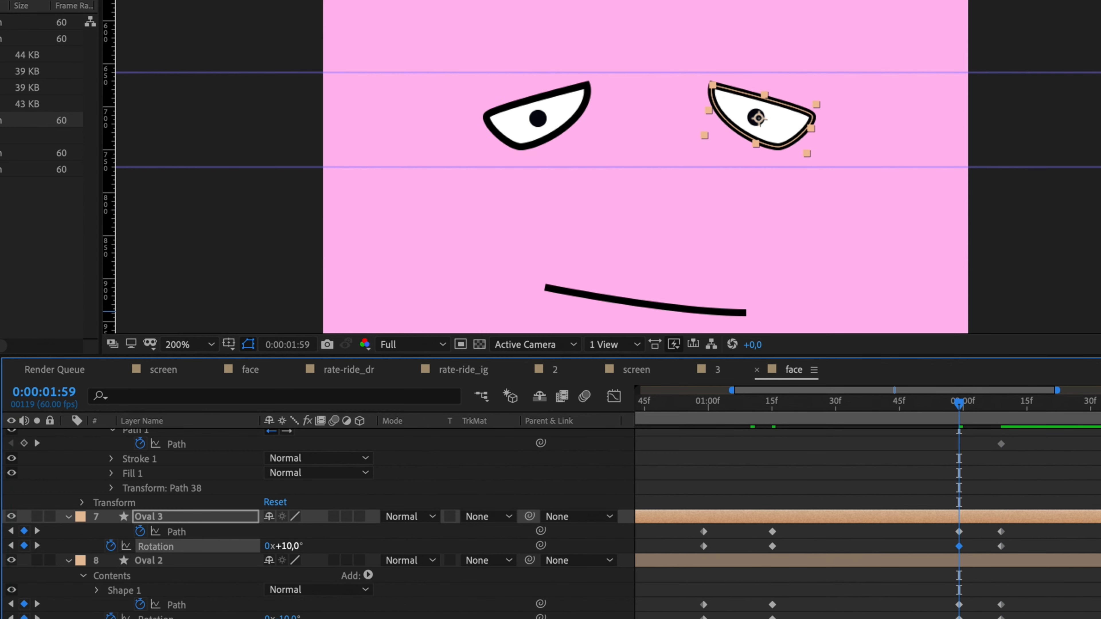
left_click(14, 545)
left_click(283, 547)
type("10")
key("Return")
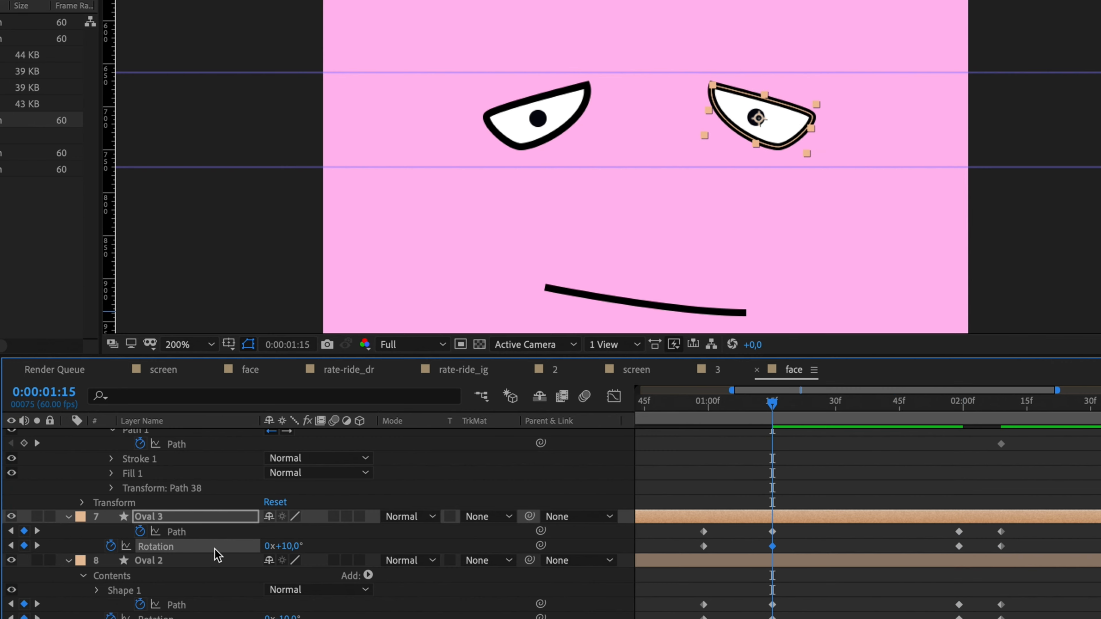
Step: Play back the face animation to check the eyes' mirrored mood changes
key("space")
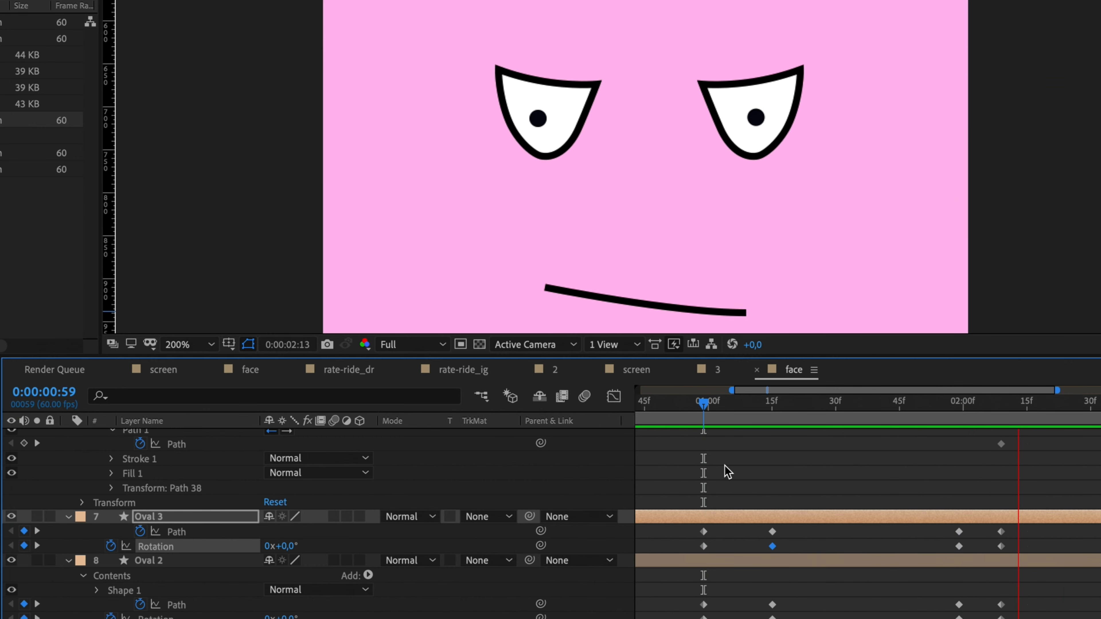
key("minus")
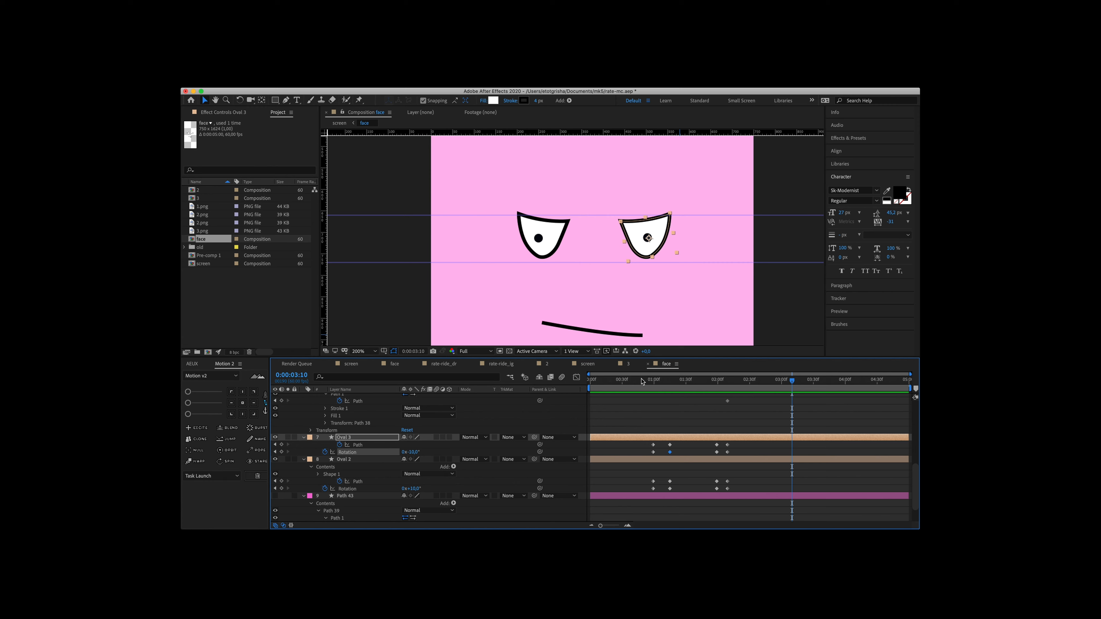
mouse_move(641, 381)
left_mouse_down()
mouse_move(686, 382)
mouse_move(646, 381)
left_mouse_up()
left_click(779, 315)
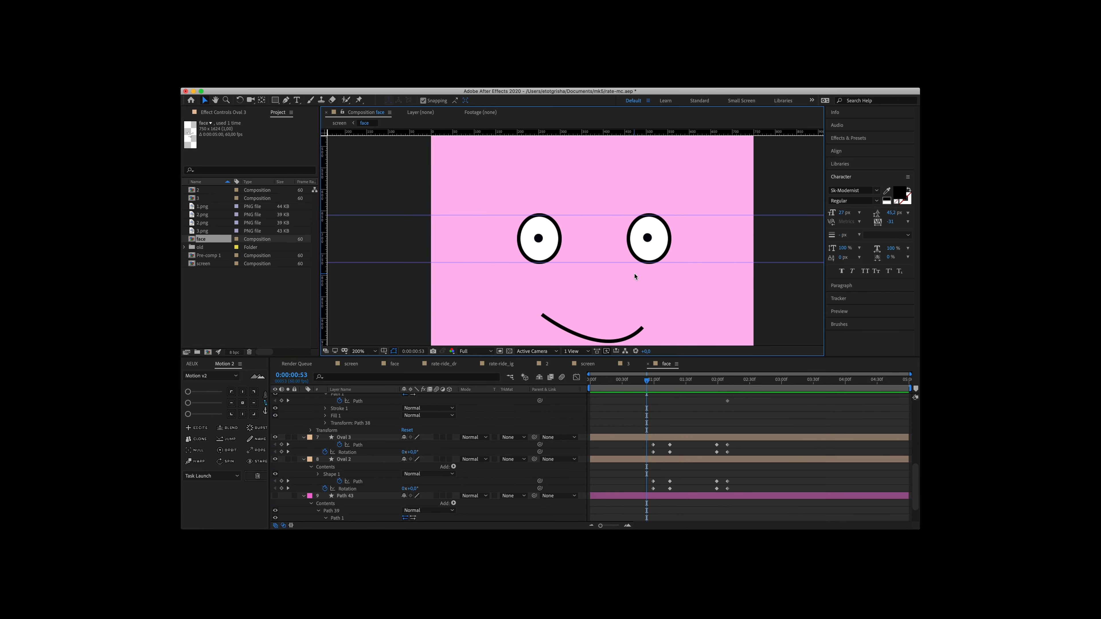
Step: Shift the last two sets of Path and Rotation keyframes on Oval 3 and Oval 2 so the final set lands at 0:00:03:09
key("comma")
scroll(662, 444, "down", 1)
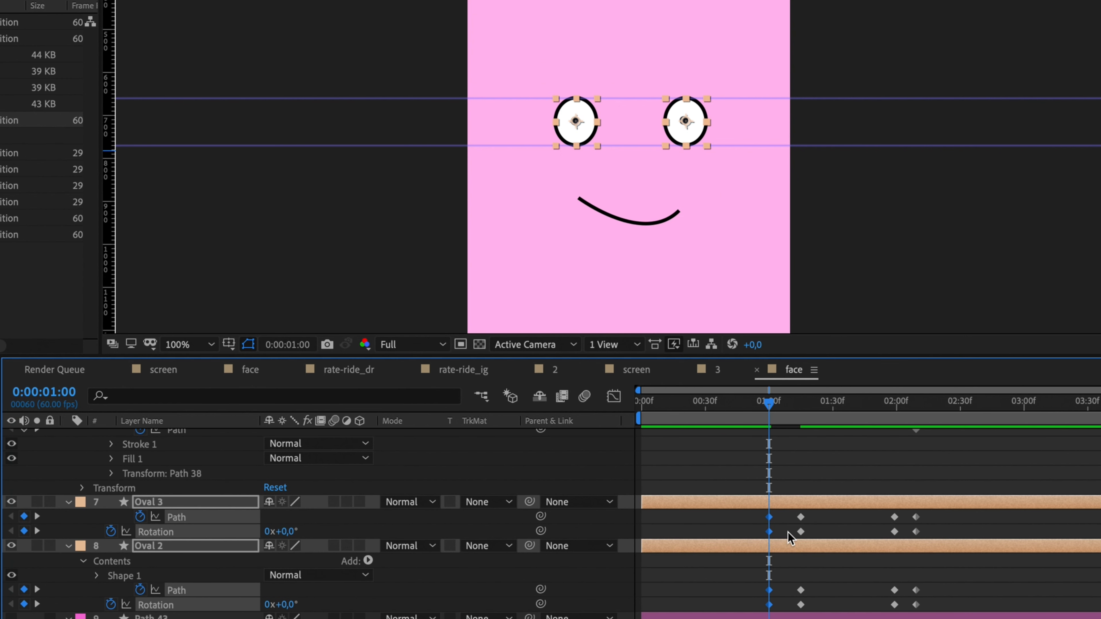
left_click_drag(662, 436, 684, 481)
left_click_drag(803, 521, 1005, 618)
scroll(872, 521, "down", 1)
left_click_drag(915, 503, 1042, 505)
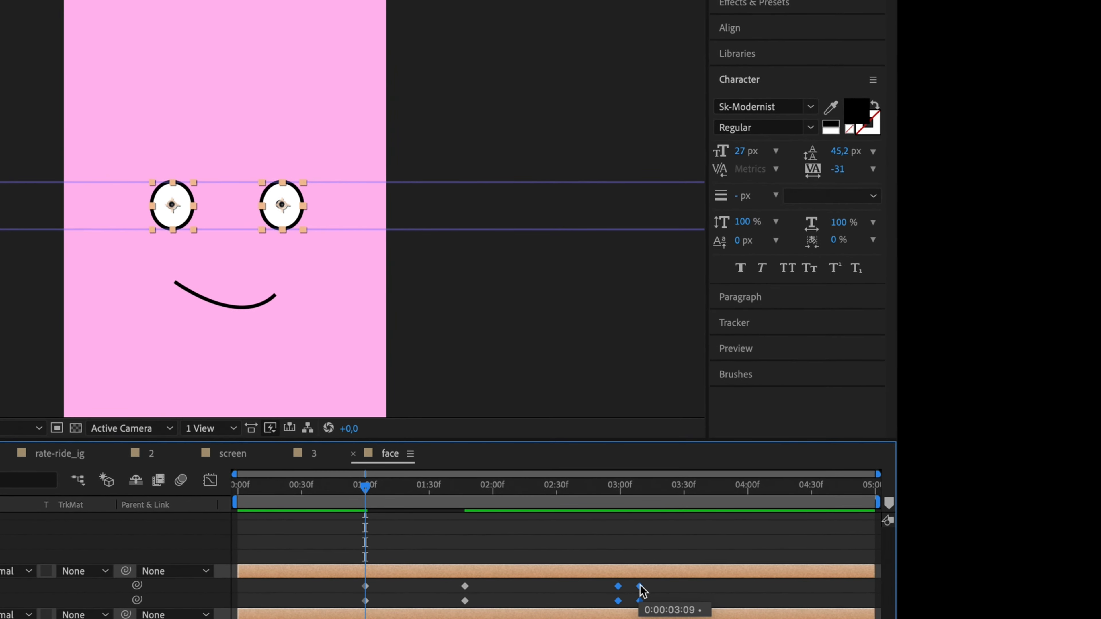
Step: Set the face composition's duration to 0:00:10:00 and its frame rate to 29,97 fps
key("super+k")
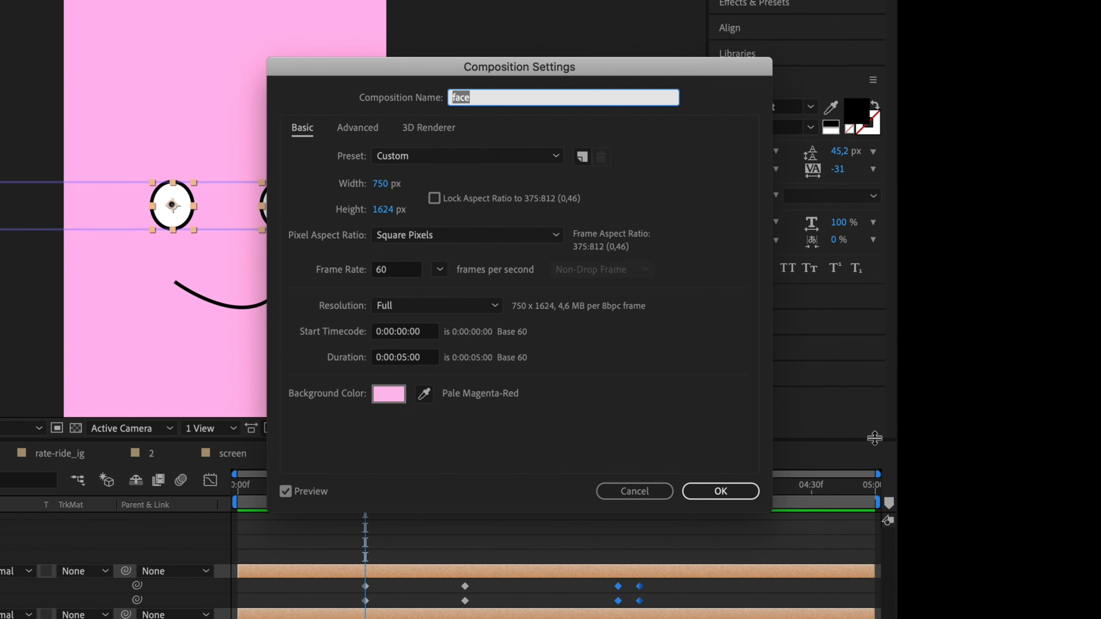
left_click(407, 358)
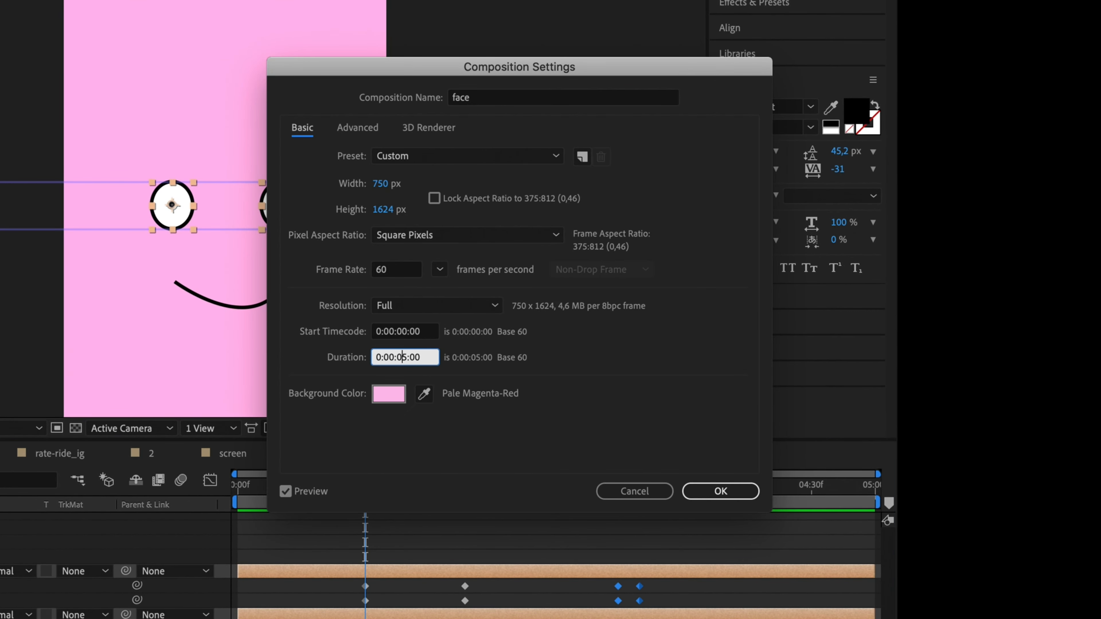
left_click(440, 269)
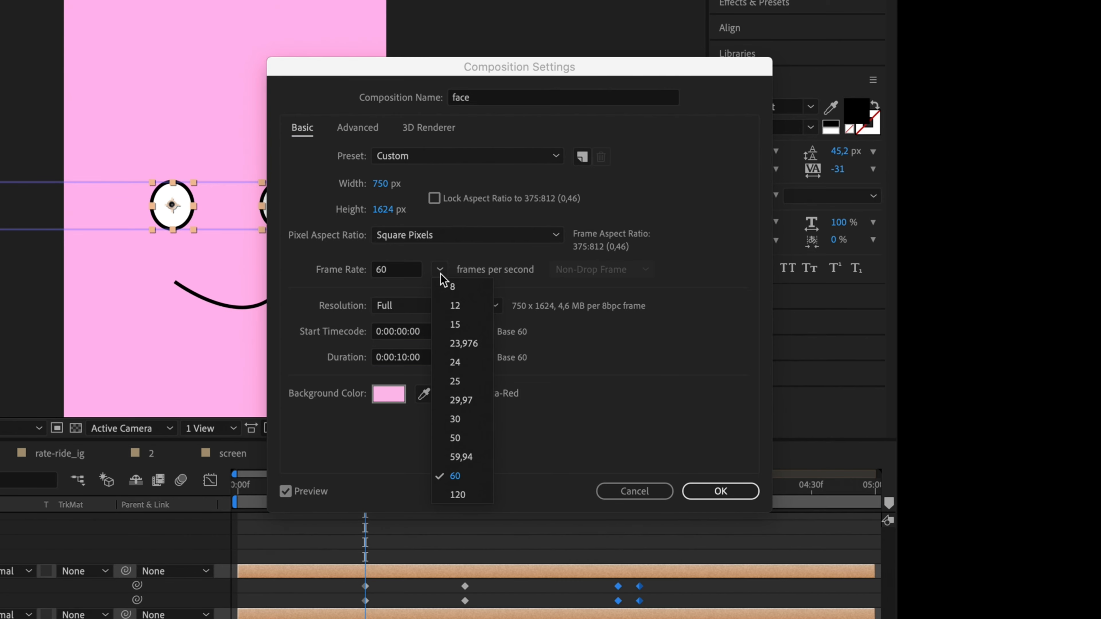
left_click(473, 404)
left_click(718, 491)
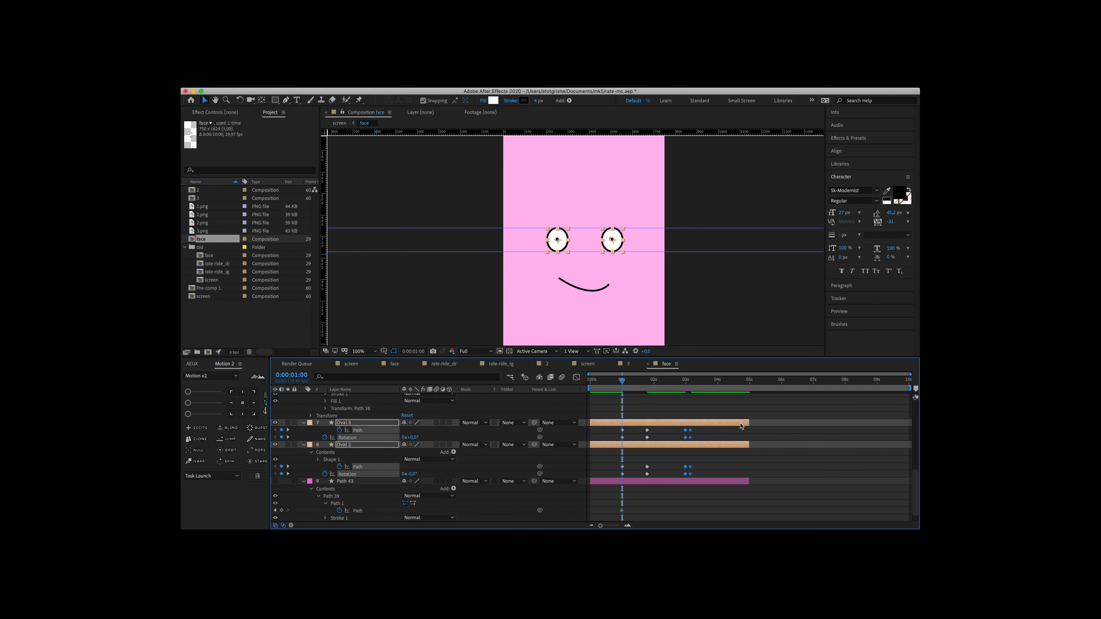
Step: Extend all layers to the end of the ten-second composition
left_click(741, 427)
scroll(739, 426, "up", 10)
scroll(738, 426, "down", 10)
key("super+a")
left_click_drag(749, 430, 915, 429)
Step: Show the hidden Path 39 layer and set a Path keyframe on its wavy mouth shape at 0:00:04:10
left_click(710, 450)
scroll(709, 450, "up", 4)
left_click(654, 424)
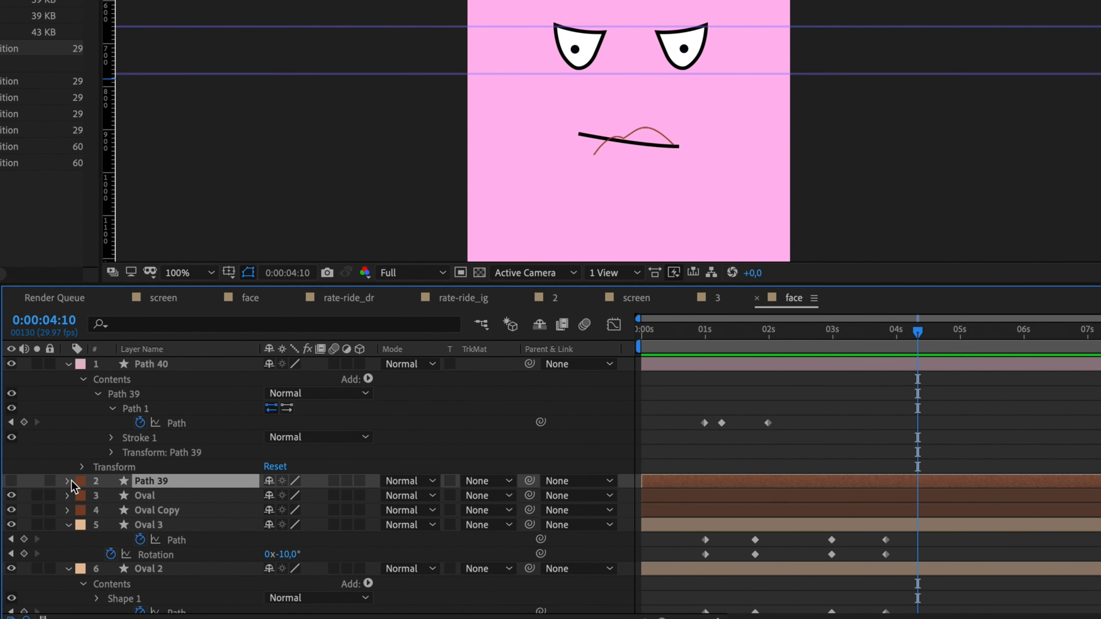
left_click(67, 481)
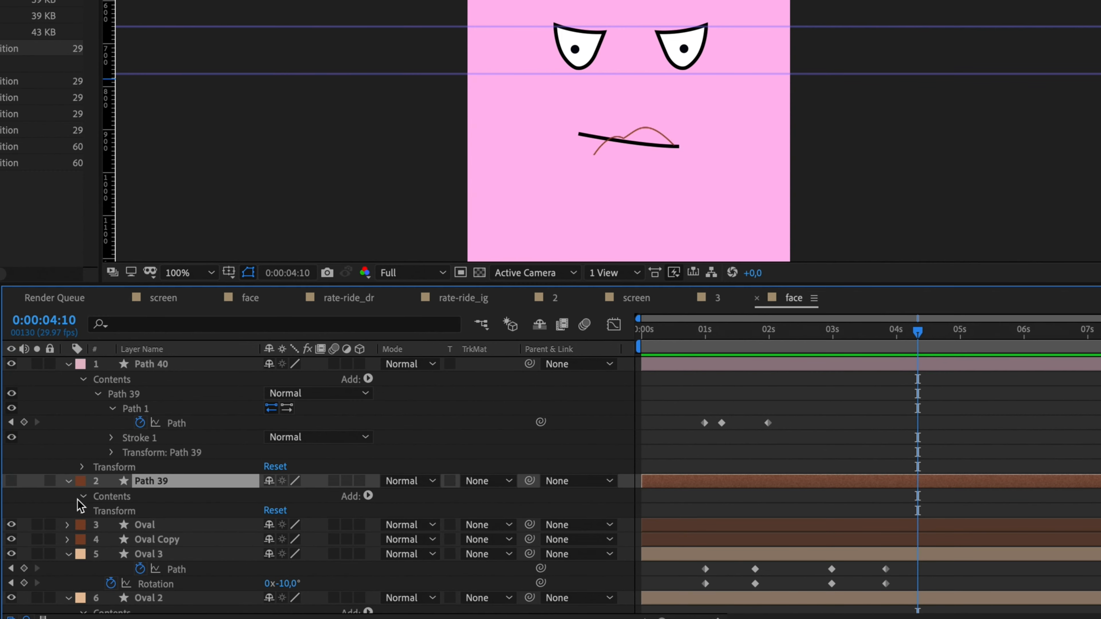
left_click(83, 496)
left_click(11, 480)
left_click(98, 511)
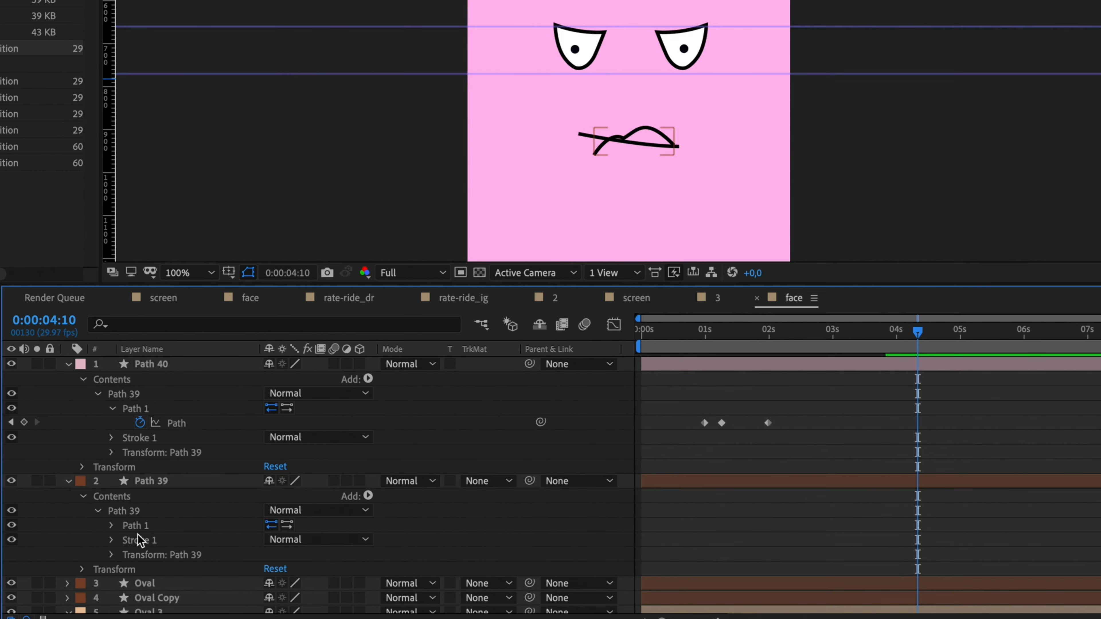
left_click(111, 525)
scroll(877, 536, "down", 5)
scroll(165, 401, "up", 2)
Step: Delete the Path 39 layer
left_click(151, 386)
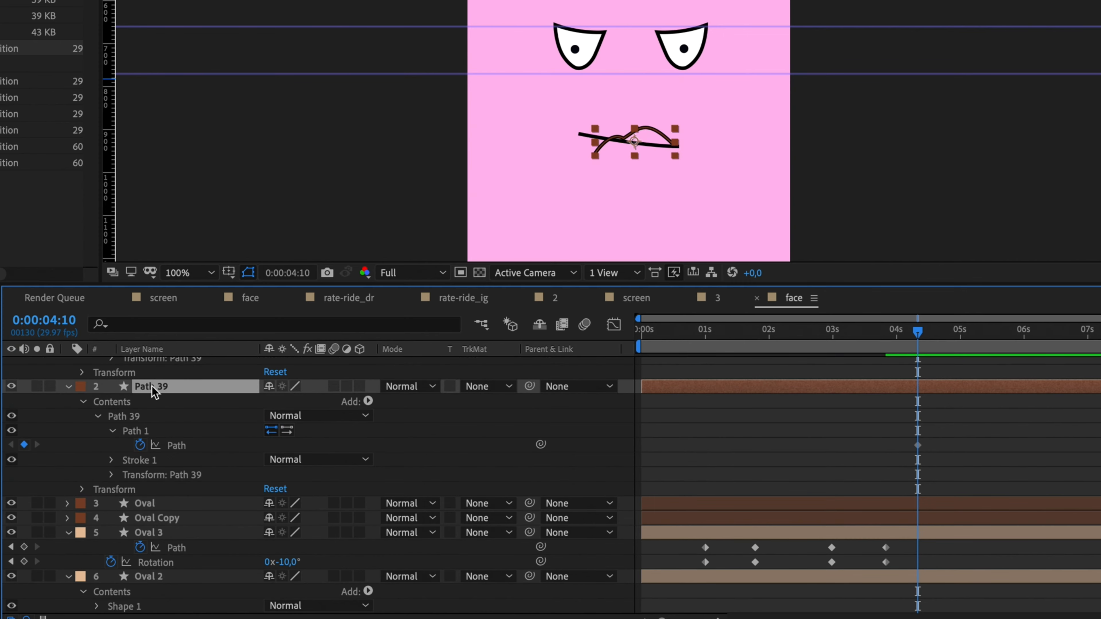
key("Delete")
left_click(879, 507)
left_click(902, 547)
scroll(900, 498, "up", 1)
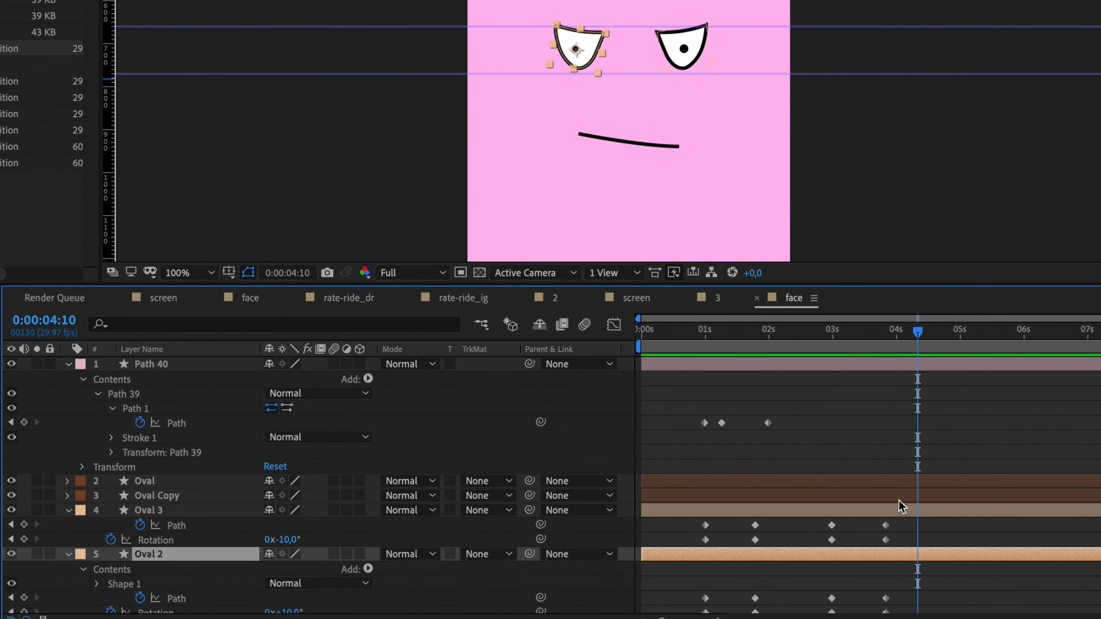
Step: Align Path 40's second and third Path keyframes with Oval 3's second and third keyframes
left_click(885, 366)
left_click_drag(722, 423, 754, 423)
left_click_drag(739, 329, 750, 327)
left_click_drag(768, 423, 833, 423)
left_click(832, 331)
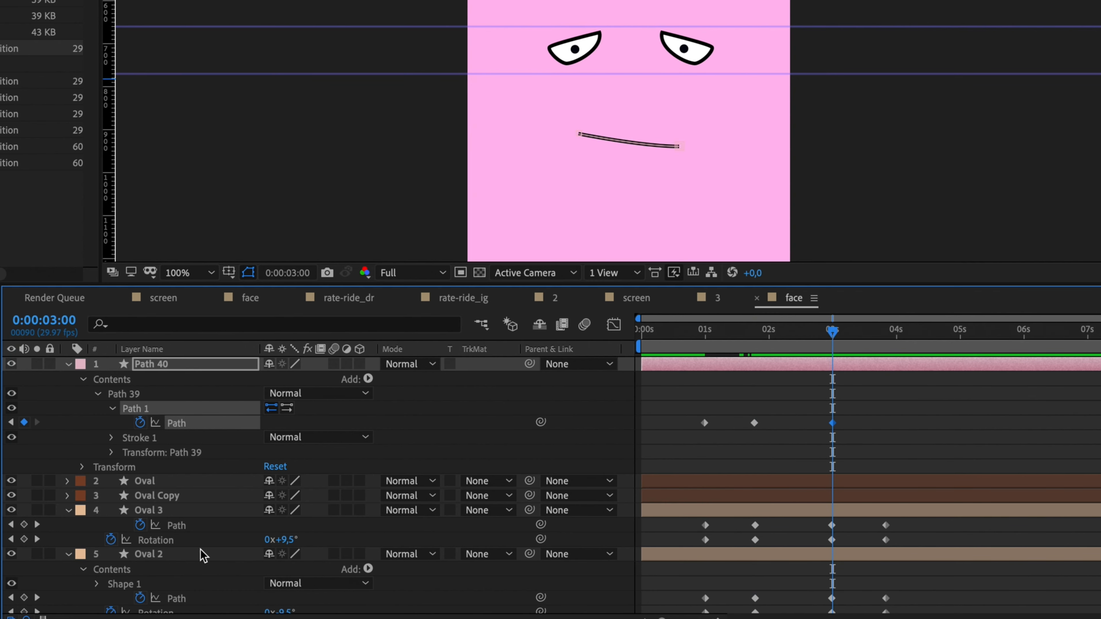
left_click(11, 525)
left_click_drag(832, 424, 829, 426)
Step: Paste the wavy mouth shape into Path 40 as a Path keyframe at the eyes' fourth keyframe
left_click_drag(894, 337, 806, 345)
key("super+v")
key("space")
left_click_drag(890, 335, 885, 338)
Step: Transform the pasted wavy path and reposition it at the mouth's place below the eyes
key("super+t")
left_click_drag(629, 126, 631, 201)
key("shift+Down")
key("shift+Down")
key("shift+Up")
key("shift+Up")
key("shift+Up")
key("shift+Up")
key("shift+Up")
Step: Play back the timeline to check the mouth's morph into the wavy shape
left_click(833, 335)
left_click_drag(835, 343, 696, 337)
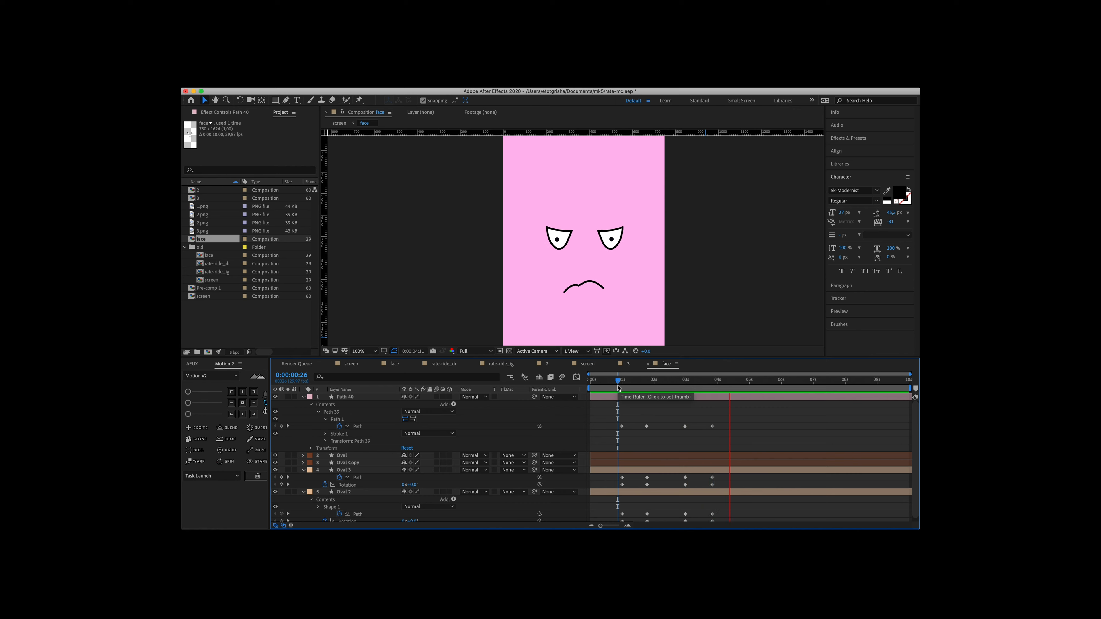
key("space")
Step: Move the fourth mouth and eye keyframes to about 4 seconds and copy the third eye keyframes to 0:00:05:29
left_click_drag(643, 415, 731, 525)
left_click_drag(712, 422, 716, 423)
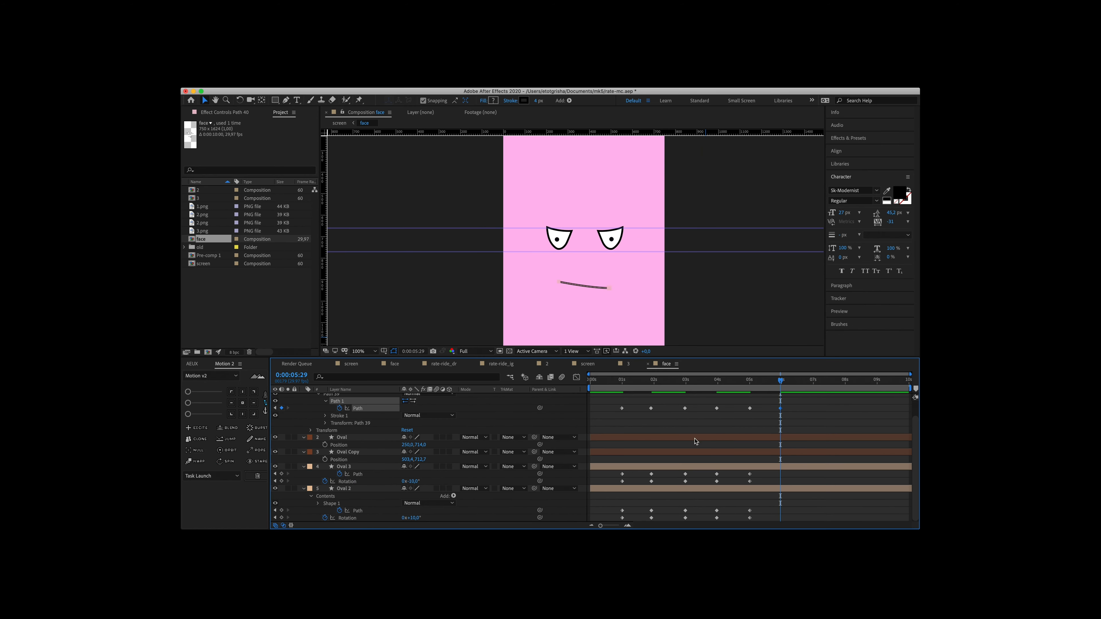
left_click_drag(695, 471, 682, 522)
key("super+c")
key("super+v")
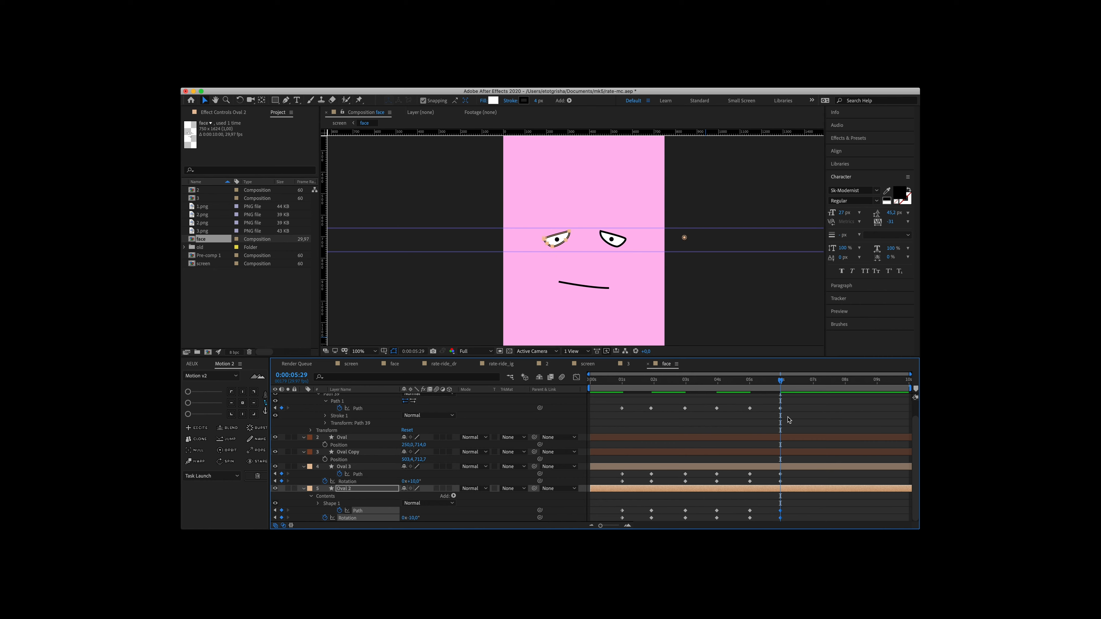
Step: Add hold keyframes for the mouth and both eyes at 0:00:06:29
left_click_drag(809, 383, 812, 383)
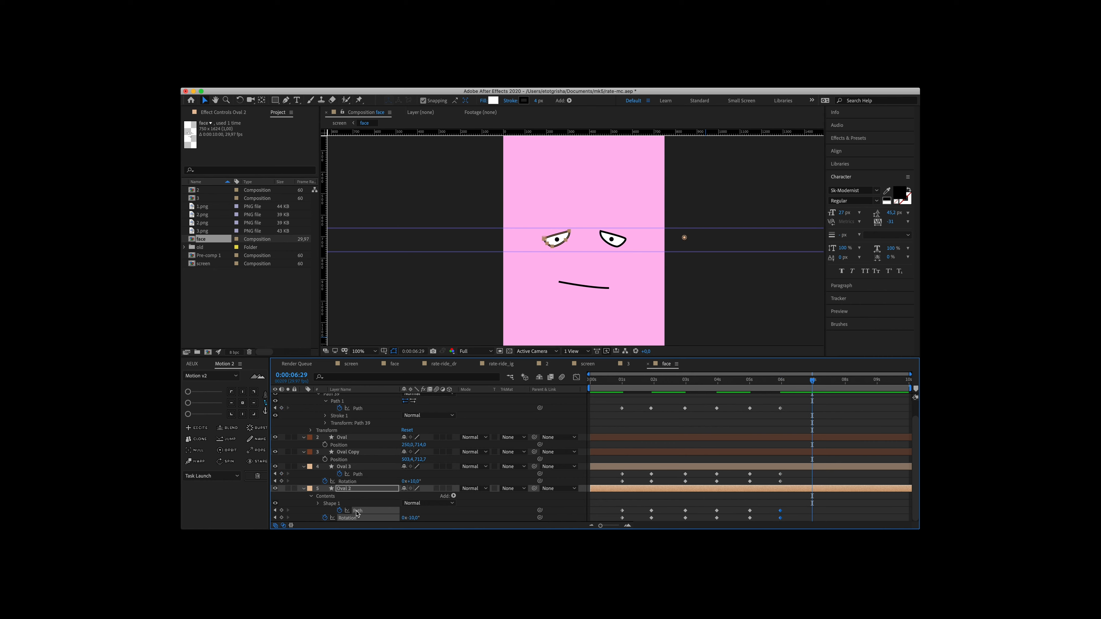
left_click(282, 481)
left_click(281, 408)
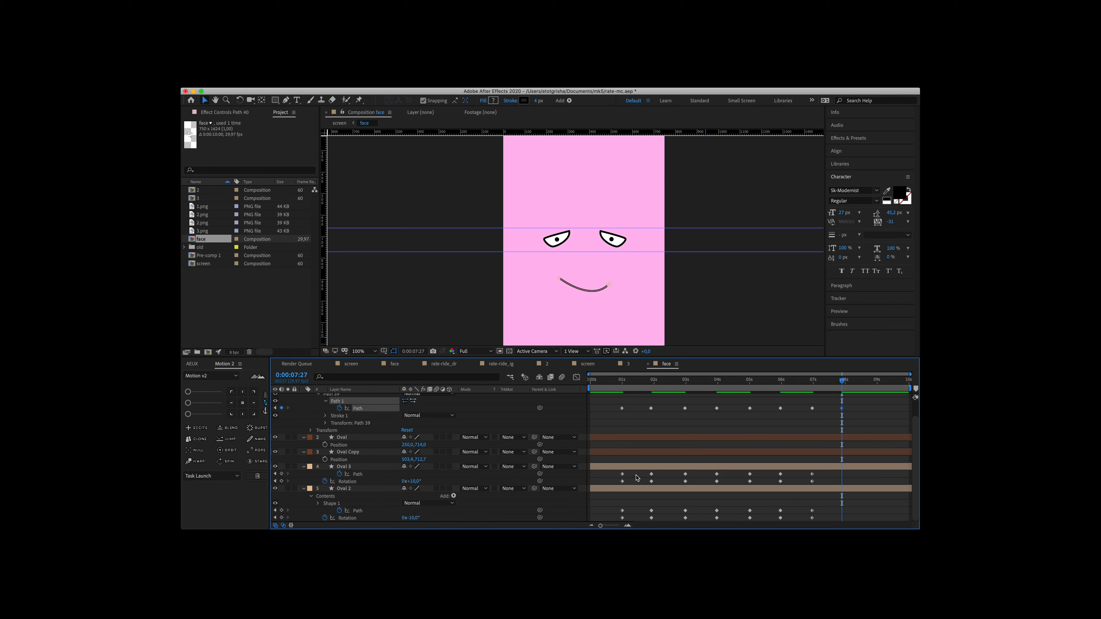
Step: Copy the first Path and Rotation keyframes of Oval 3 and Oval 2 to 0:00:07:27 and play back the animation
key("super+c")
left_click_drag(616, 470, 628, 521)
key("super+v")
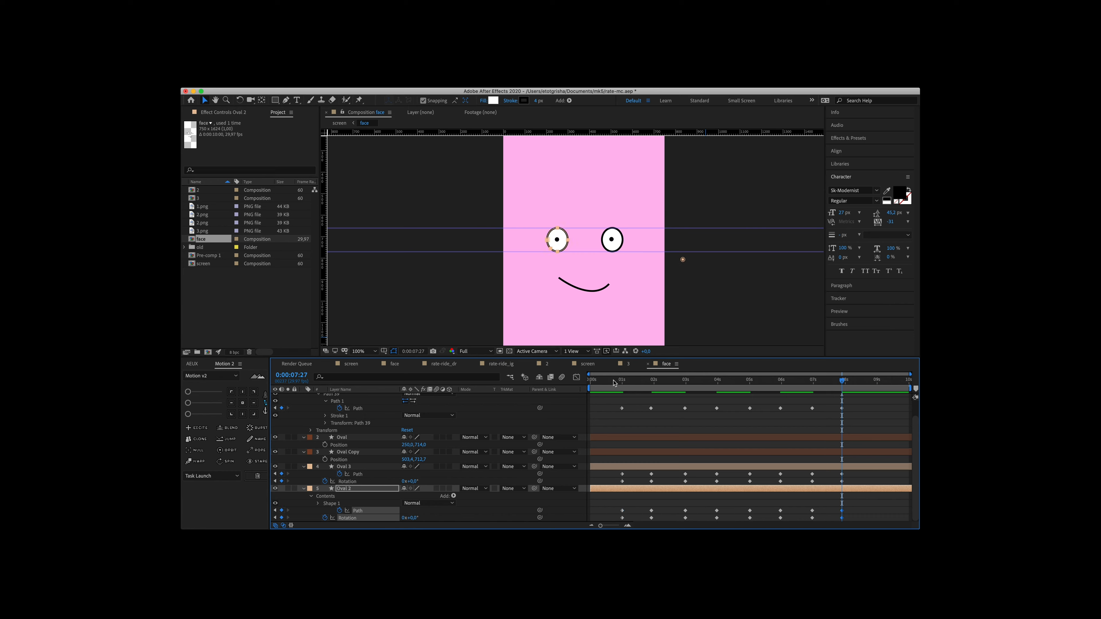
left_click(613, 381)
key("space")
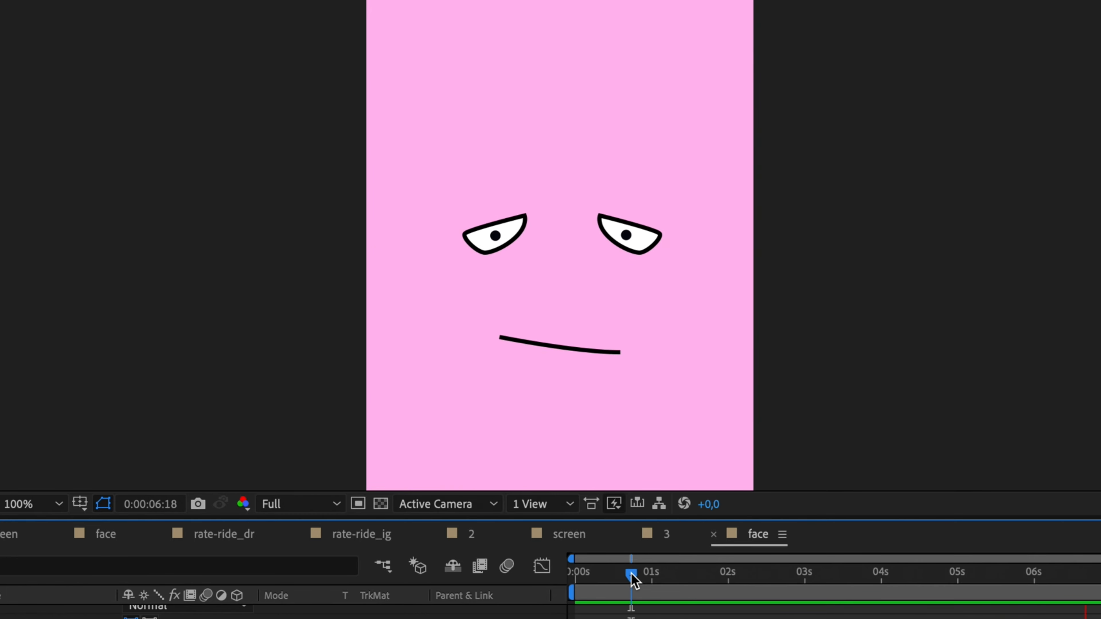
Step: Keyframe the Position of Oval and Oval Copy at 0:00:01:00, and at 0:00:01:27 with values 258,0, 707,0 and 501,4, 705,7
left_click(641, 574)
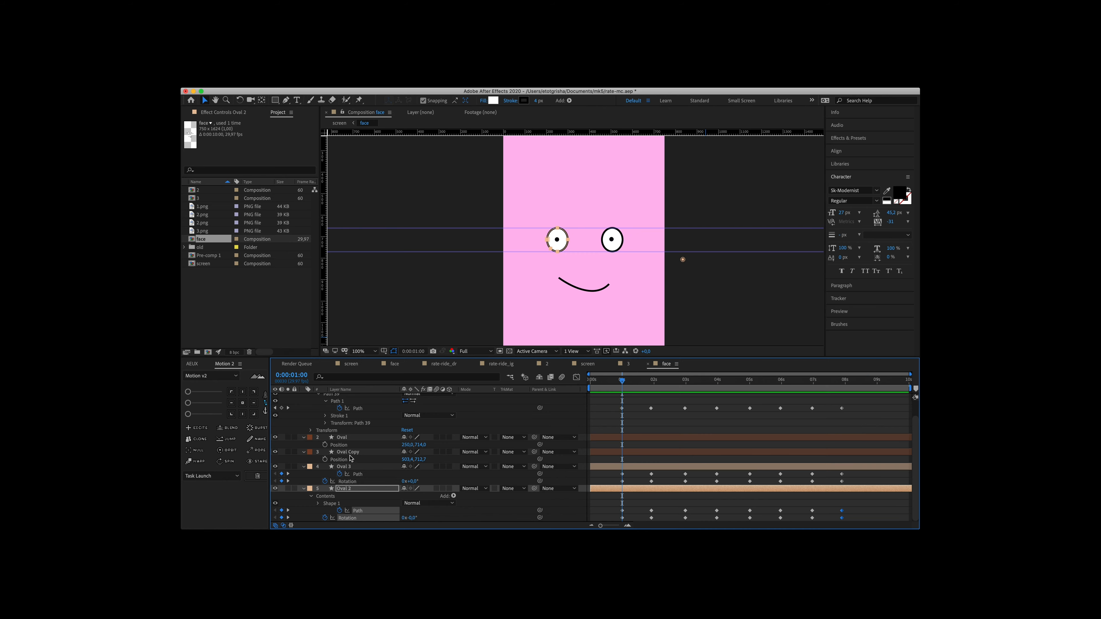
left_click(325, 445)
left_click(326, 459)
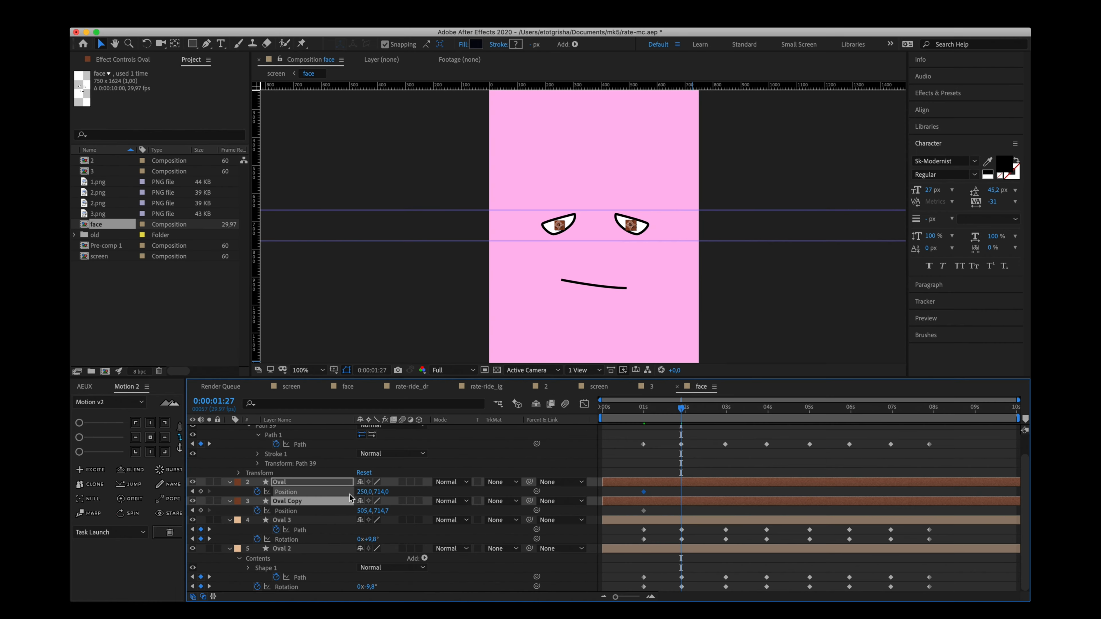
left_click_drag(418, 445, 414, 445)
left_click(629, 457)
Step: Copy Position keyframes of Oval and Oval Copy to 0:00:02:29
left_click(643, 492)
key("super+c")
key("k")
key("super+v")
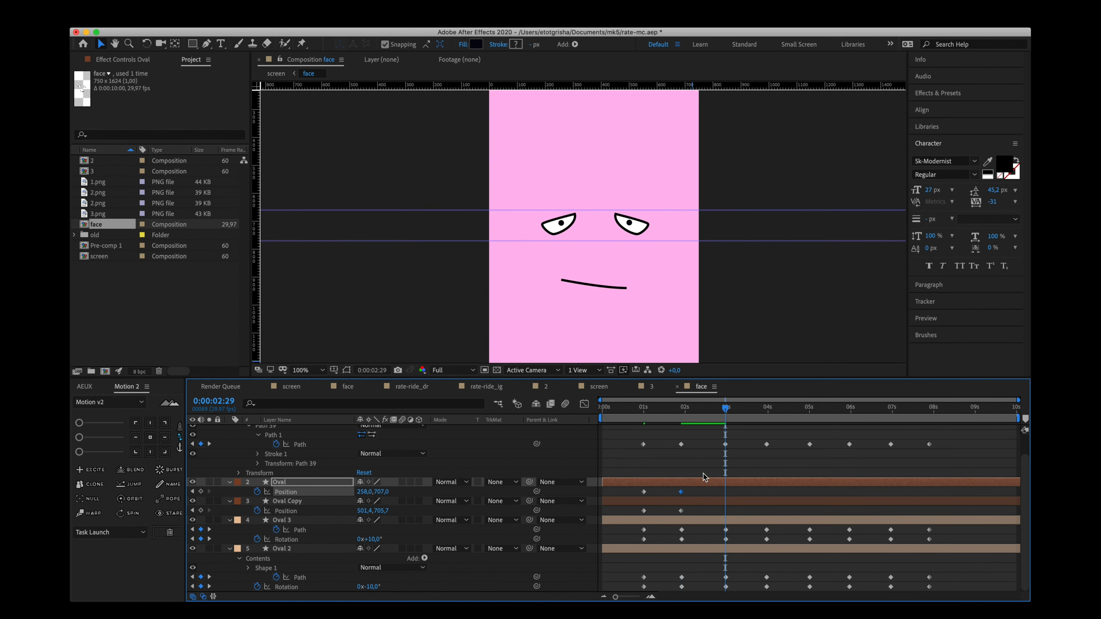
left_click(643, 511)
key("super+c")
key("super+v")
Step: Copy the pupils' second Position keyframes to the eyes' fourth keyframe at about 4 seconds, and the fourth ones to about 5 seconds
left_click(767, 408)
left_click(681, 491)
key("super+c")
key("super+v")
left_click(680, 511)
key("super+c")
key("super+v")
left_click_drag(761, 490, 774, 511)
left_click(808, 409)
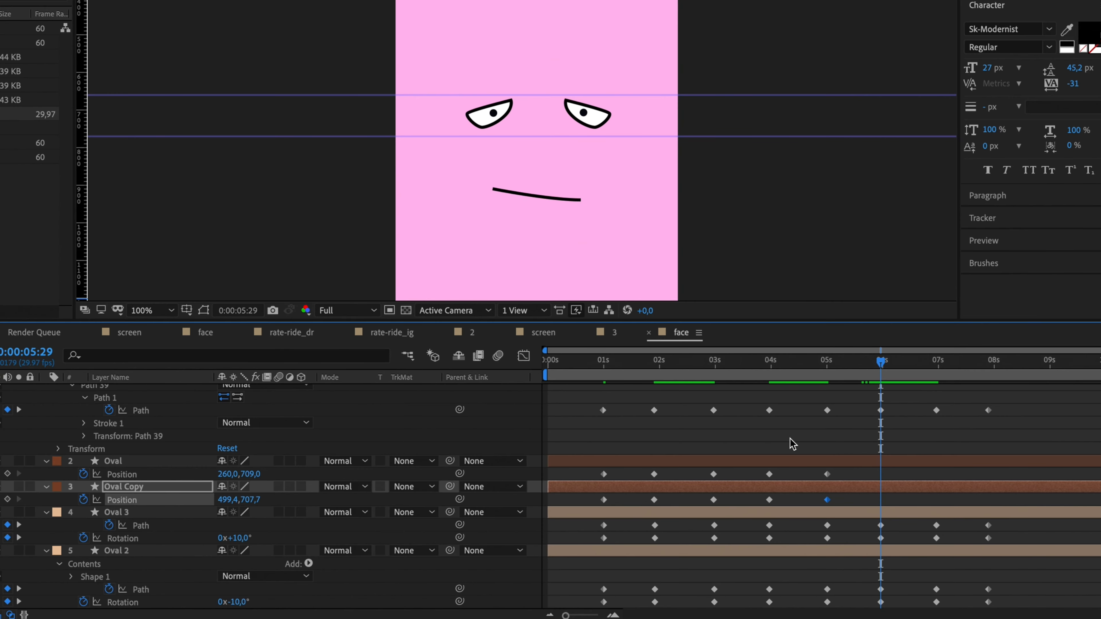
Step: Copy the pupils' Position keyframes to the eyes' last three keyframe times, using the third ones at 0:00:05:29
left_click(725, 491)
key("super+c")
key("super+v")
left_click(713, 500)
key("k")
key("super+v")
key("k")
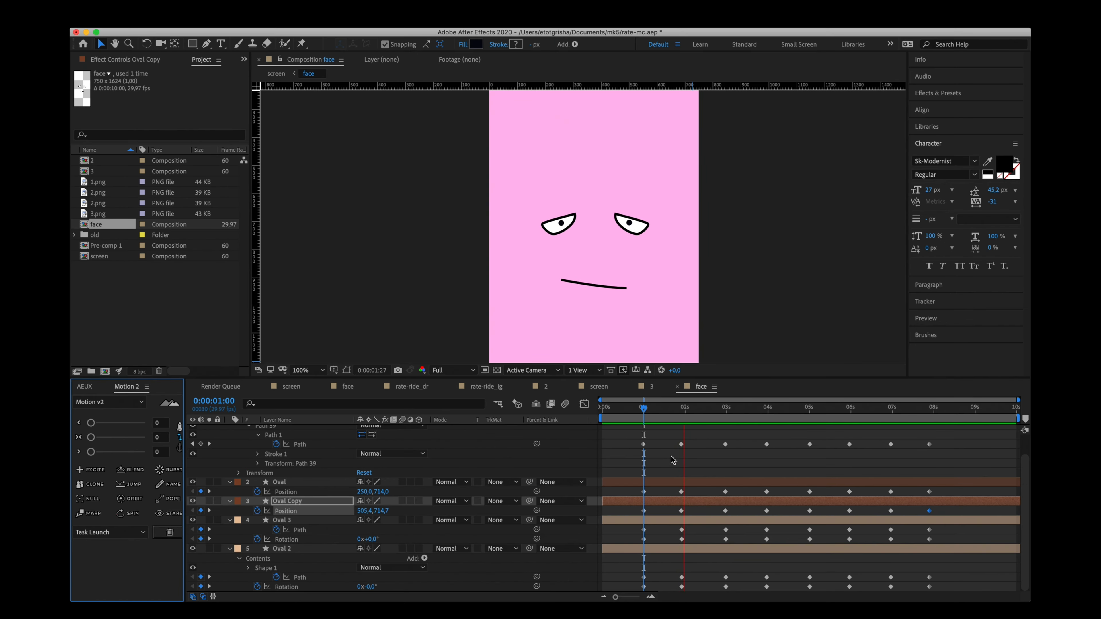
Step: Select all mouth, pupil and eye keyframes, set Motion 2's ">" ease value to 91, and preview the result
scroll(632, 430, "up", 2)
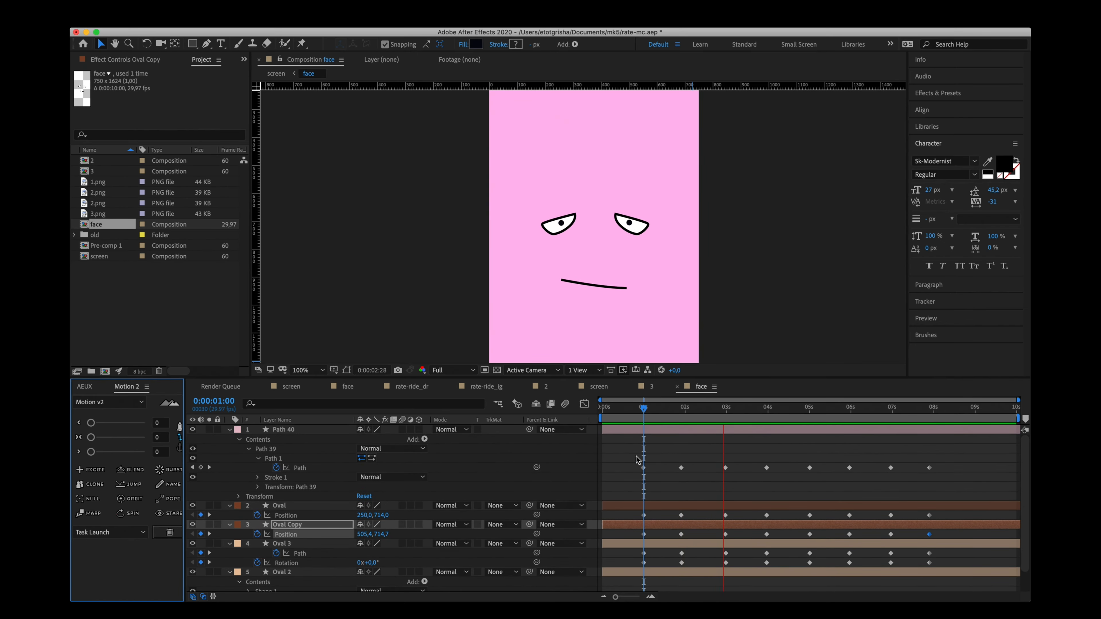
left_click(649, 409)
left_click_drag(649, 412, 959, 606)
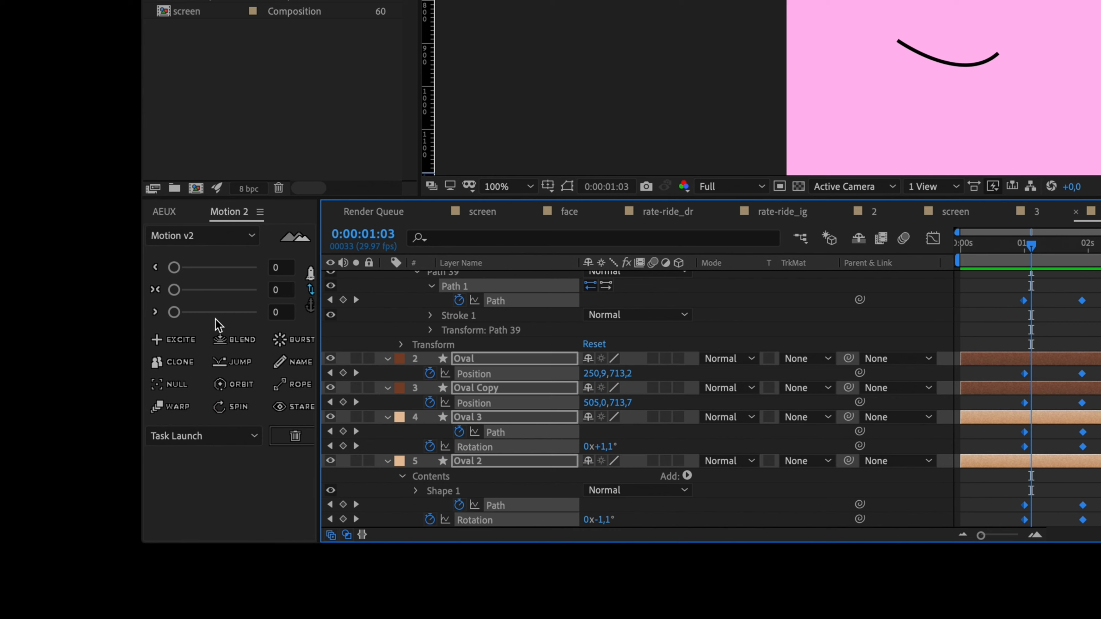
left_click(135, 451)
left_click_drag(251, 311, 251, 311)
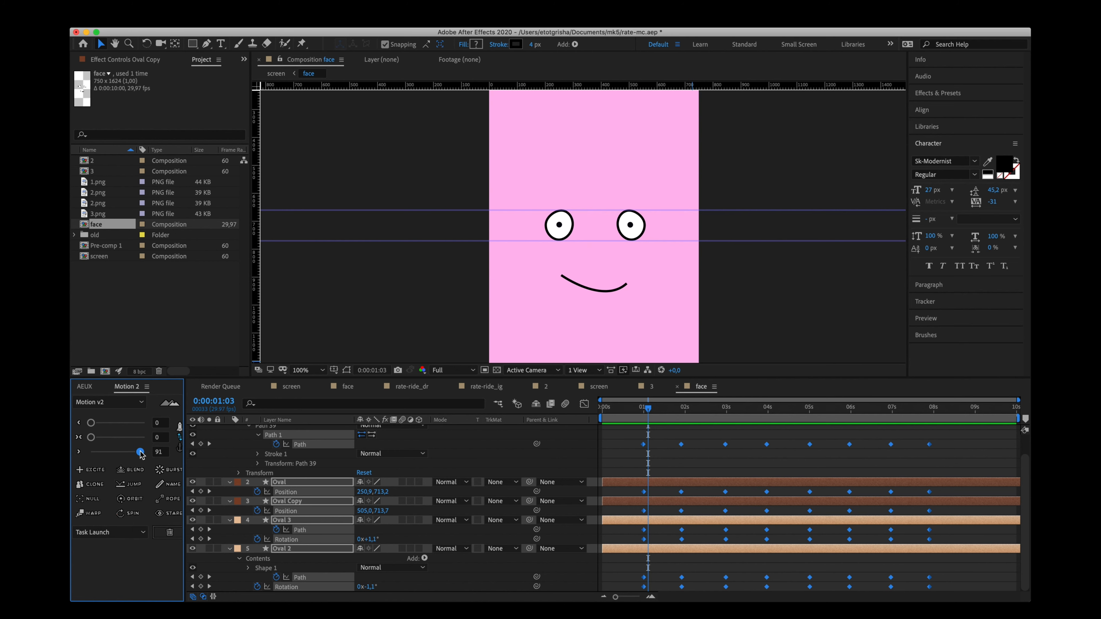
left_click(634, 409)
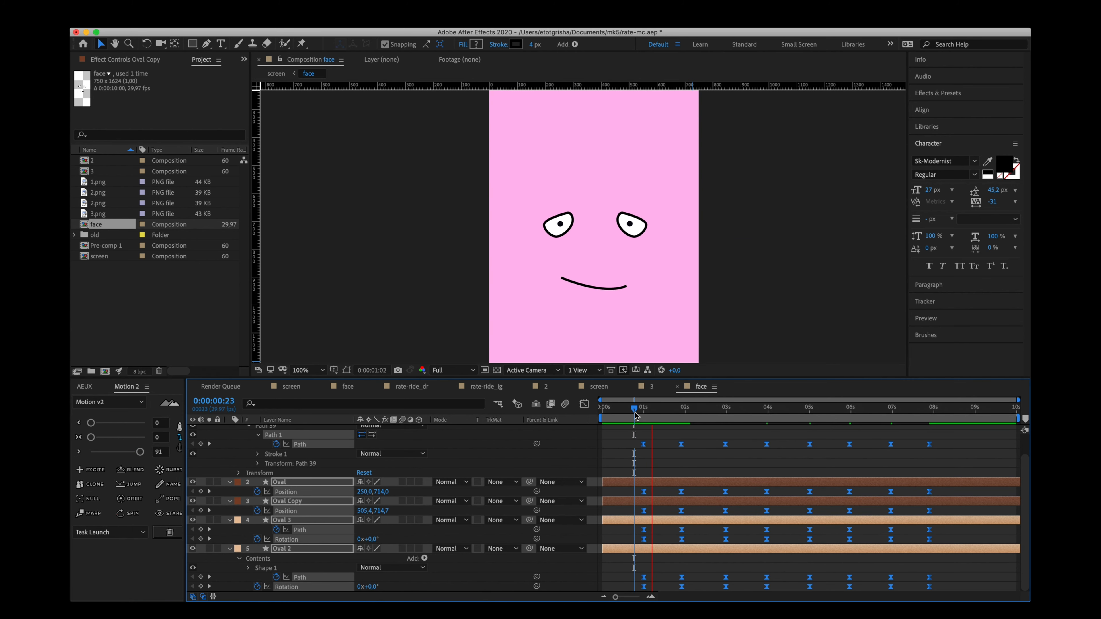
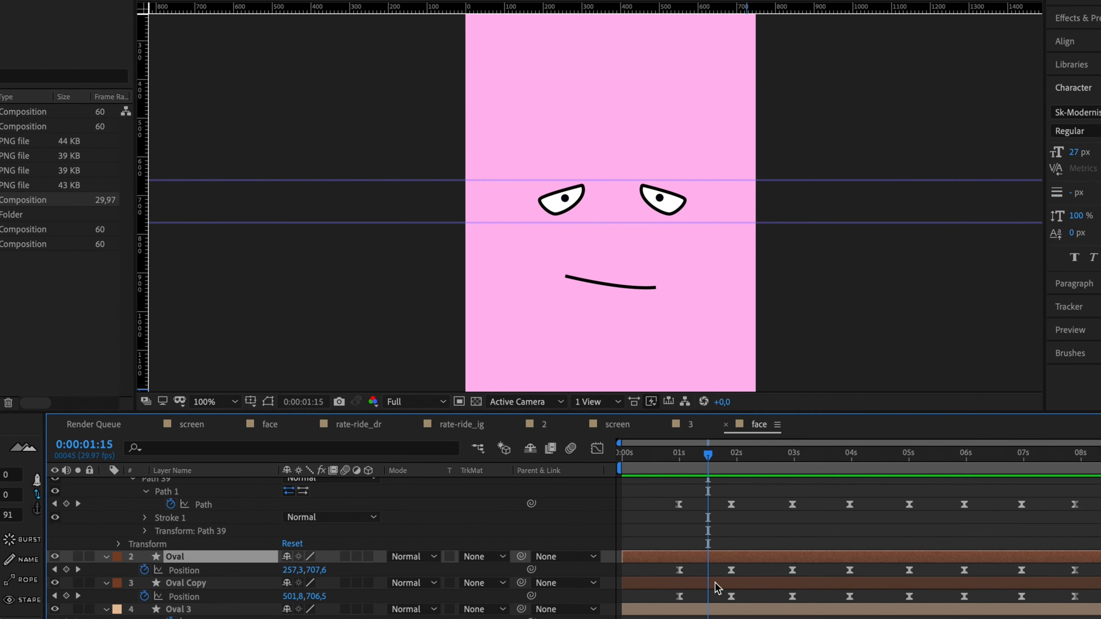
Step: Keyframe the Position of Oval at 243,3, 721,6 and Oval Copy at 487,8, 720,5 at 0:00:01:15
left_click(715, 582, "shift")
key("alt+shift+p")
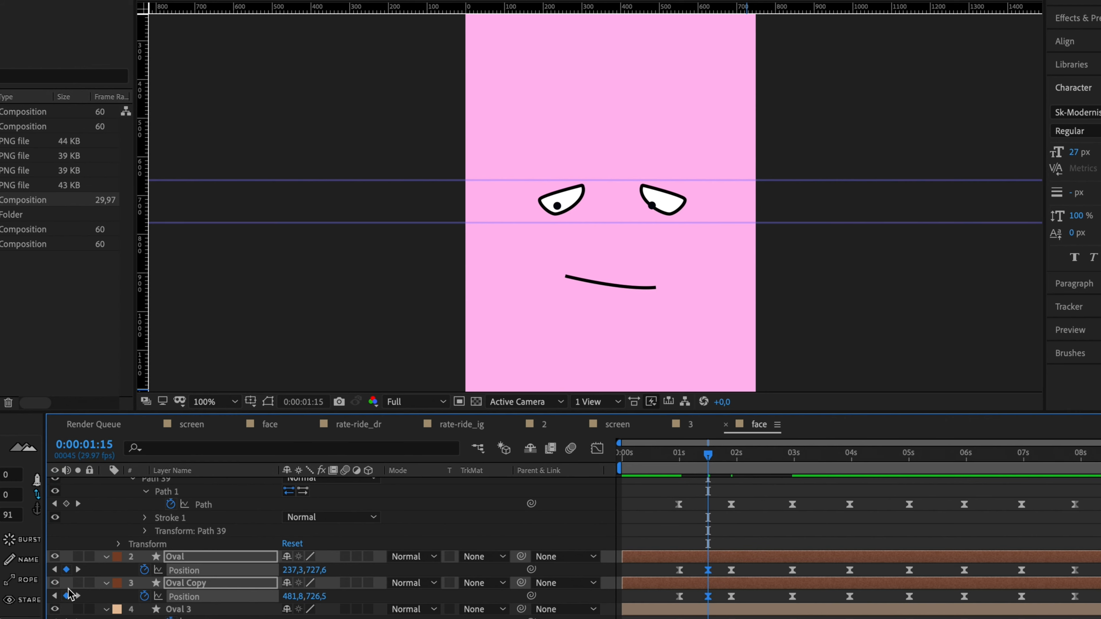
key("shift+Right")
key("shift+Right")
key("shift+Up")
key("shift+Up")
key("Left")
key("Left")
key("Left")
key("Left")
key("Left")
key("Left")
key("Left")
key("Left")
key("Left")
key("Left")
key("Left")
key("Left")
key("Left")
key("Left")
key("Down")
key("Down")
key("Down")
key("Down")
key("Down")
key("Down")
key("Down")
key("Down")
key("Down")
key("Down")
key("Down")
key("Down")
key("Down")
key("Down")
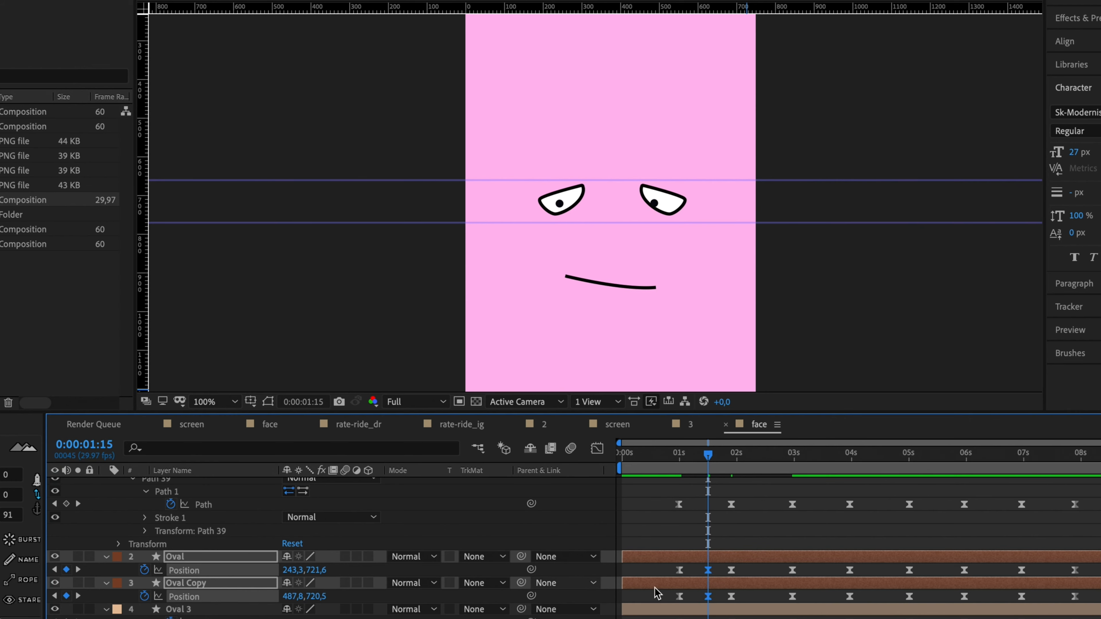
Step: Set Oval's Position keyframe at 0:00:01:15 to 263,3, 701,6
left_click(712, 596)
left_click(709, 598)
left_click(709, 572)
key("shift+Right")
key("shift+Right")
key("shift+Up")
key("shift+Up")
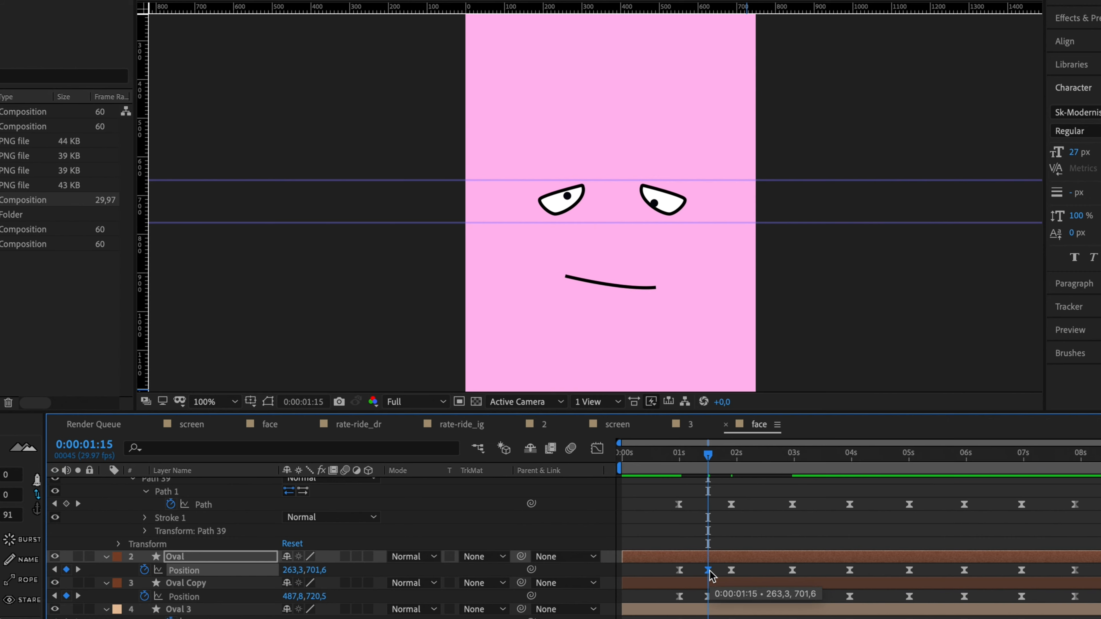
Step: Set the pupils' Position keyframes at 0:00:01:15 to 239,3, 721,6 for Oval and 489,8, 720,5 for Oval Copy
key("shift+Down")
key("shift+Down")
left_click(708, 599)
left_click(708, 571)
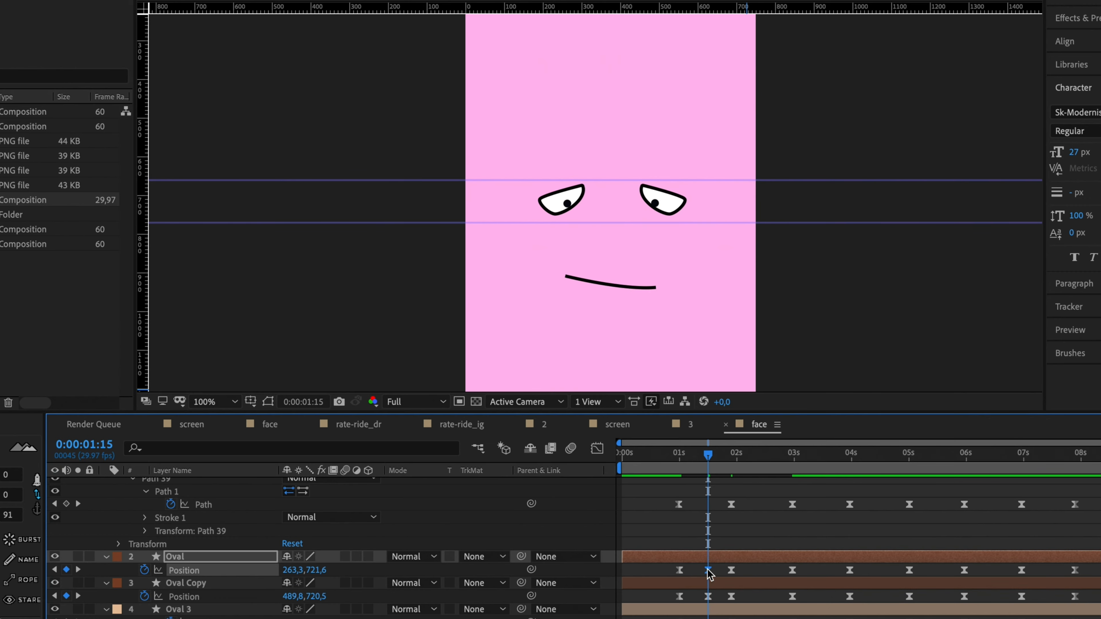
key("shift+Left")
key("shift+Left")
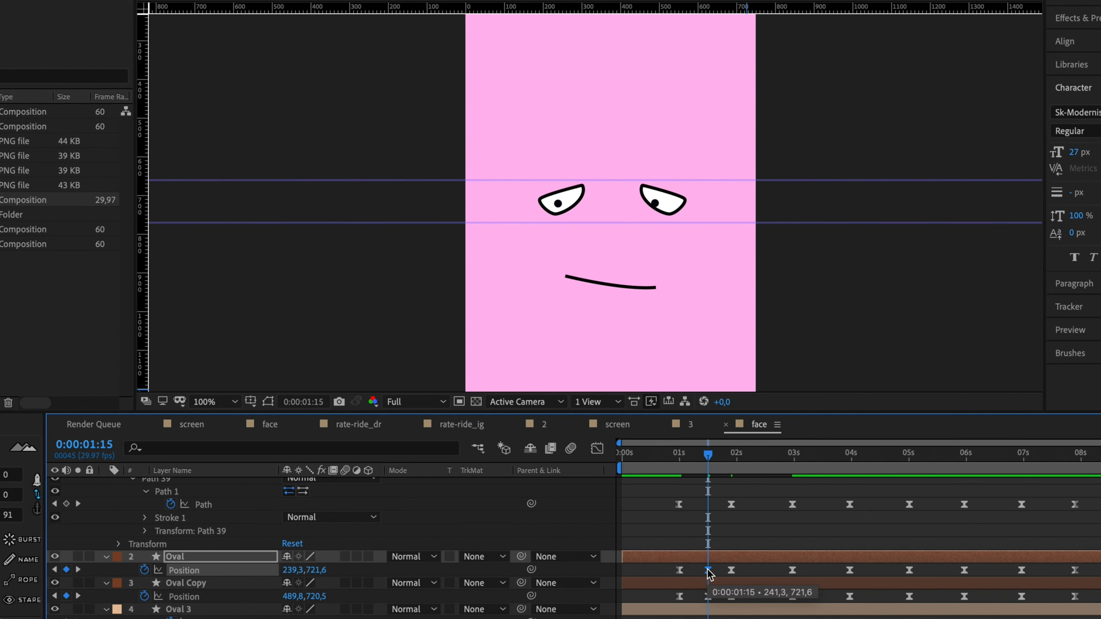
Step: Copy the pupils' first Position keyframes to about 0:00:01:07 and preview the motion
left_click_drag(676, 454, 693, 456)
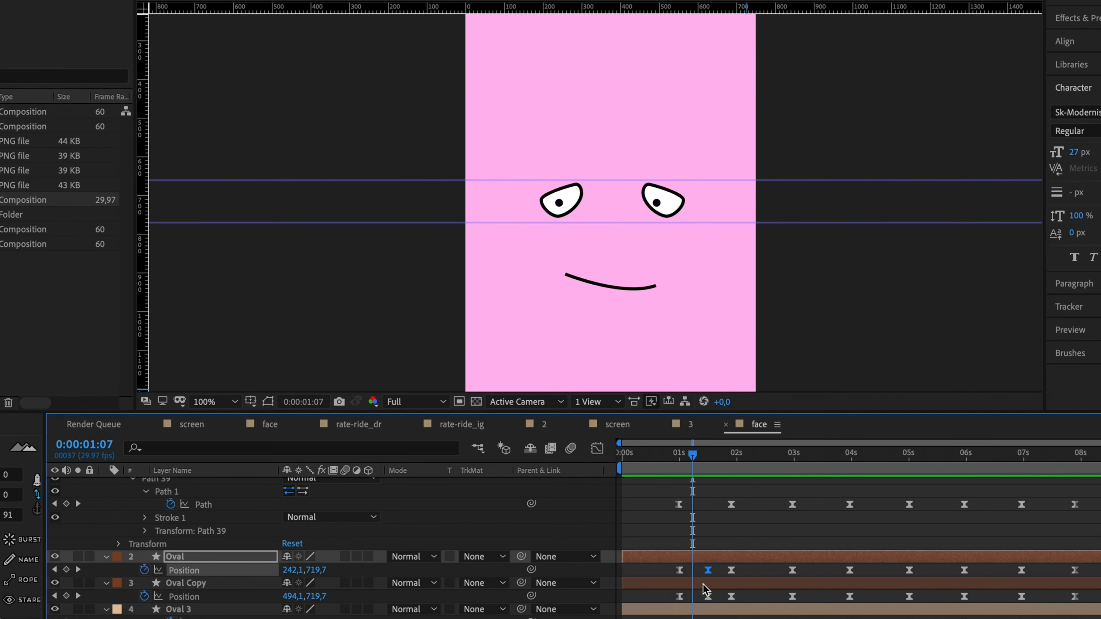
left_click(681, 598)
key("super+c")
left_click(680, 455)
key("k")
key("super+v")
key("space")
key("space")
Step: Shift the second, third and fourth Position keyframes of both pupils slightly later, moving the fourth ones to just after two seconds
left_click(693, 570, "shift")
left_click_drag(693, 571, 695, 601)
left_click_drag(709, 571, 719, 570)
left_click(696, 457)
left_click_drag(697, 458, 676, 456)
key("space")
key("space")
left_click_drag(739, 568, 728, 601)
left_click_drag(731, 597, 743, 596)
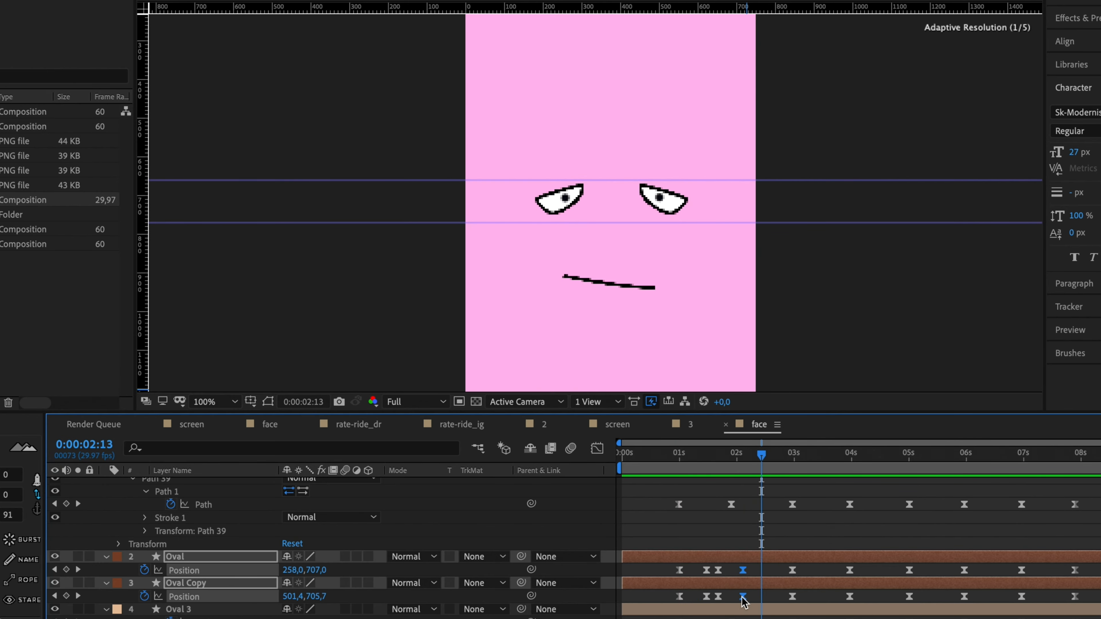
Step: Duplicate the third Position keyframes of Oval and Oval Copy shortly after themselves so the sideways glance holds, and preview it
left_click(727, 456)
left_click(718, 571)
key("super+c")
key("super+v")
left_click(718, 597)
key("super+c")
key("super+v")
left_click(695, 455)
key("space")
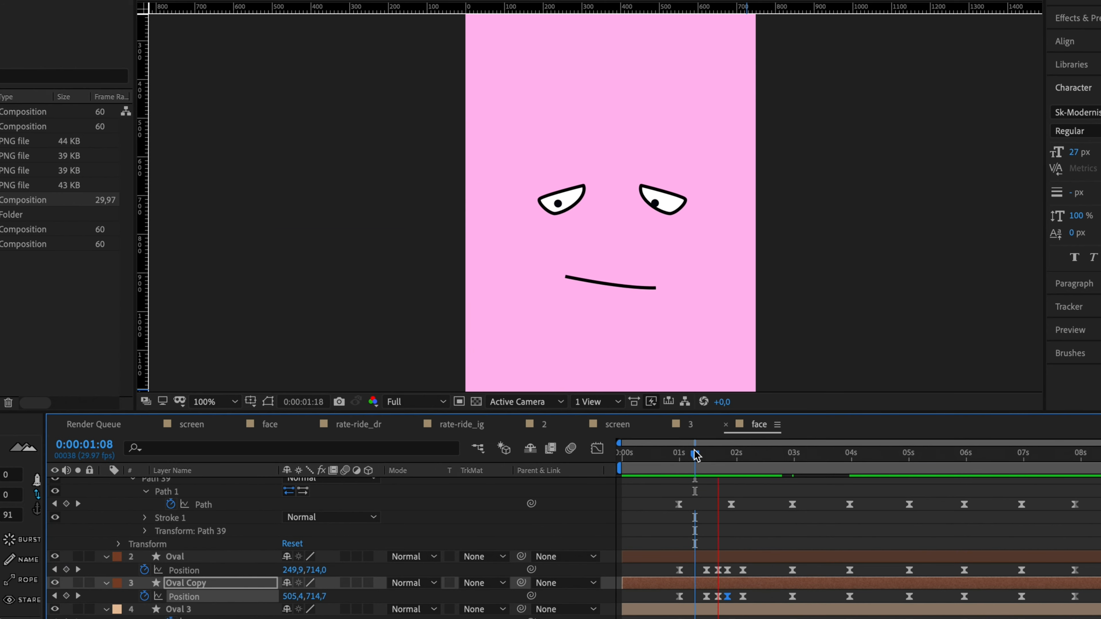
key("space")
left_click_drag(695, 455, 679, 455)
key("space")
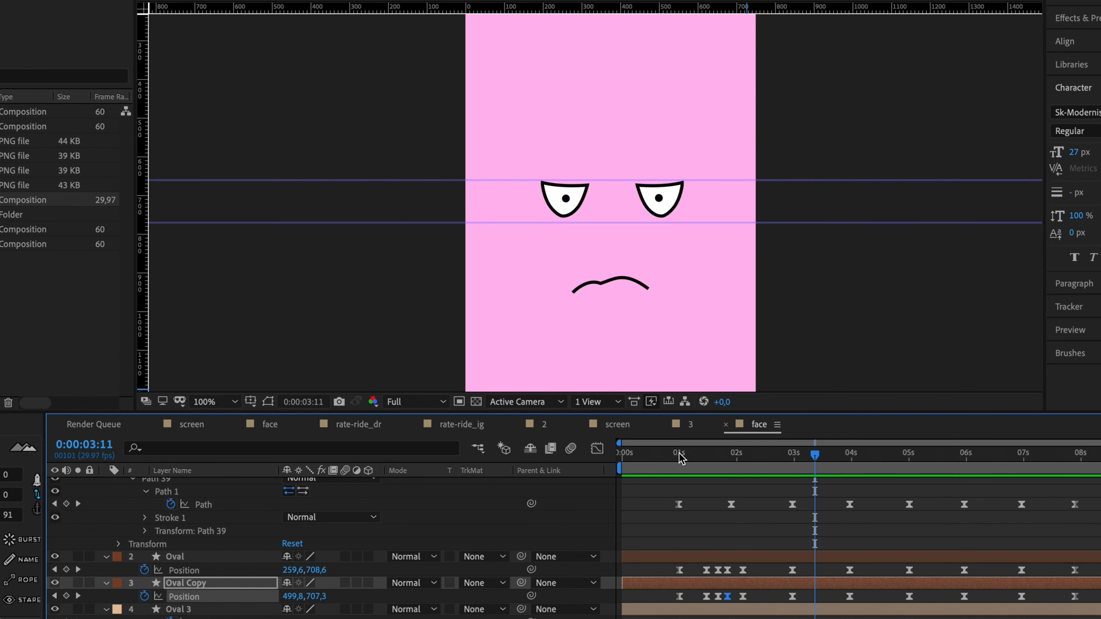
Step: Add Position keyframes to both pupils at 0:00:03:11, and lower the pupils by about 18 px in new keyframes just before 0:00:03:20
left_click(807, 559)
left_click(806, 582, "shift")
left_click(67, 595)
left_click_drag(815, 454, 833, 453)
key("Down")
key("Down")
key("Down")
key("Down")
key("Down")
key("Down")
key("Down")
key("Down")
key("Down")
key("Down")
key("Down")
key("Down")
key("Down")
key("Down")
key("Down")
key("Down")
key("Down")
key("Down")
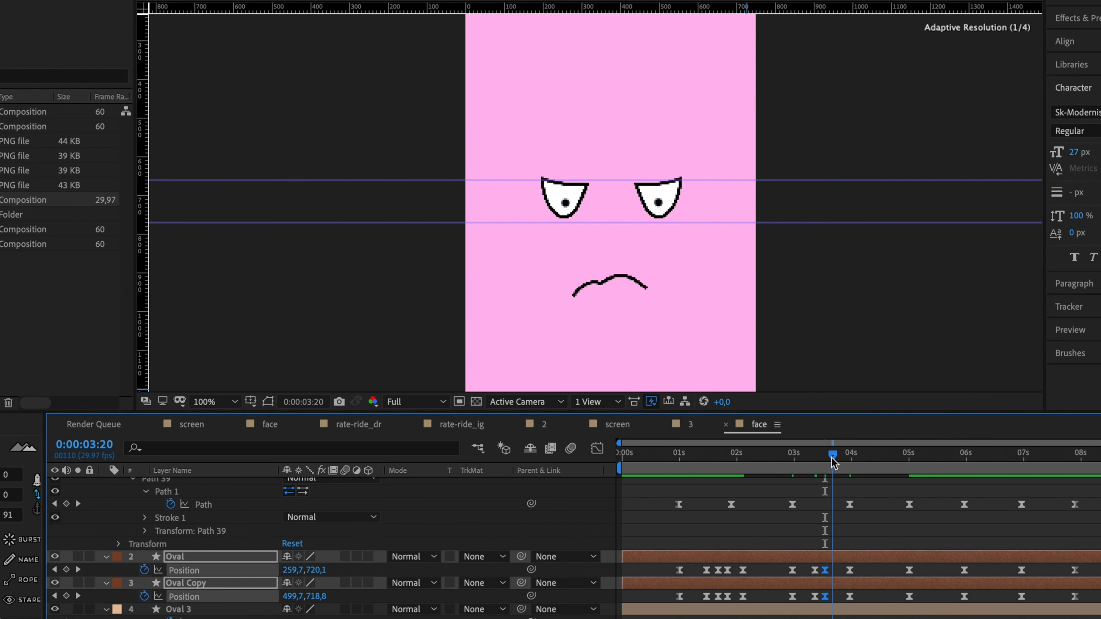
Step: Add another pair of pupil Position keyframes after the lowered pose, adjust the neighbouring keyframes and preview the animation
left_click(66, 569)
left_click(790, 454)
key("space")
key("space")
left_click_drag(832, 570, 810, 604)
left_click(818, 453)
key("space")
key("space")
key("Delete")
key("space")
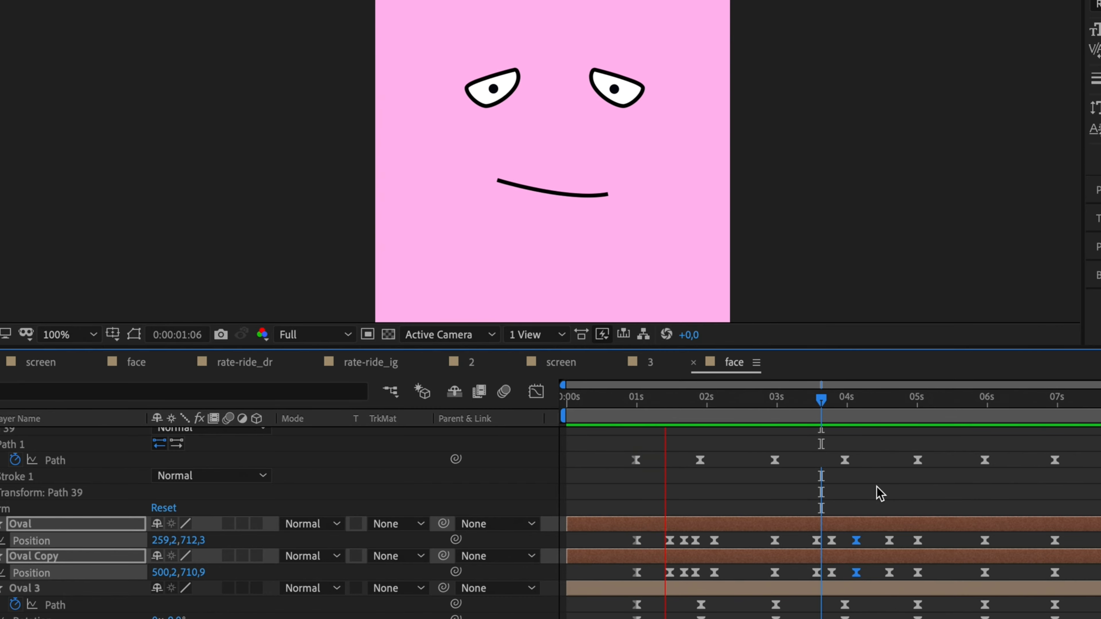
key("space")
key("space")
Step: Move all face keyframes from the third pose onward earlier so they start at 0:00:02:18, and preview the animation
left_click_drag(557, 373, 851, 581)
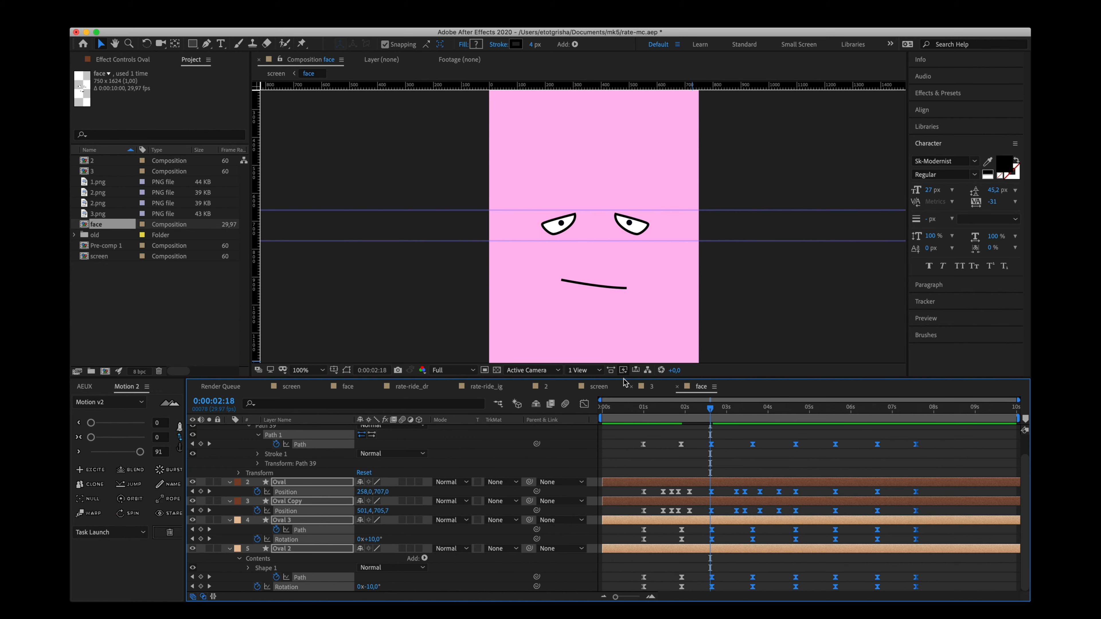
left_click(464, 346)
key("space")
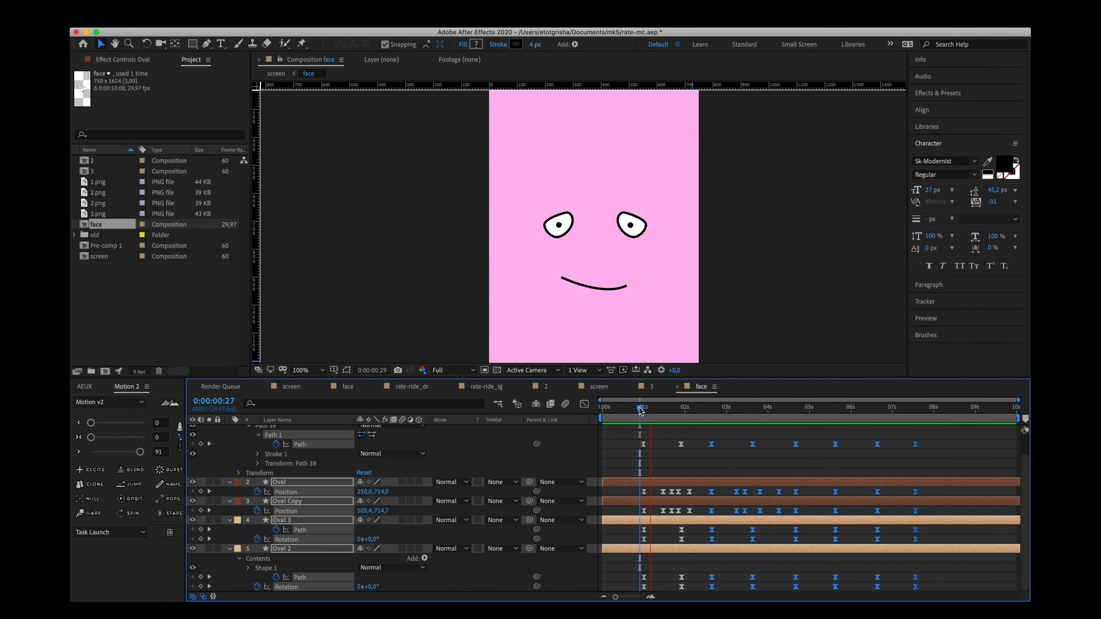
key("space")
Step: Shift the face keyframes from the fifth pose onward slightly earlier to shorten the frowning hold, and preview it
left_click_drag(769, 436, 936, 591)
left_click_drag(916, 445, 908, 445)
left_click(746, 410)
key("space")
key("space")
Step: Move the remaining late face keyframes earlier to tighten the spacing between the last poses, and preview the animation
left_click_drag(821, 435, 924, 593)
left_click_drag(904, 583, 894, 579)
left_click_drag(923, 445, 815, 591)
left_click_drag(827, 445, 880, 586)
left_click(786, 410)
key("space")
key("space")
key("space")
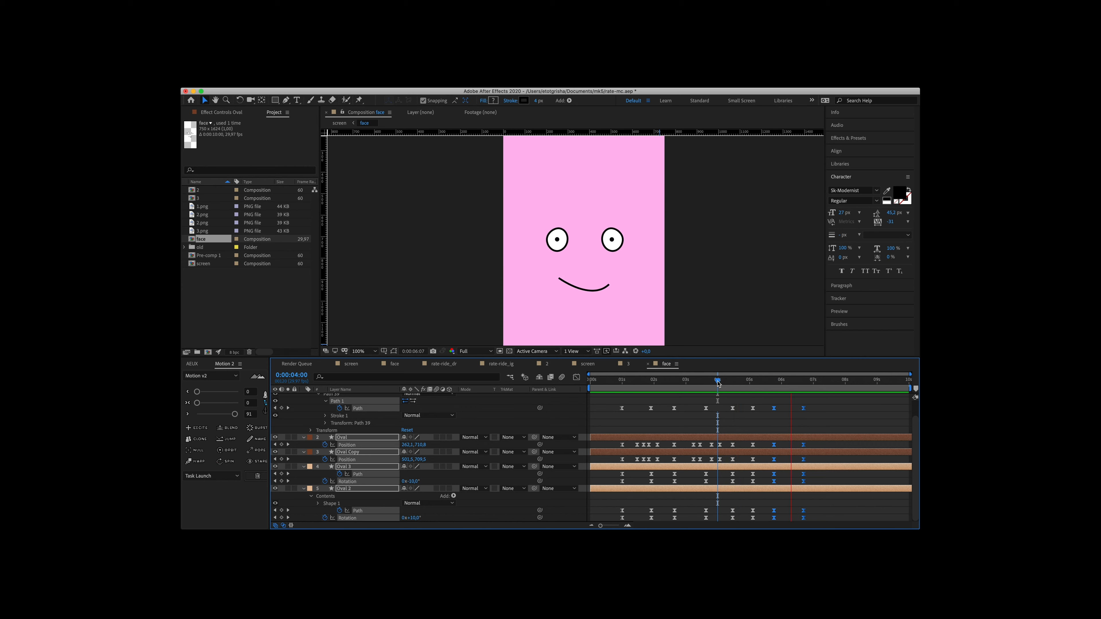
Step: Limit the work area to run from about 0:00:00:20 to 0:00:07:09
left_click(822, 384)
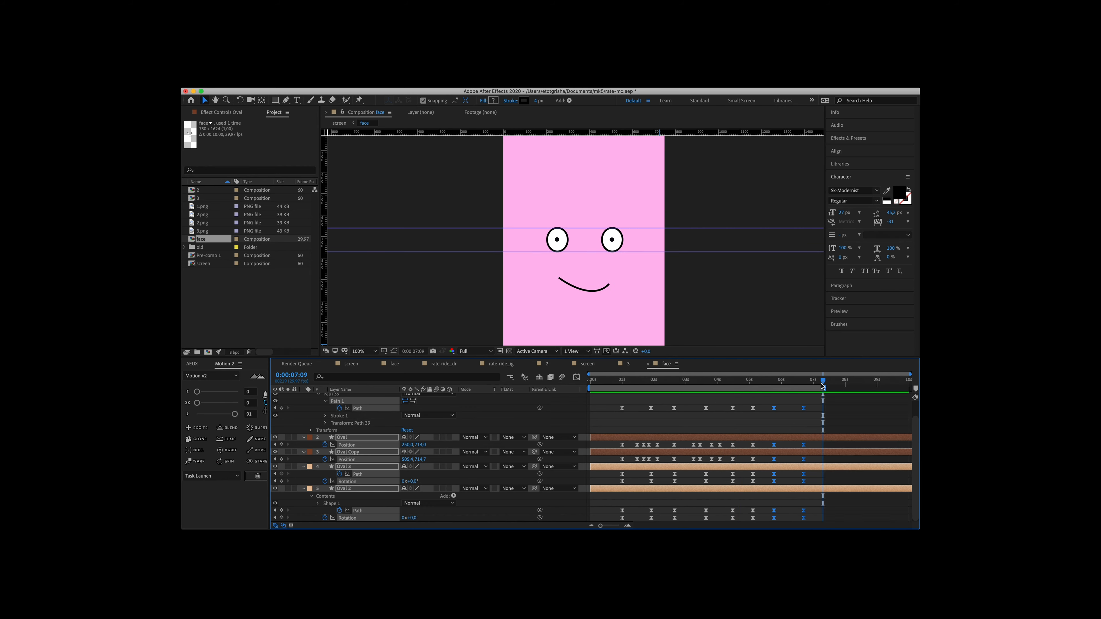
left_click(611, 382)
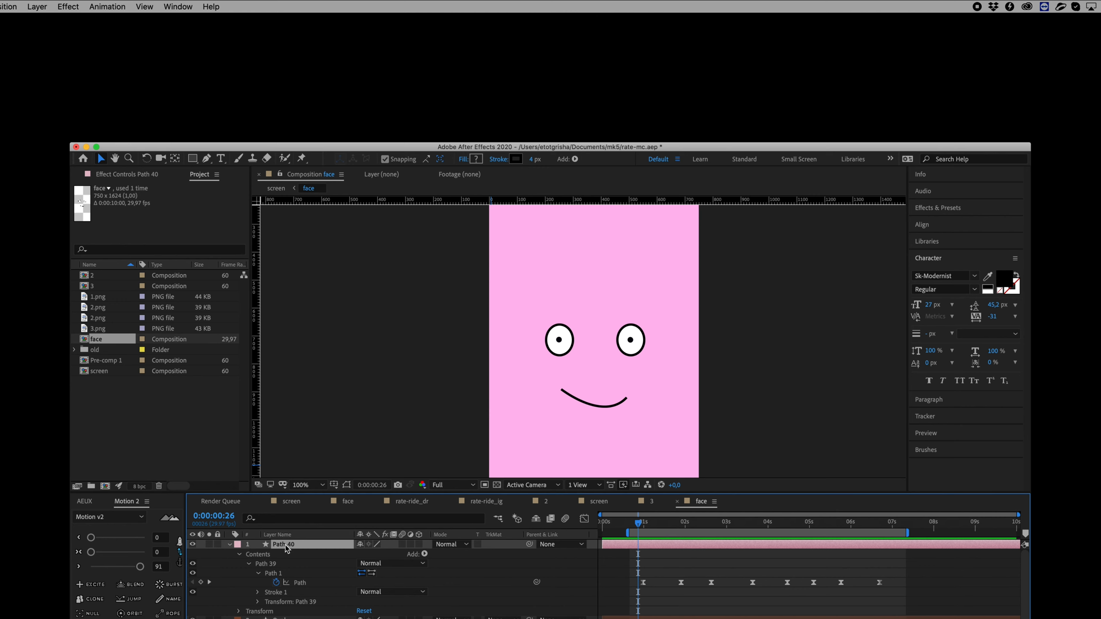
Step: Create a null object and rename it shake
left_click(376, 568)
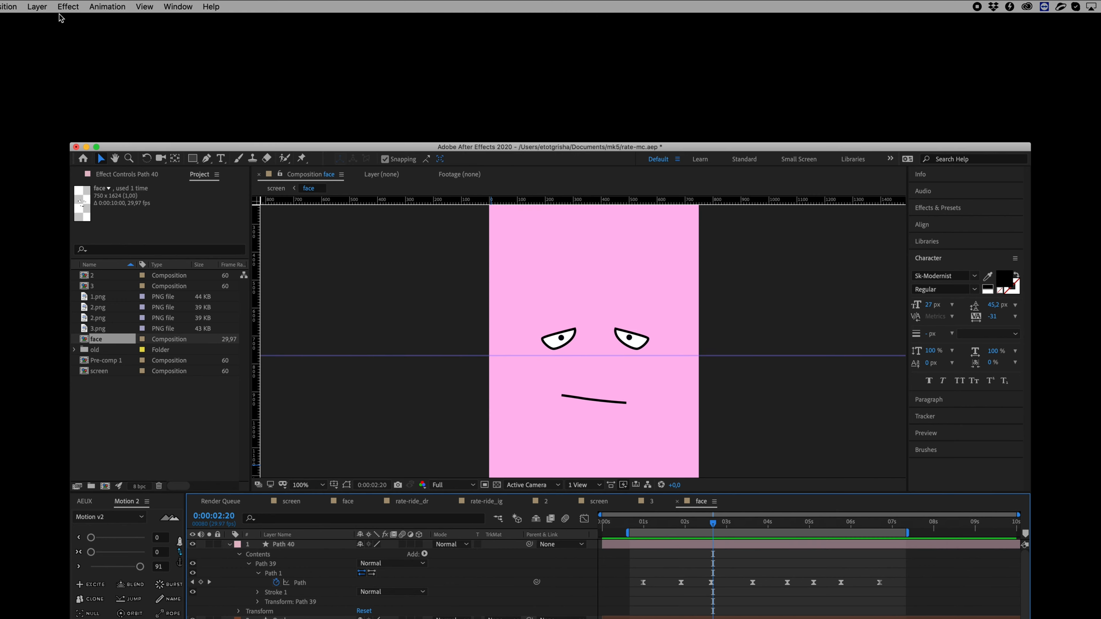
left_click(46, 8)
mouse_move(45, 22)
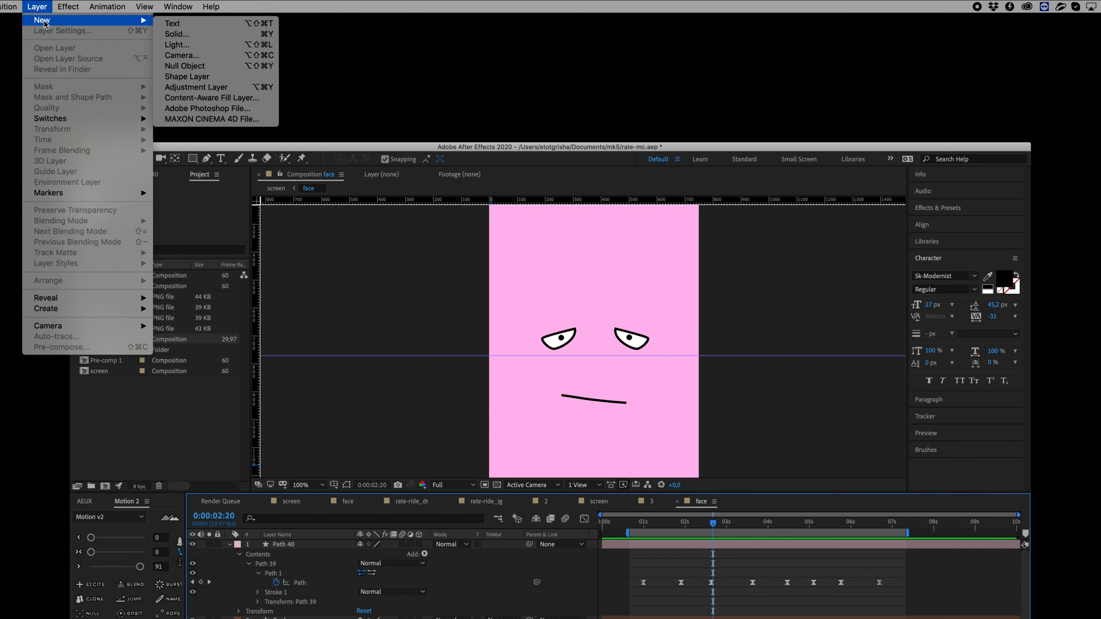
left_click(184, 65)
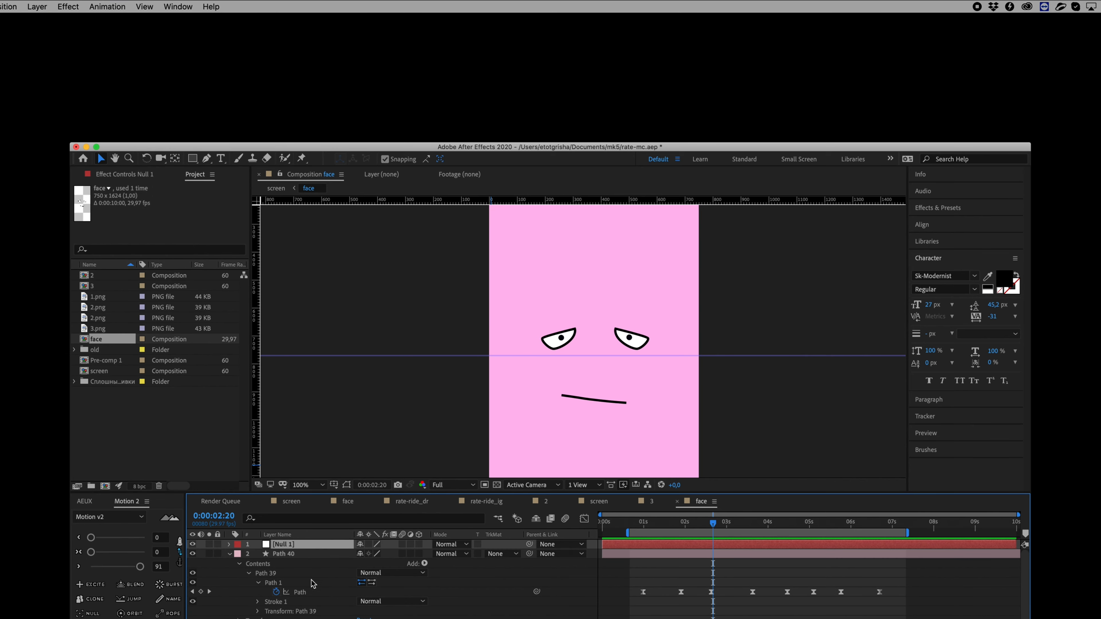
right_click(282, 538)
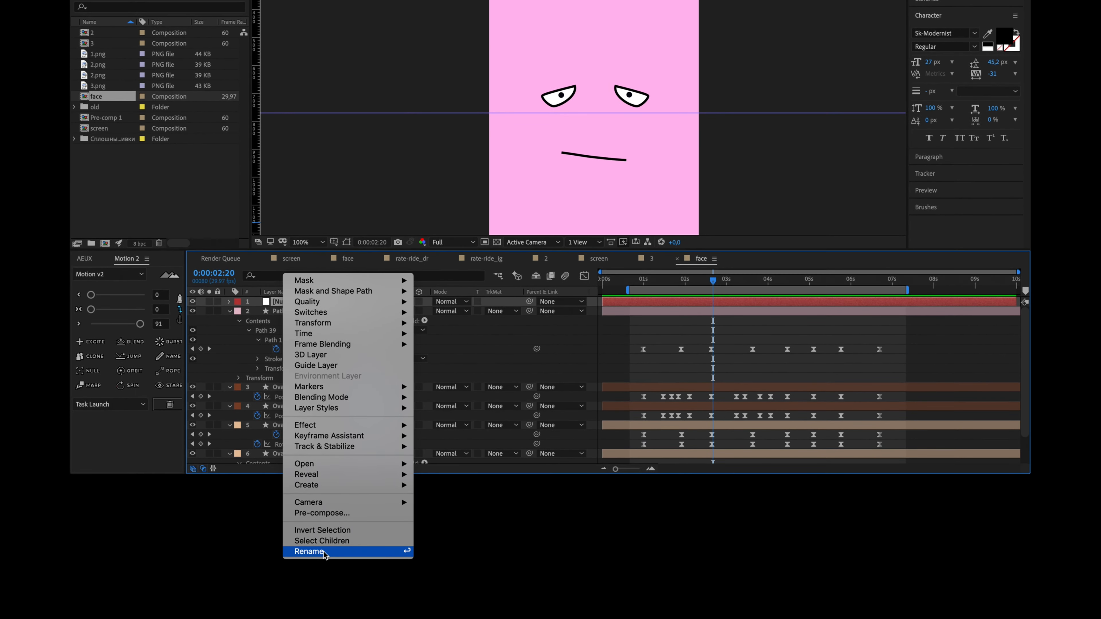
left_click(325, 554)
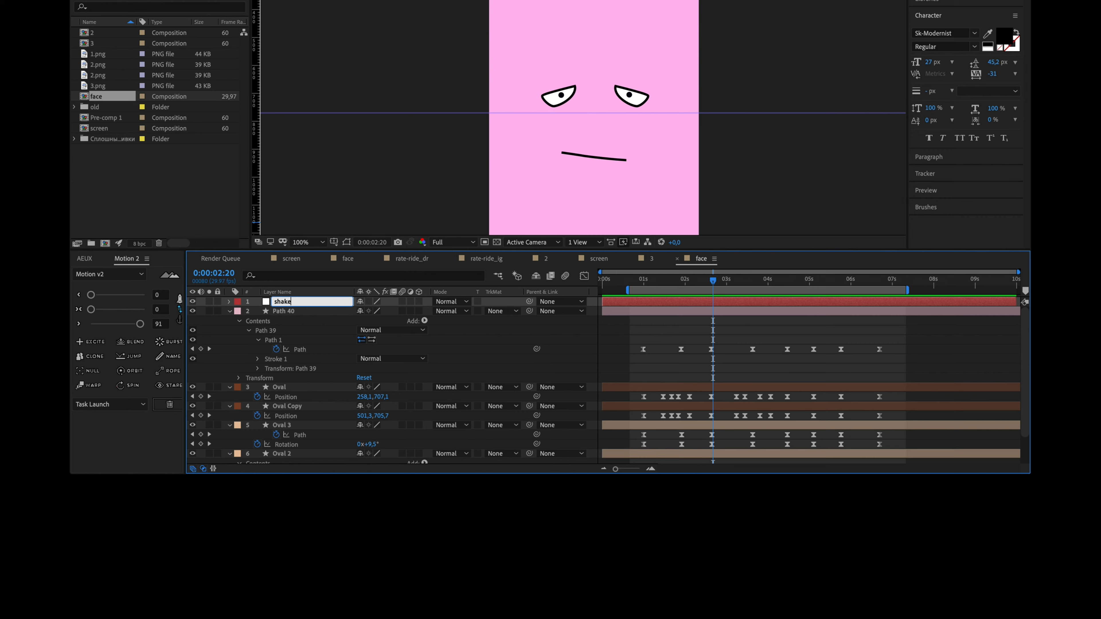
key("Return")
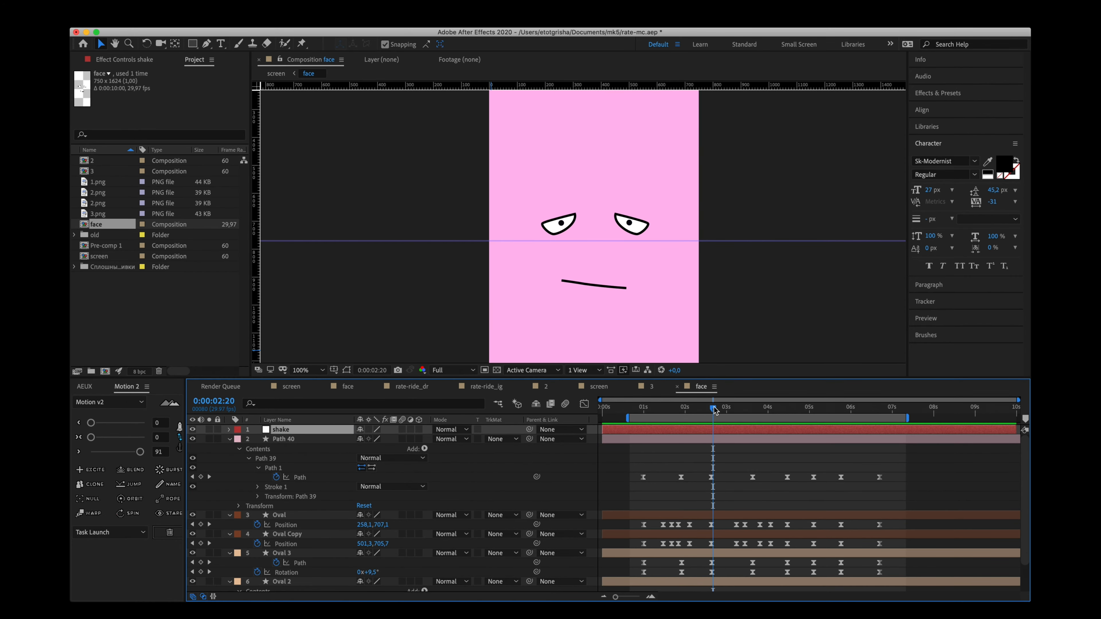
Step: Parent the eye layers Oval 3 and Oval 2 to shake and place shake directly above Oval 3
left_click_drag(714, 411, 749, 410)
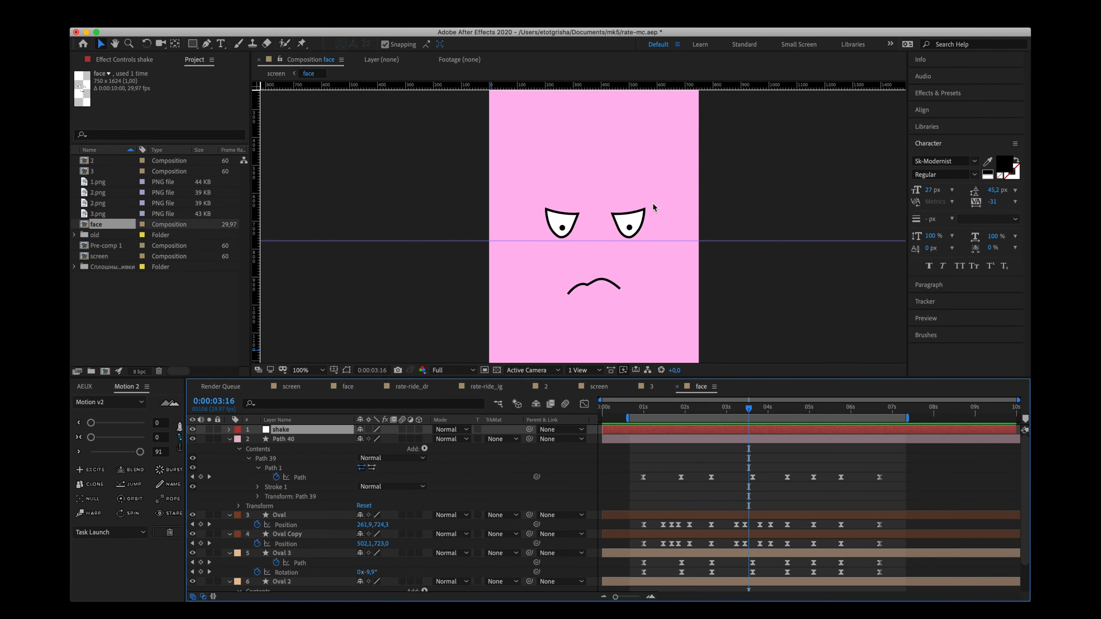
left_click(634, 219)
scroll(306, 545, "down", 3)
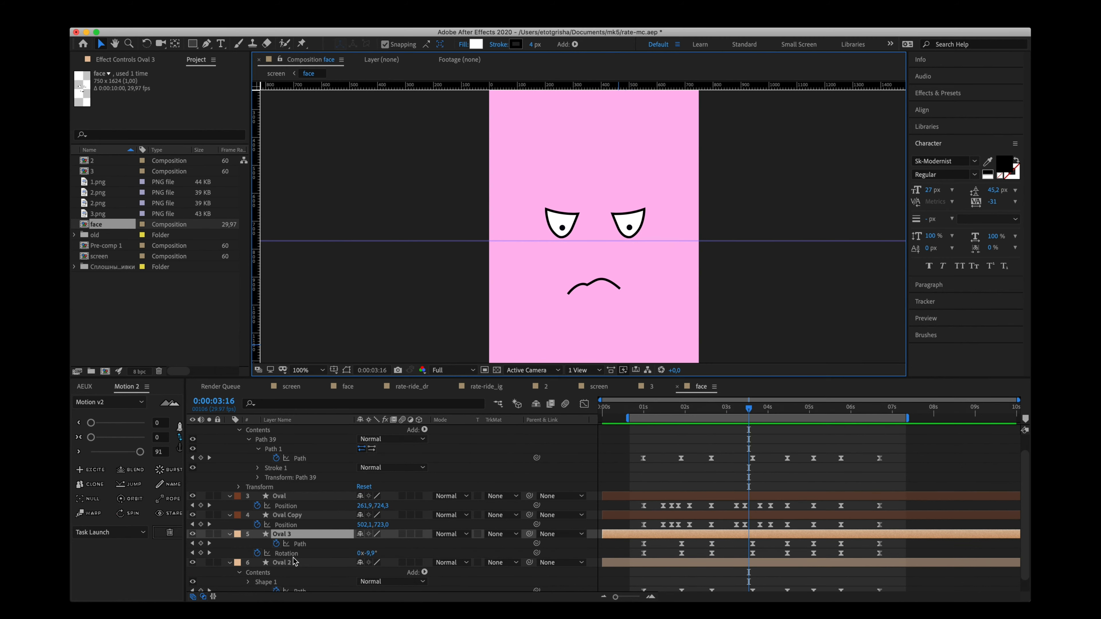
left_click(404, 552, "shift")
scroll(522, 533, "up", 3)
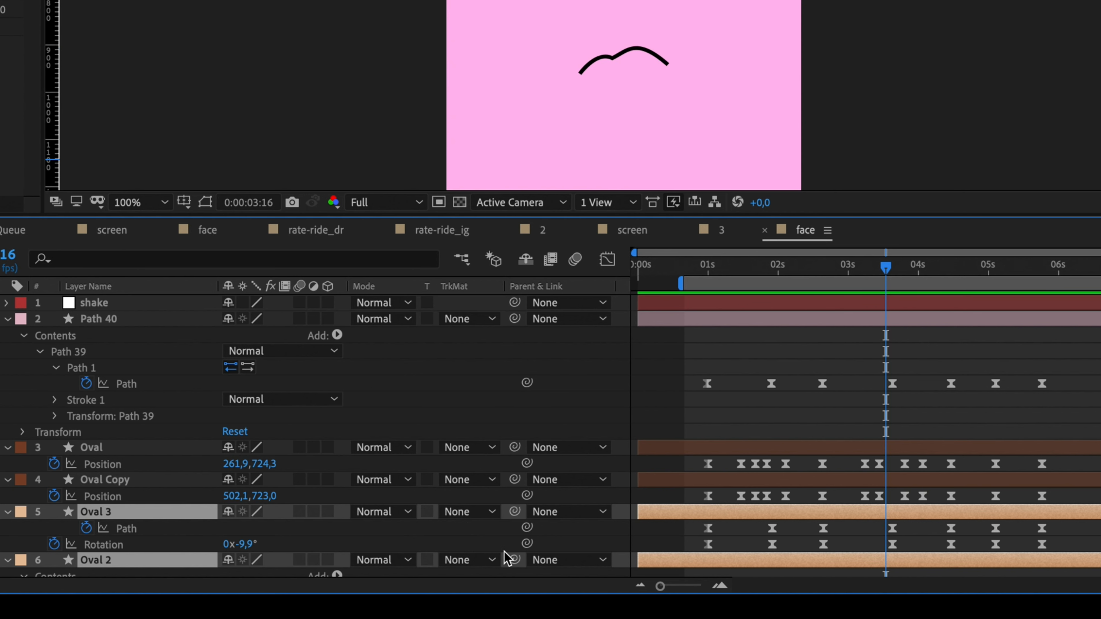
left_click_drag(529, 581, 501, 553)
left_click_drag(465, 512, 141, 501)
Step: Add the expression wiggle(10,5) to the Position of shake and preview the eyes' movement
scroll(202, 505, "down", 4)
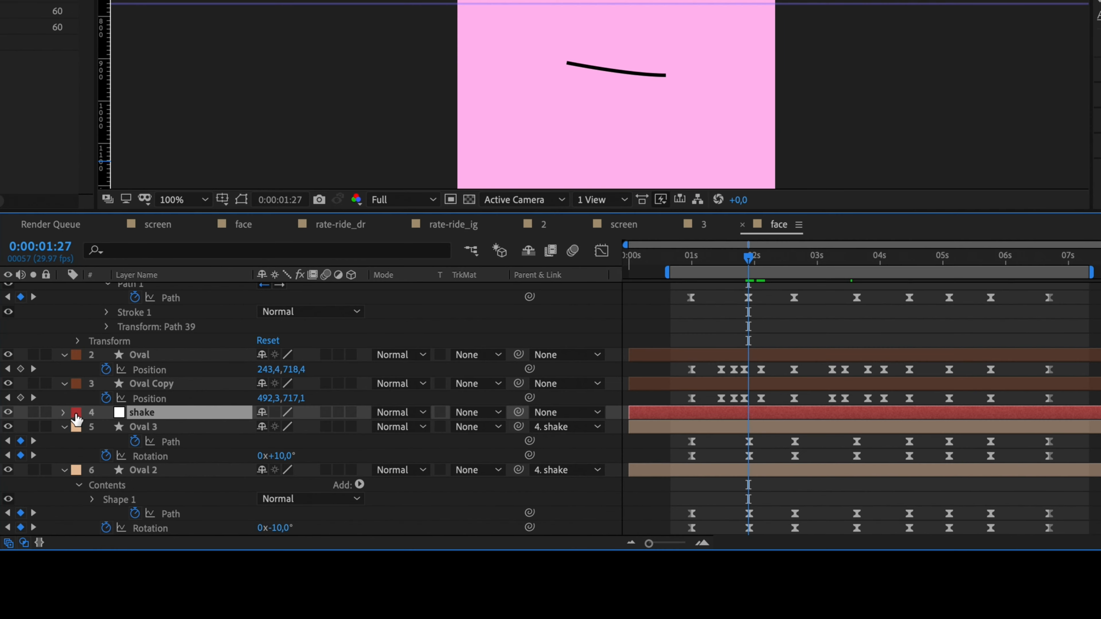
left_click(64, 412)
left_click(79, 428)
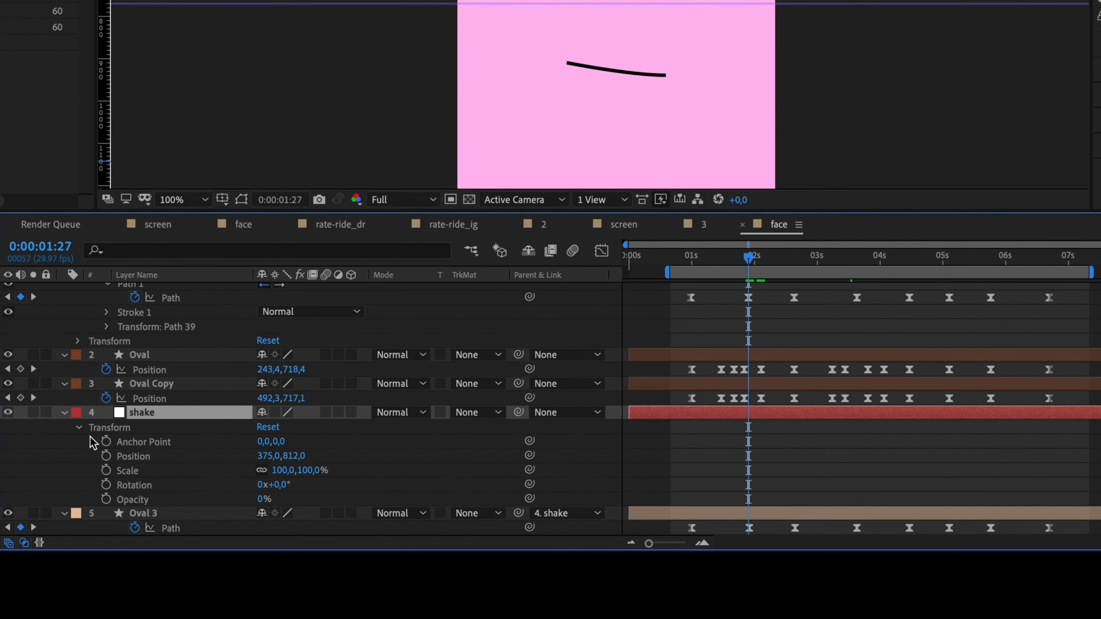
left_click(105, 456, "alt")
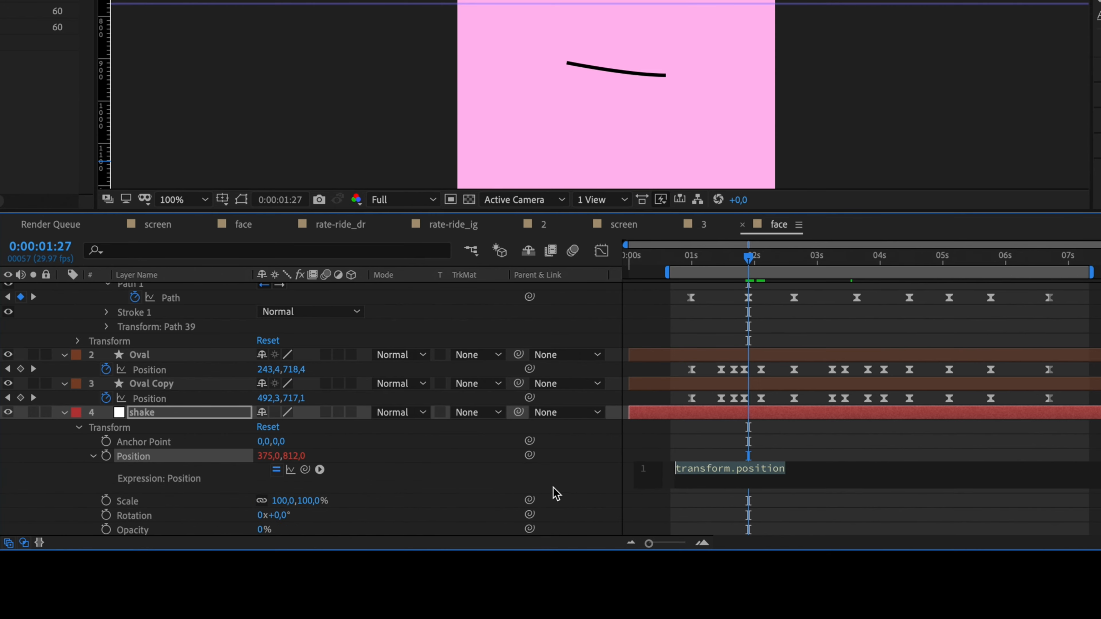
type("wiggle")
key("Return")
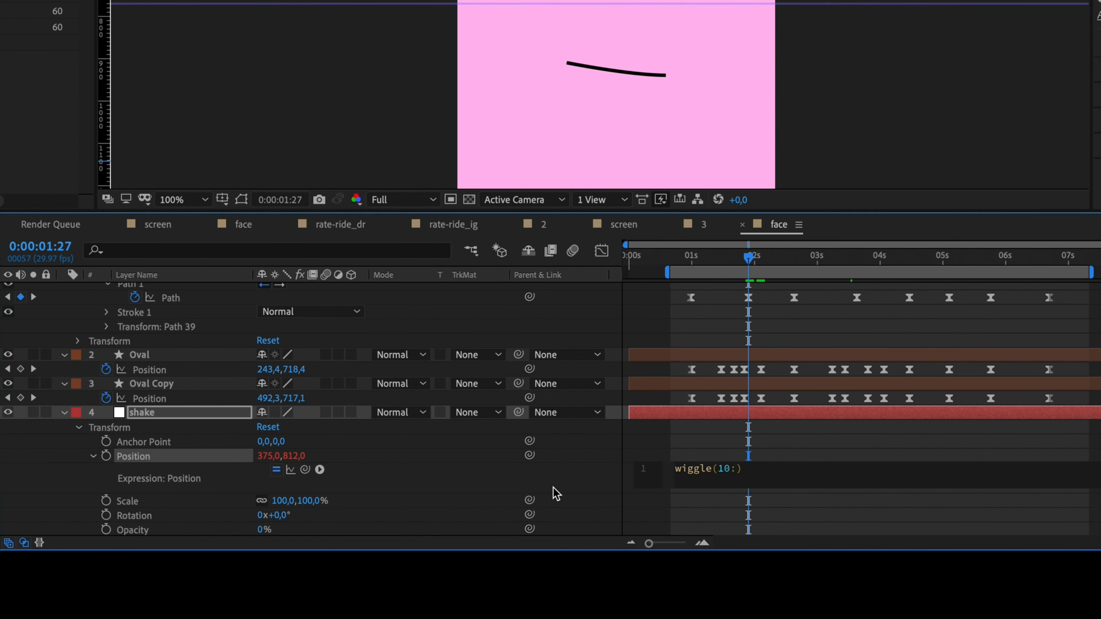
left_click(641, 447)
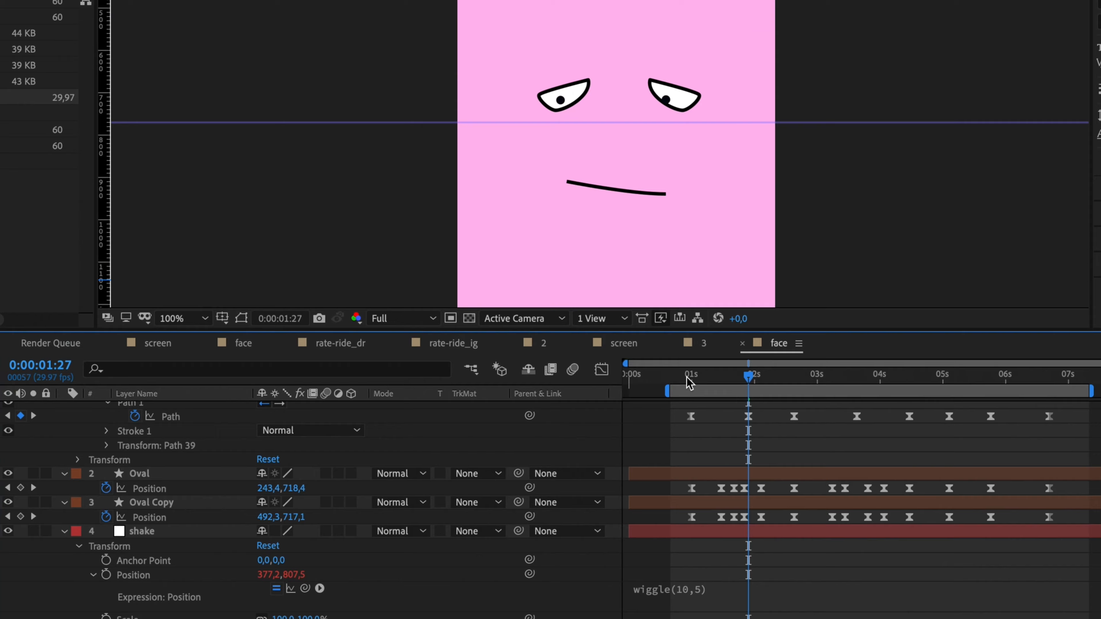
left_click(690, 256)
key("space")
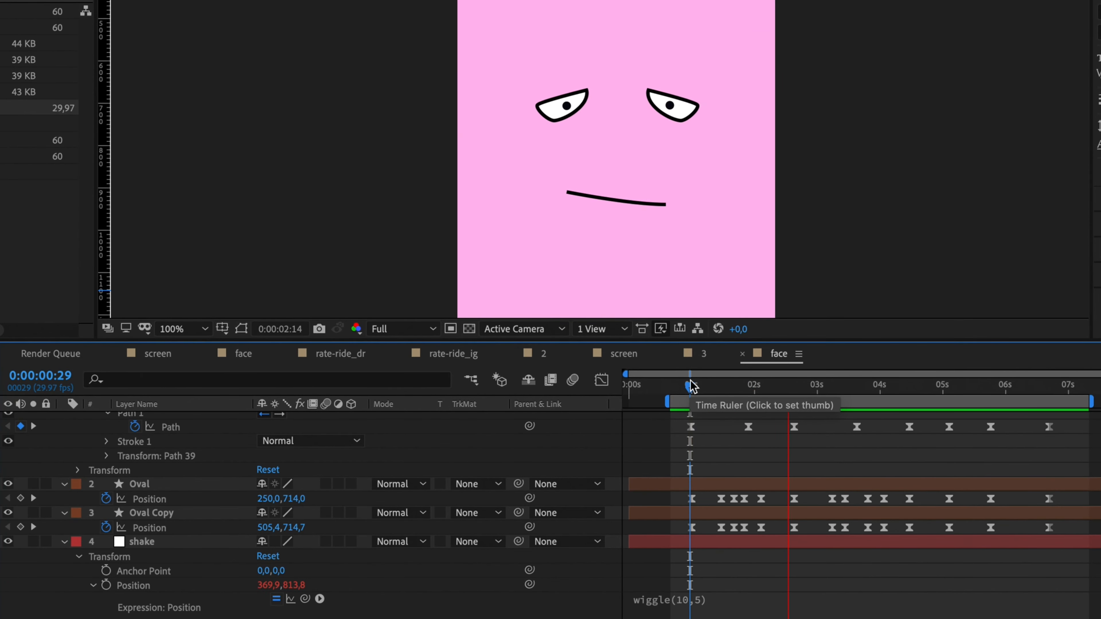
Step: Parent the mouth layer Path 40 to shake and preview the shaking from 0:00:00:20
left_click_drag(690, 385, 700, 385)
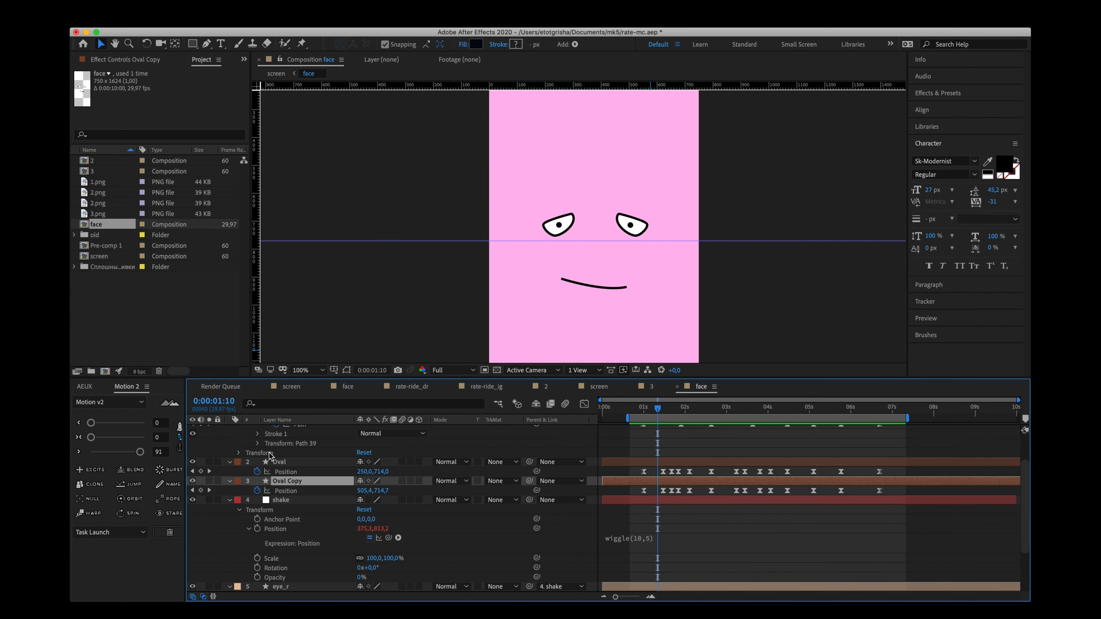
scroll(271, 458, "up", 3)
left_click(277, 430)
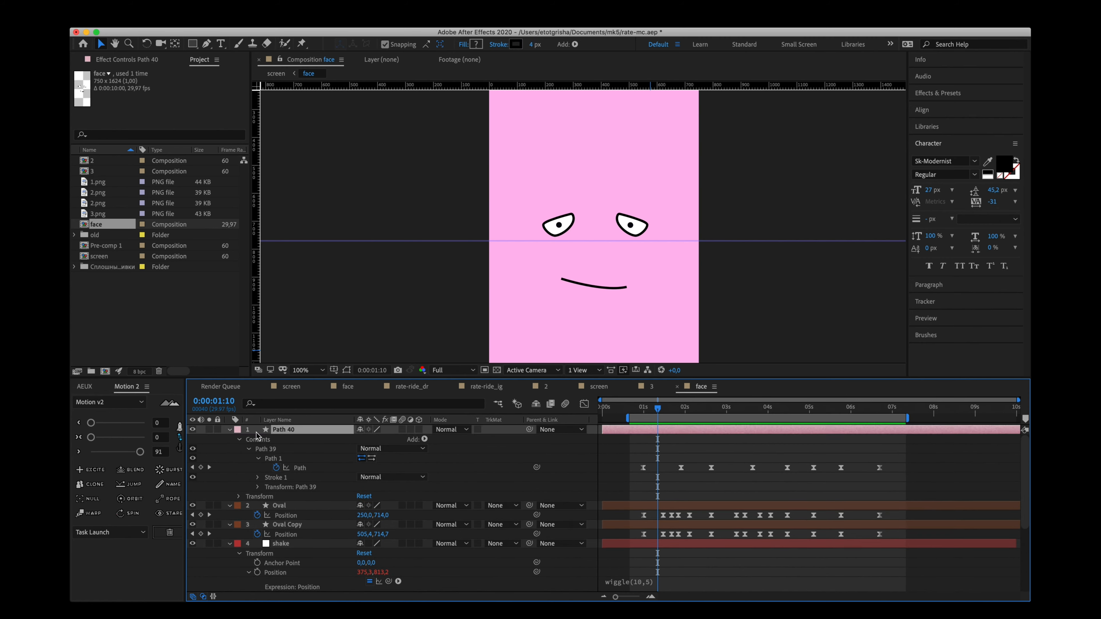
left_click(192, 430)
left_click(192, 429)
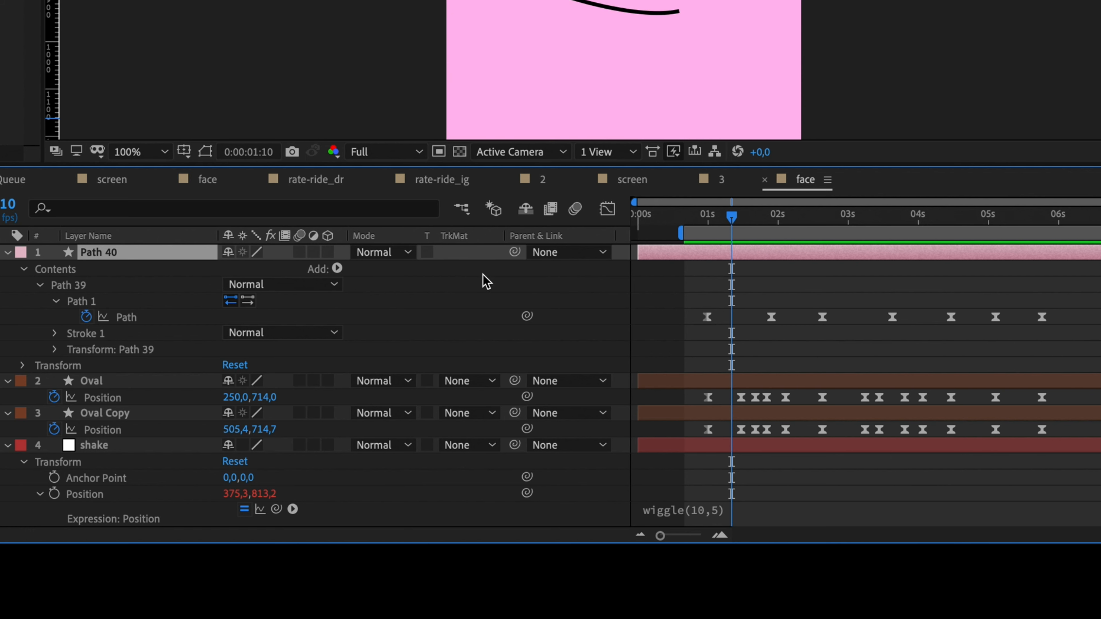
left_click_drag(515, 251, 128, 444)
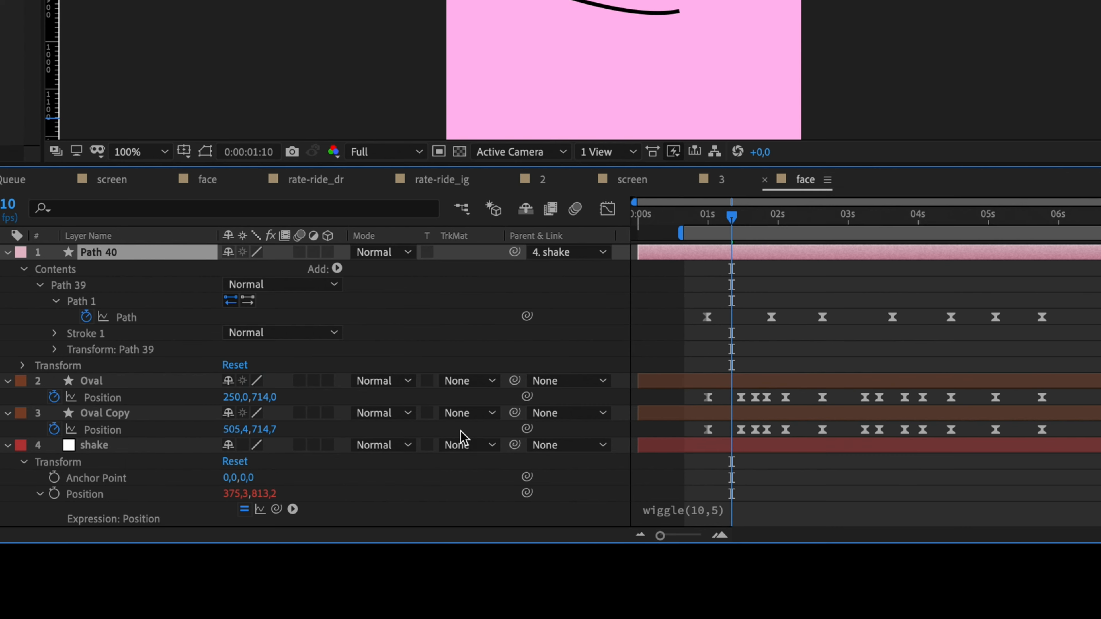
left_click(685, 216)
key("space")
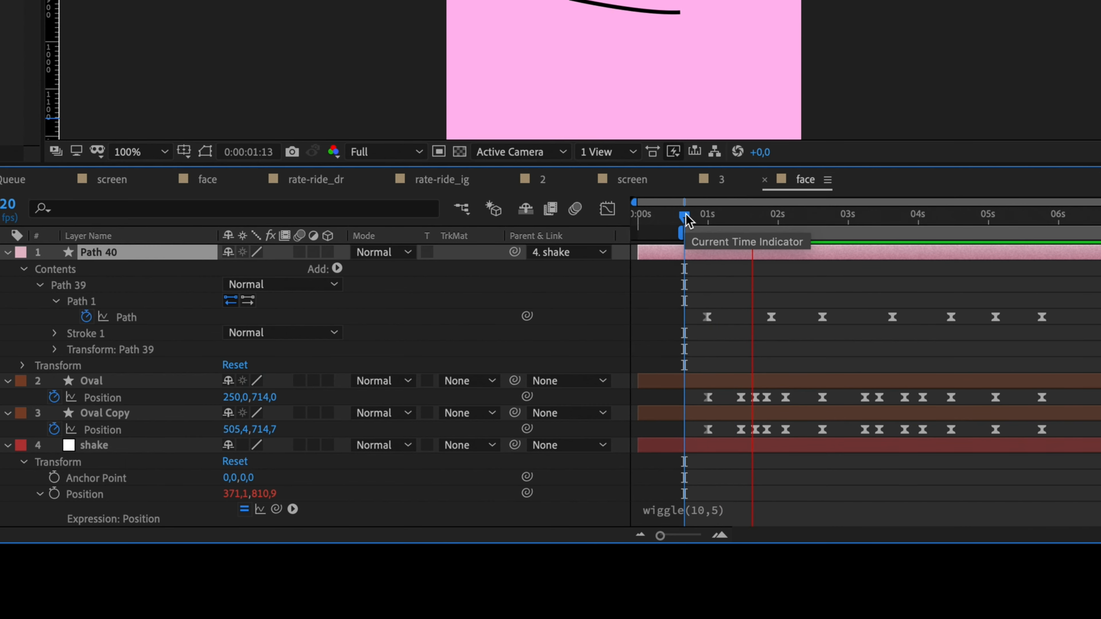
key("space")
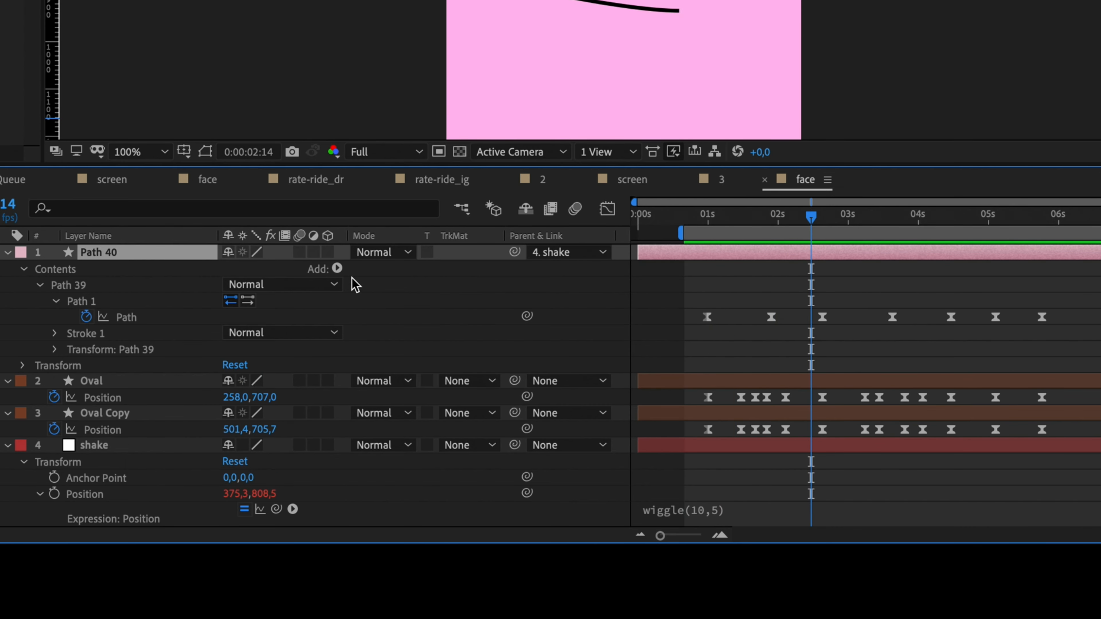
Step: Parent the Oval and Oval Copy layers to shake and preview the movement from 0:00:01:00
left_click(99, 384)
left_click(106, 413, "shift")
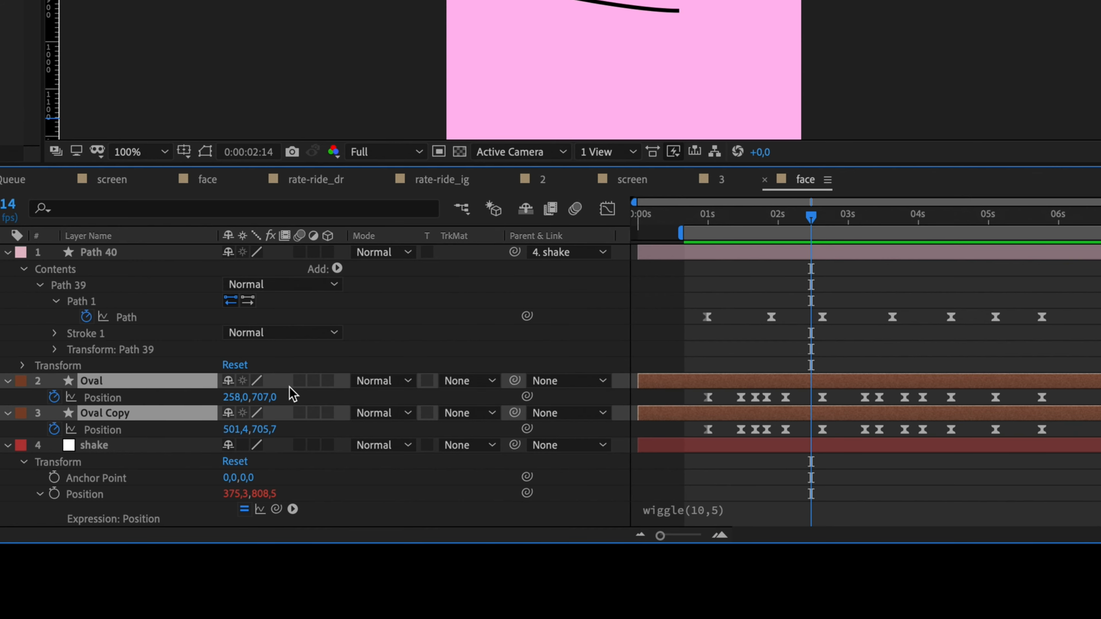
left_click_drag(515, 380, 132, 445)
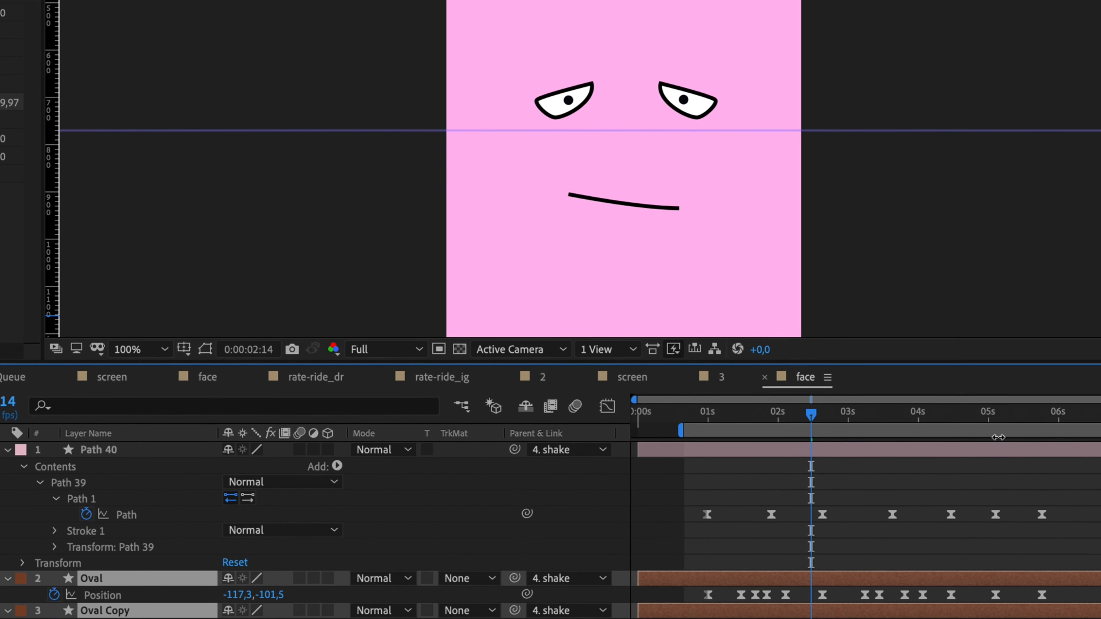
left_click(708, 415)
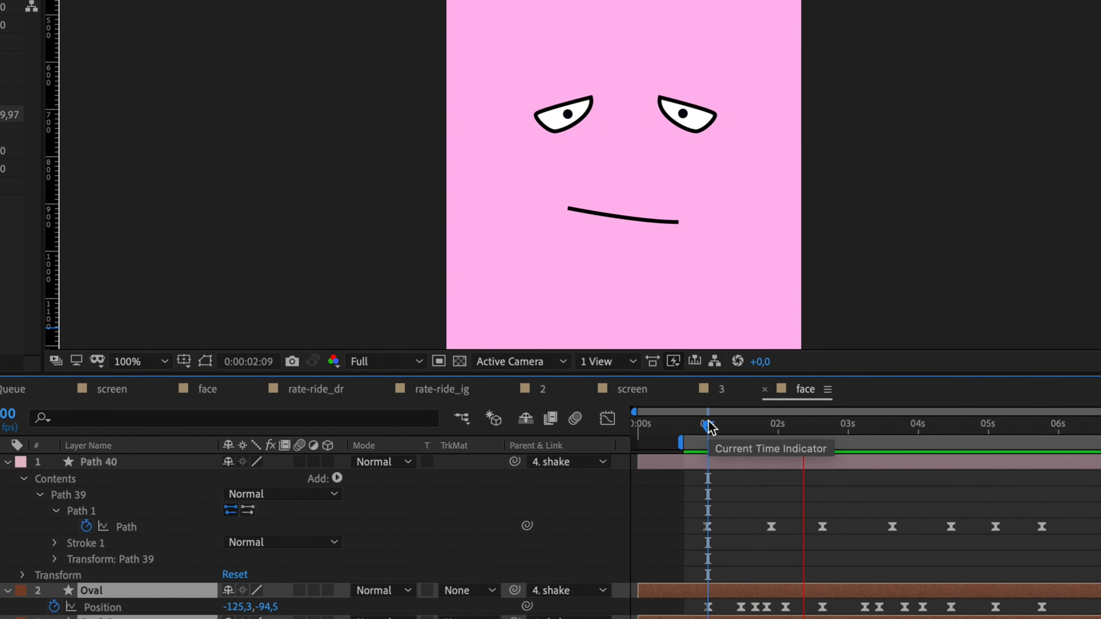
key("space")
Step: Try the expression wiggle(5,5) on the Position of shake and preview it from about 0:00:01:00
scroll(749, 544, "down", 6)
left_click(699, 535)
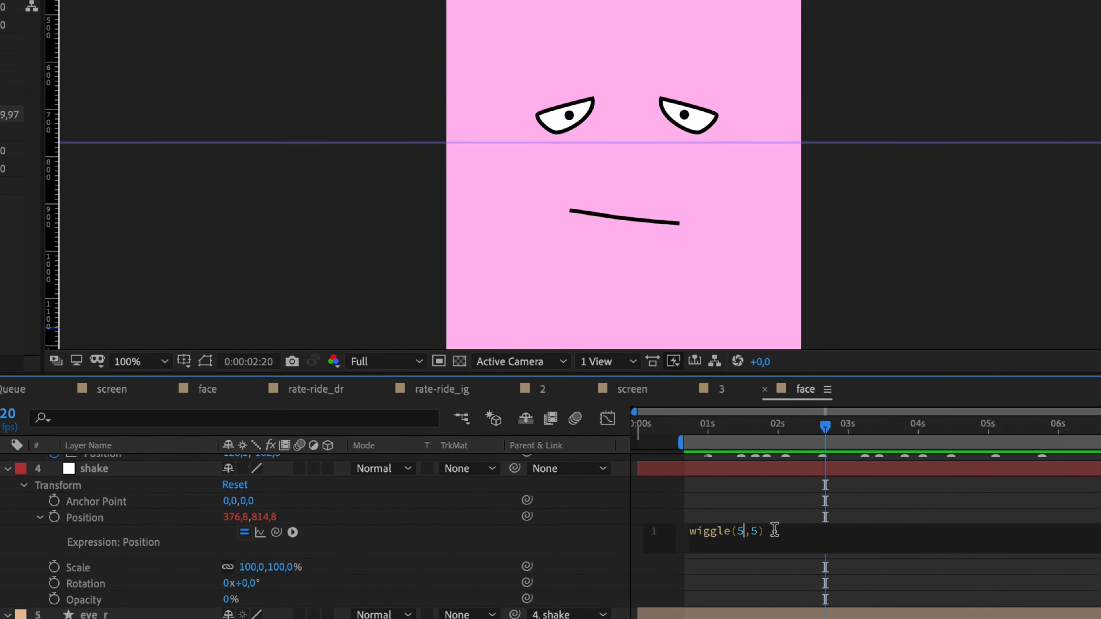
left_click(737, 492)
left_click(709, 436)
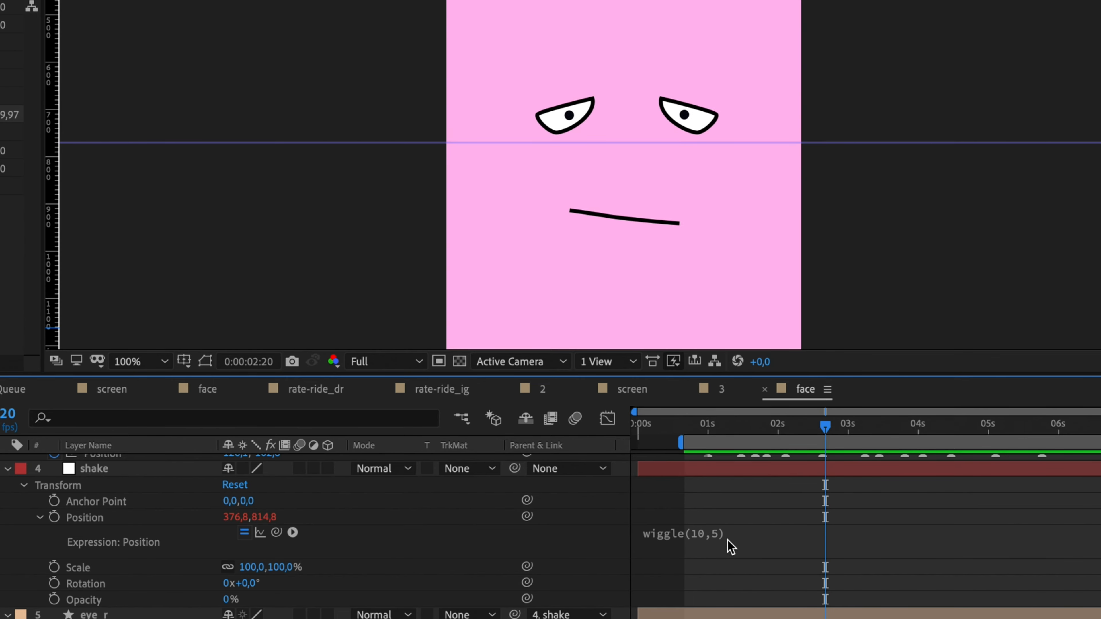
Step: Try a weaker shake with wiggle(10,3) in the Position expression and preview it
left_click(732, 531)
left_click(758, 531)
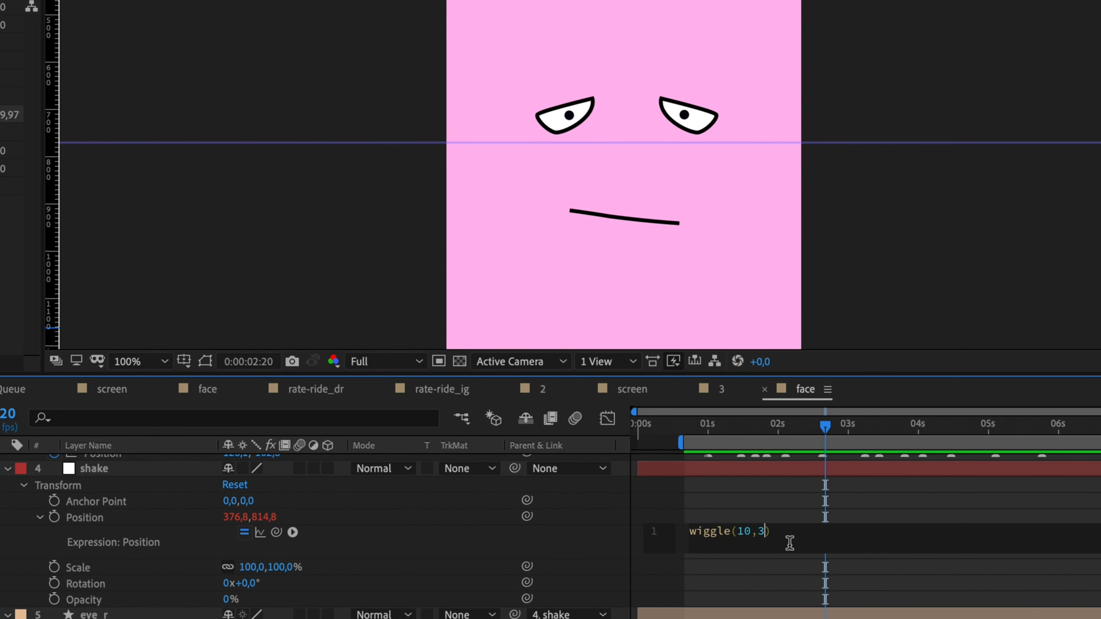
left_click(796, 588)
left_click(699, 423)
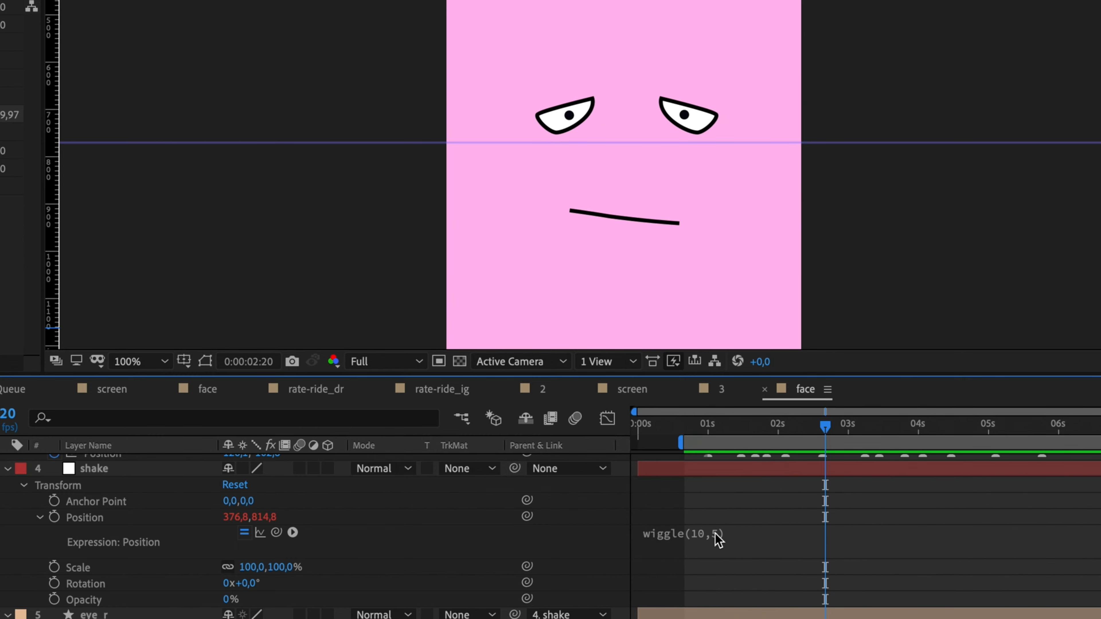
Step: Try a stronger shake with wiggle(10,10) in the Position expression and preview it
left_click(715, 534)
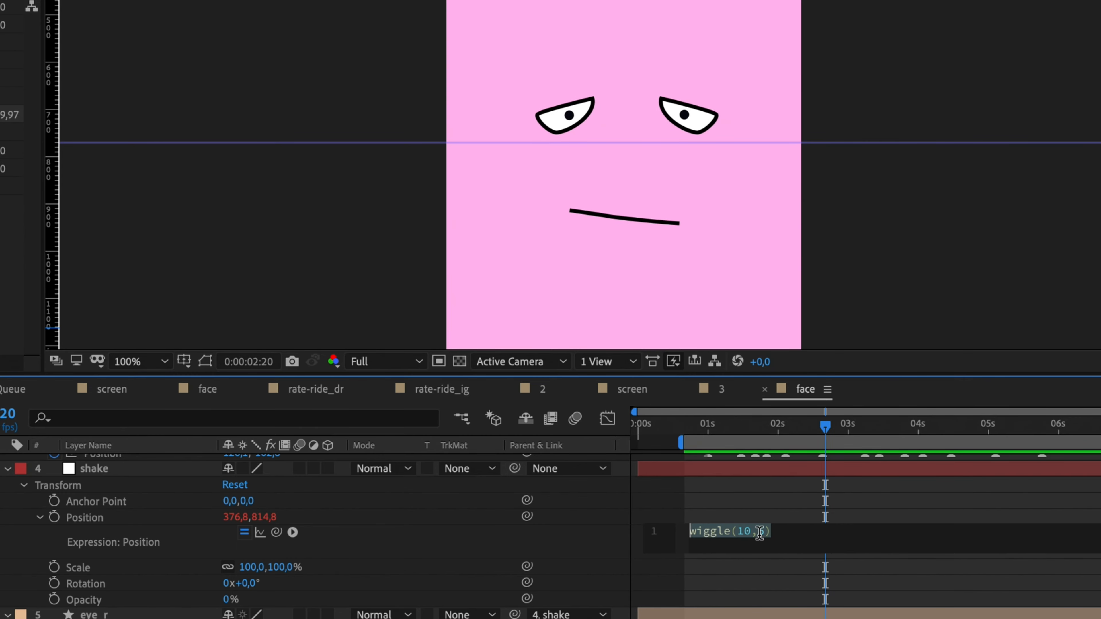
left_click(780, 598)
left_click(713, 427)
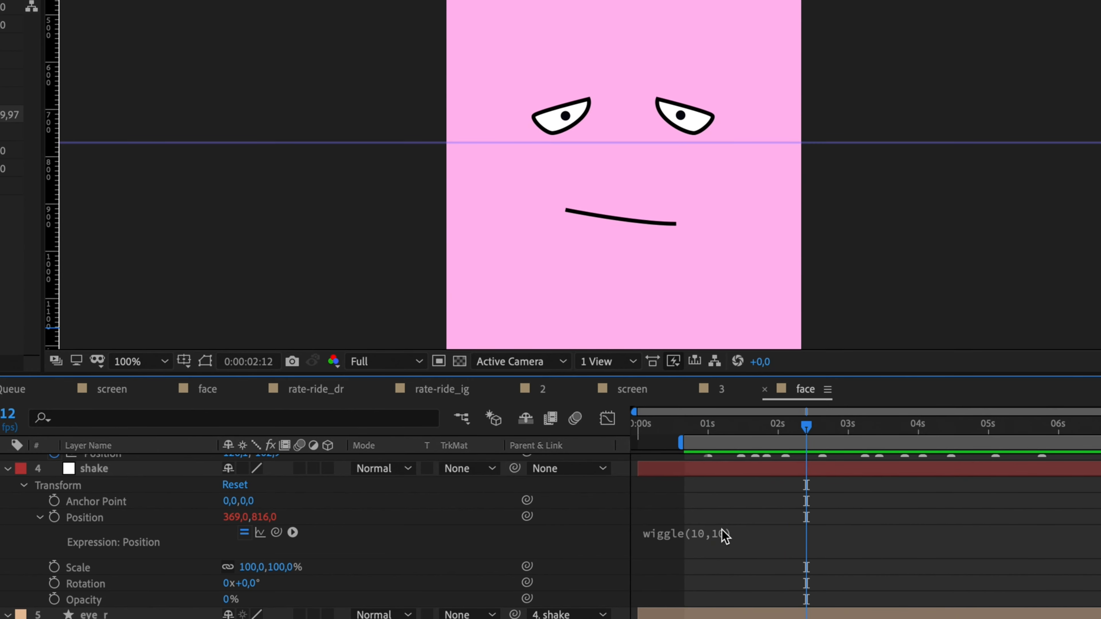
Step: Set the Position expression of shake back to wiggle(10,5) and preview the face
left_click(763, 533)
left_click(773, 530)
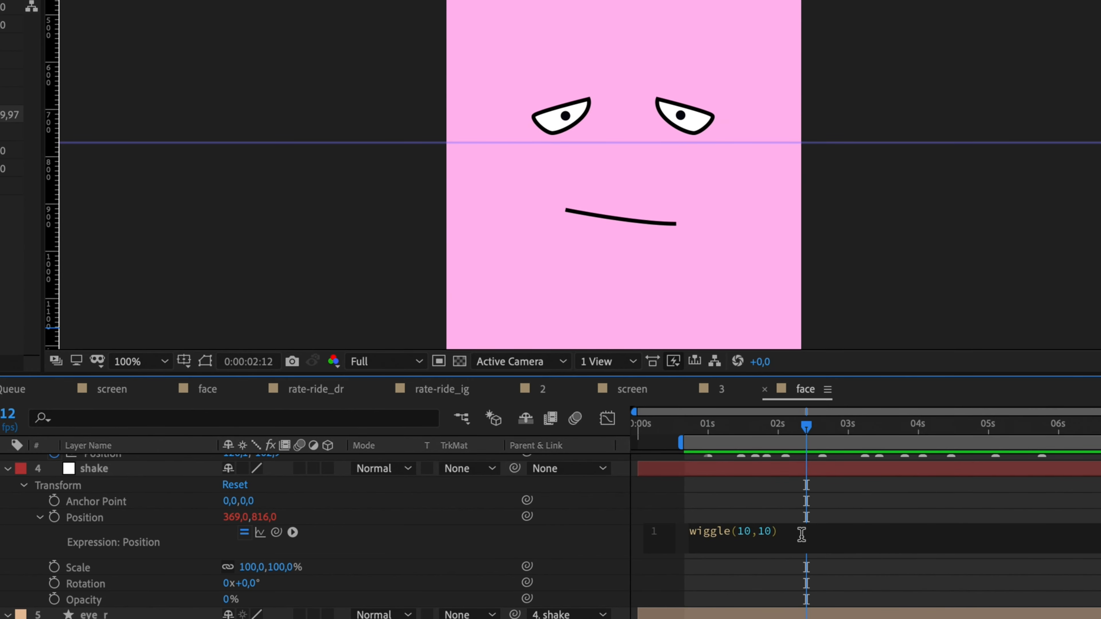
left_click(759, 578)
left_click(713, 426)
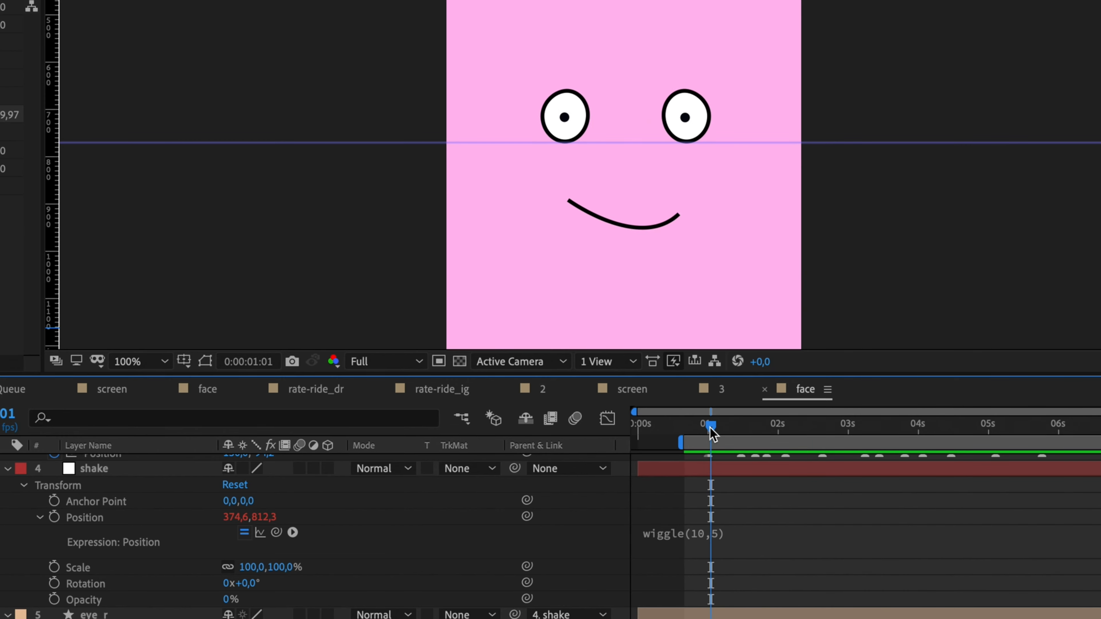
left_click(697, 427)
key("space")
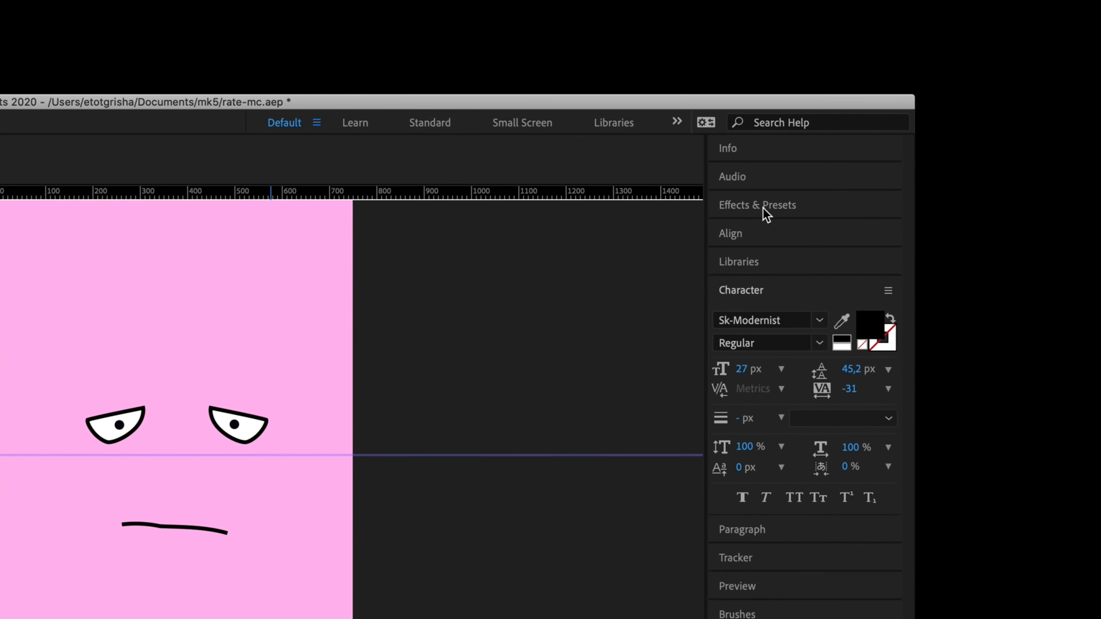
Step: Find the Slider Control effect and apply it twice to the shake layer
left_click(765, 212)
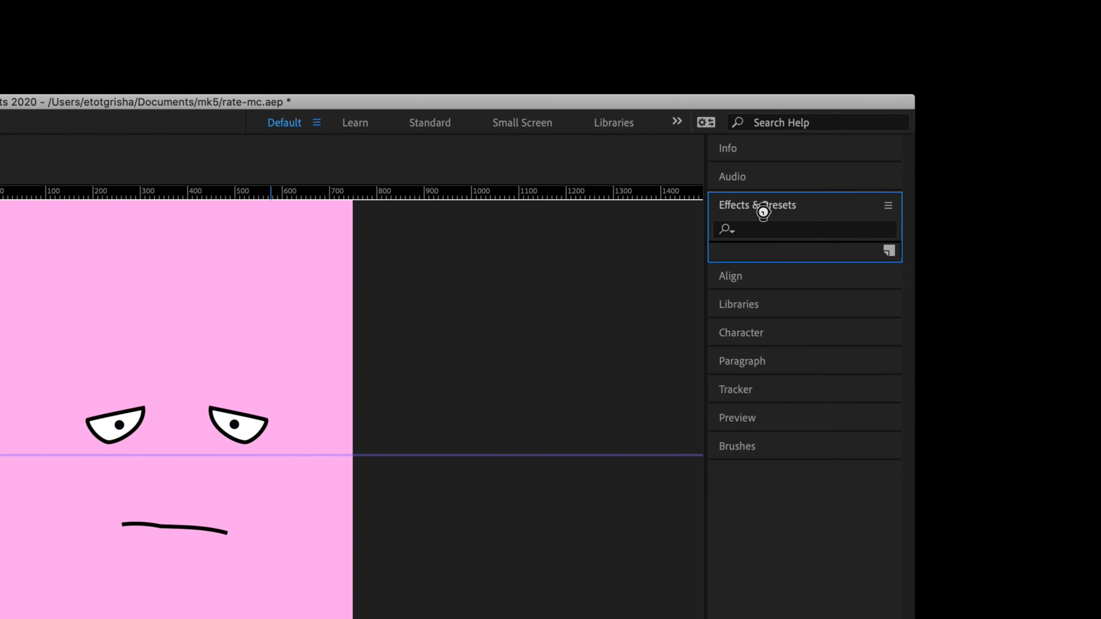
left_click(764, 229)
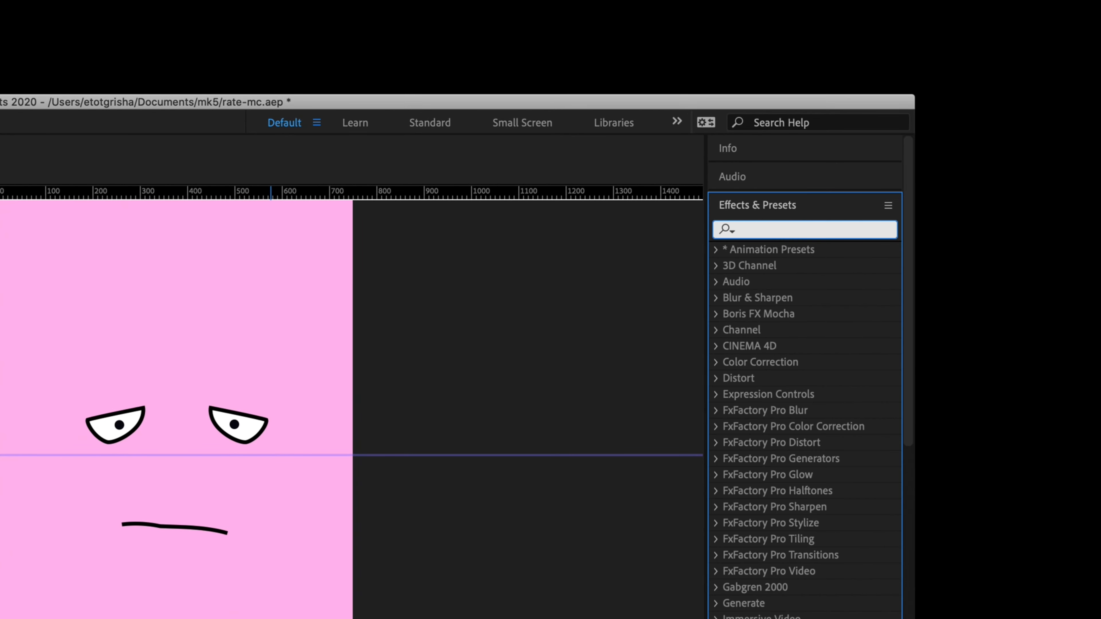
type("slider")
left_click(788, 267)
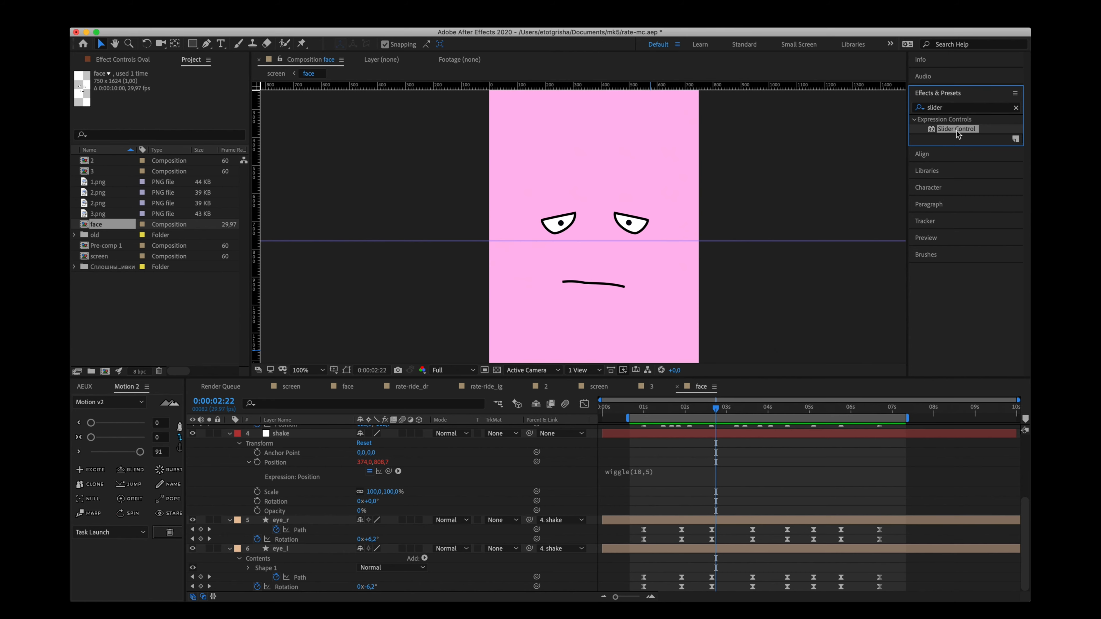
left_click(298, 434)
double_click(941, 135)
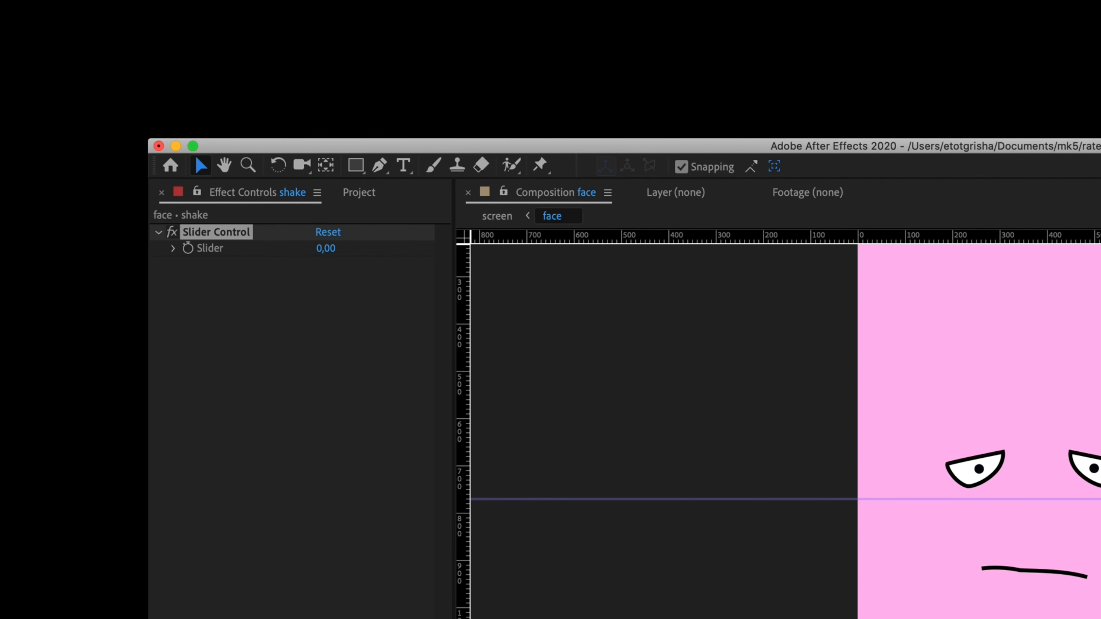
double_click(965, 129)
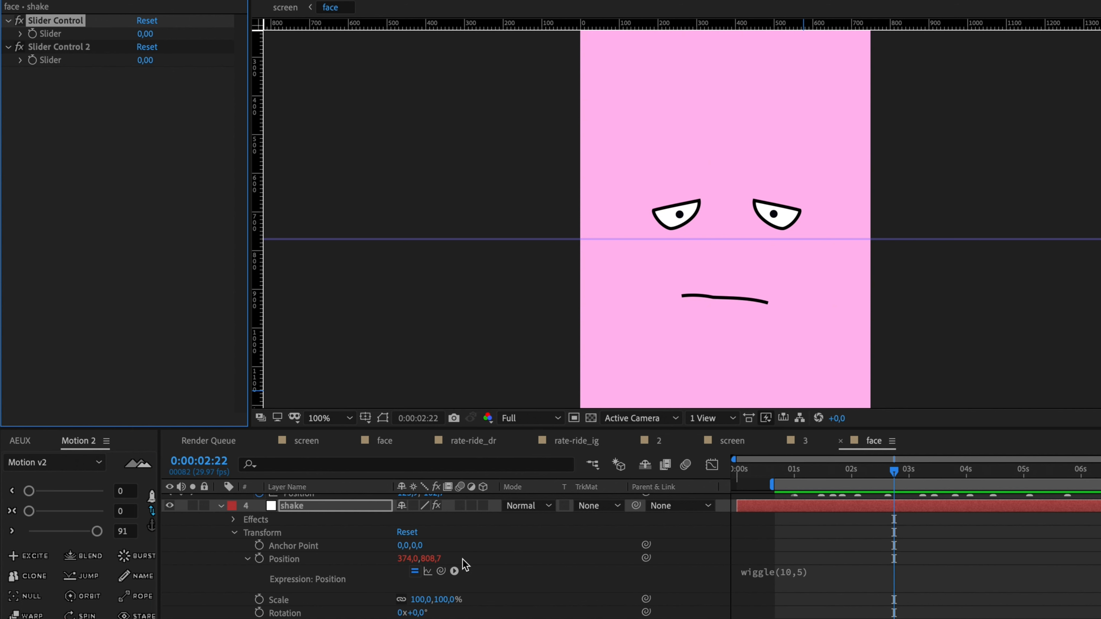
Step: In shake's Position expression, link the first wiggle value to Slider Control's Slider and the second to Slider Control 2's Slider
left_click(796, 577)
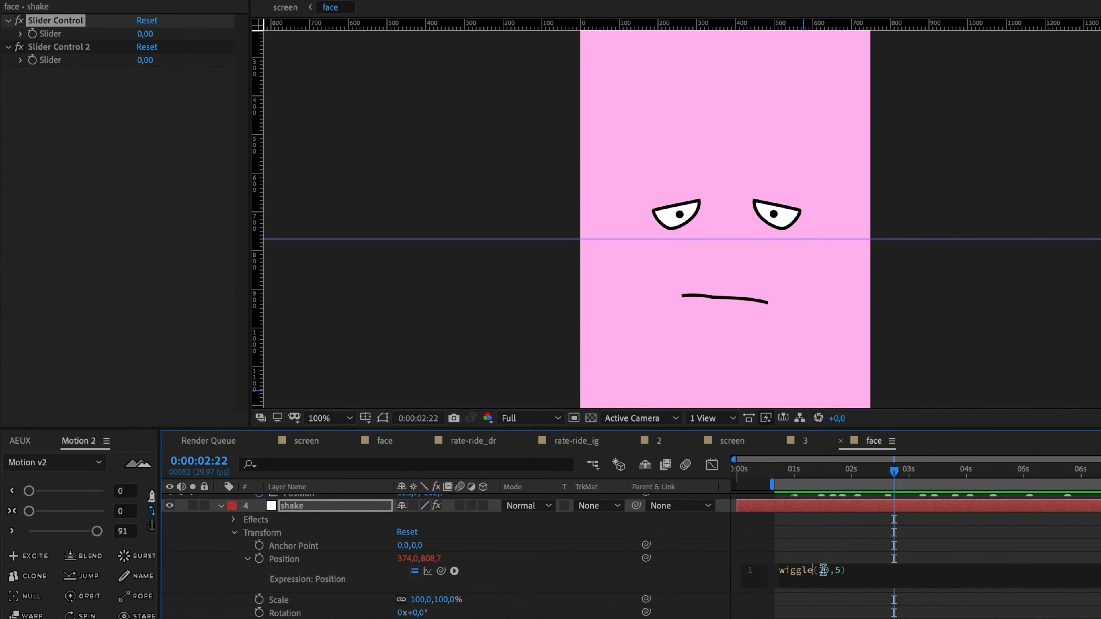
left_click_drag(447, 571, 43, 35)
double_click(1016, 569)
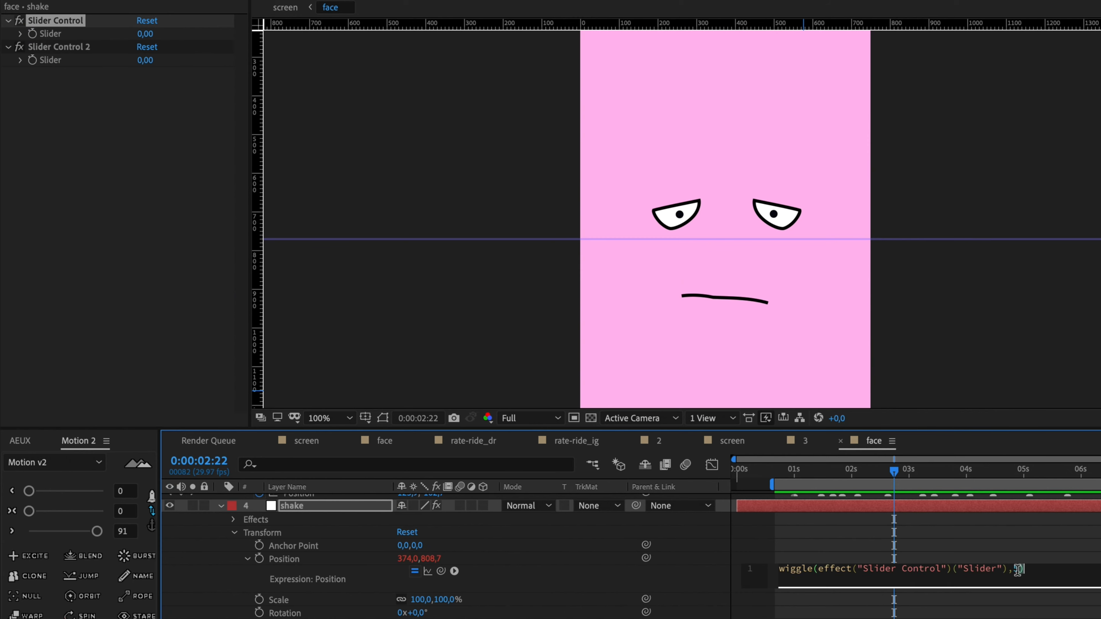
left_click(1021, 570)
left_click_drag(1018, 570, 1013, 571)
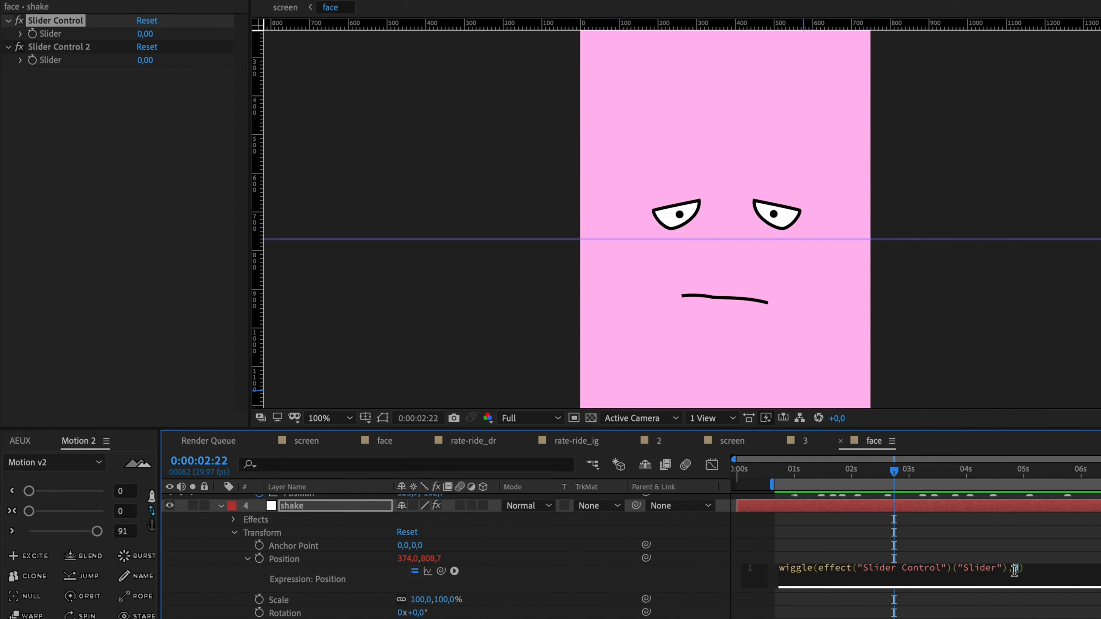
left_click_drag(441, 571, 45, 63)
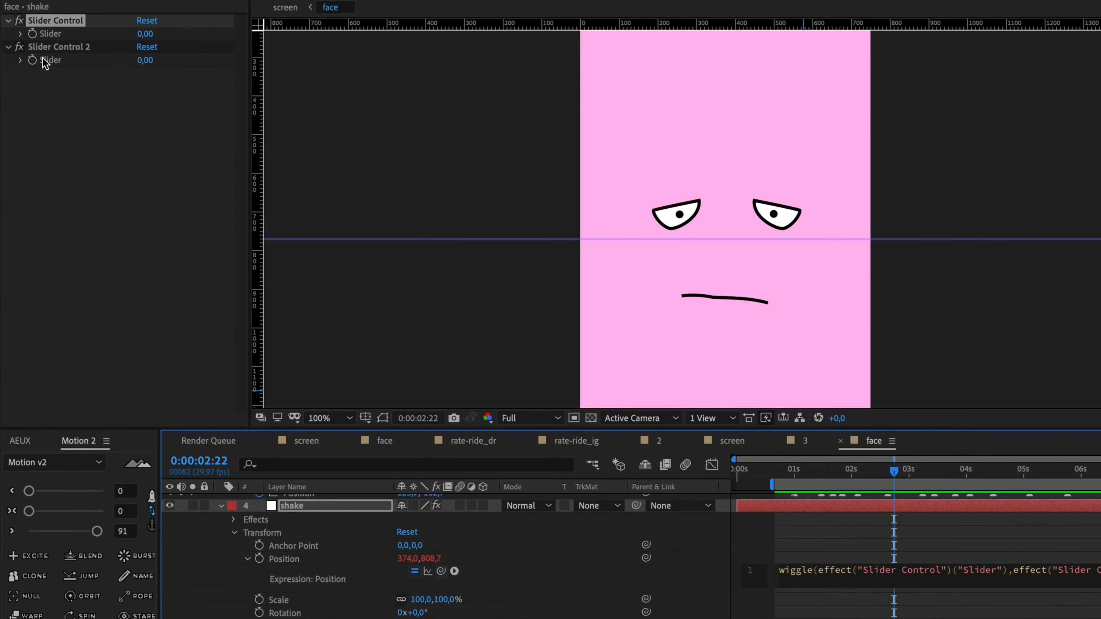
left_click(894, 537)
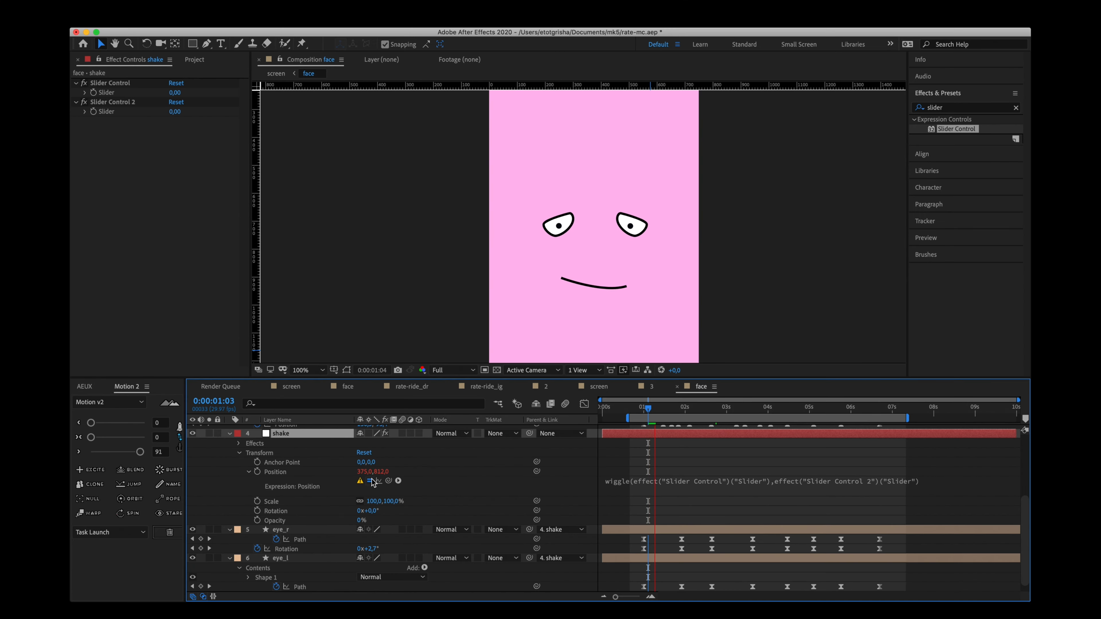
Step: Dismiss the expression warning and add the missing closing parenthesis at the end of shake's wiggle expression
key("space")
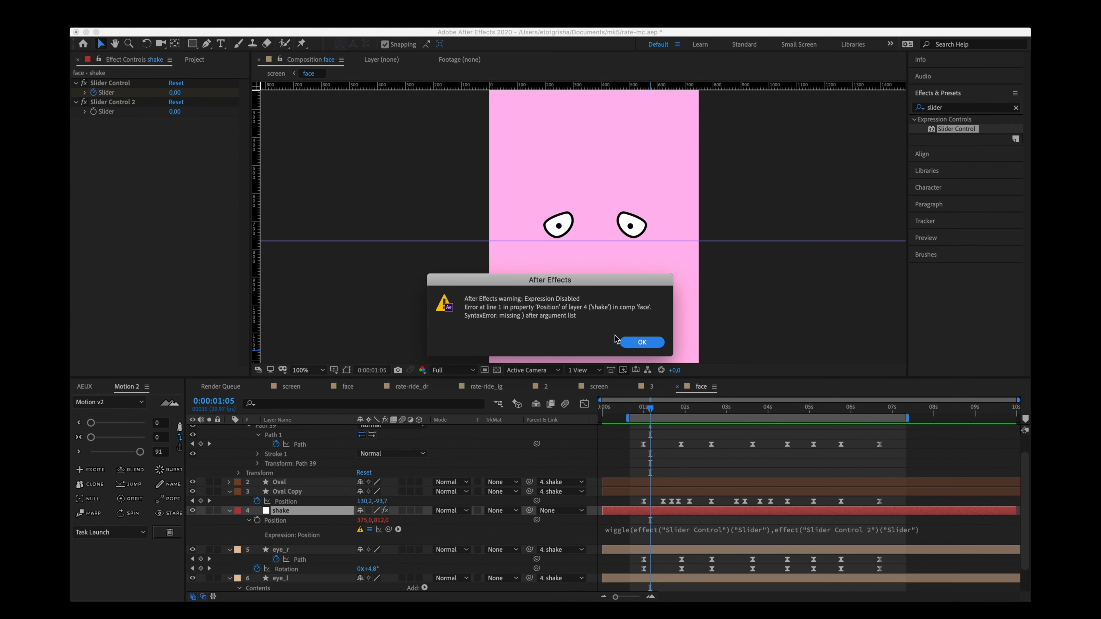
left_click(641, 342)
left_click(890, 530)
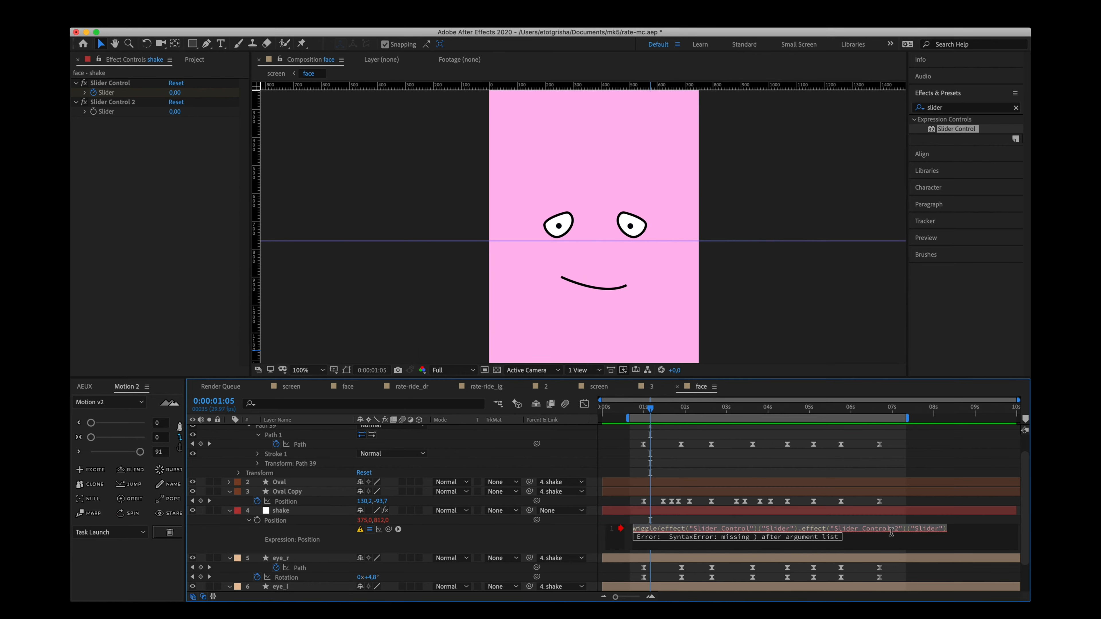
left_click(918, 530)
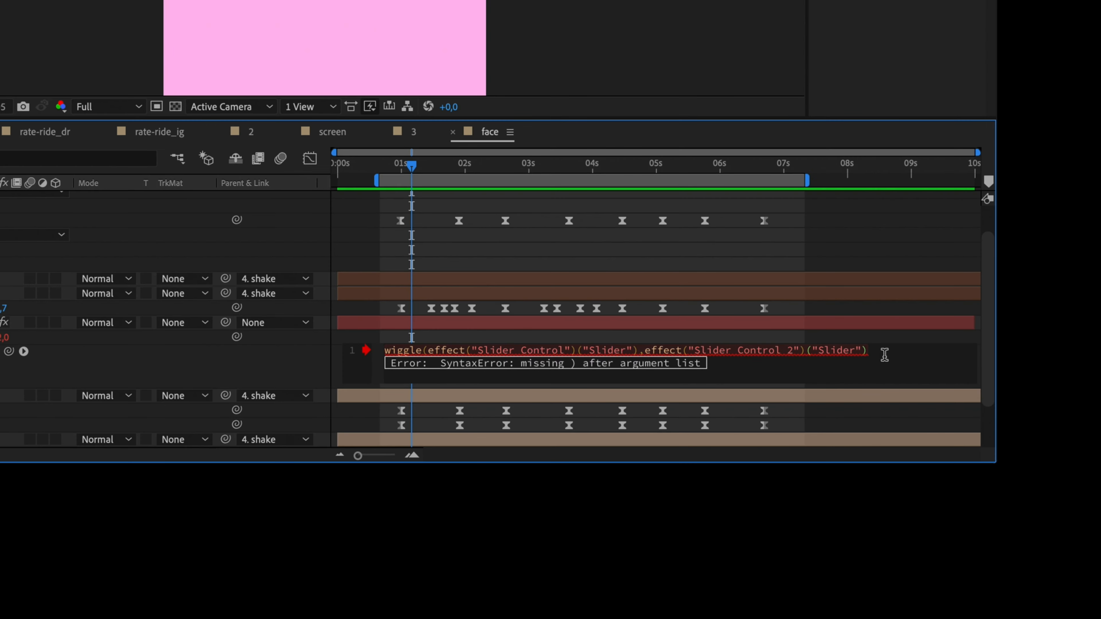
left_click(873, 311)
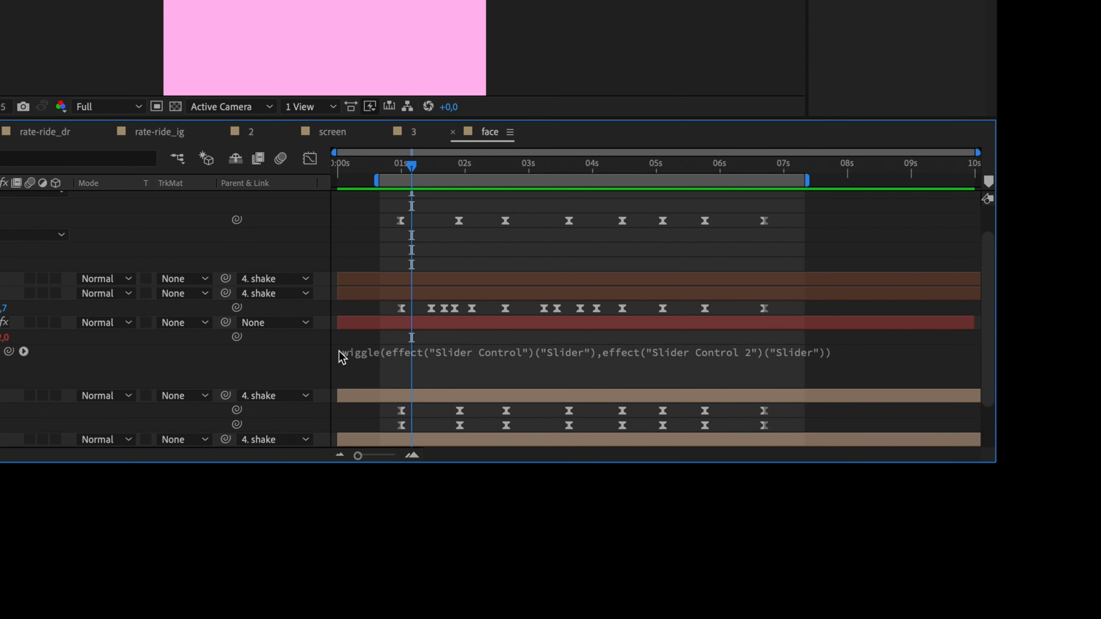
Step: Start keyframing Slider Control 2 at 0:00:01:05 and show shake's keyframed properties at 0:00:01:15
left_click(425, 325)
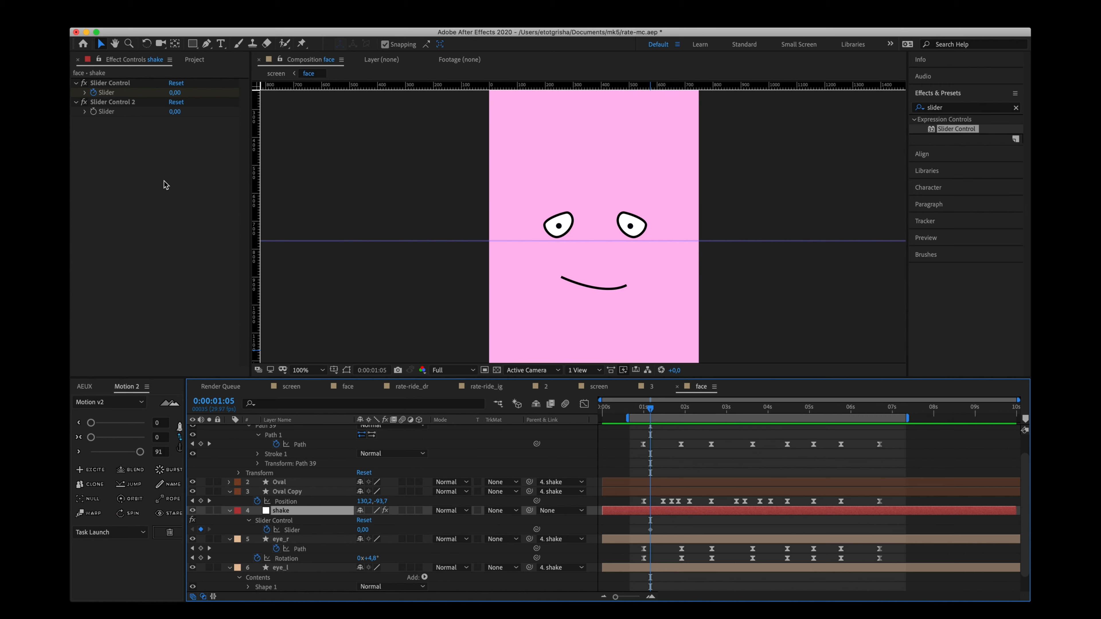
left_click(108, 111)
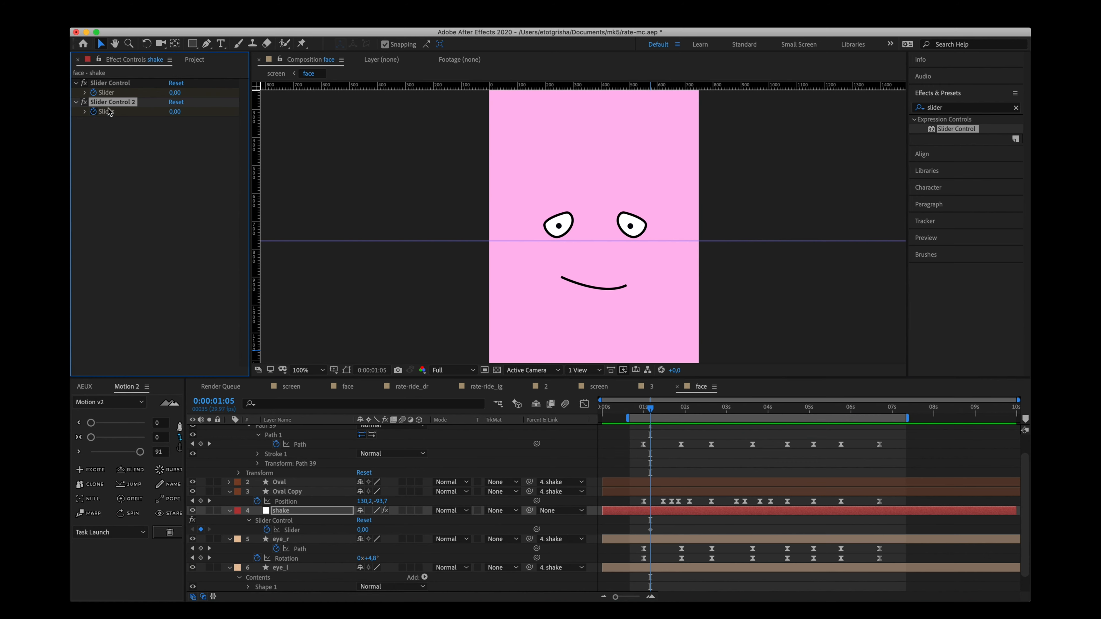
left_click(665, 410)
key("u")
key("u")
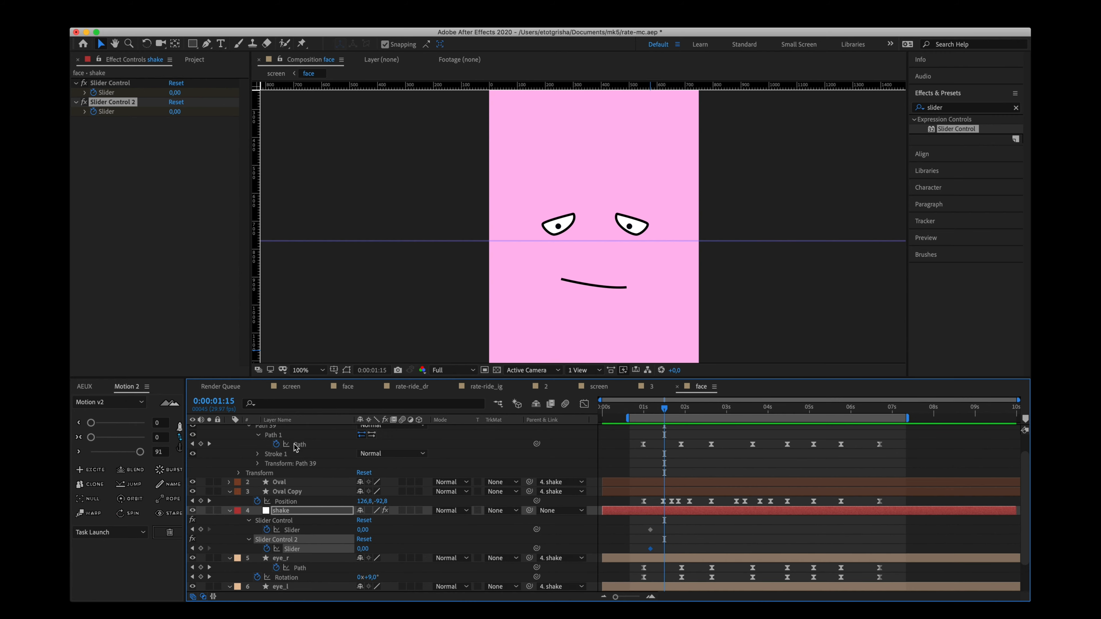
Step: At 0:00:01:15, keyframe Slider Control at 5 and Slider Control 2 at 10, and preview the shake from about 0:00:01:02
left_click(201, 530)
left_click(200, 548)
type("5")
key("Tab")
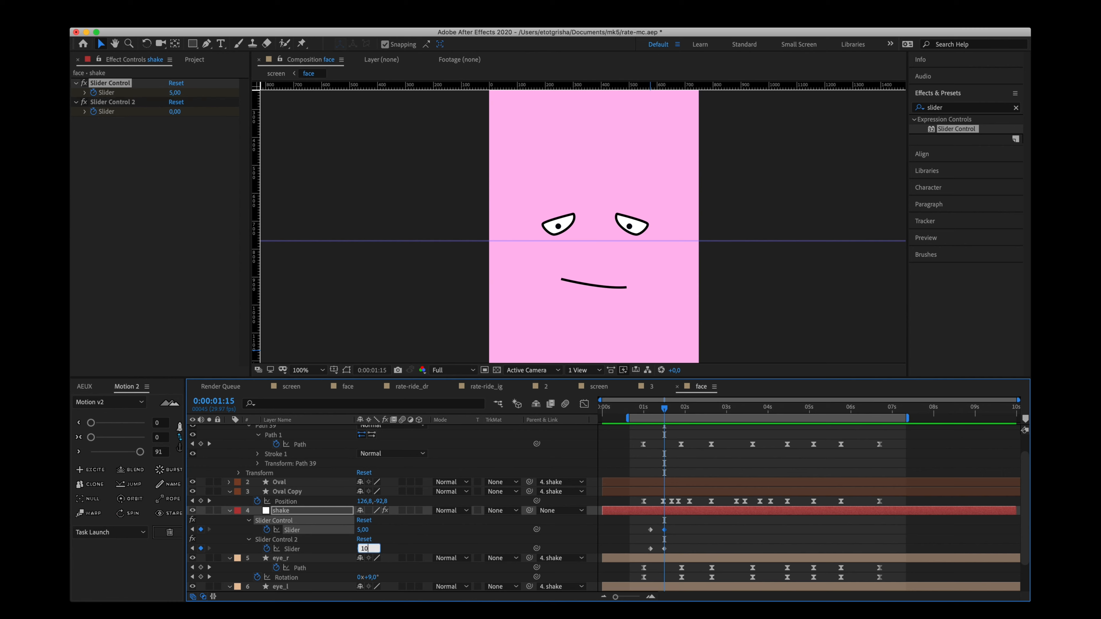
key("Return")
left_click(645, 408)
key("space")
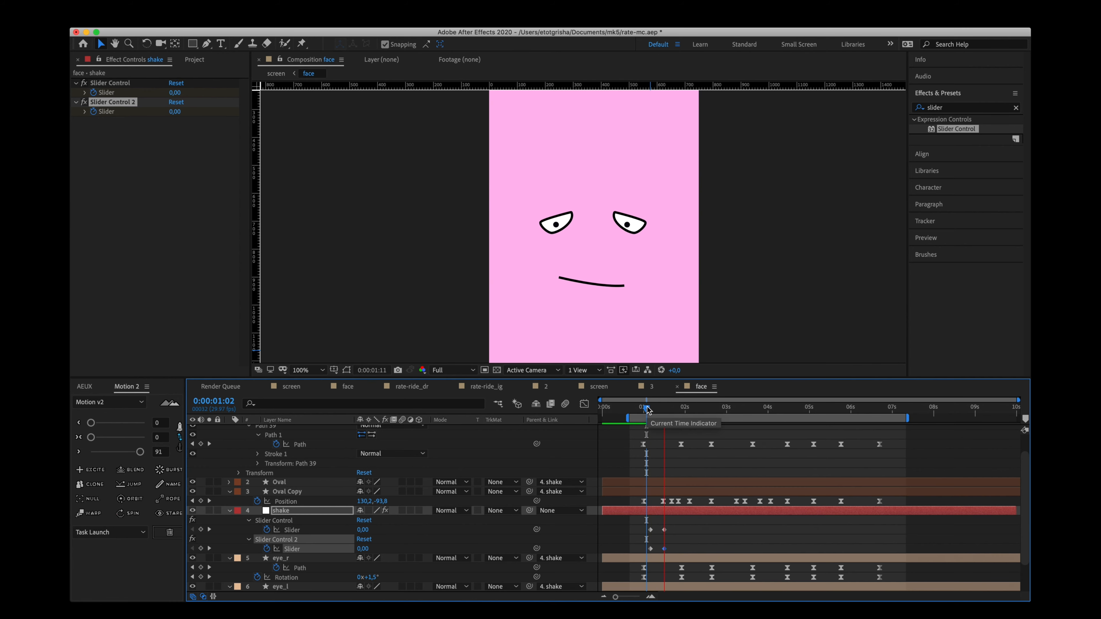
key("space")
Step: Keyframe both sliders' held values at 0:00:02:13 and paste their zero keyframes shortly before 0:00:03:00
left_click(201, 530)
left_click(200, 549)
left_click_drag(637, 526, 657, 553)
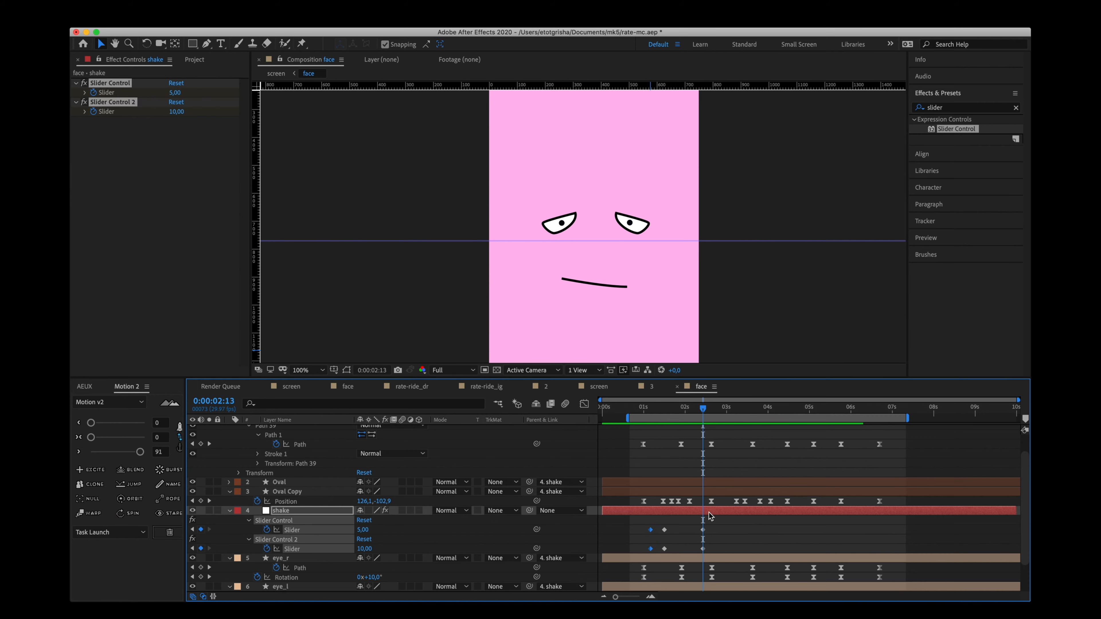
left_click(720, 409)
key("super+v")
Step: Shift both sliders' keyframes onto the angry expression, starting at about 0:00:03:00, and preview the shake
left_click_drag(637, 408, 759, 414)
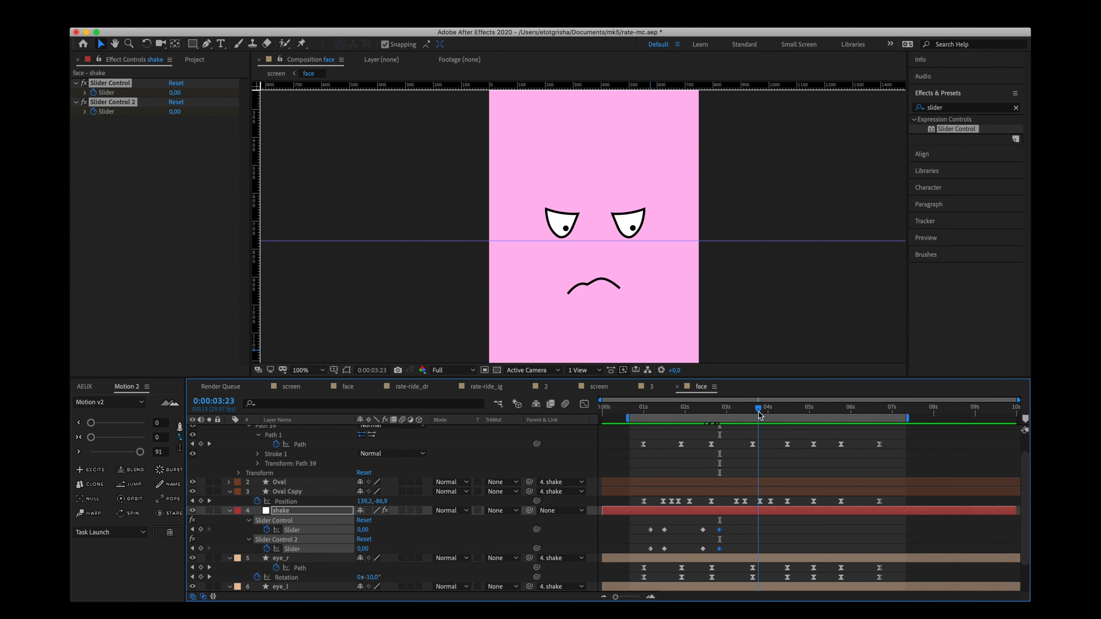
left_click_drag(631, 521, 810, 533)
mouse_move(728, 411)
left_mouse_down()
mouse_move(717, 411)
mouse_move(729, 412)
left_mouse_up()
left_click_drag(739, 530, 802, 553)
left_click(810, 409)
left_click_drag(795, 531, 732, 558)
left_click(728, 407)
key("space")
key("space")
Step: Delete one of the two peak keyframes on each slider and preview the shake's build-up and fade
left_click(714, 408)
key("space")
key("space")
key("Delete")
left_click(718, 409)
key("space")
key("space")
Step: Move the remaining middle keyframes of both sliders to just before 0:00:04:00 and preview the result
left_click_drag(742, 530, 756, 531)
left_click(717, 408)
key("space")
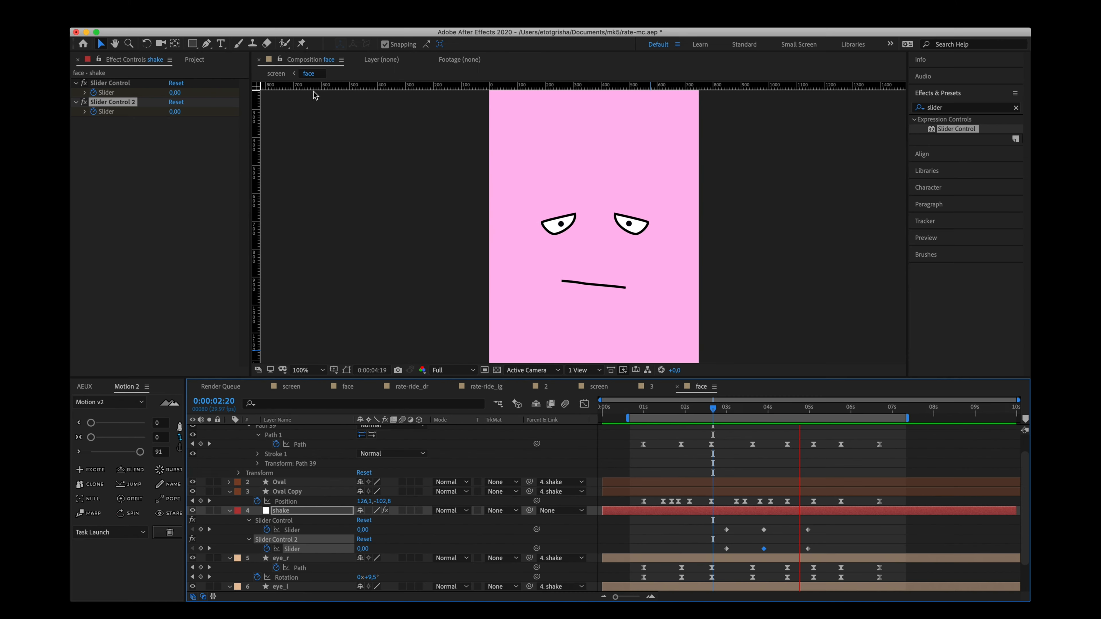
Step: Switch to the screen composition
left_click(276, 74)
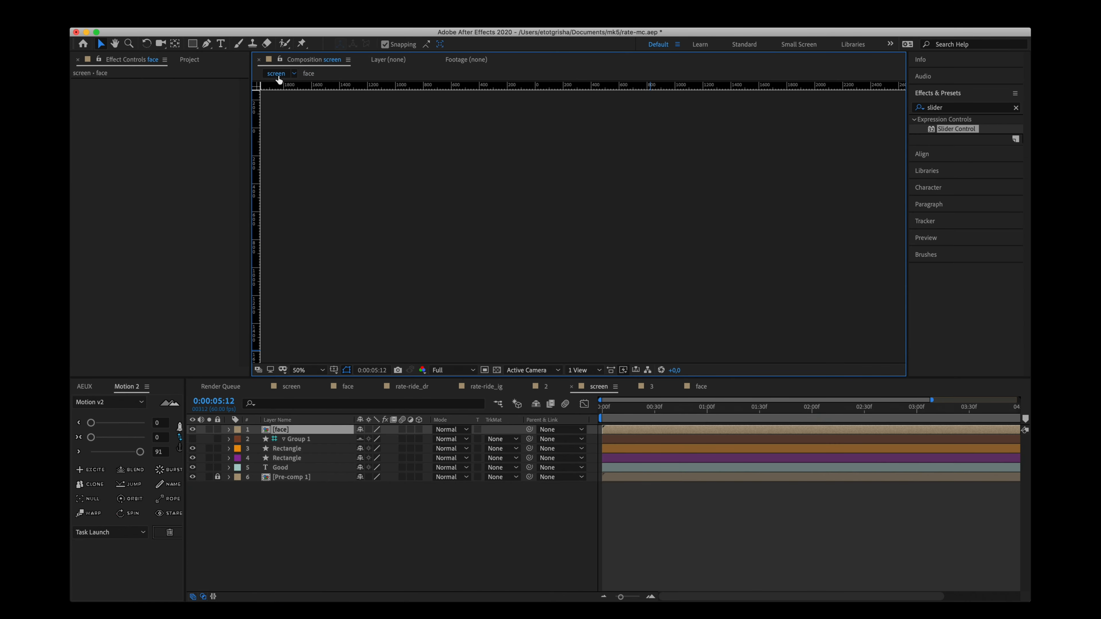
Step: Draw a rectangle slightly larger than the whole phone screen and center it horizontally and vertically in the composition
left_click(603, 407)
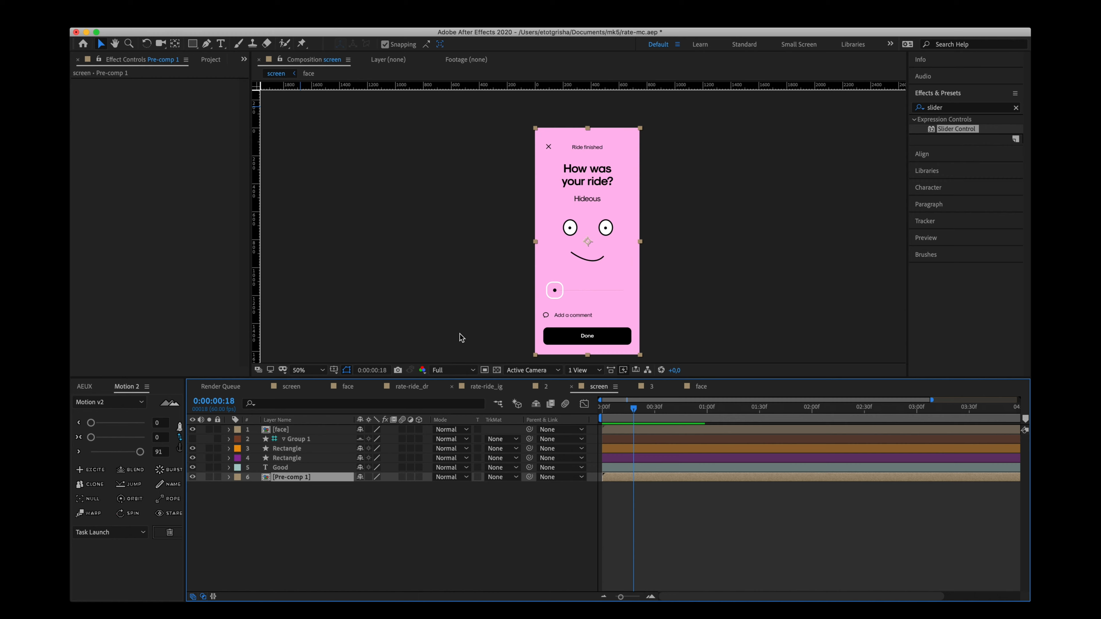
left_click(414, 278)
key("q")
mouse_move(522, 127)
left_mouse_down()
mouse_move(583, 201)
mouse_move(649, 359)
left_mouse_up()
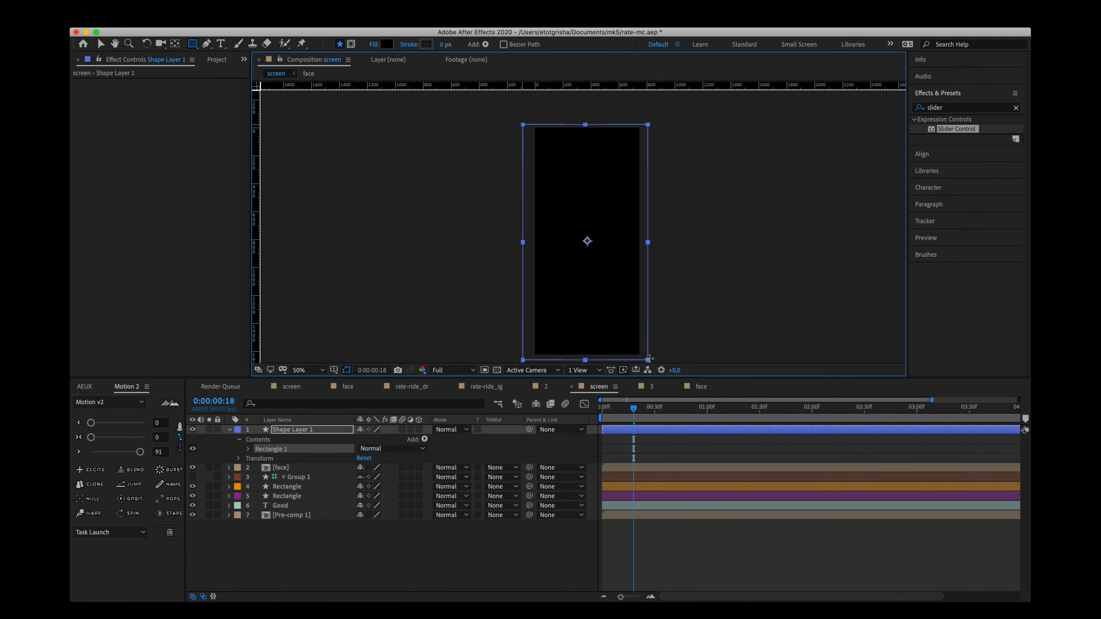
left_click(923, 154)
left_click(939, 138)
left_click(995, 138)
Step: Move the new rectangle's shape layer to the bottom of the layer stack, below Pre-comp 1
left_click(192, 429)
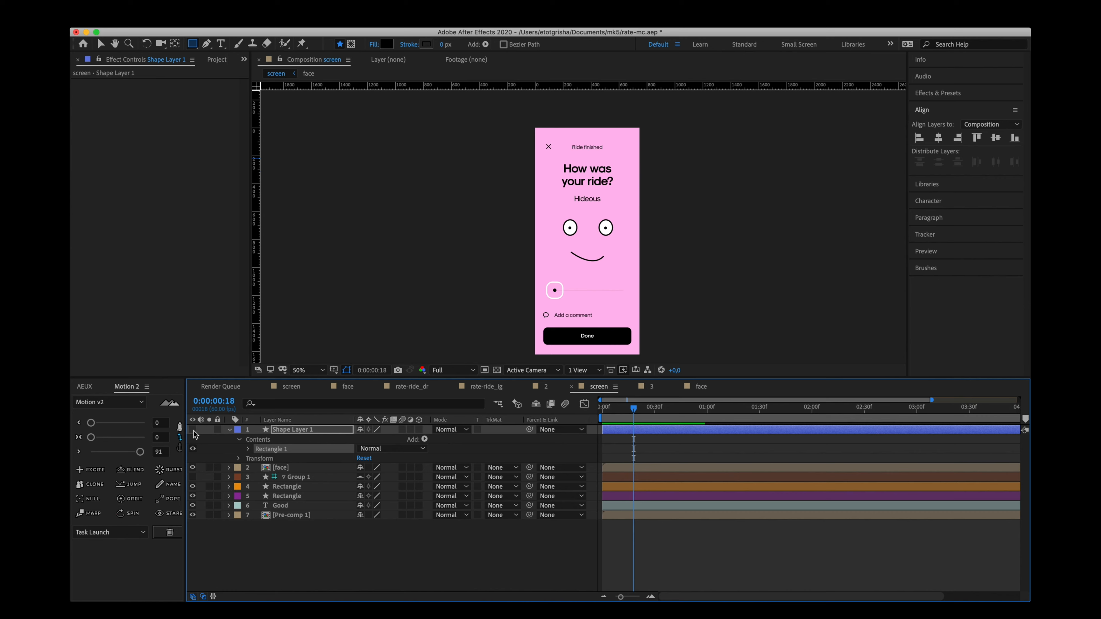
left_click(193, 429)
left_click_drag(296, 432, 310, 517)
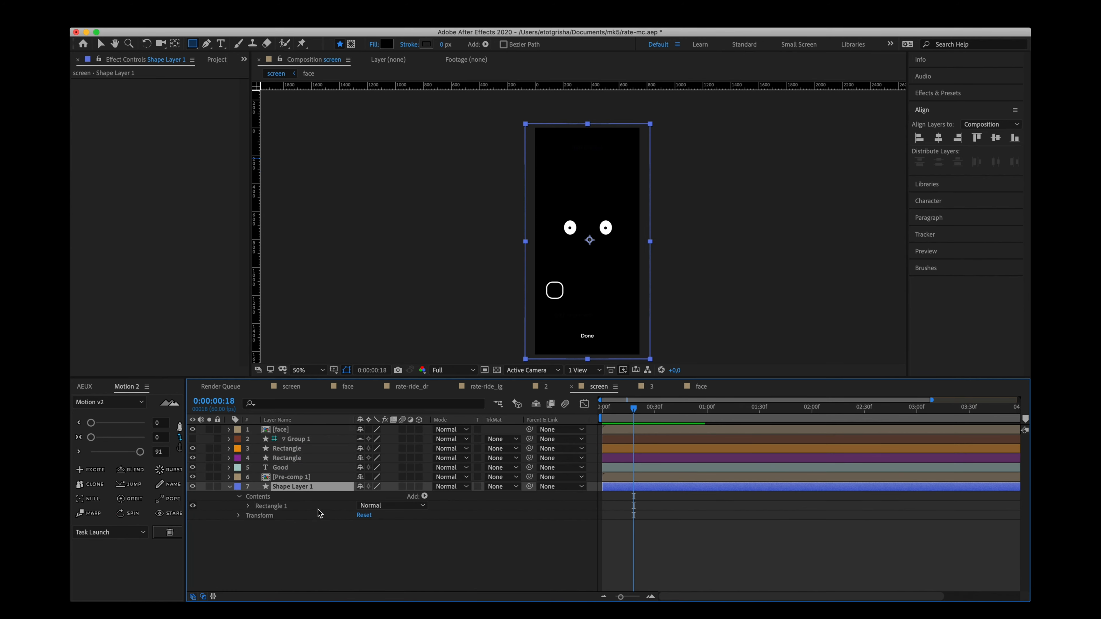
Step: Keyframe the background rectangle's fill color and set it to the pink FDBEEB taken from frame 1 in Figma
left_click(249, 506)
left_click(258, 534)
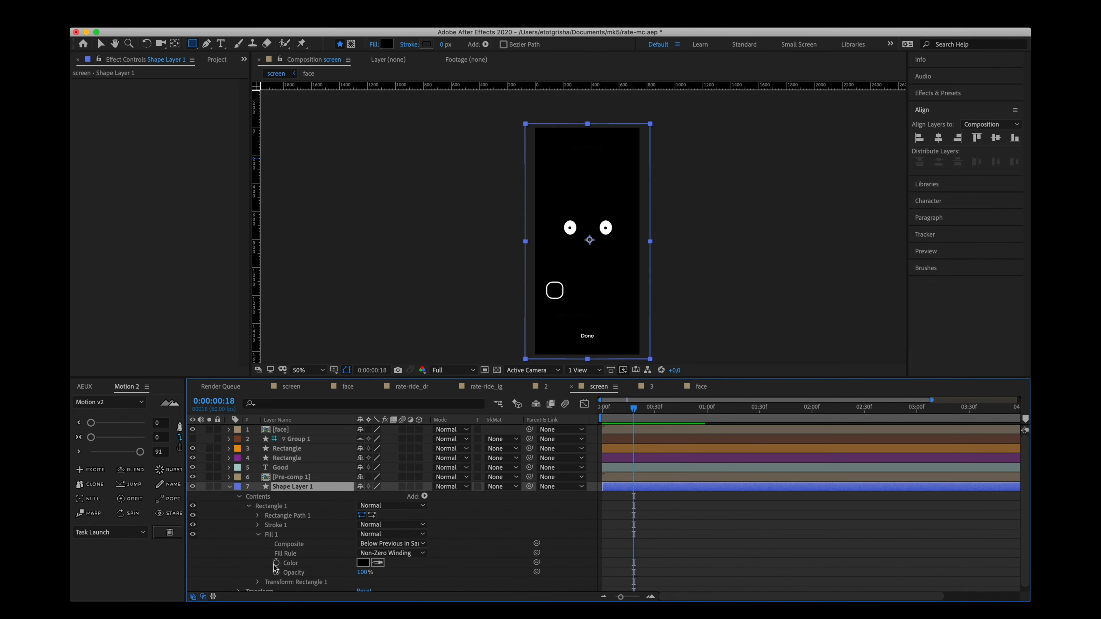
key("super+Tab")
key("super+Tab")
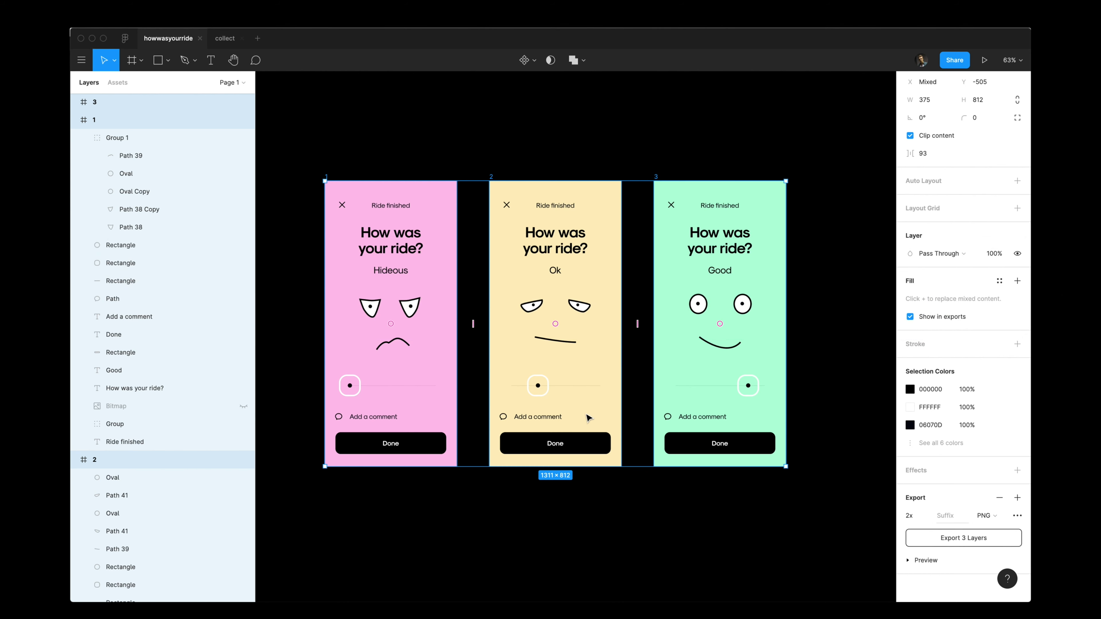
left_click(416, 137)
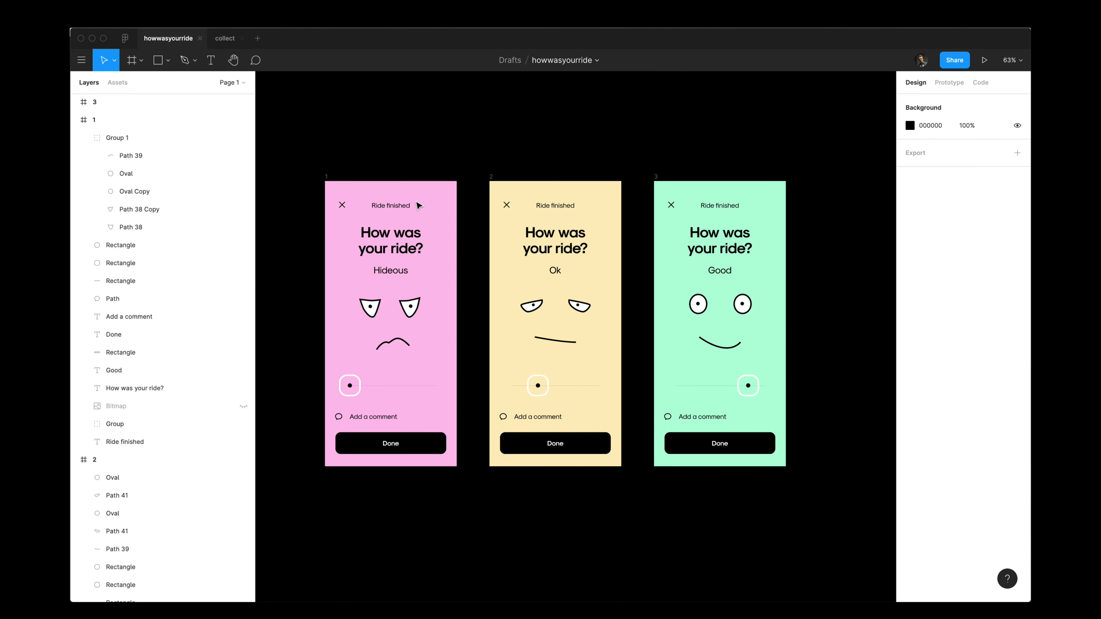
left_click(326, 178)
key("super+Tab")
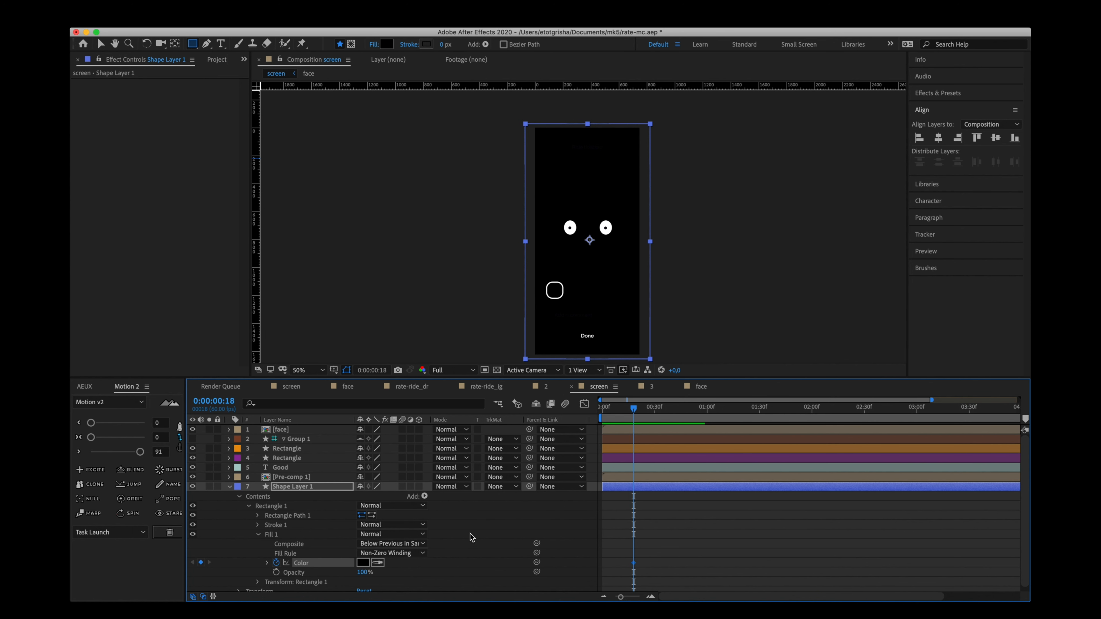
left_click(363, 563)
type("FDBEEB")
key("Return")
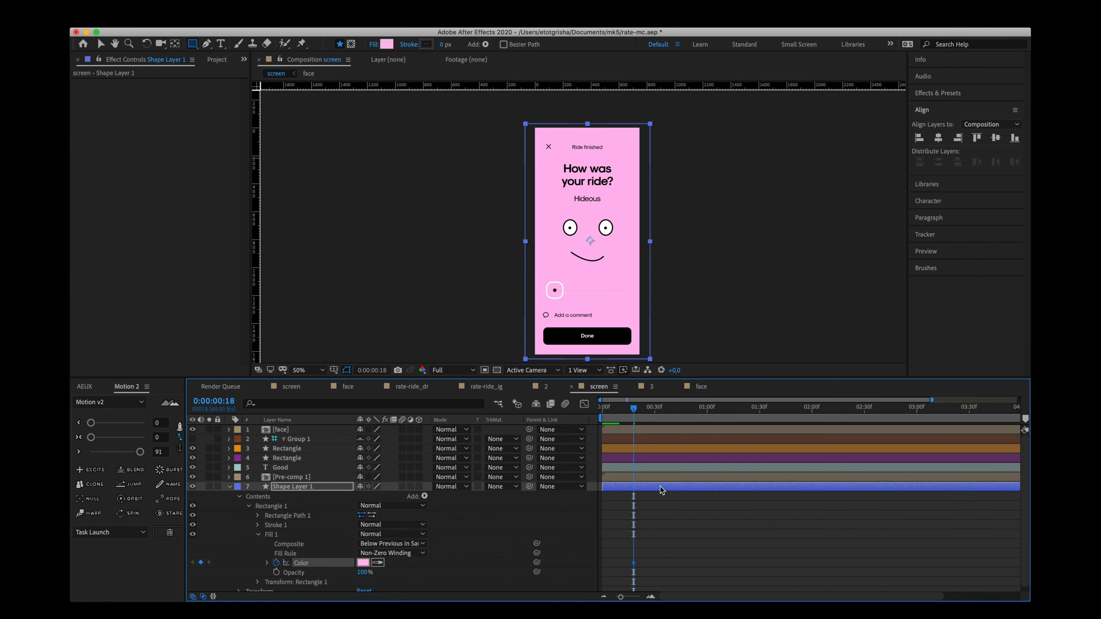
Step: Copy frame 3's green fill B5FFDB from Figma and apply it to the background rectangle's color keyframe
key("super+Tab")
left_click(652, 211)
left_click(656, 177)
left_click(930, 347)
key("super+Tab")
left_click(362, 563)
key("super+v")
key("Return")
Step: Move the green fill color keyframe to 0:00:01:02
left_click(621, 410)
left_click_drag(622, 411, 712, 413)
left_click_drag(634, 563, 712, 563)
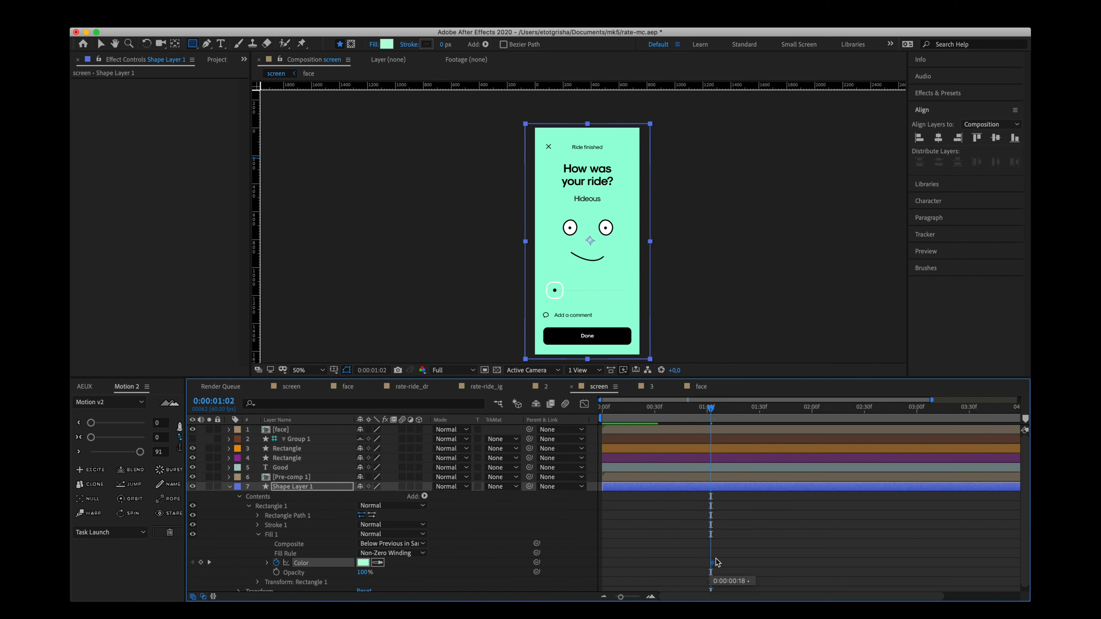
Step: Set the background fill to frame 2's yellow from Figma at 0:00:01:20 and hold it with a keyframe at about 0:00:02:40
left_click_drag(720, 413, 742, 413)
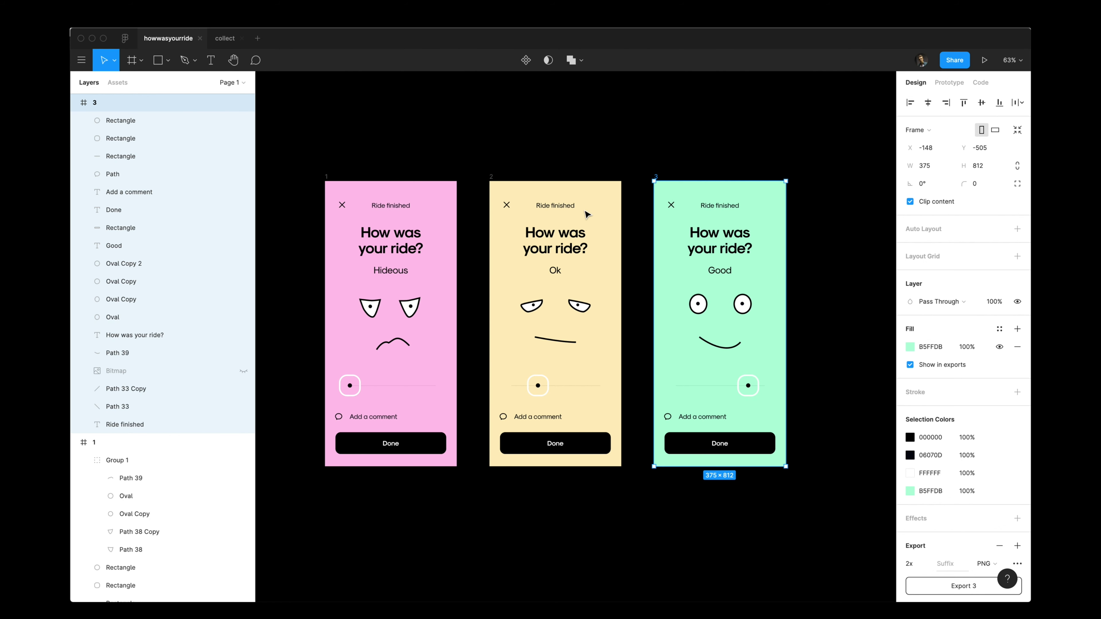
left_click(509, 182)
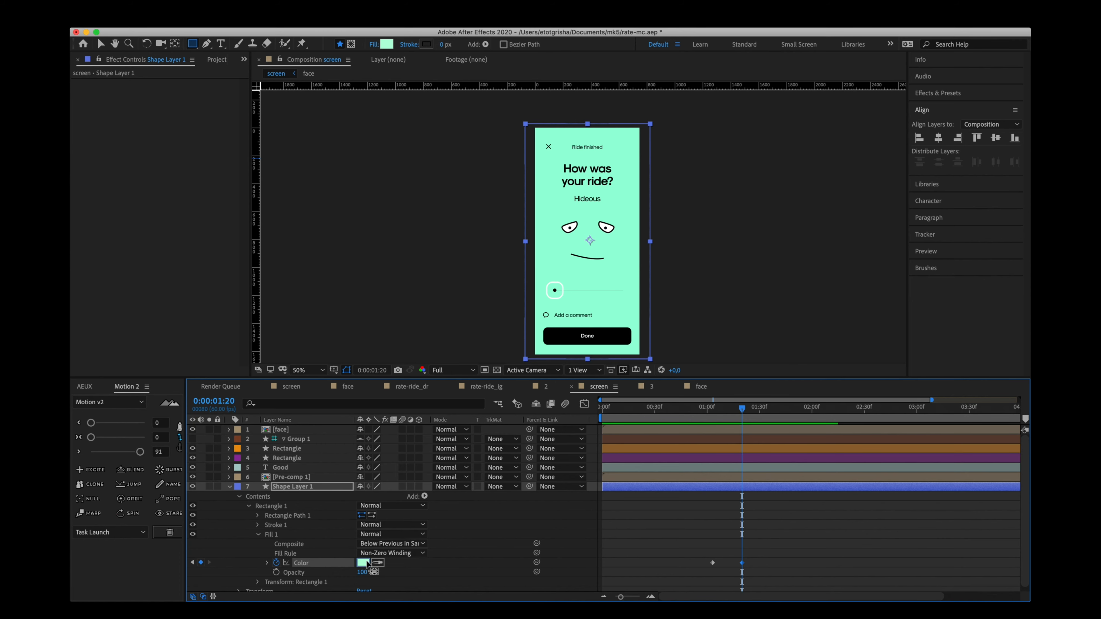
left_click(367, 561)
key("super+v")
key("Return")
left_click_drag(768, 409, 885, 417)
Step: Set the background fill to frame 1's pink from Figma at 0:00:02:54 and preview the color transitions
left_click(906, 410)
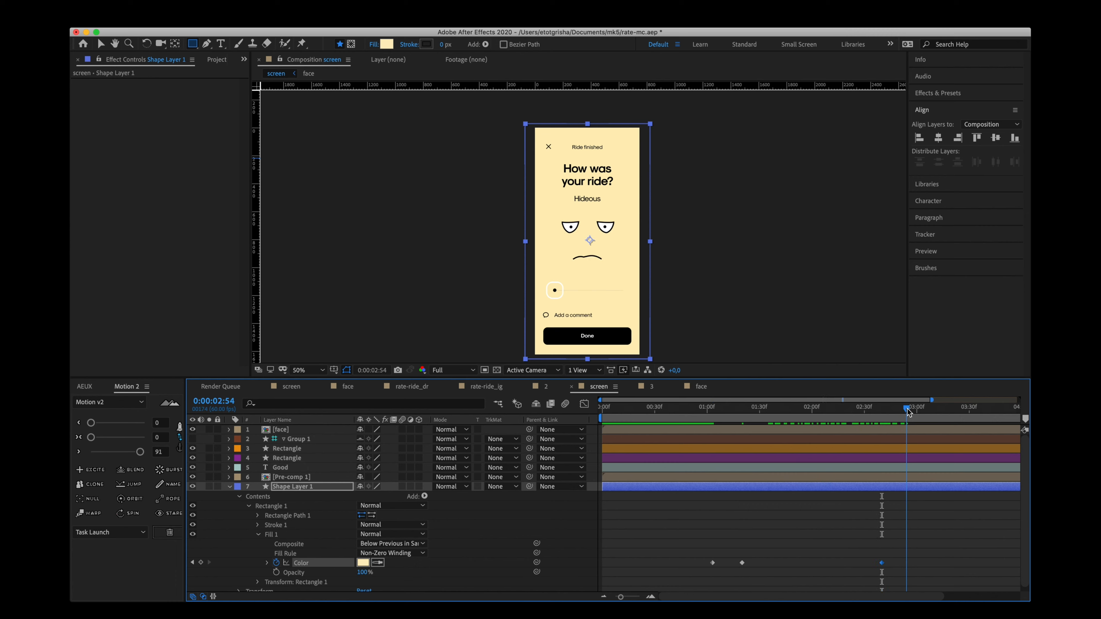
key("super+Tab")
left_click(327, 176)
left_click(933, 351)
key("super+c")
key("super+Tab")
left_click(364, 563)
key("super+v")
key("Return")
left_click(698, 417)
key("space")
key("space")
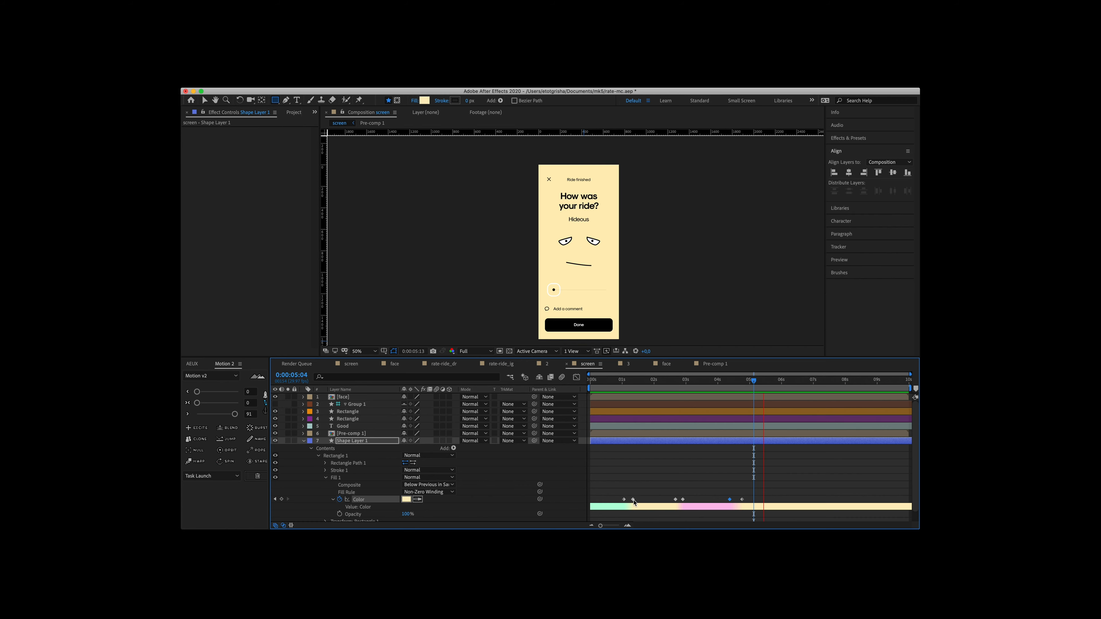
Step: Paste the green fill color keyframe at about 0:00:06:06 so the background ends on green
left_click_drag(797, 381, 771, 381)
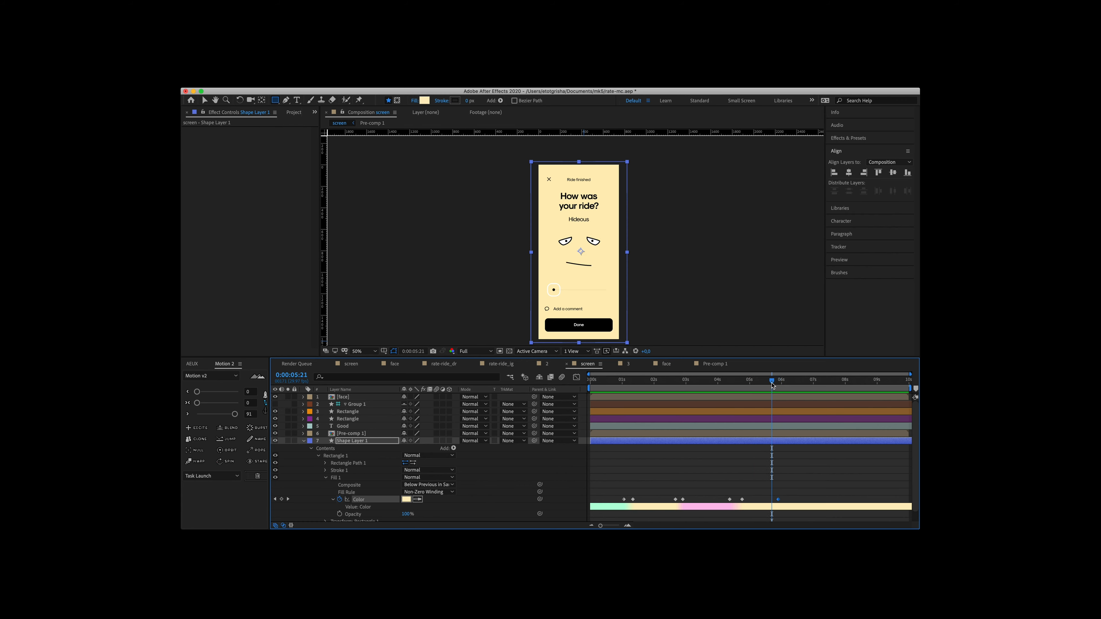
left_click_drag(781, 385, 783, 385)
key("super+v")
Step: Set the work area from about 0:00:00:15 to 0:00:06:15 and preview the animation
mouse_move(782, 384)
left_mouse_down()
mouse_move(773, 384)
mouse_move(818, 385)
mouse_move(795, 385)
left_mouse_up()
key("n")
key("b")
key("space")
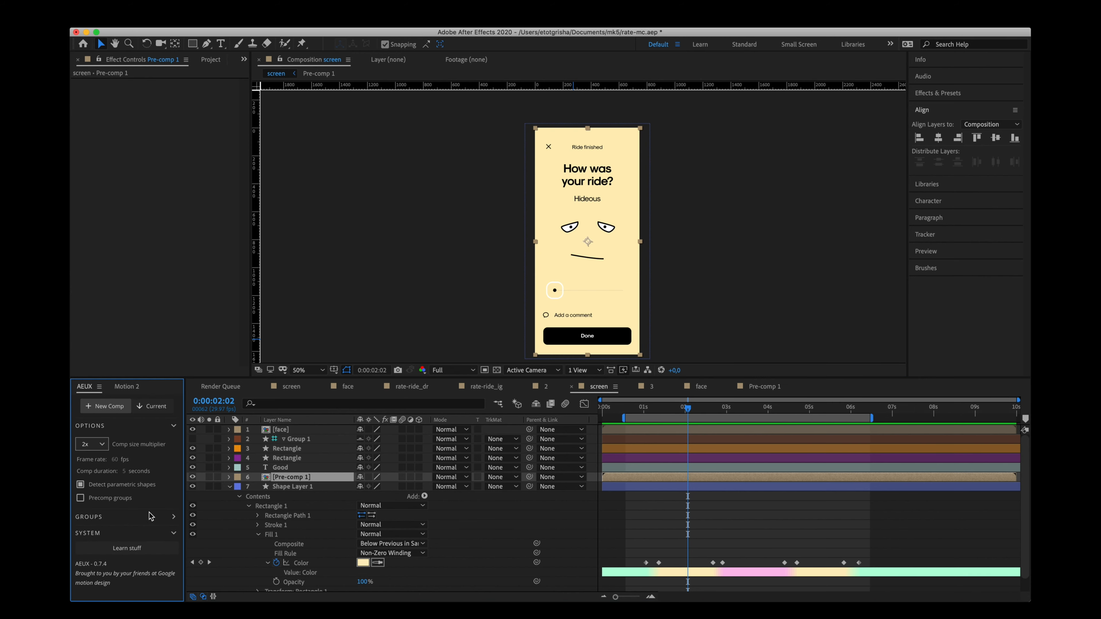
Step: Try to break Pre-comp 1 apart with AEUX's Un-Precomp
left_click(173, 518)
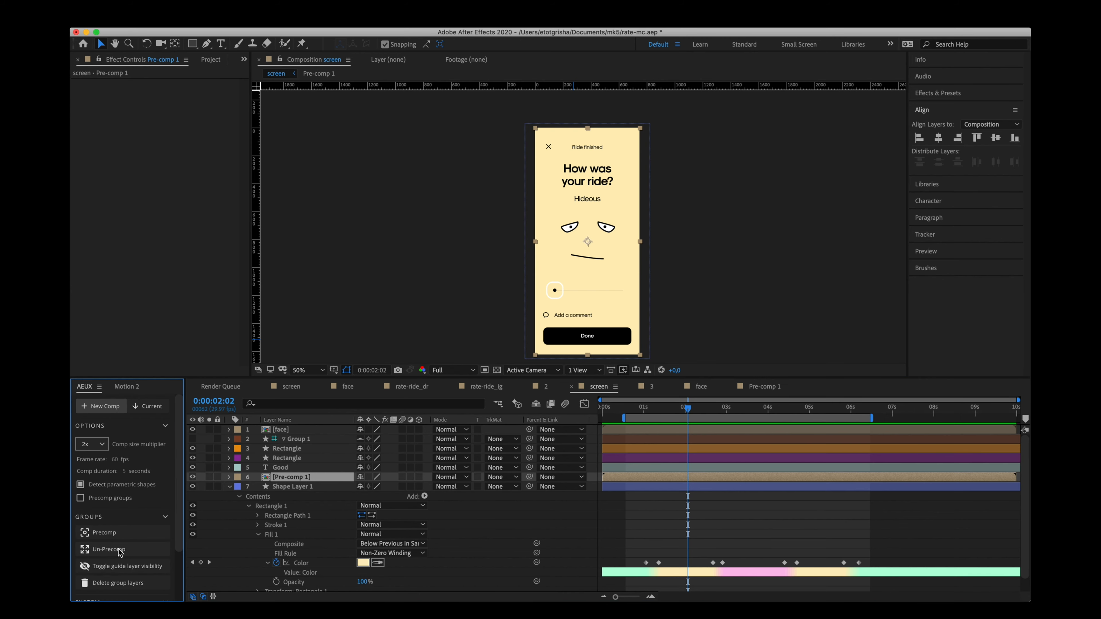
left_click(108, 549)
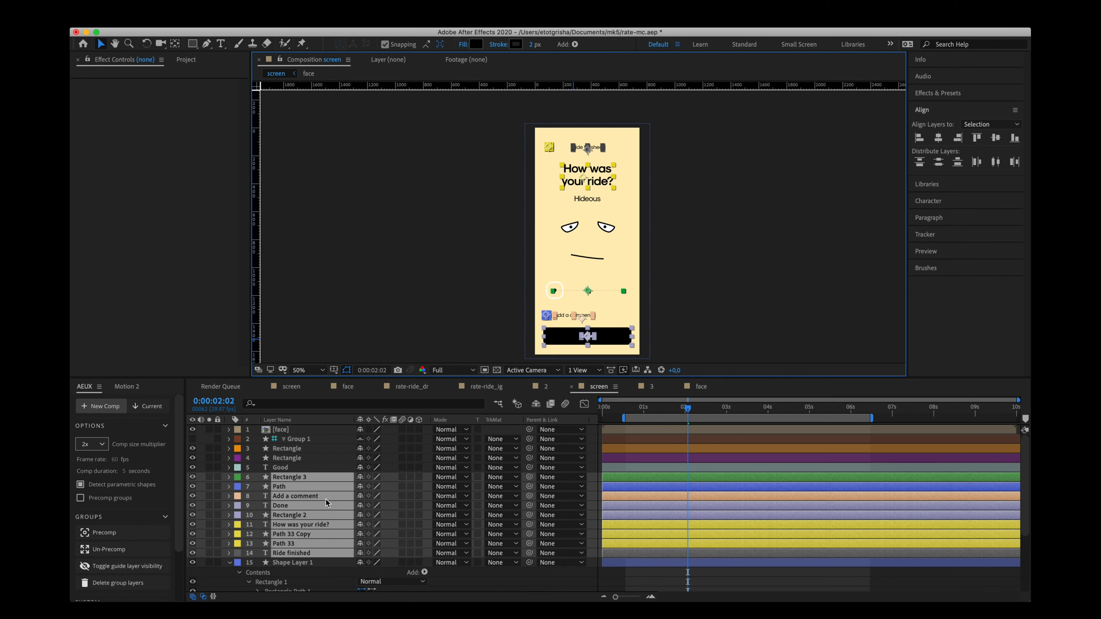
key("cmd+z")
Step: Enable Position keyframes on both Rectangle layers of the slider knob at 0:00:01:01
left_click(279, 450)
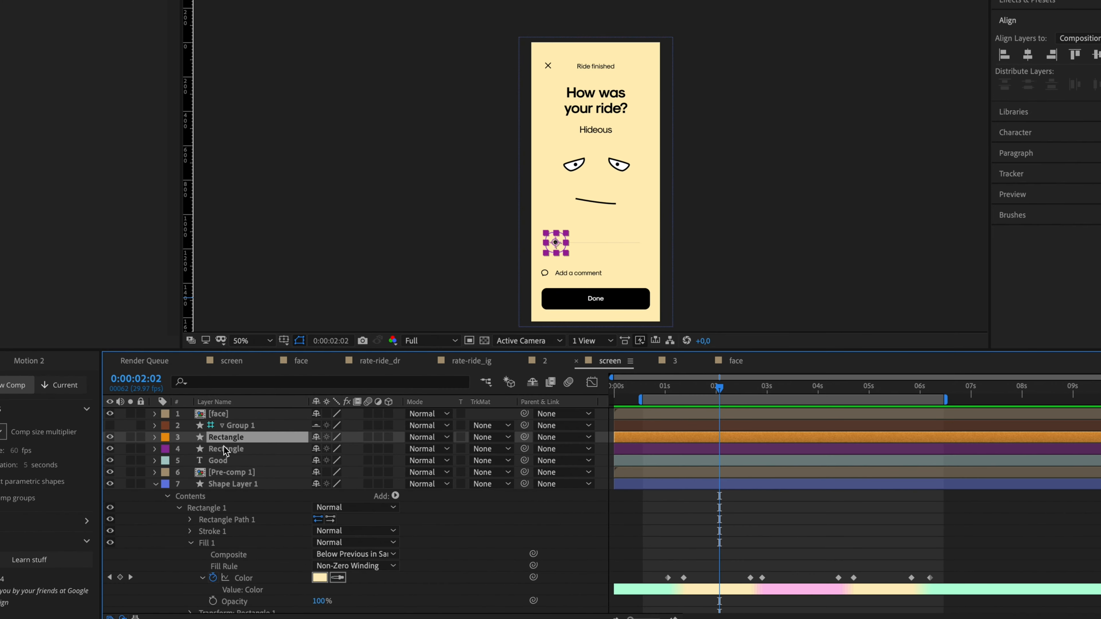
left_click(225, 450, "shift")
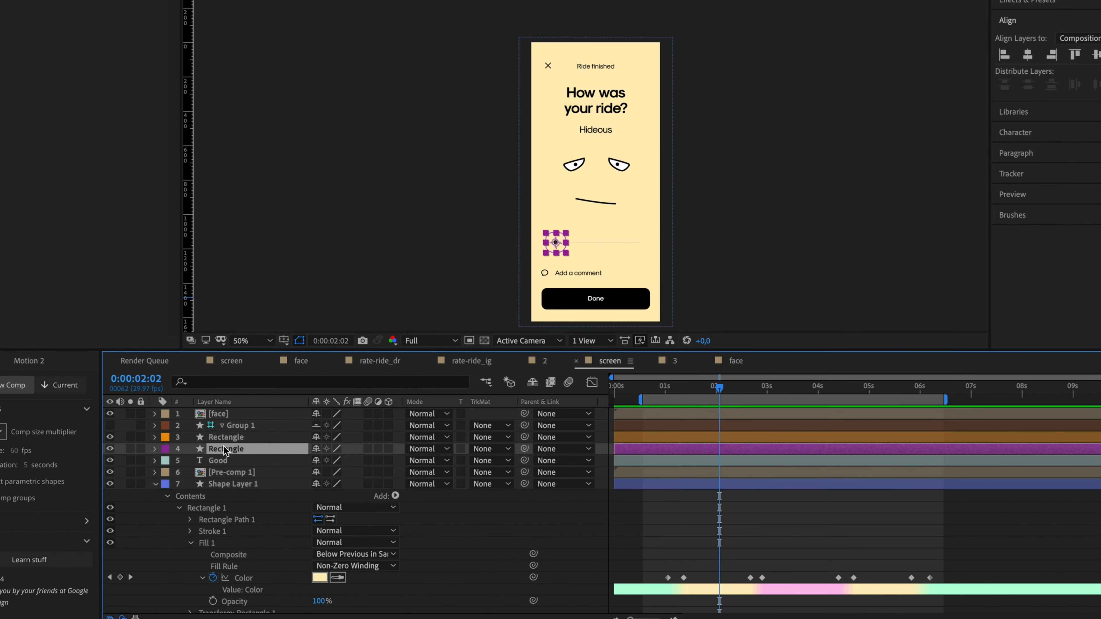
left_click(667, 388)
key("p")
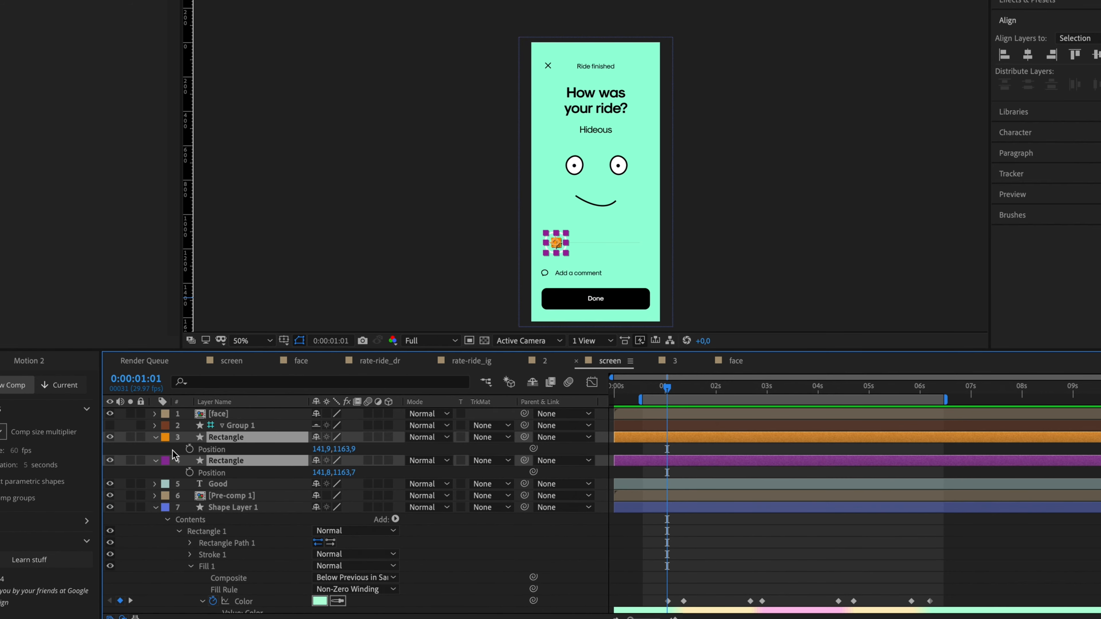
left_click(189, 449)
Step: Move both knob rectangles along the track to X 596,9 and 596,8, with their first keyframes at 0:00:01:02
key("period")
key("period")
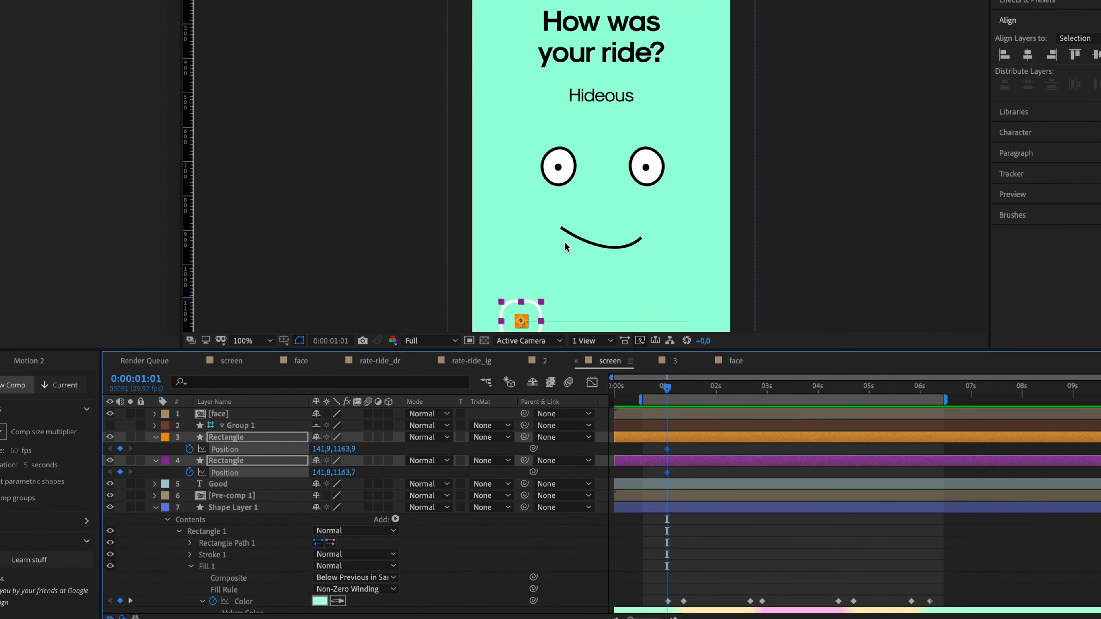
left_click_drag(571, 269, 560, 128)
mouse_move(668, 387)
left_mouse_down()
mouse_move(693, 390)
mouse_move(670, 390)
left_mouse_up()
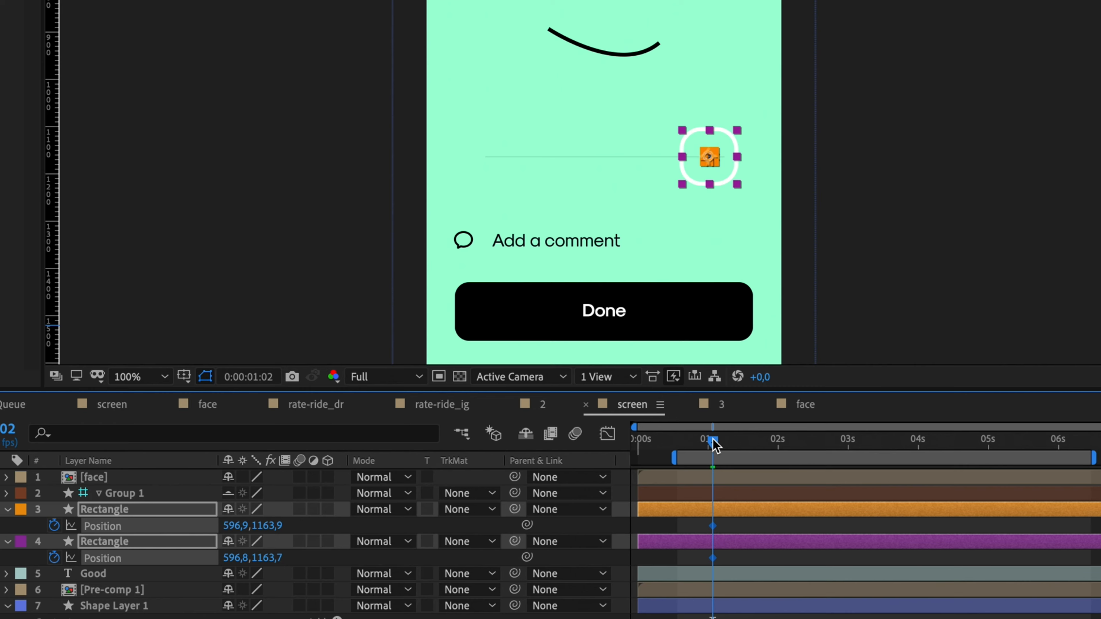
Step: Keyframe both knob rectangles at X 316,9 and 316,8 at about 0:00:01:11 and hold them there until about 0:00:02:20
left_click_drag(713, 440, 733, 442)
left_click_drag(233, 526, 206, 530)
left_click(766, 443)
key("super+z")
left_click_drag(714, 447, 846, 450)
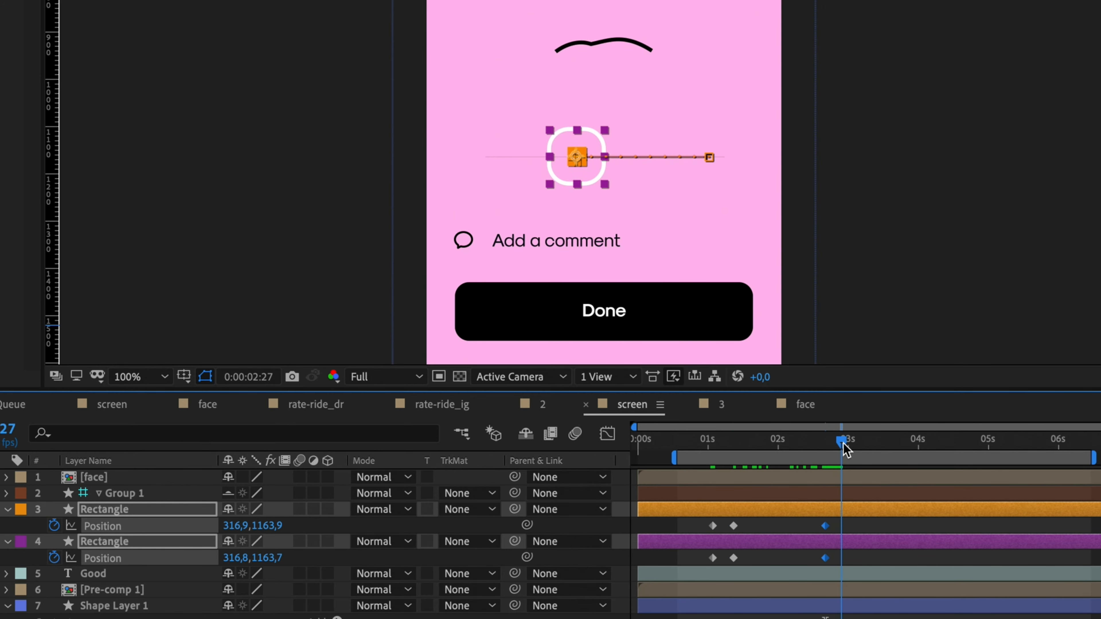
Step: Keyframe the knob at X 149,9 at 0:00:02:27 and X 293,9 at 0:00:04:21, holding until about 0:00:04:12 and 0:00:05:25
left_click_drag(241, 525, 210, 528)
left_click_drag(843, 451, 966, 452)
left_click_drag(239, 525, 401, 518)
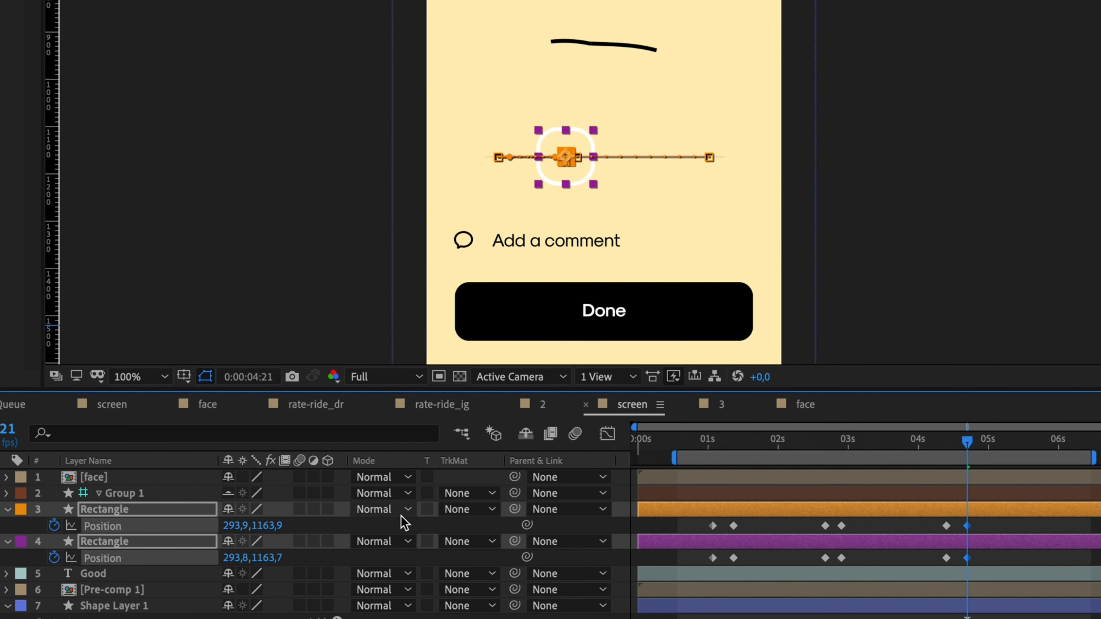
left_click_drag(1026, 446, 1047, 446)
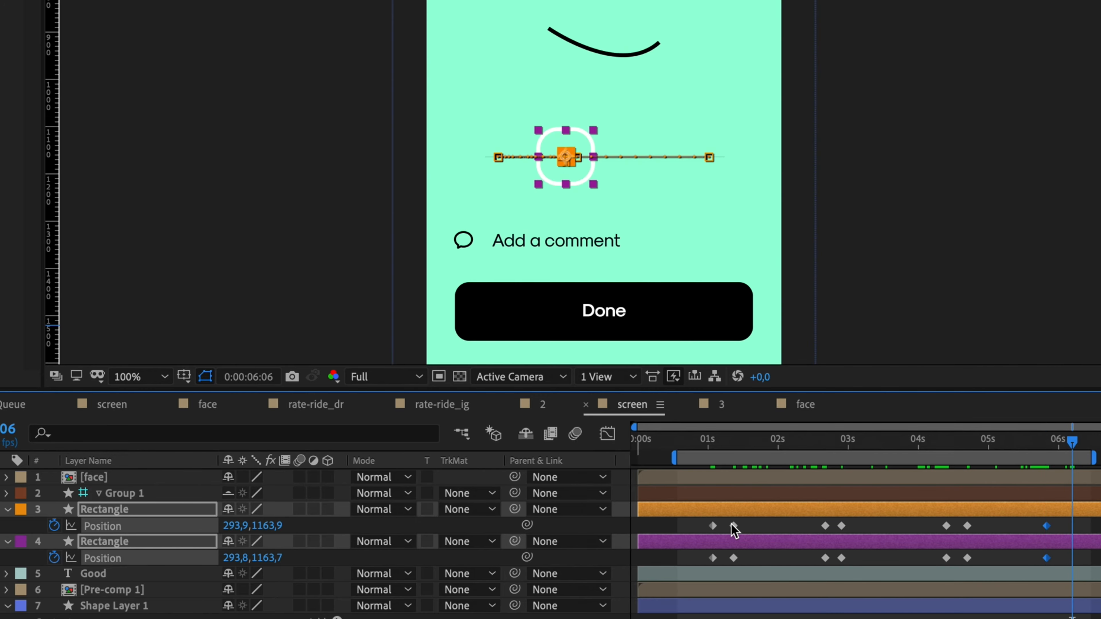
Step: Copy the first Position keyframe of each knob rectangle to 0:00:06:06
left_click(713, 558)
left_click(708, 444)
key("space")
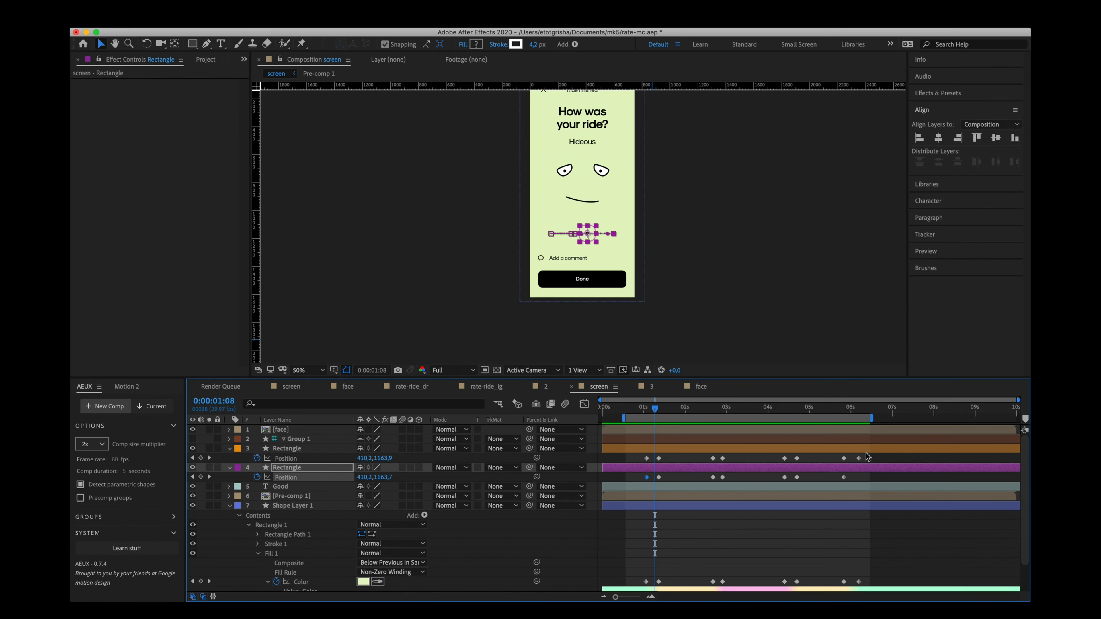
left_click_drag(854, 410, 856, 410)
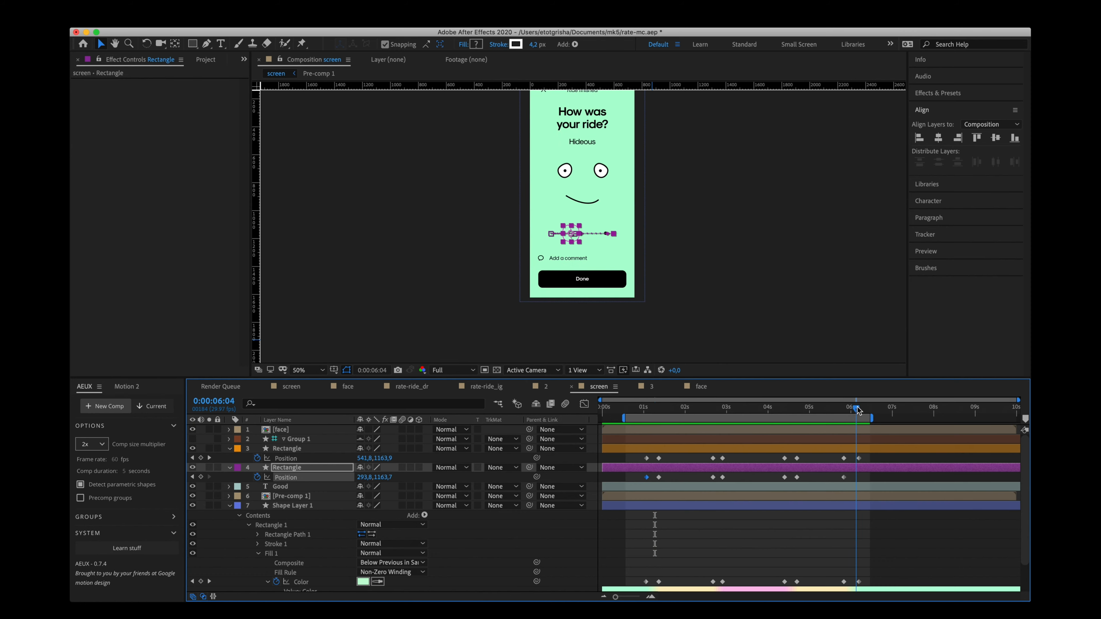
key("super+v")
Step: Ease all Position keyframes of both knob rectangles with Motion v2 at 91 and preview the motion
left_click_drag(868, 461, 638, 486)
left_click(125, 386)
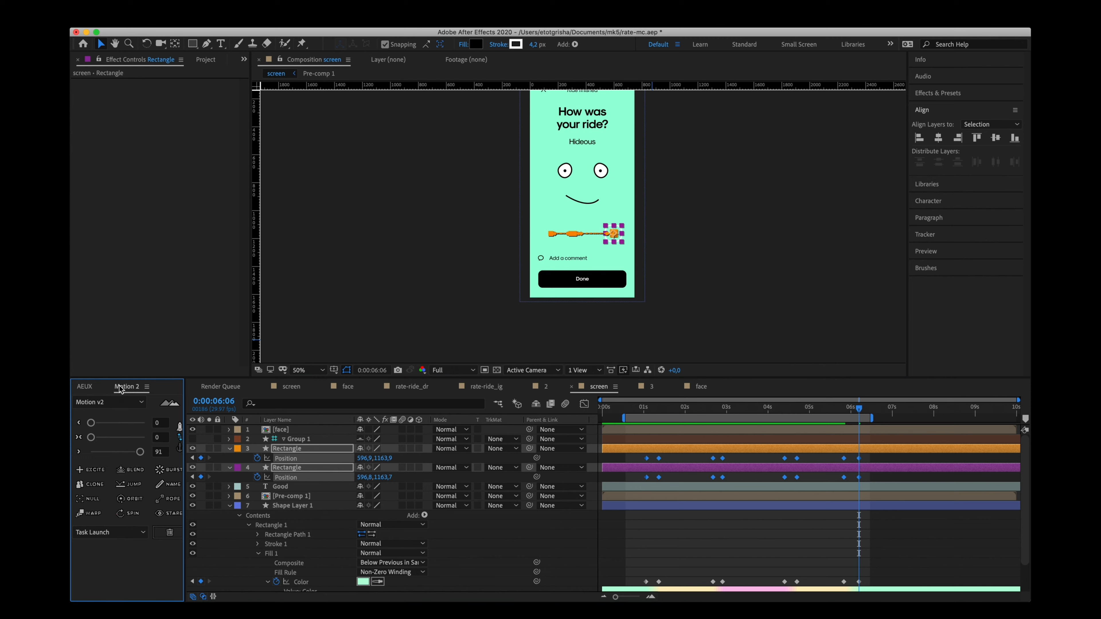
left_click(140, 451)
left_click(636, 415)
key("space")
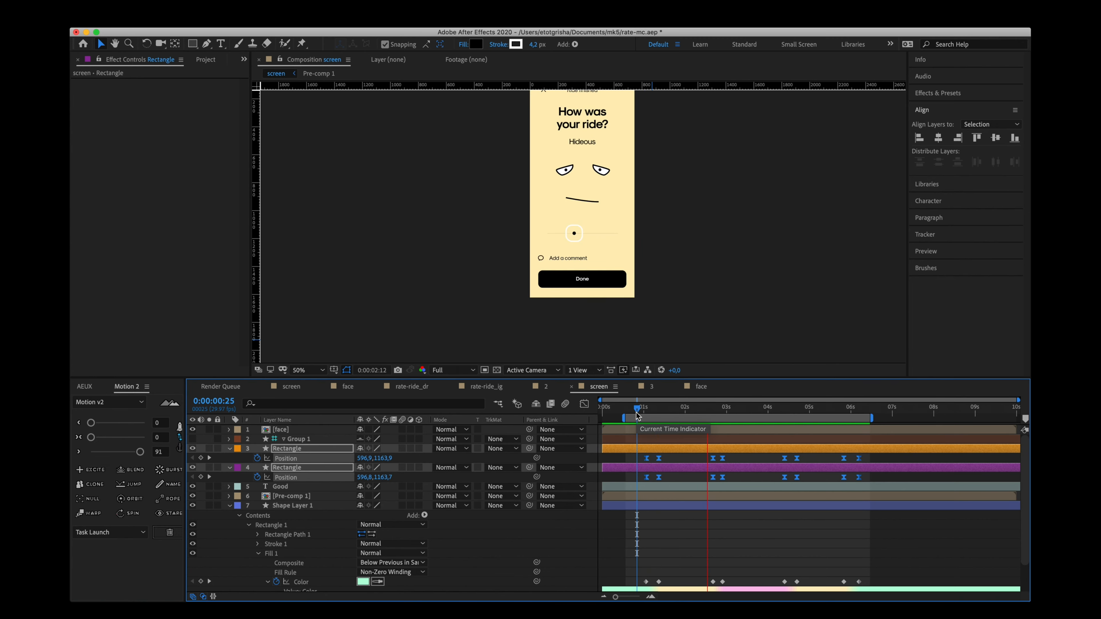
key("space")
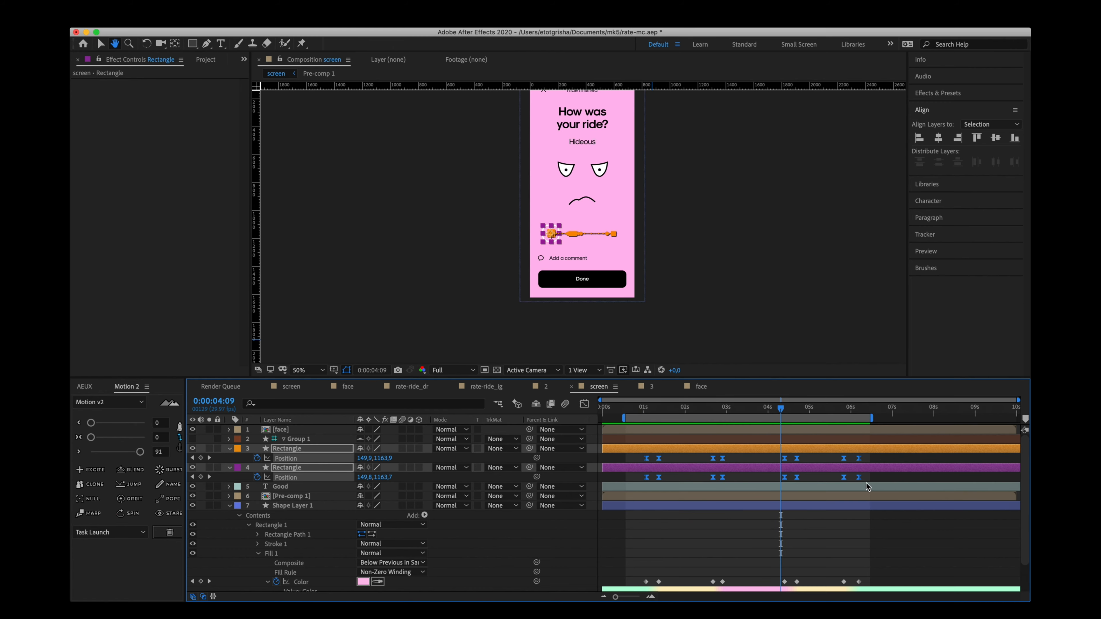
Step: Lengthen each knob move by shifting its start keyframes slightly earlier and its end keyframes slightly later, and preview it
left_click_drag(868, 461, 853, 482)
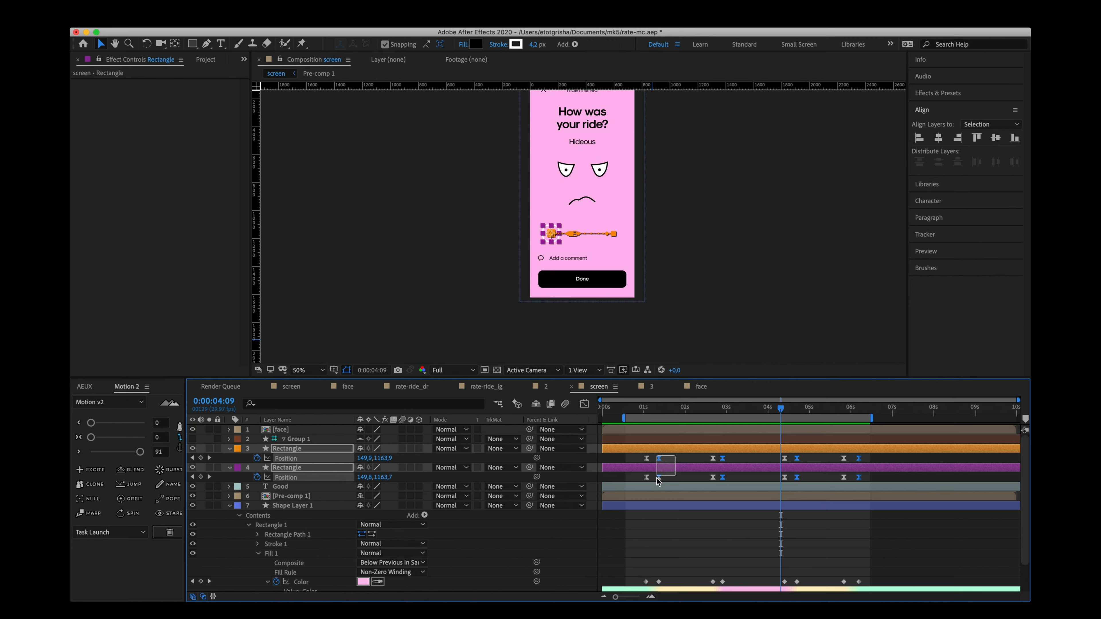
left_click_drag(658, 462, 667, 460)
left_click(640, 409)
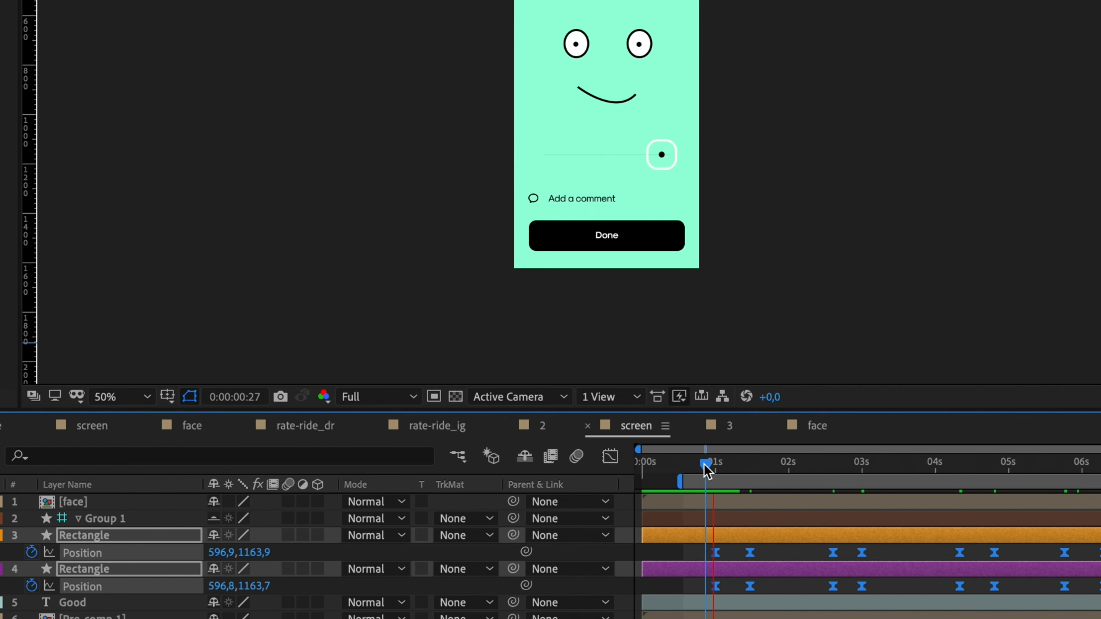
key("space")
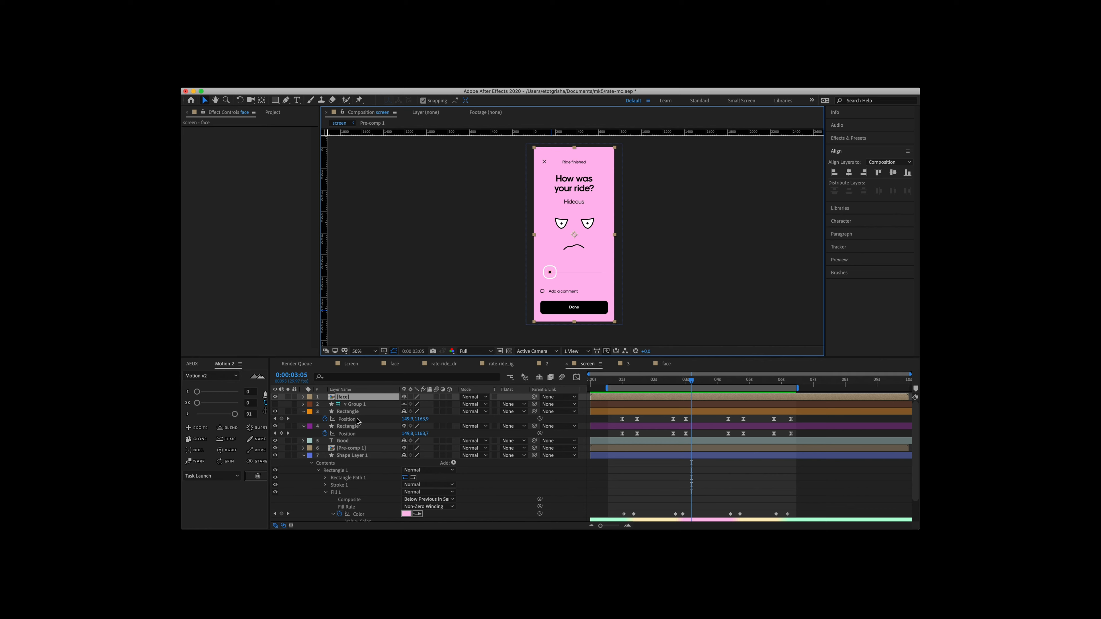
Step: Trim the Good label layer's end to about 0:00:03:18 and start Position and Opacity keyframes for it at 0:00:01:00
left_click(607, 415)
scroll(884, 429, "up", 3)
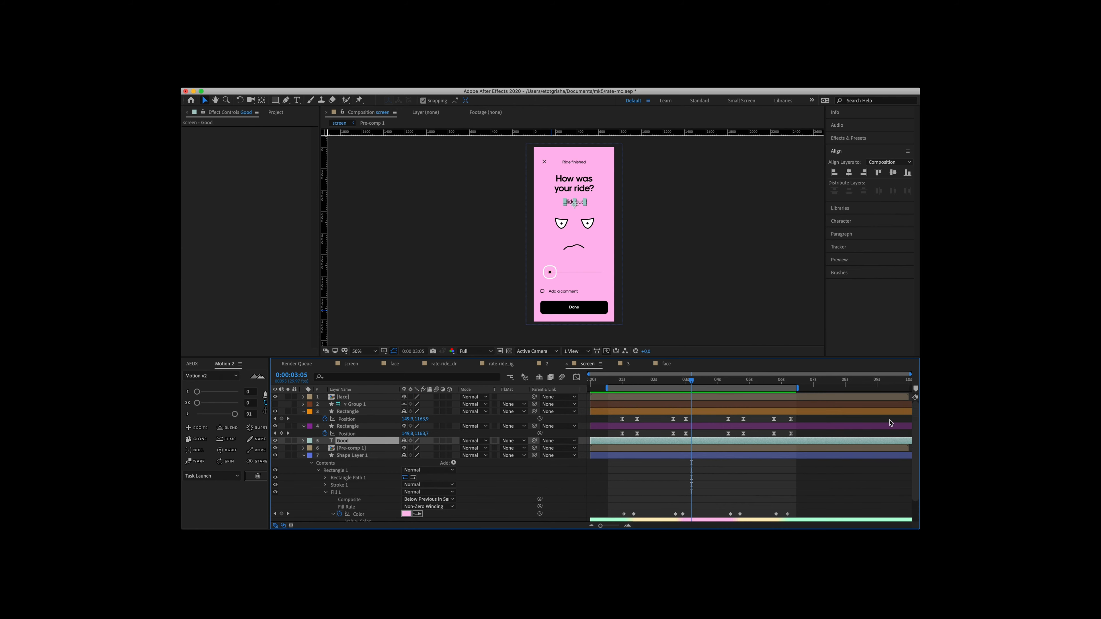
left_click_drag(893, 439, 700, 441)
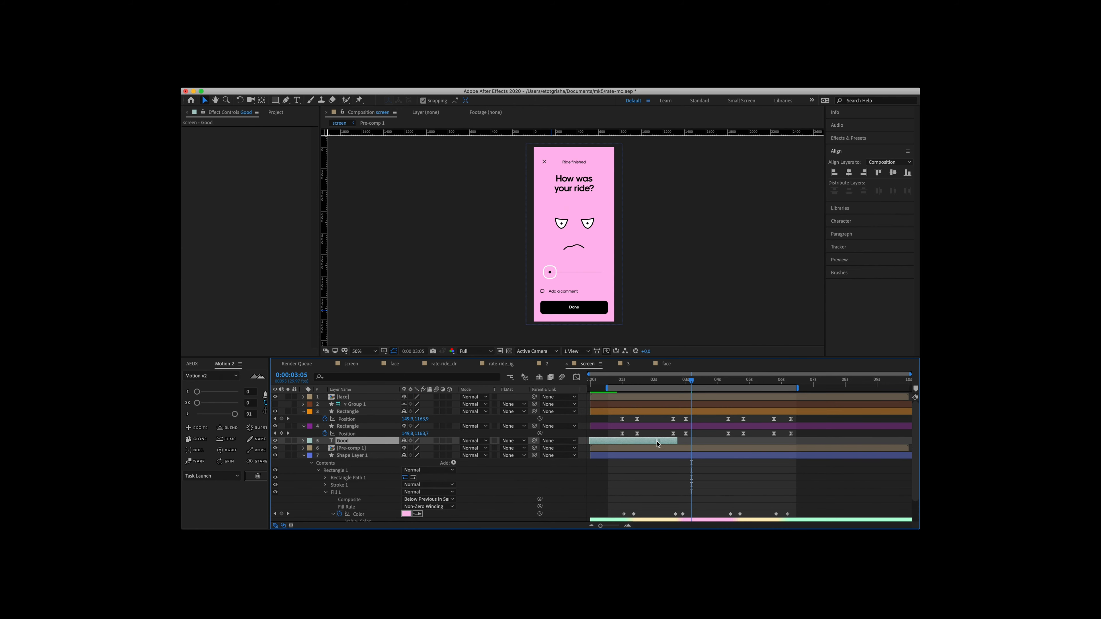
left_click(619, 381)
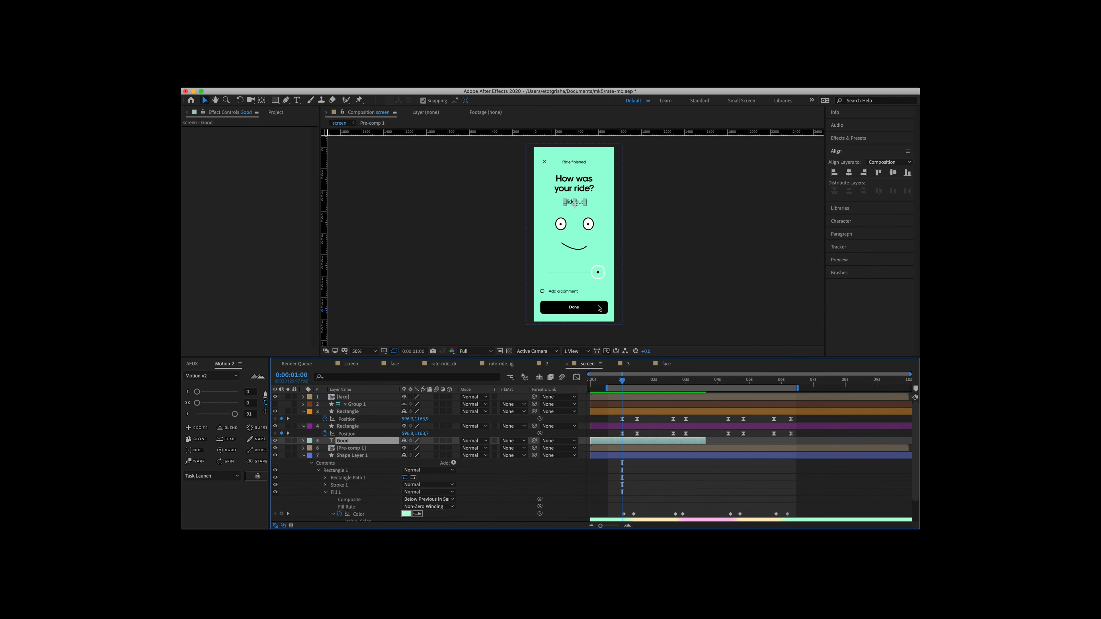
key("slash")
key("p")
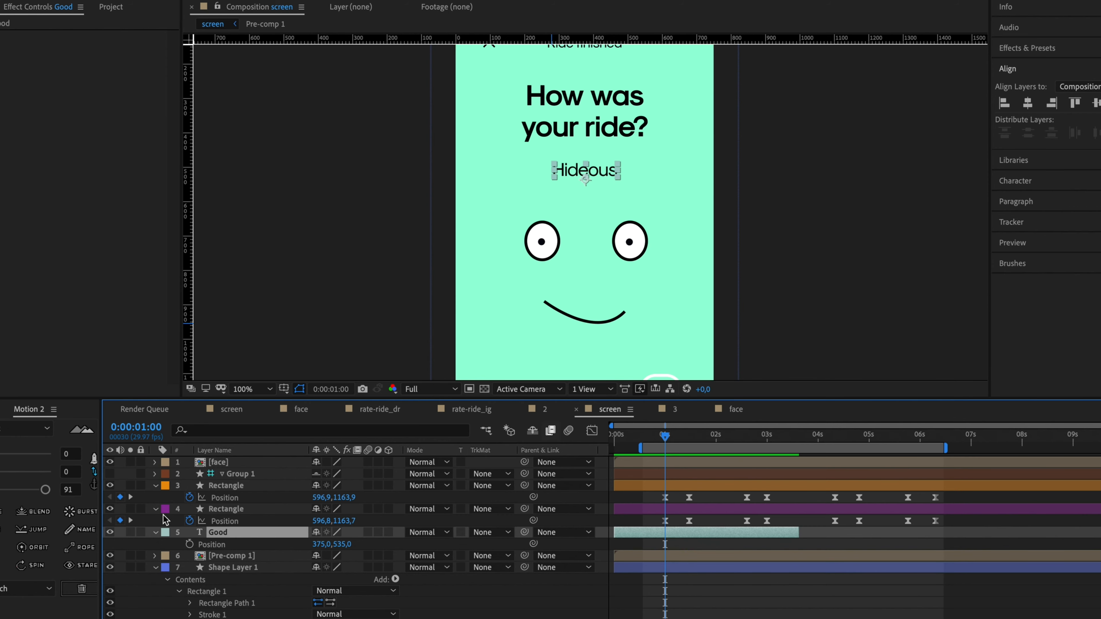
key("t")
left_click(189, 544)
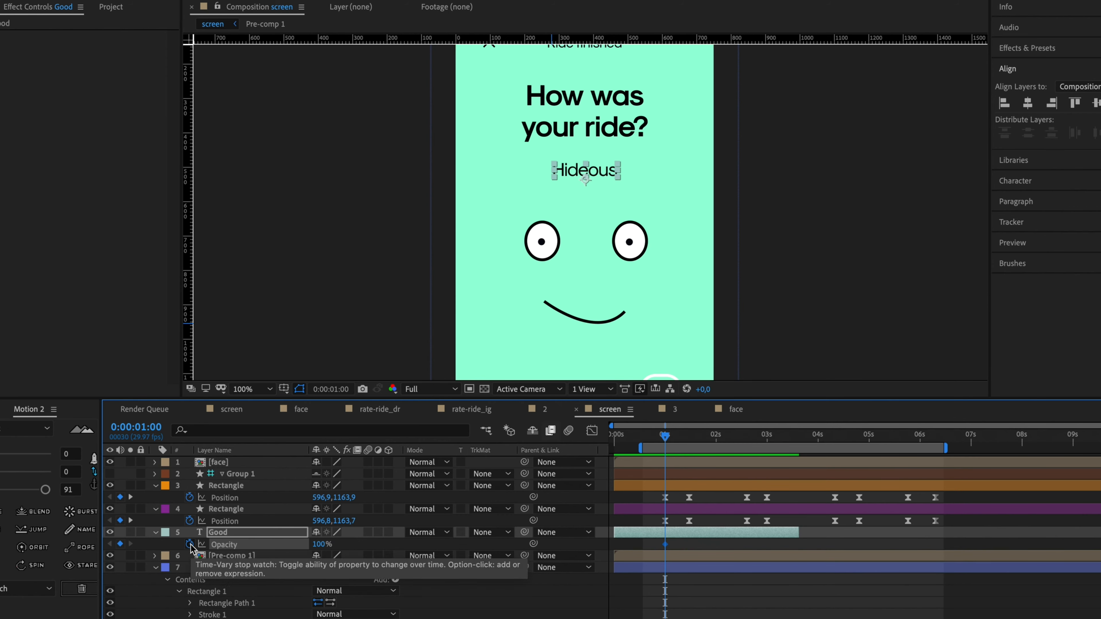
key("alt+shift+p")
Step: Keyframe the Good label at X 671 and 0% opacity at about 0:00:00:19, then hold its centred, opaque state at about 0:00:01:14
left_click(655, 436)
left_click_drag(650, 444, 646, 444)
left_click_drag(321, 544, 255, 557)
left_click(689, 439)
left_click(120, 544)
left_click(120, 556)
Step: Add exit keyframes to the Good label with X 153 and 20% opacity, placing them at about 0:00:01:28
left_click_drag(692, 441, 723, 441)
left_click_drag(318, 556, 189, 555)
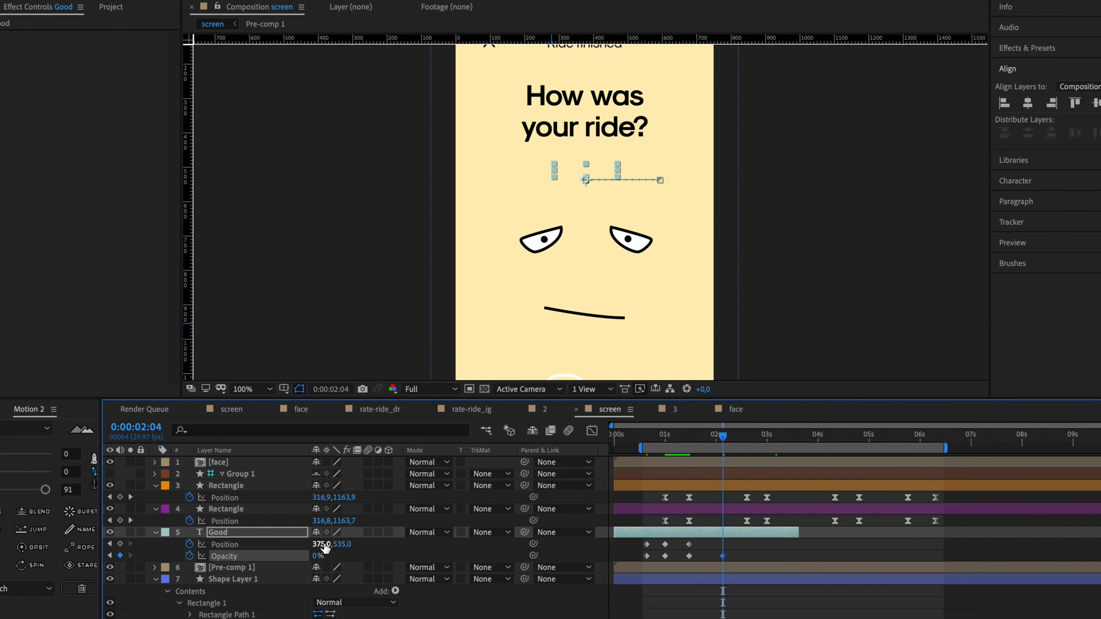
key("ctrl+z")
left_click_drag(325, 547, 265, 553)
left_click_drag(709, 540, 733, 560)
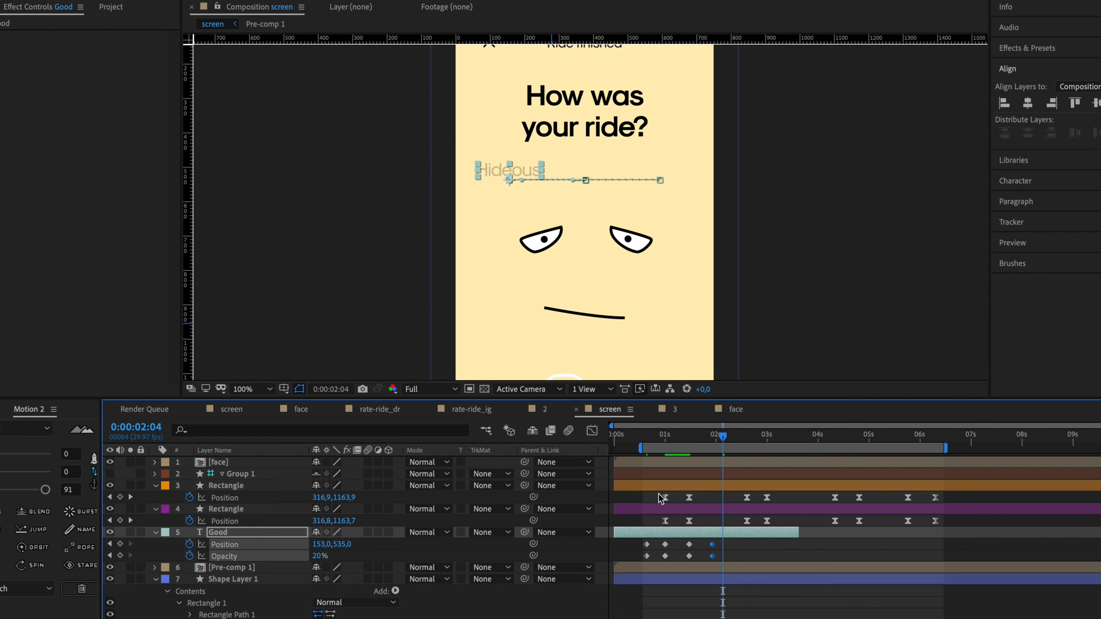
Step: Tighten the timing of the Good label's keyframes, ease them all with Motion v2 at 91 and preview the motion
left_click(645, 434)
key("space")
key("space")
left_click_drag(731, 540, 706, 559)
mouse_move(712, 546)
left_mouse_down()
mouse_move(642, 557)
mouse_move(650, 546)
mouse_move(709, 559)
left_mouse_up()
left_click(46, 489)
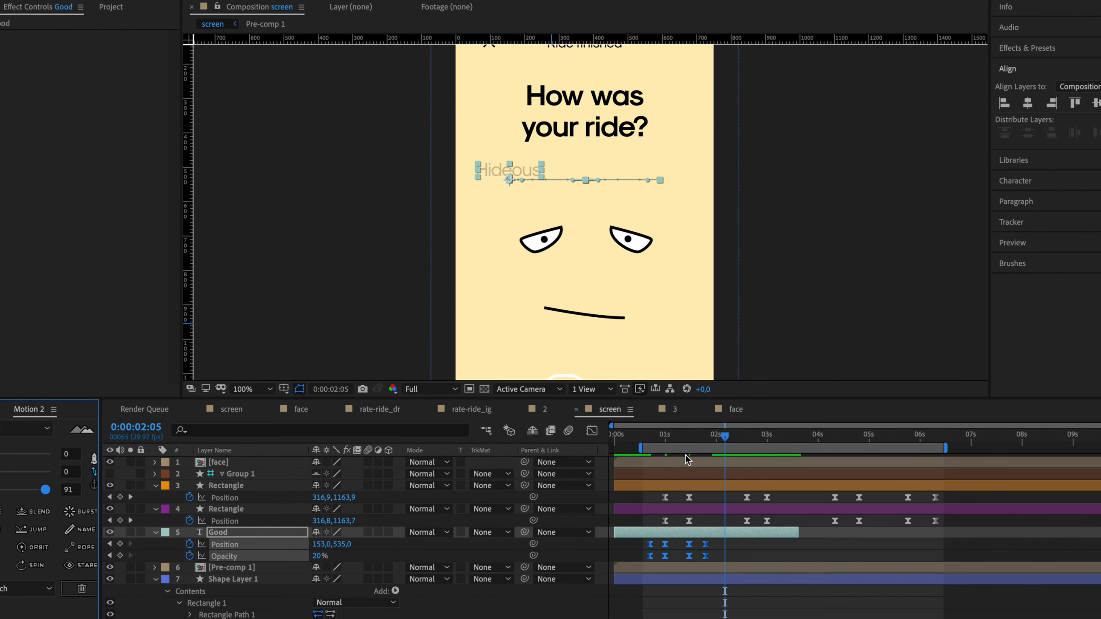
left_click(646, 435)
key("space")
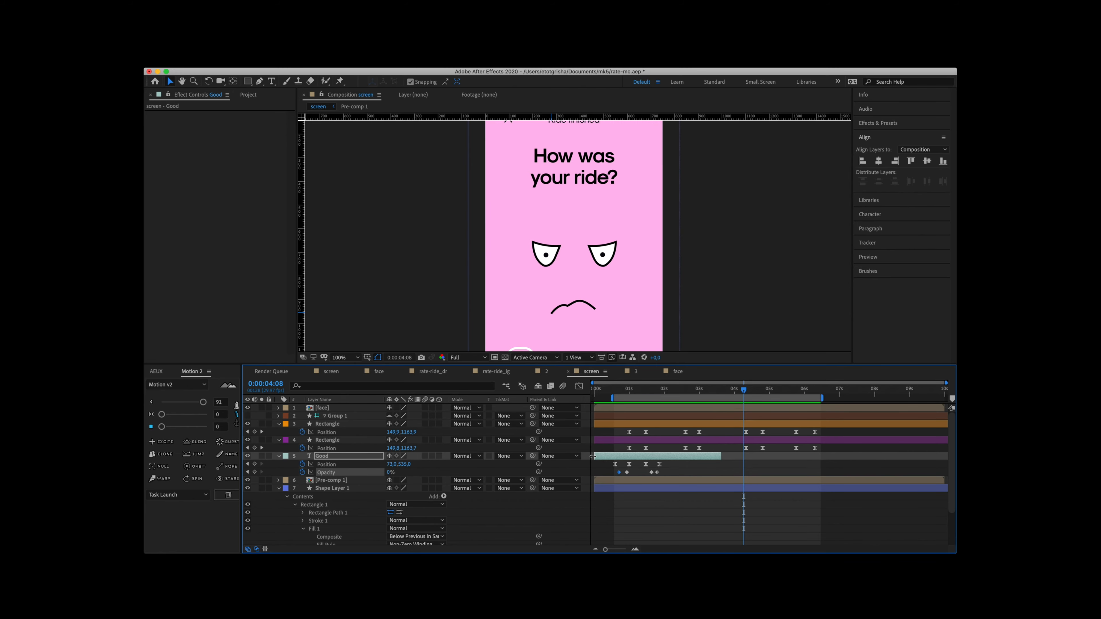
Step: Trim the Good layer to about 0:00:00:17–0:00:01:29 and place a duplicate starting at about 0:00:01:19, previewing the overlap
left_click_drag(593, 456, 608, 457)
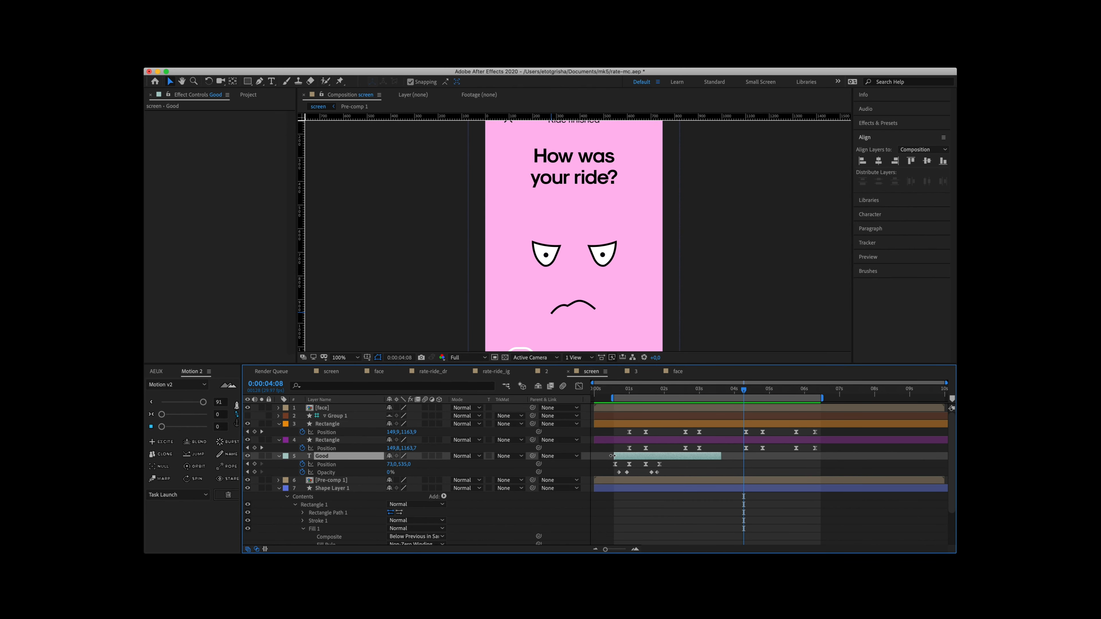
left_click_drag(721, 457, 666, 458)
left_click_drag(618, 393, 629, 393)
key("ctrl+d")
left_click_drag(639, 455, 677, 459)
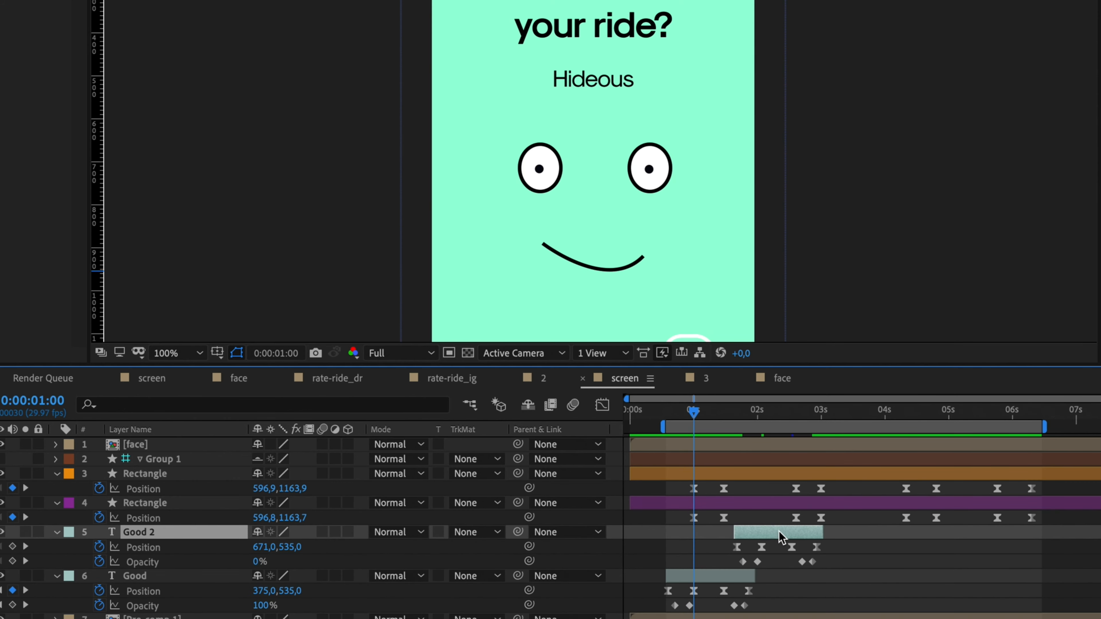
left_click_drag(779, 531, 814, 563)
key("space")
key("space")
Step: Extend Good 2 to about 0:00:00:24–0:00:04:28 and Good from before the composition start to about 0:00:04:05, and preview
left_click_drag(804, 547, 860, 534)
left_click_drag(722, 535, 681, 536)
left_click_drag(859, 533, 943, 534)
left_click_drag(754, 577, 896, 579)
left_click_drag(666, 579, 598, 584)
key("space")
key("space")
Step: Shift all of Good 2's keyframes slightly earlier and delete the entry Position and Opacity keyframes of the Good layer
left_click(847, 559)
left_click_drag(841, 565, 732, 543)
left_click_drag(739, 547, 728, 548)
left_click_drag(660, 585, 745, 606)
scroll(737, 542, "down", 5)
scroll(733, 488, "up", 2)
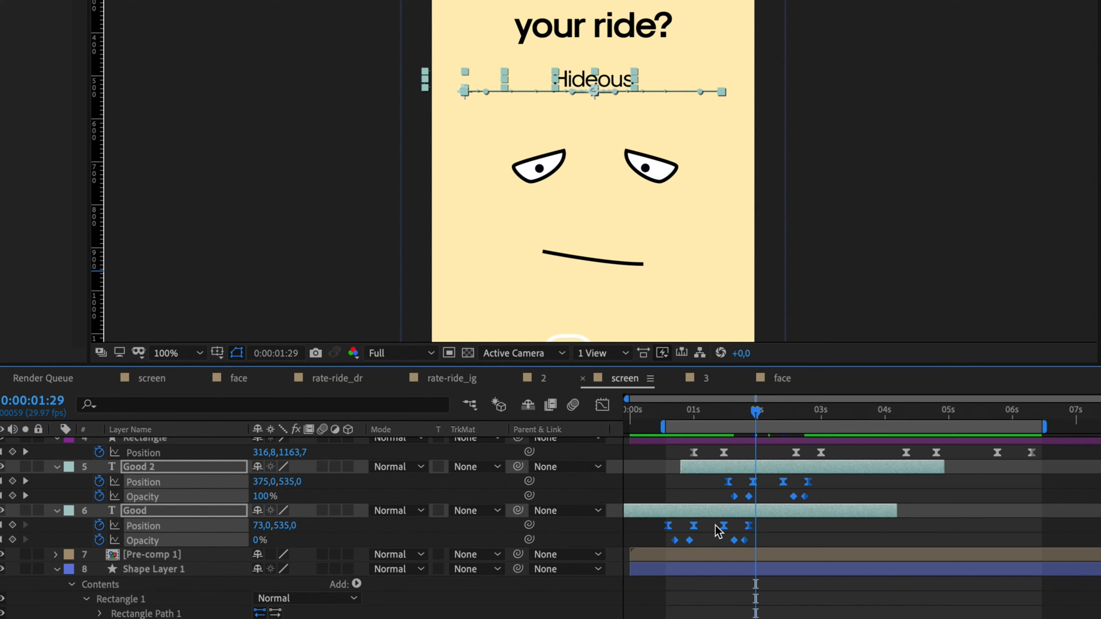
left_click_drag(710, 523, 663, 547)
key("Delete")
Step: Shift the Position and Opacity keyframes of Good and Good 2 together about 0.4 seconds earlier
left_click_drag(705, 478, 858, 549)
left_click_drag(807, 482, 781, 482)
left_click(685, 412)
mouse_move(685, 412)
left_mouse_down()
mouse_move(719, 412)
mouse_move(682, 412)
left_mouse_up()
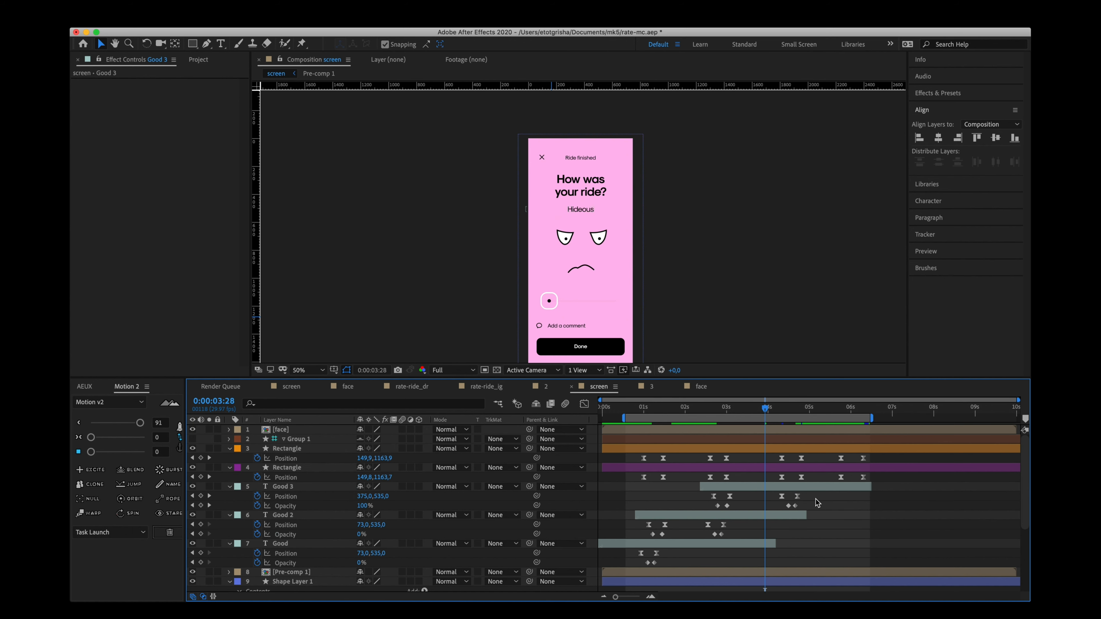
Step: Duplicate Good 3, start the copy at about 0:00:04:03, and shift its exit keyframes slightly earlier while previewing
left_click(809, 487)
key("ctrl+d")
left_click_drag(752, 487, 829, 494)
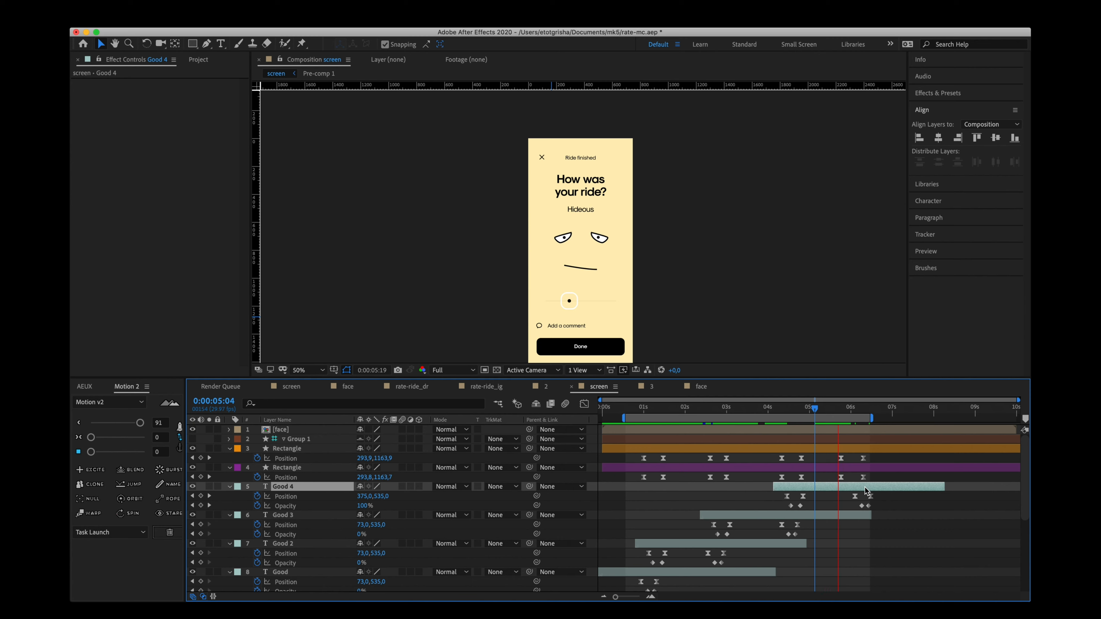
left_click_drag(878, 494, 847, 504)
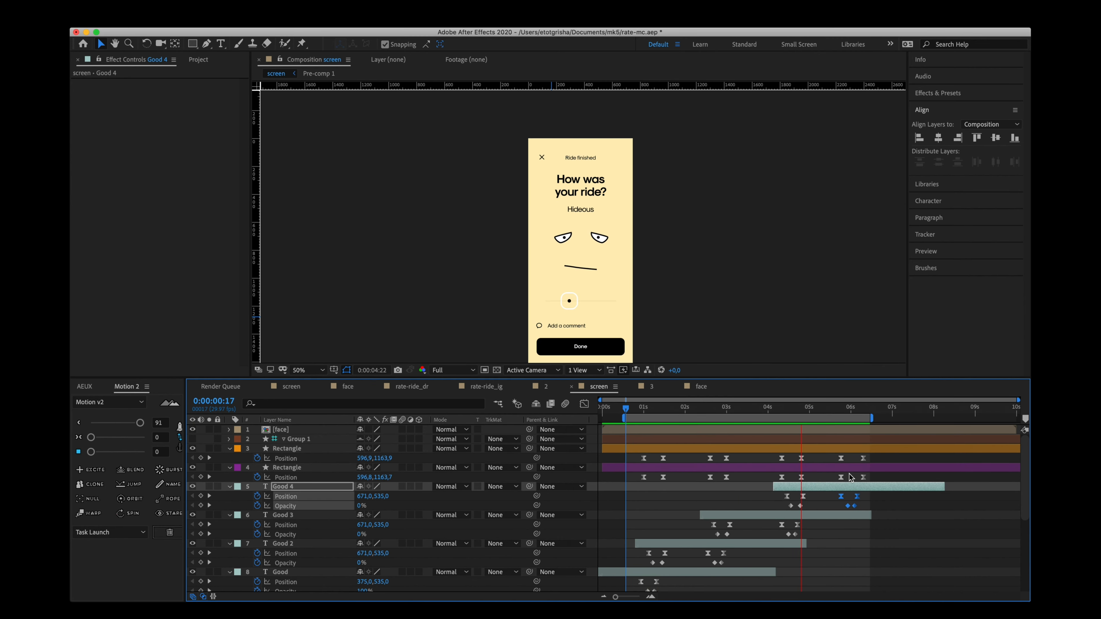
key("space")
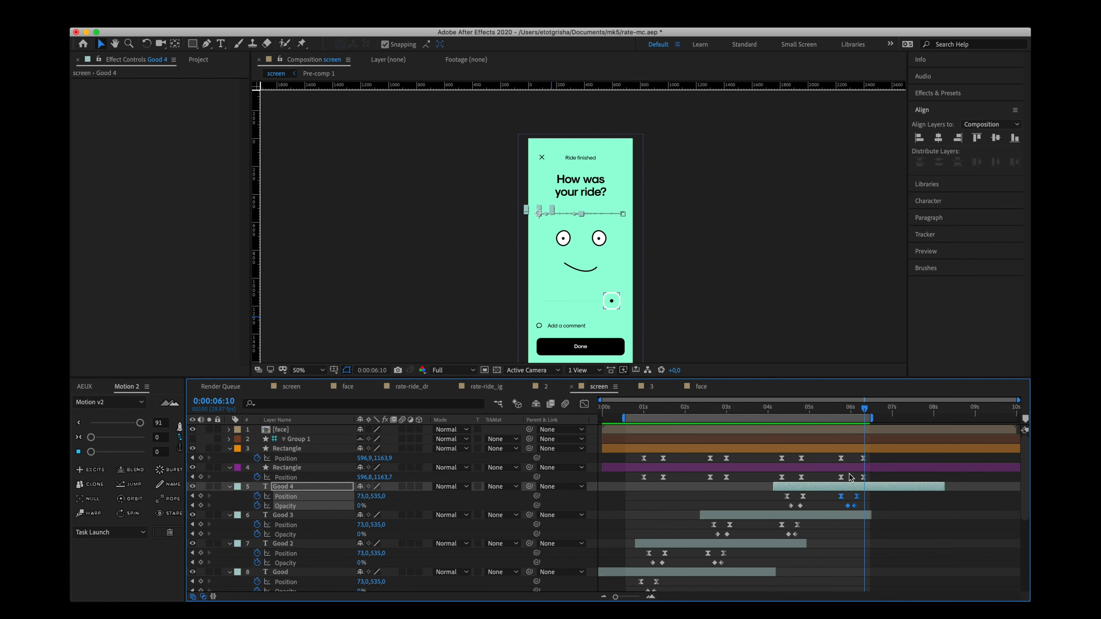
Step: Duplicate Good 4 and place the copy to start at about 0:00:05:17, so its label is centred at 0:00:06:08
left_click(718, 572)
scroll(710, 574, "down", 2)
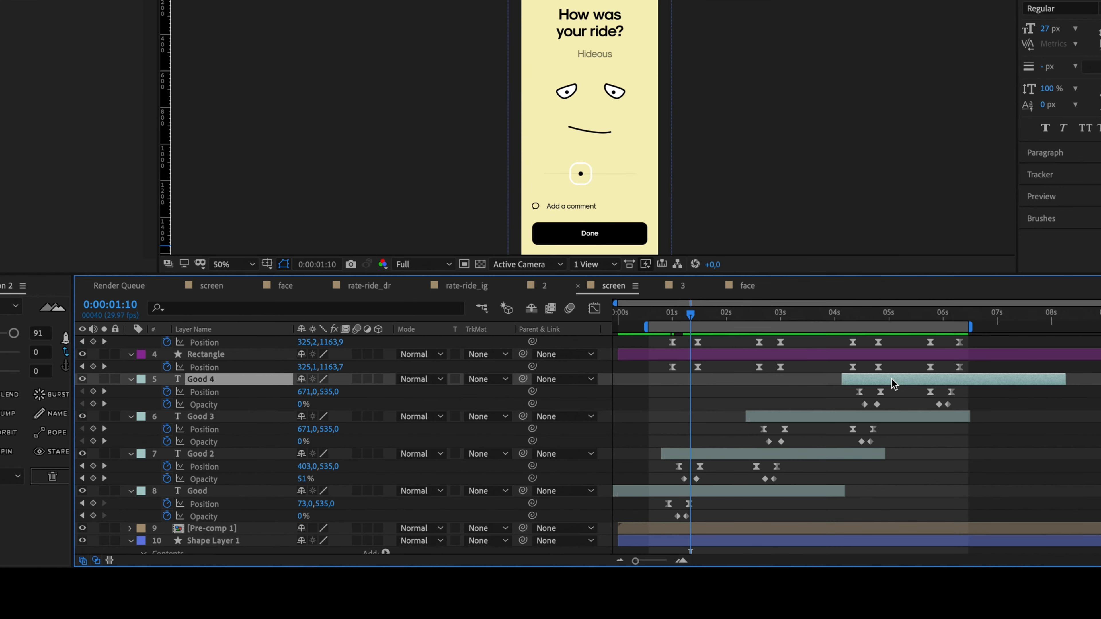
left_click_drag(891, 382, 969, 381)
left_click_drag(932, 314, 959, 311)
Step: Change the text of the Good 5 label on the final green screen to "Good"
left_click(597, 55)
left_click(681, 65)
left_click(596, 57)
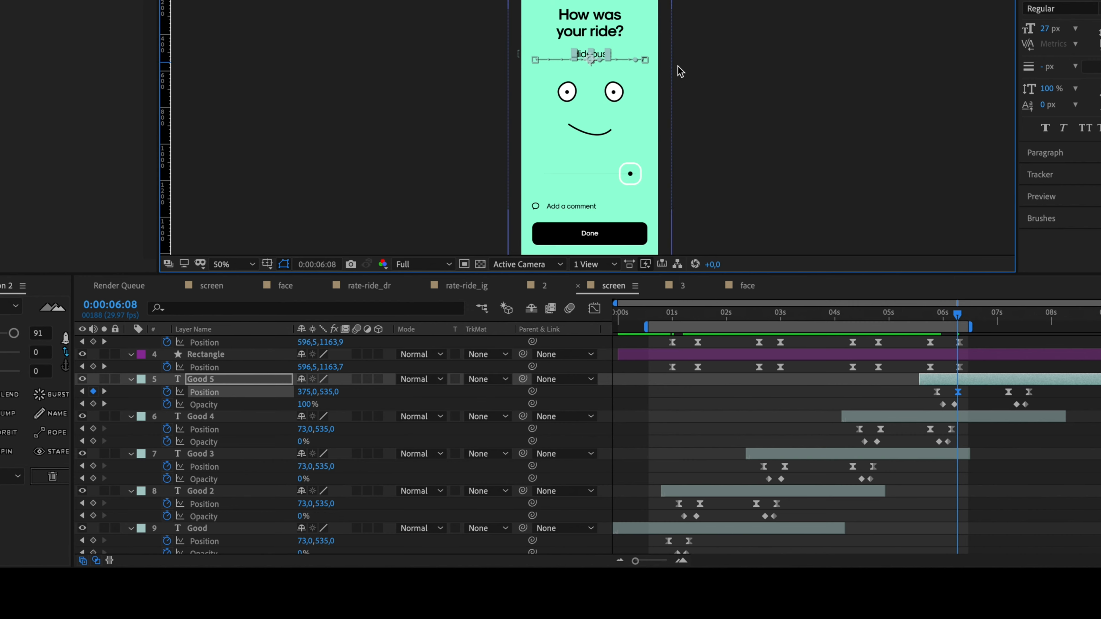
left_click(704, 79)
left_click_drag(957, 315, 966, 315)
left_click(984, 379)
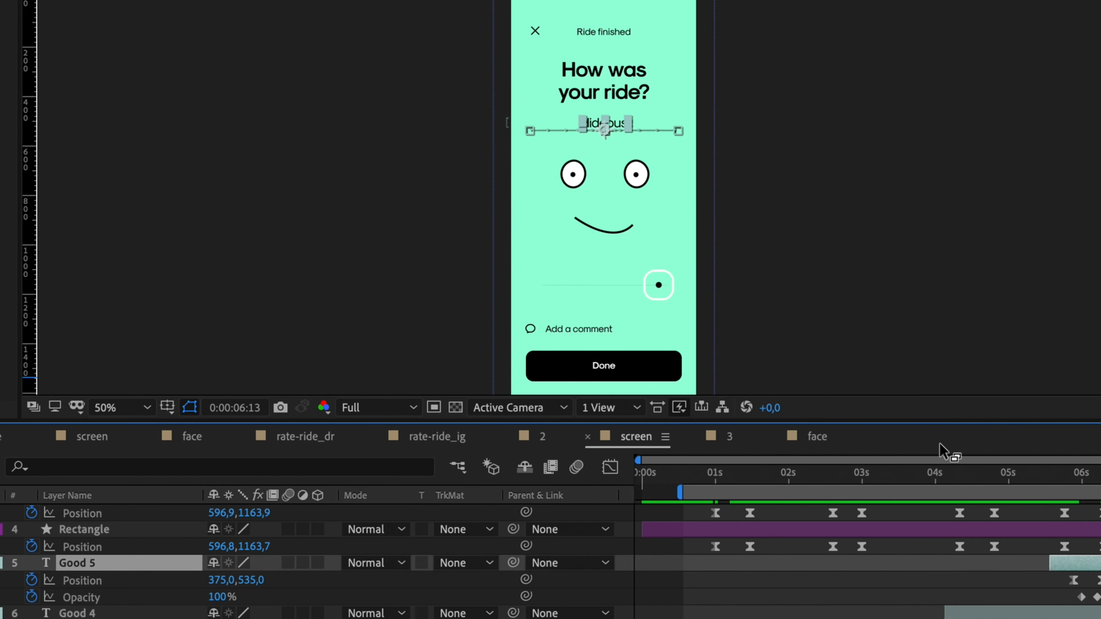
key("Return")
key("Return")
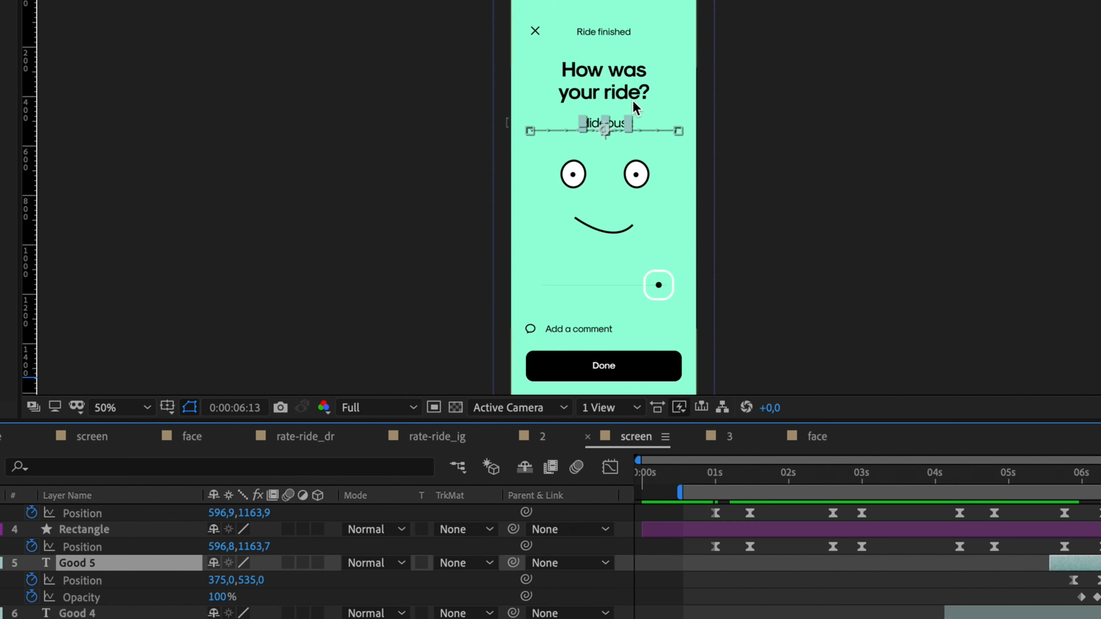
double_click(617, 125)
type("Good")
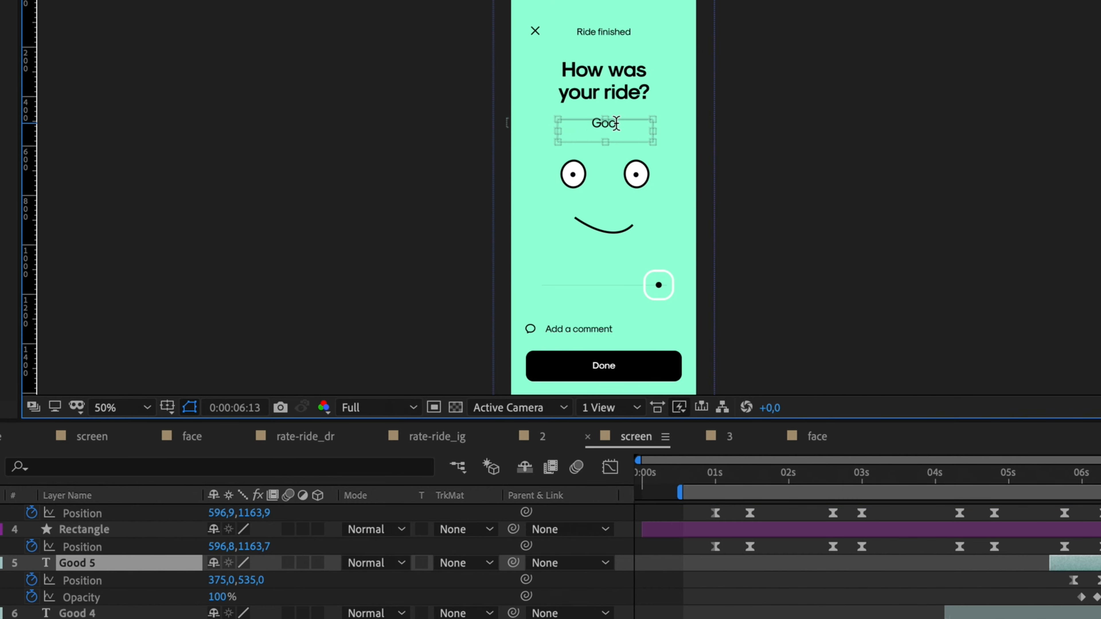
key("Escape")
Step: Change the mood label on the first yellow screen, at 0:00:01:22, to "Ok"
left_click(1064, 486)
key("space")
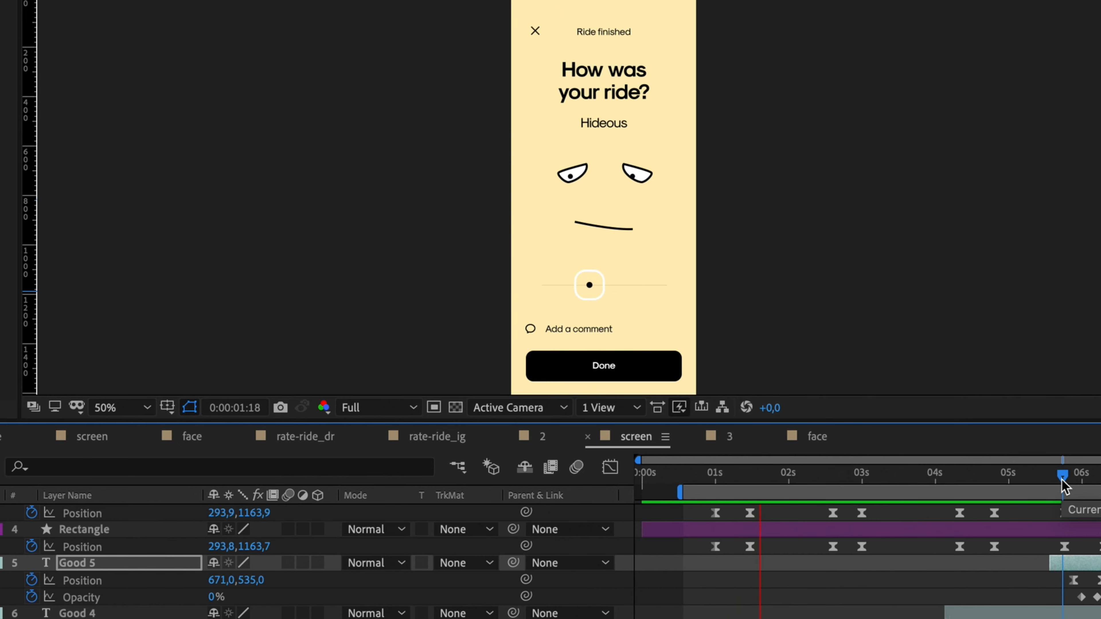
left_click(604, 124)
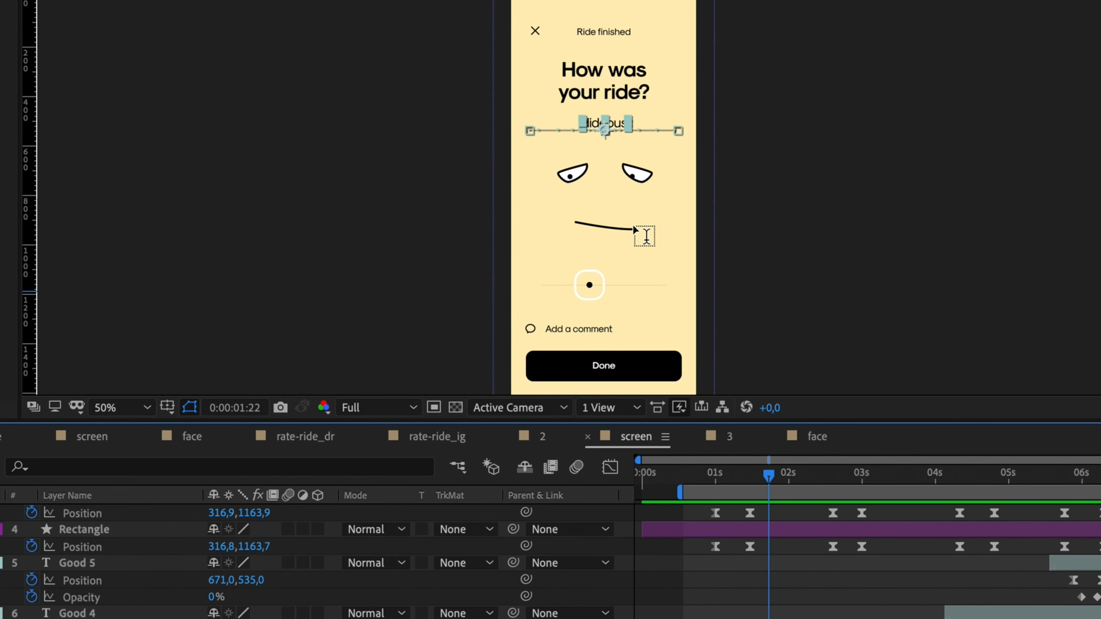
double_click(617, 121)
type("O")
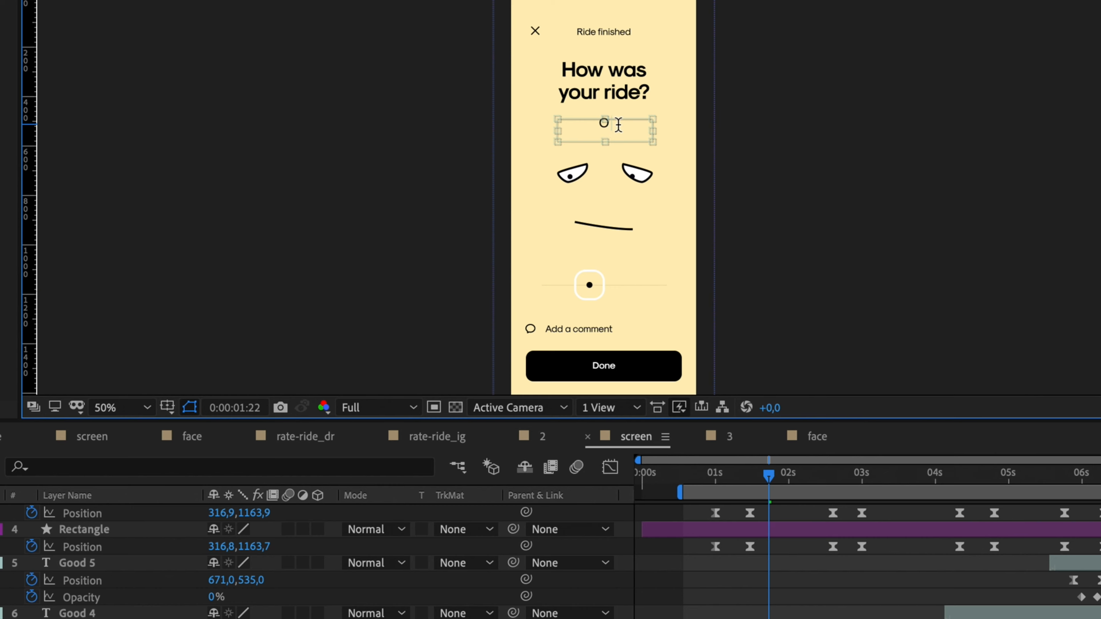
type("k")
key("Escape")
Step: Change the text of the Good 4 label on the second yellow screen to "Ok" and preview the transition
mouse_move(779, 475)
left_mouse_down()
mouse_move(803, 475)
mouse_move(765, 476)
left_mouse_up()
left_click(822, 345)
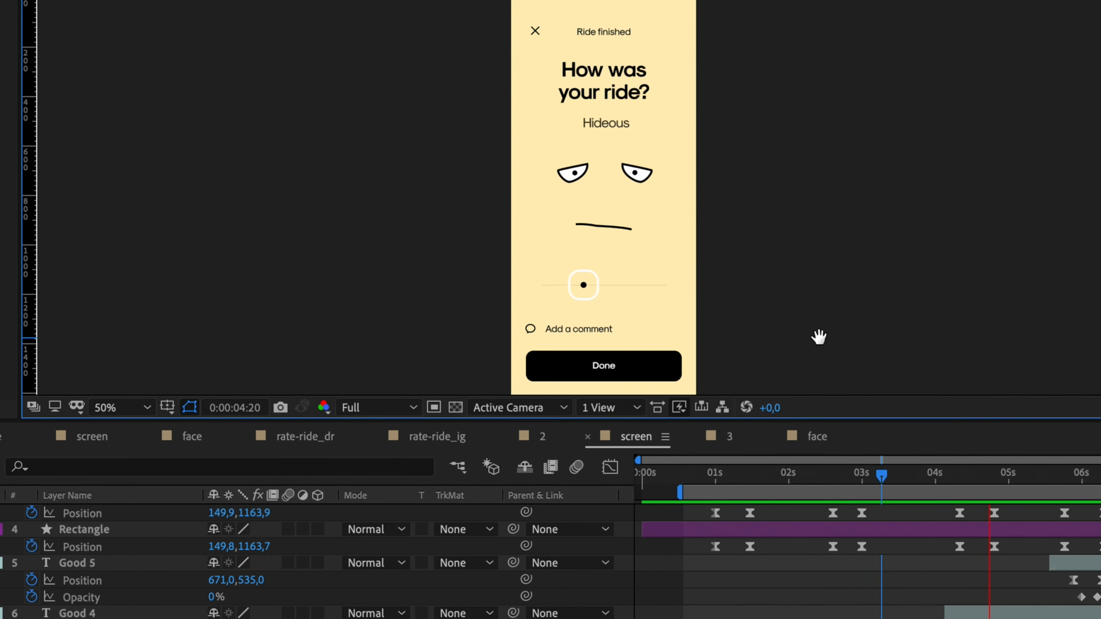
double_click(616, 126)
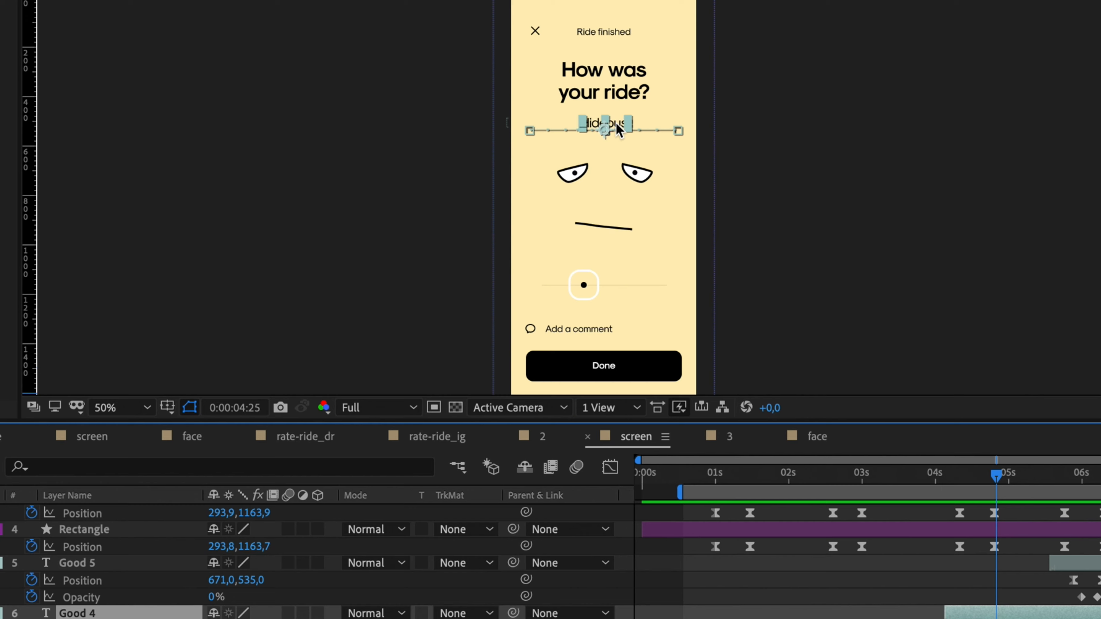
type("Ok")
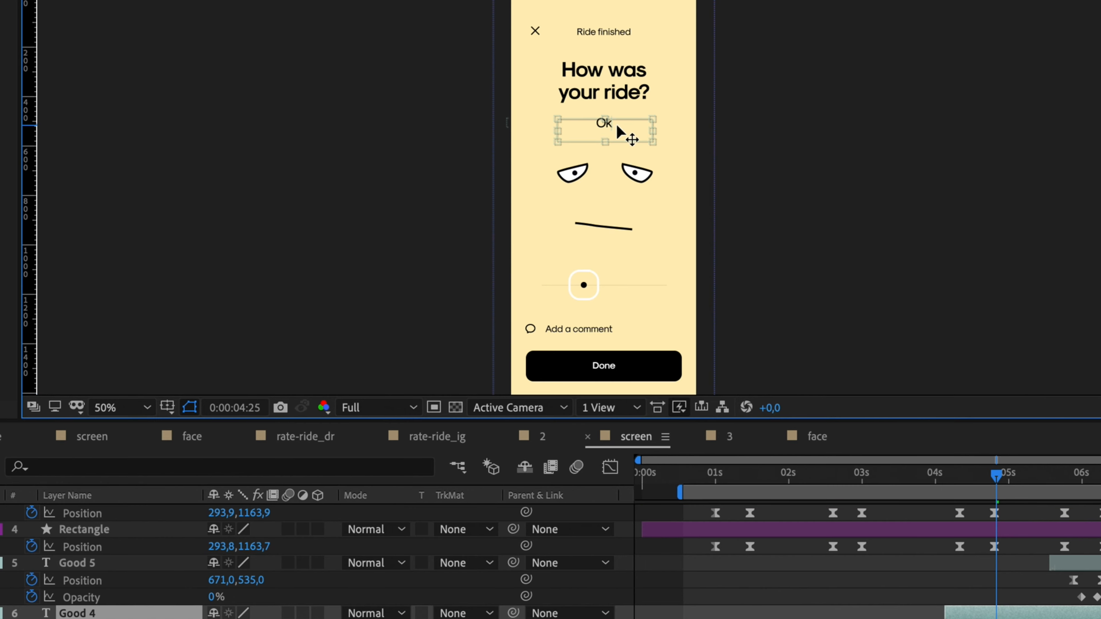
key("super+Return")
left_click(951, 476)
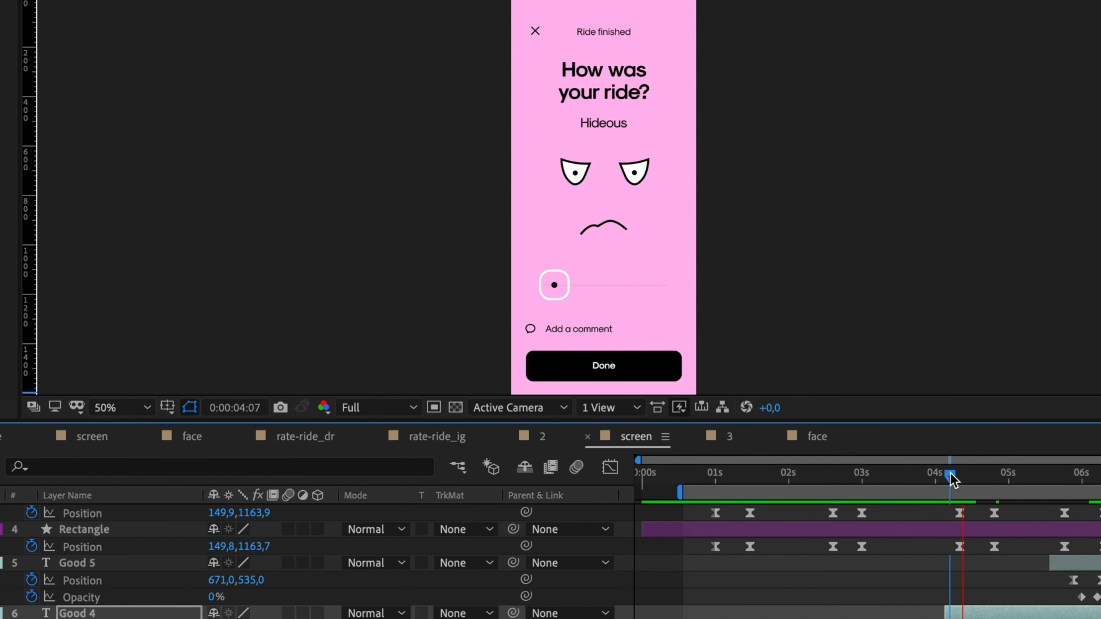